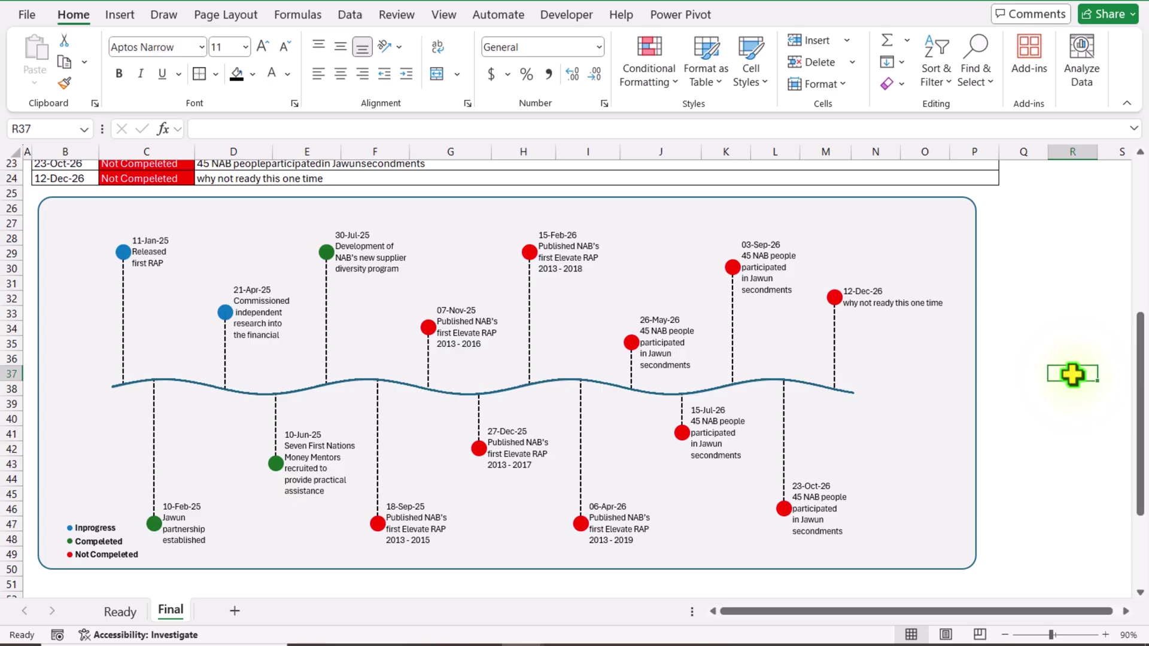
# Step: Set the status of the 10-Feb-25 event to Inprogress and check its marker on the timeline chart
pyautogui.scroll(7, 1072, 374)
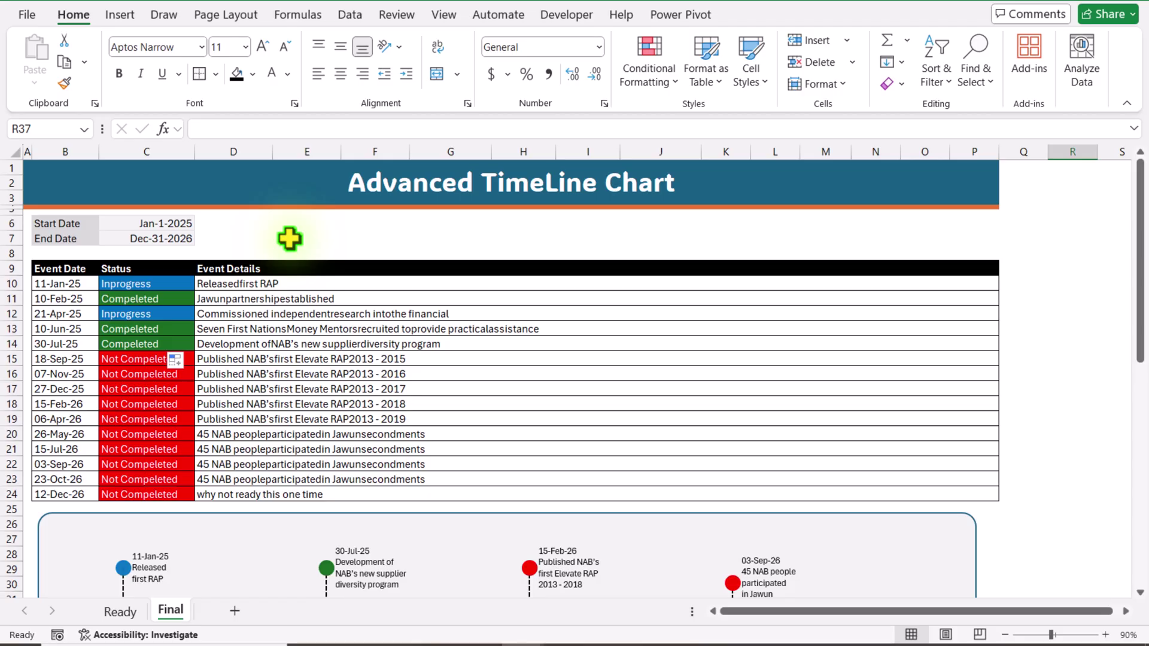
pyautogui.click(375, 238)
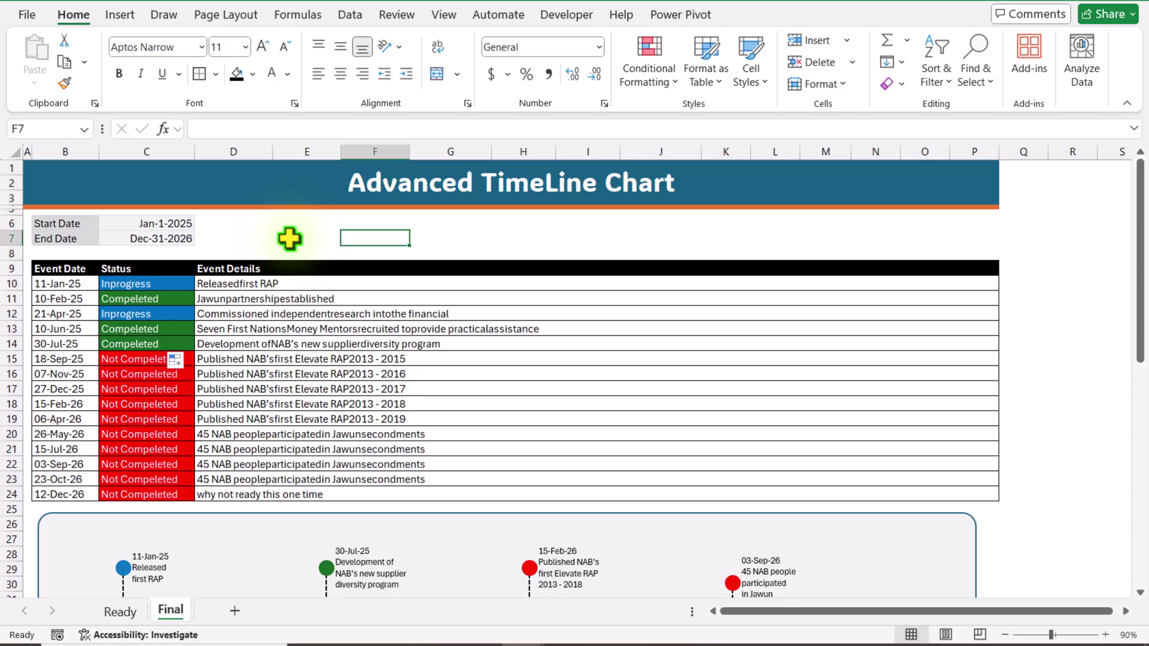
pyautogui.click(182, 299)
pyautogui.click(200, 299)
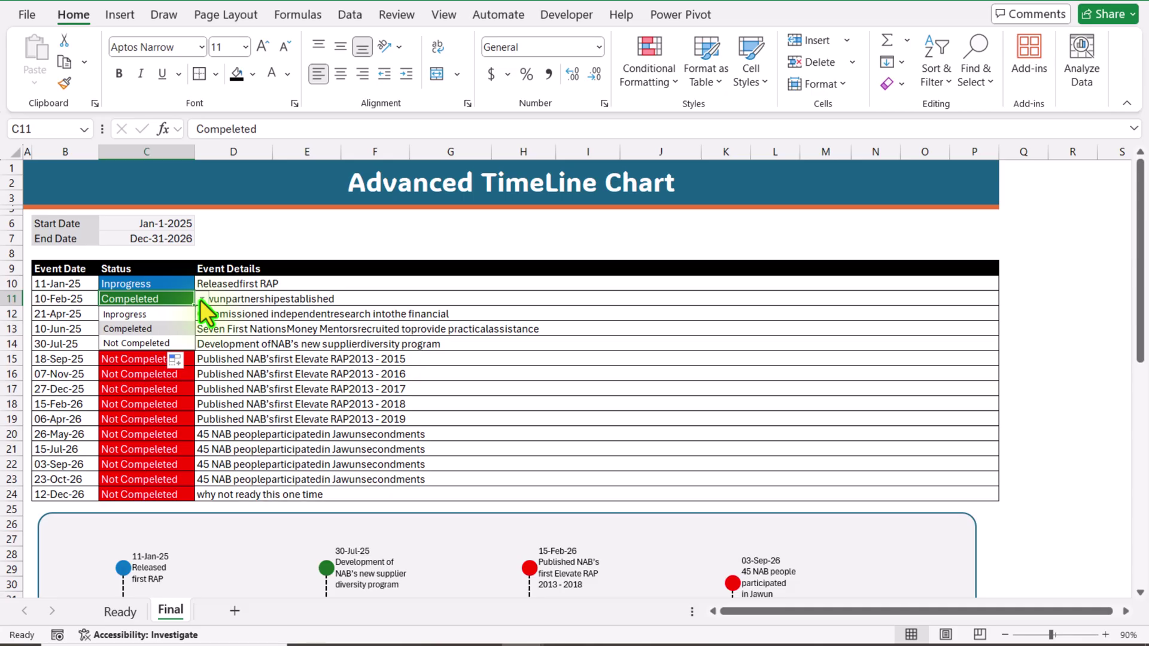
pyautogui.click(126, 315)
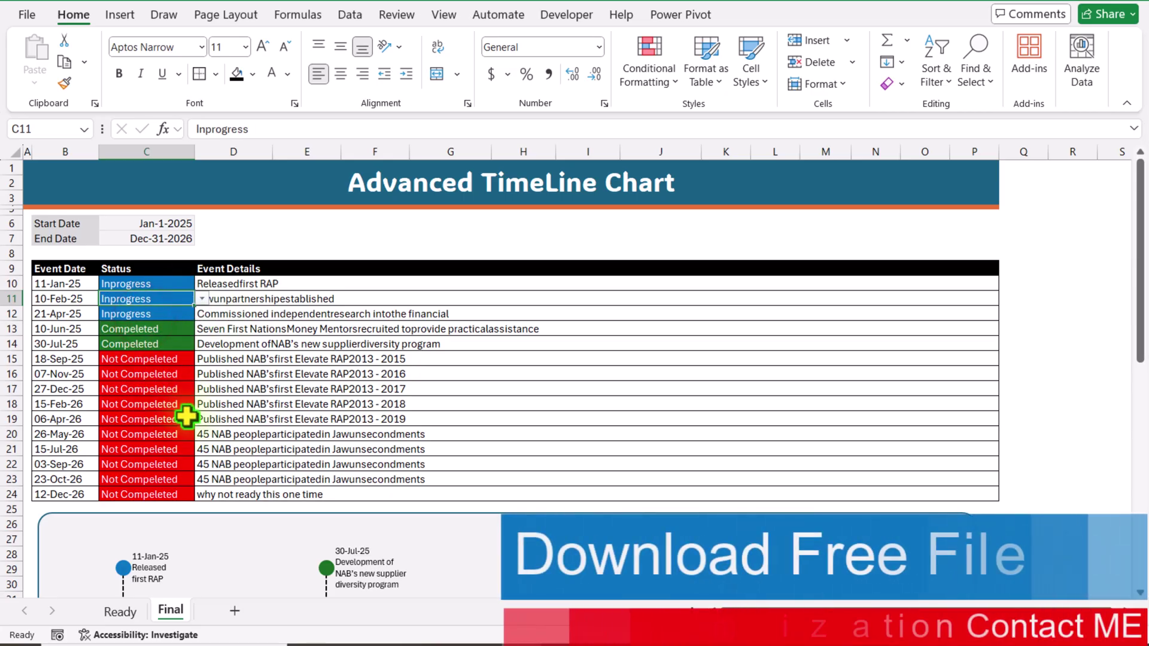
pyautogui.scroll(-7, 187, 417)
pyautogui.moveTo(154, 530)
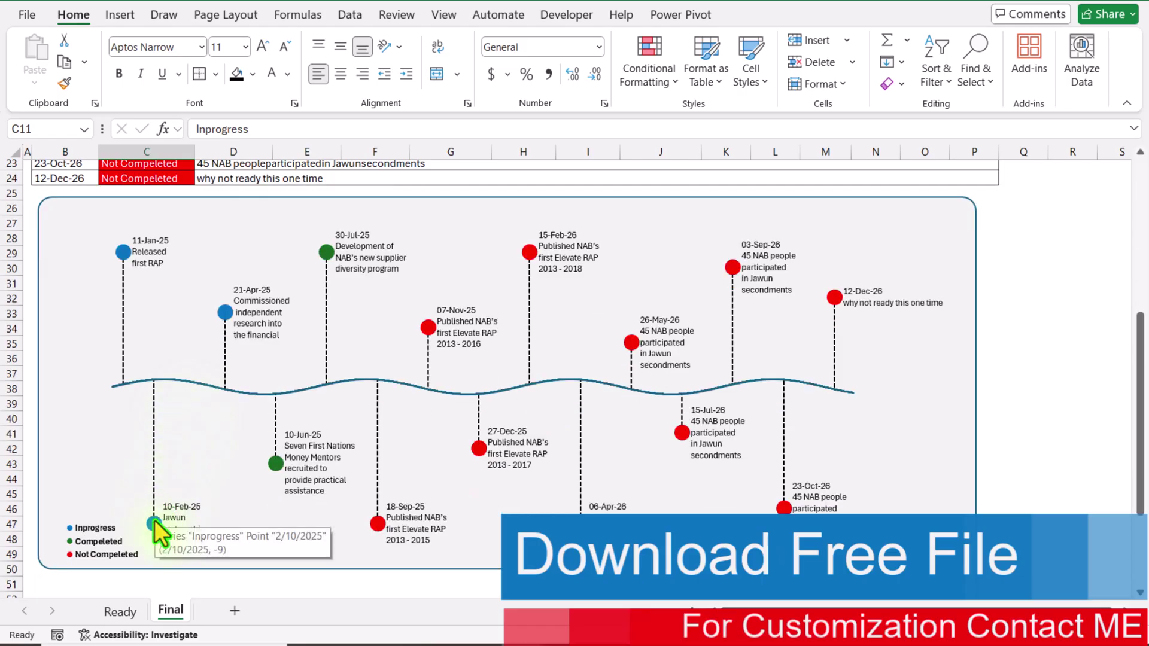
# Step: Change the event date in B11 to 2/20/2025 and check the event's position on the timeline chart
pyautogui.scroll(5, 154, 530)
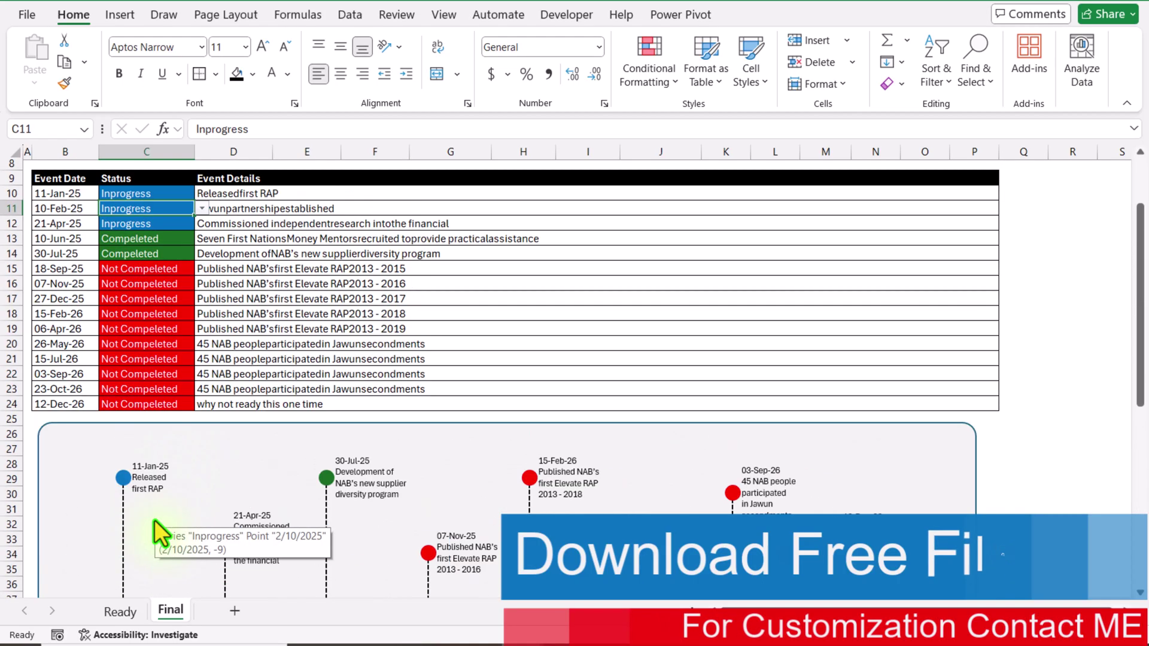
pyautogui.click(58, 209)
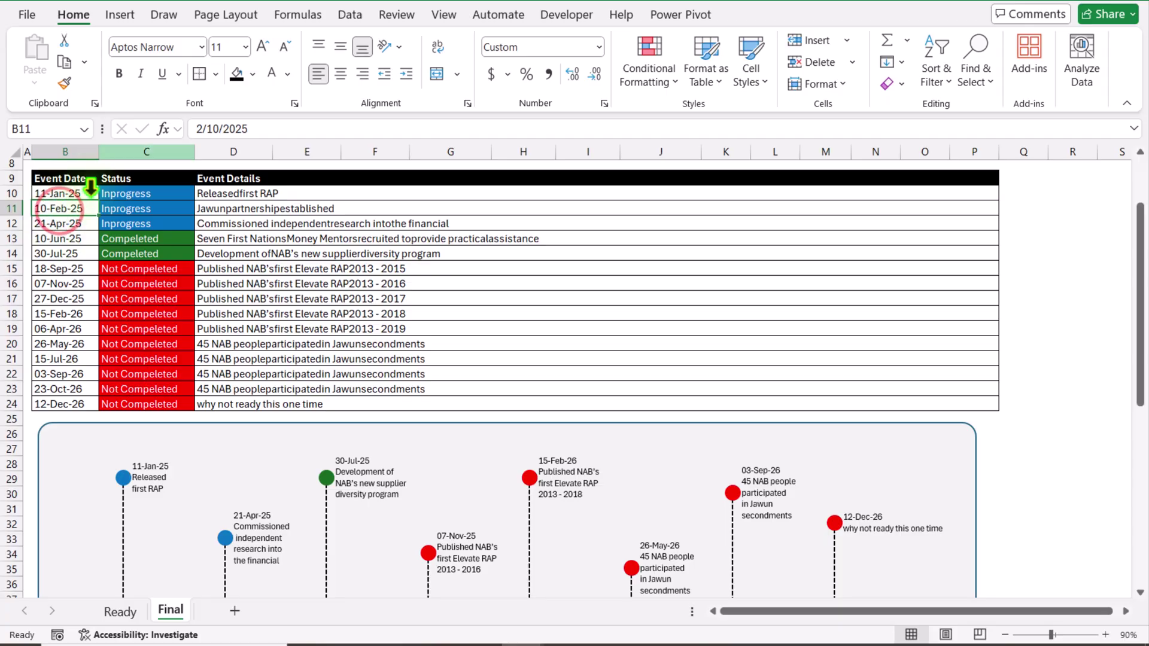
pyautogui.doubleClick(217, 129)
pyautogui.write('20')
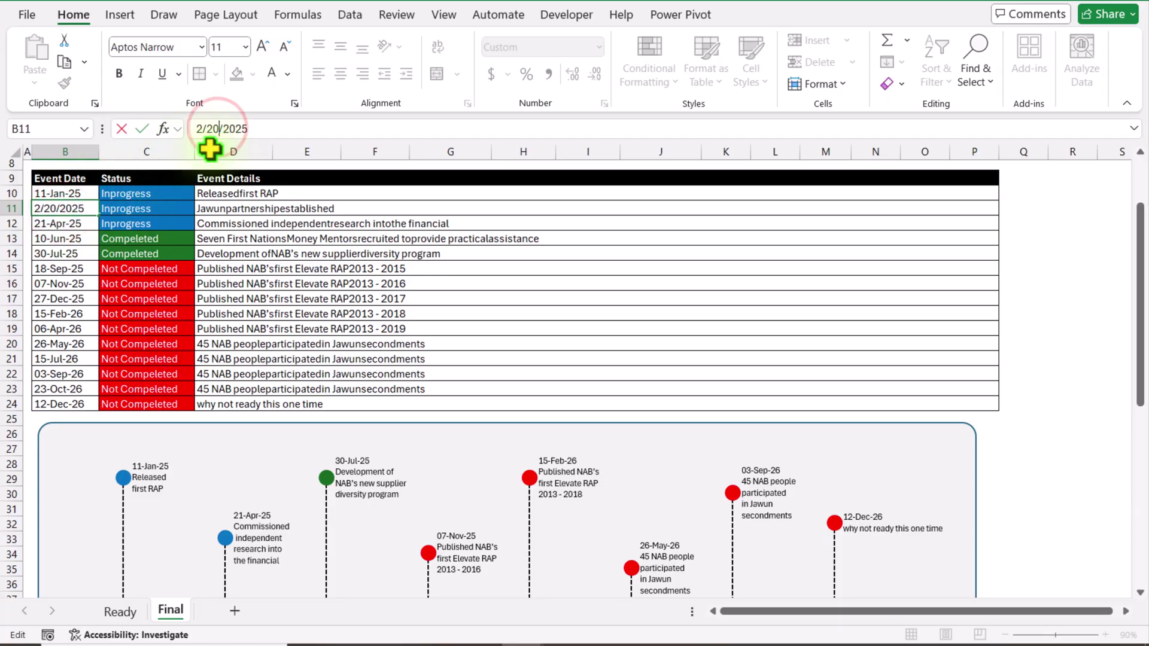
pyautogui.press('Return')
pyautogui.scroll(-6, 209, 150)
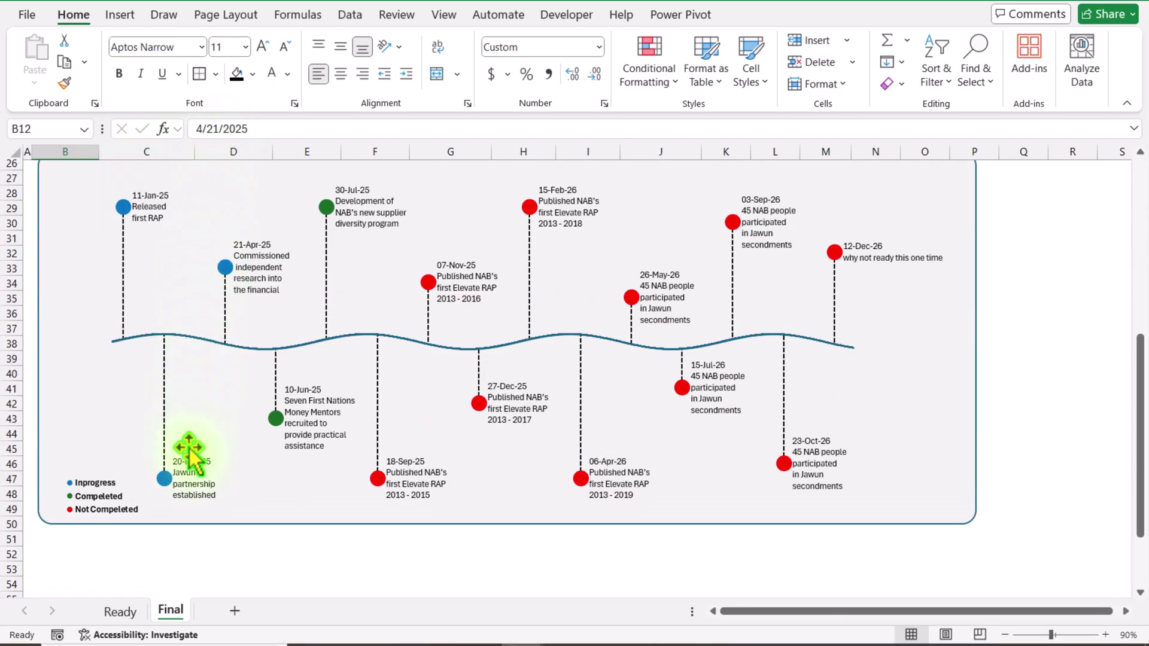
pyautogui.moveTo(187, 473)
pyautogui.scroll(1, 190, 474)
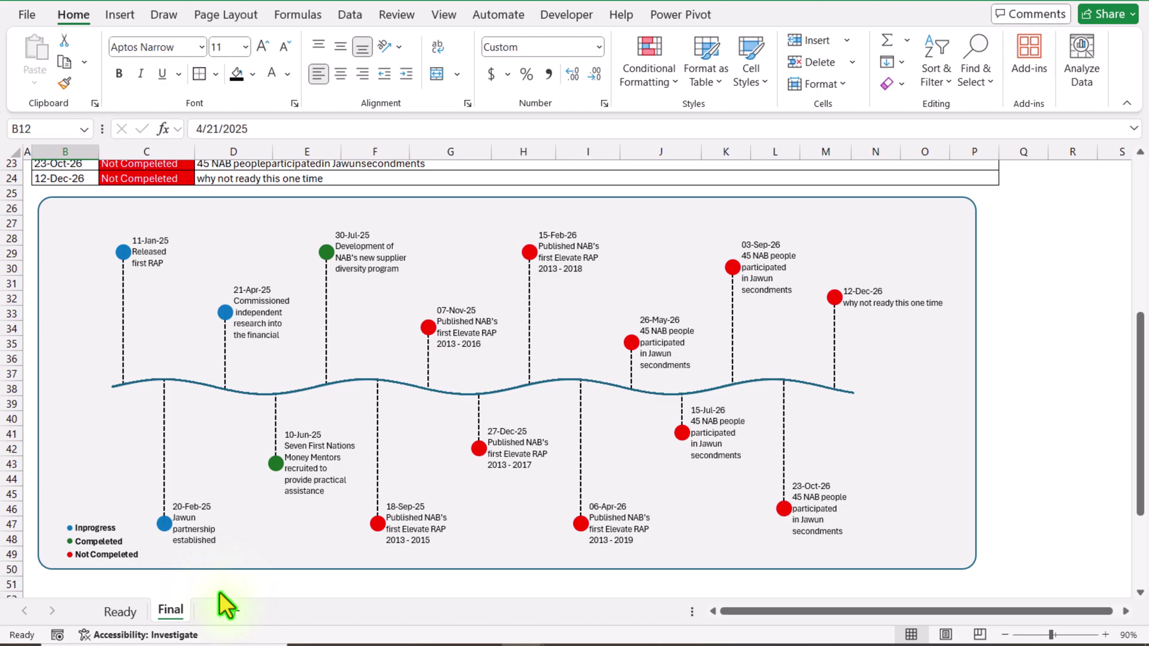
# Step: In the Working sheet, enter the column headers Dates in B9 and Wave in C9
pyautogui.click(435, 377)
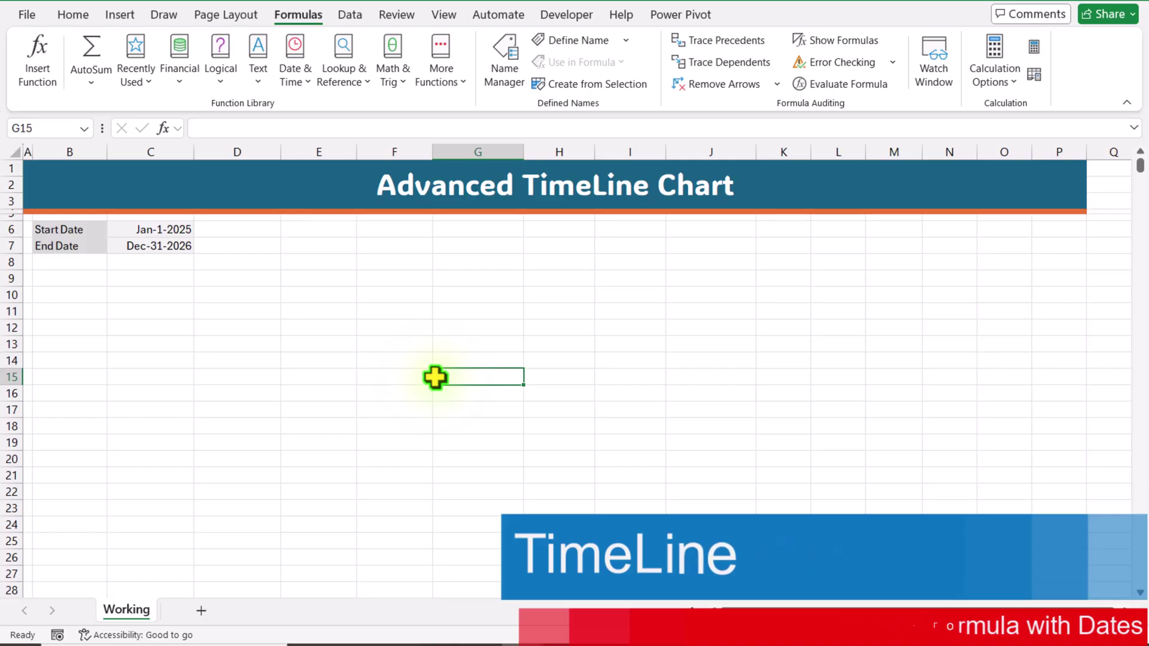
pyautogui.click(89, 279)
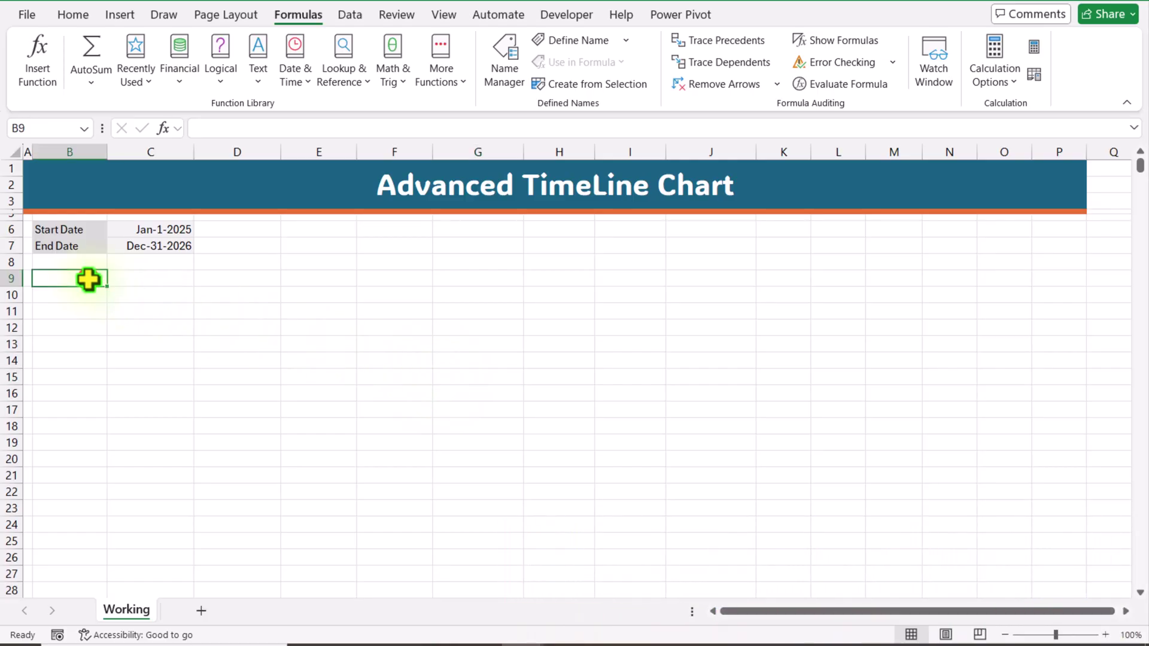
pyautogui.write('Dates')
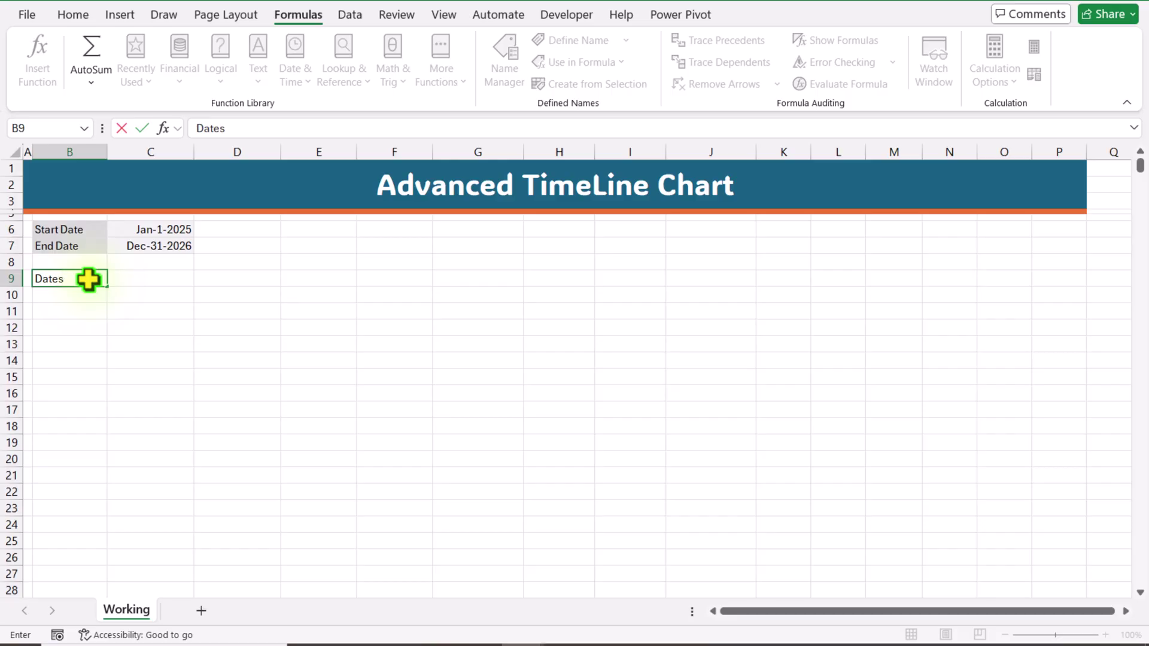
pyautogui.press('Tab')
pyautogui.write('Wave')
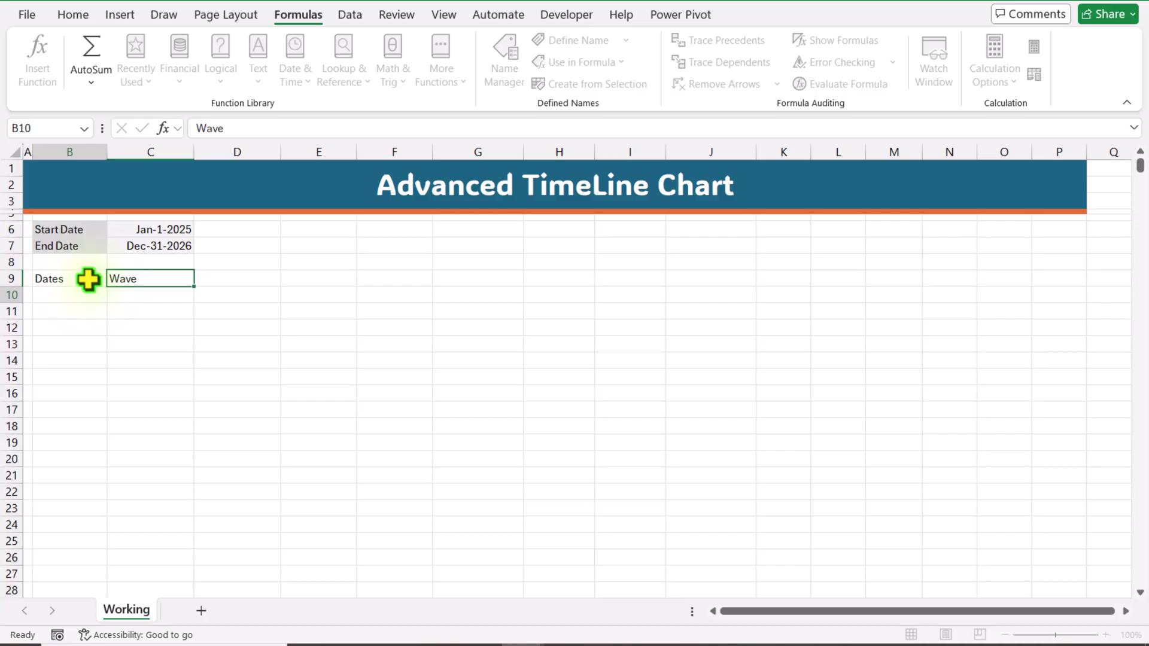
pyautogui.press('Return')
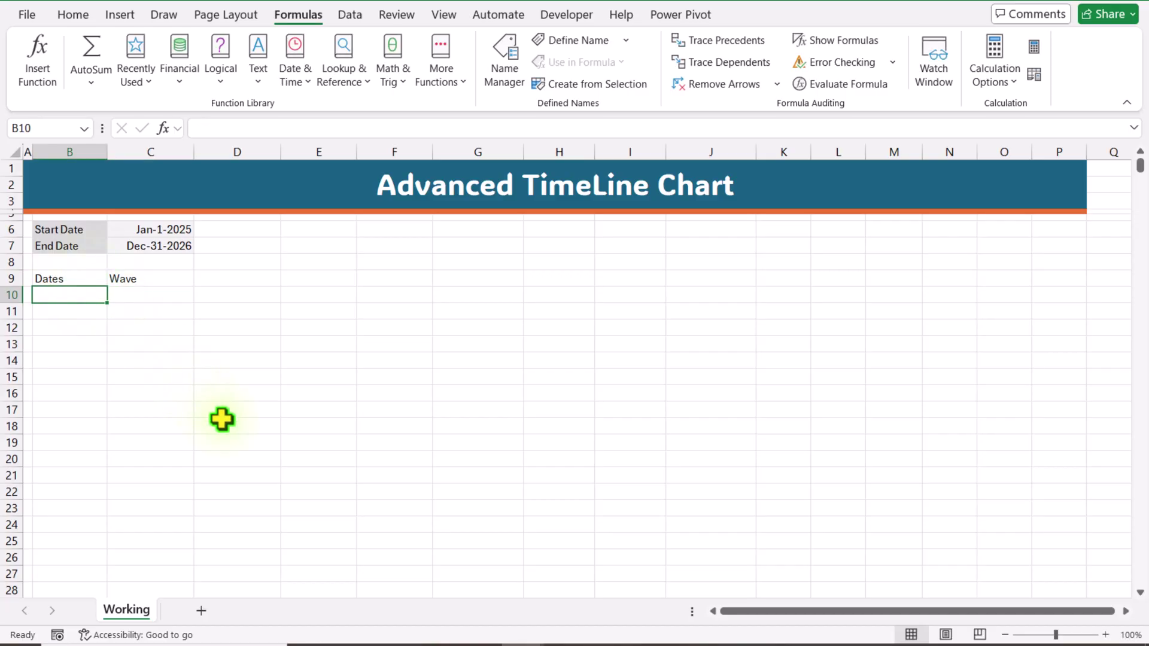
# Step: Generate the daily date list in B10 with =SEQUENCE(C7-C6+1,1,C6,1) and check the end of the list
pyautogui.write('=')
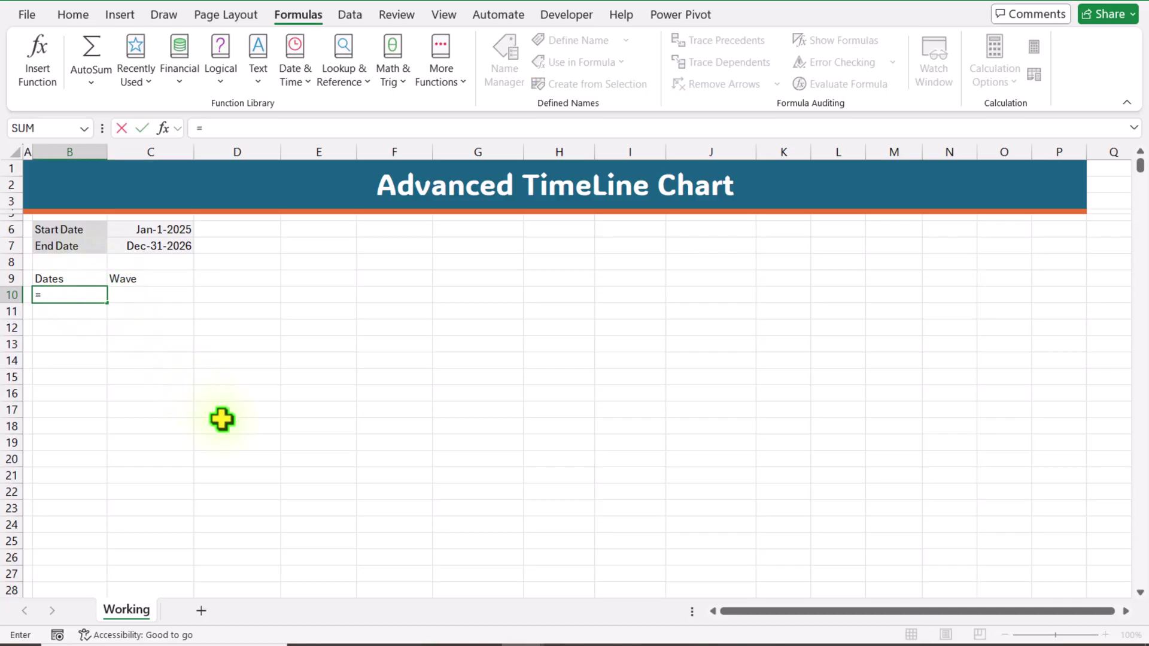
pyautogui.write('seq')
pyautogui.press('Tab')
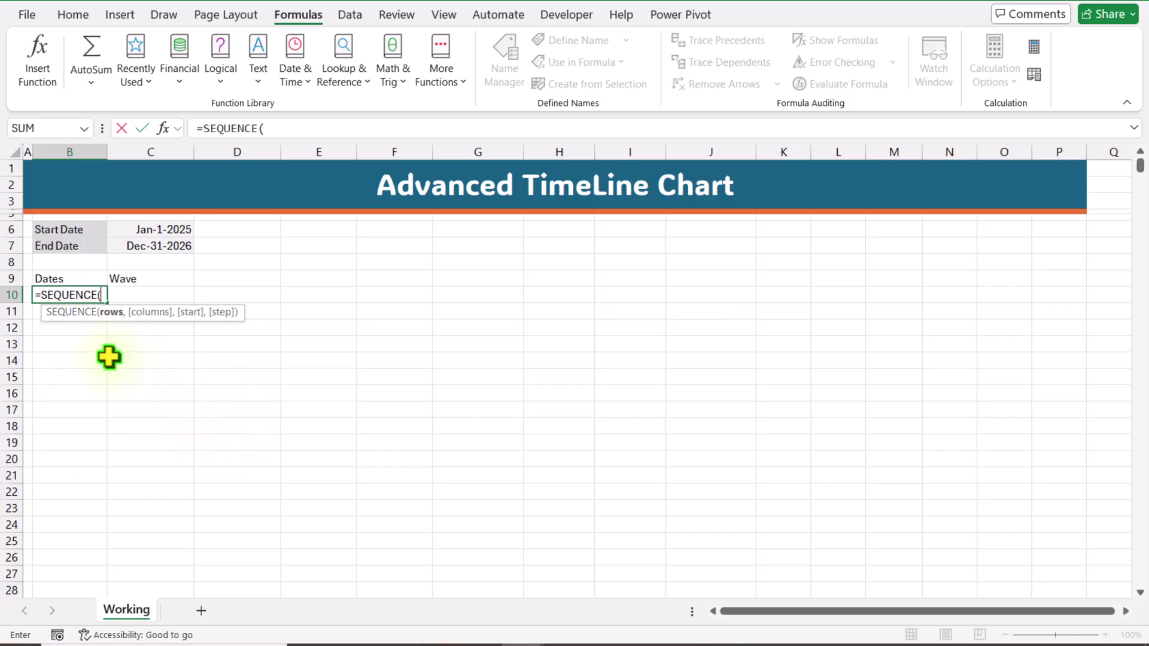
pyautogui.click(153, 247)
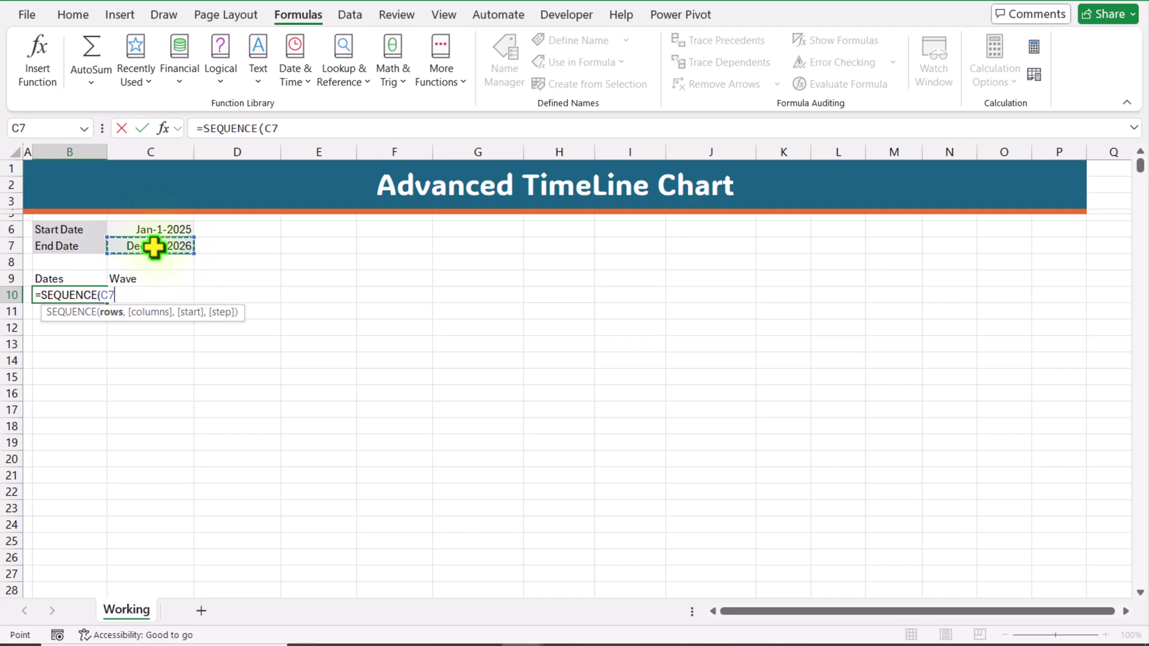
pyautogui.write('-')
pyautogui.click(156, 231)
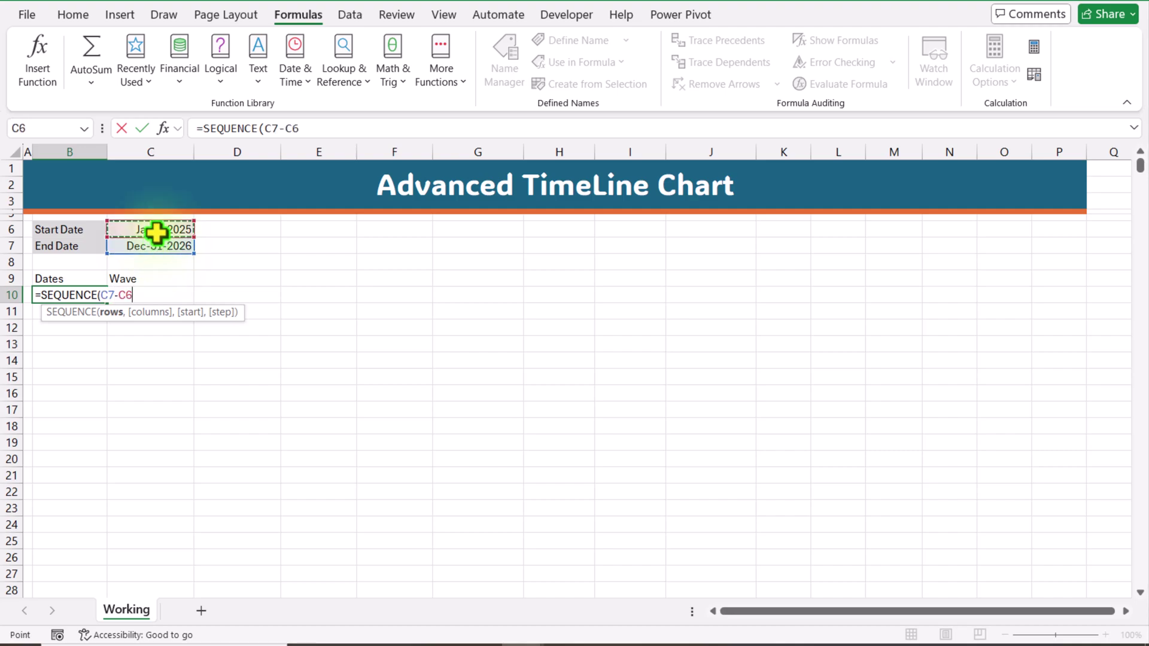
pyautogui.write('+1')
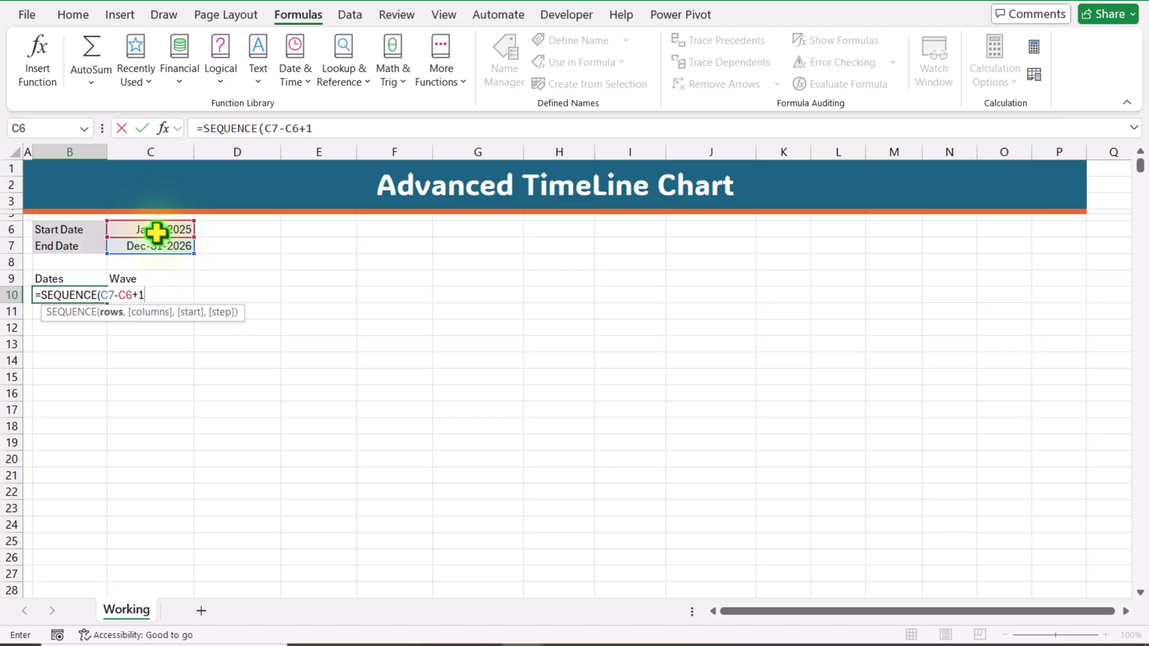
pyautogui.write(',')
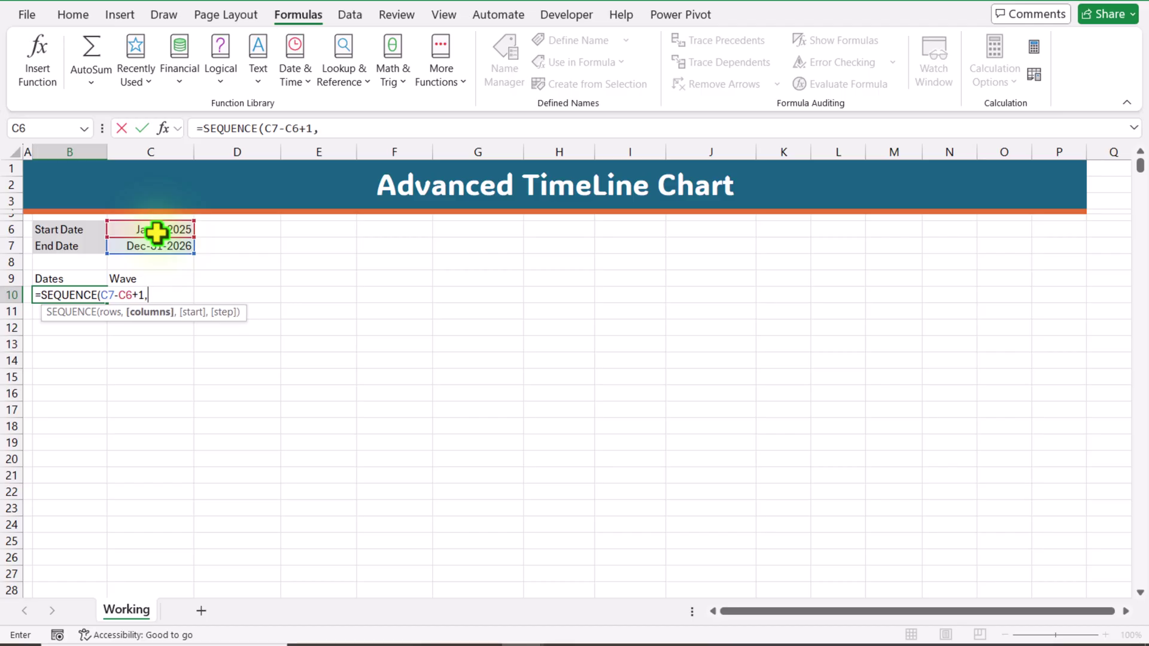
pyautogui.write('1,')
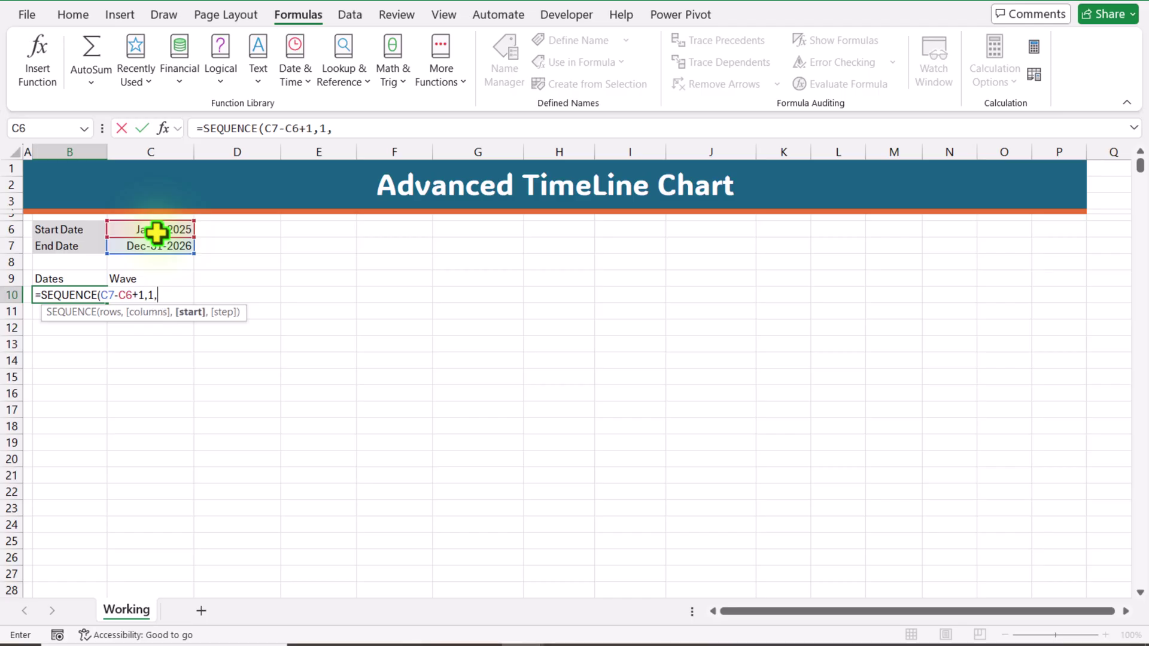
pyautogui.click(156, 231)
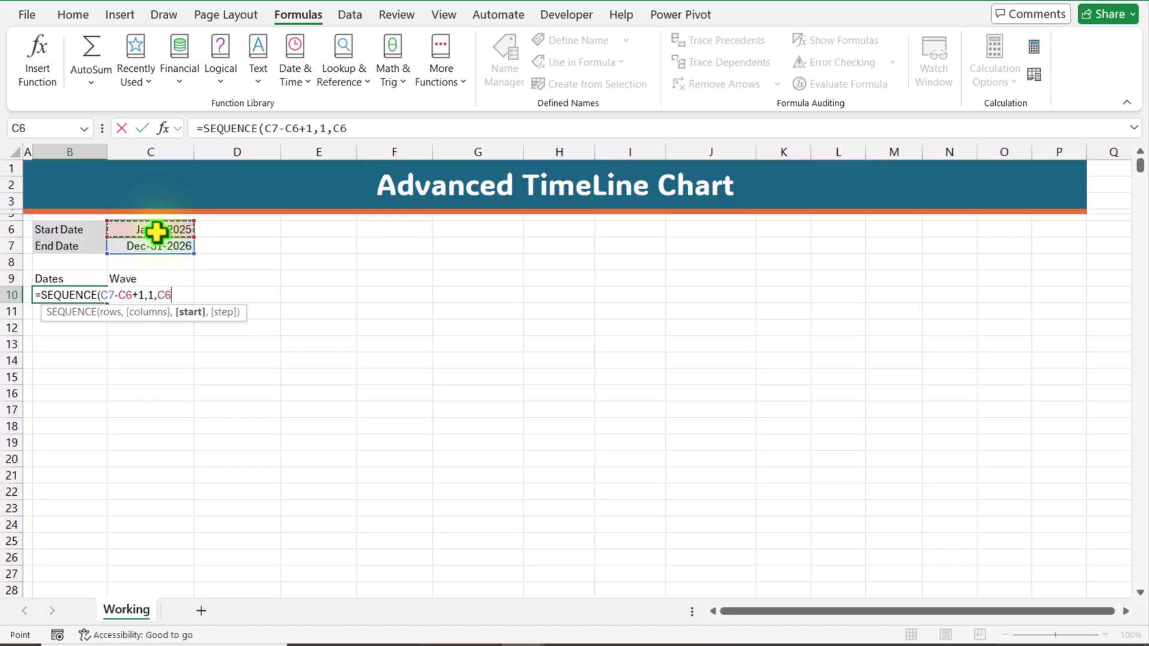
pyautogui.write(',')
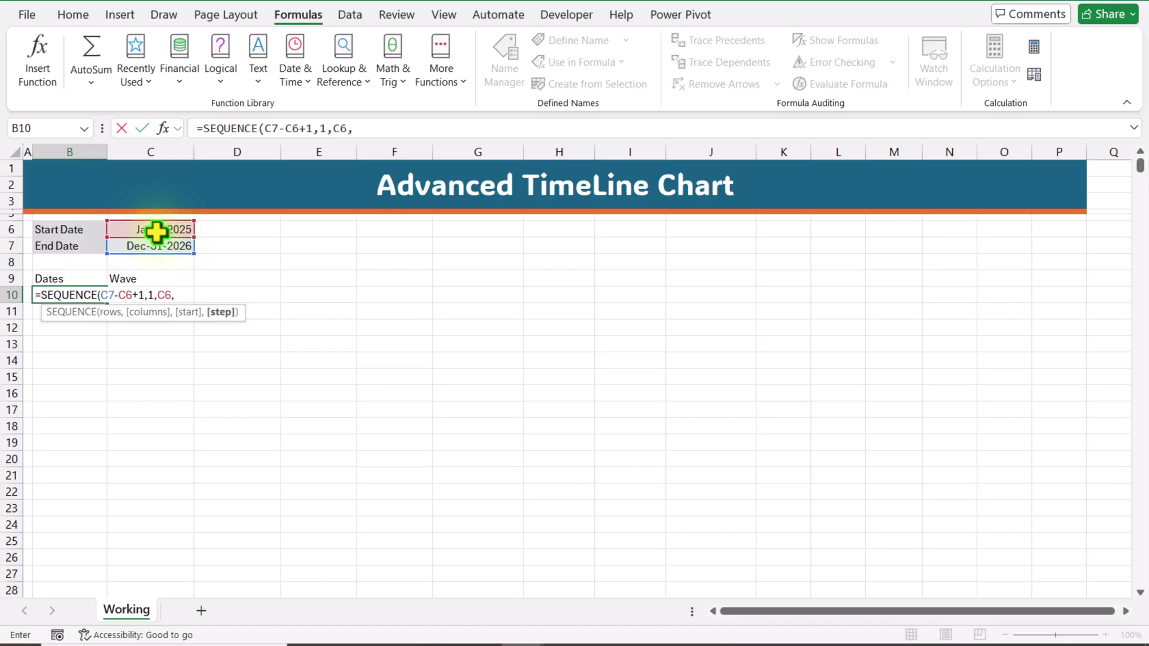
pyautogui.write('1)')
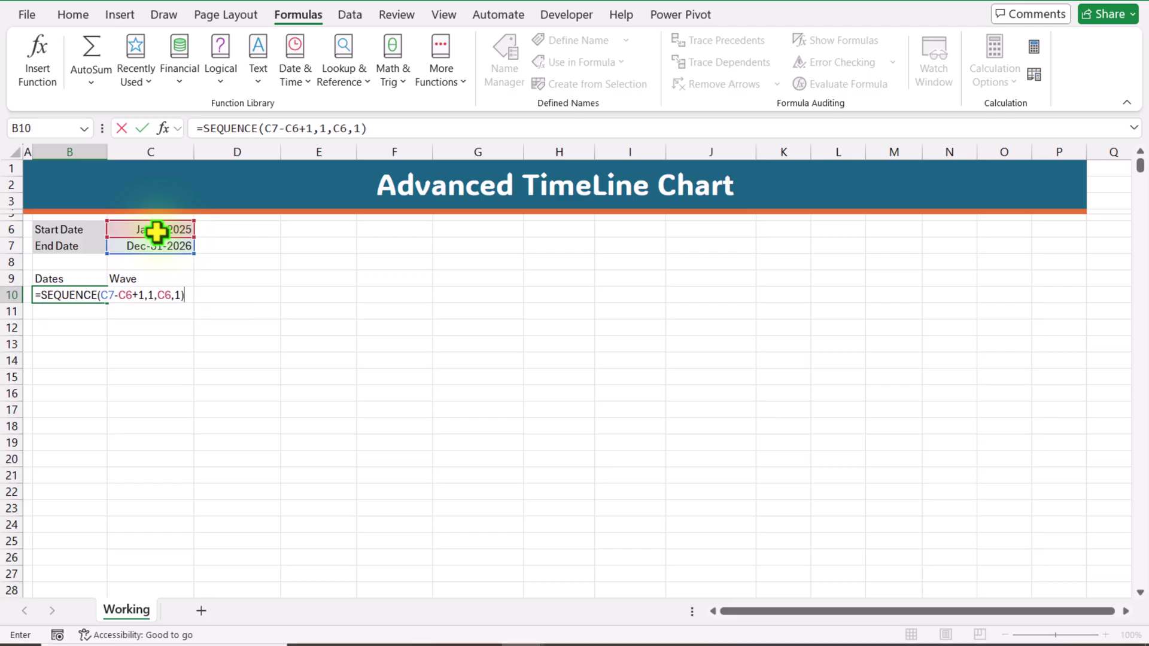
pyautogui.press('Return')
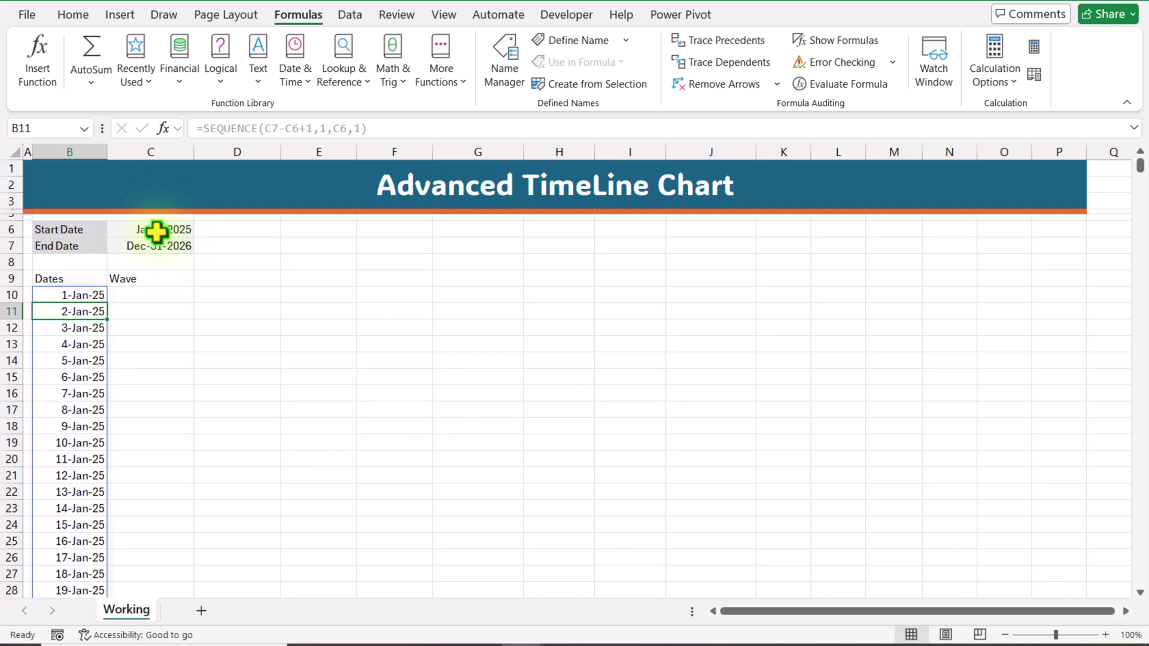
pyautogui.press('Up')
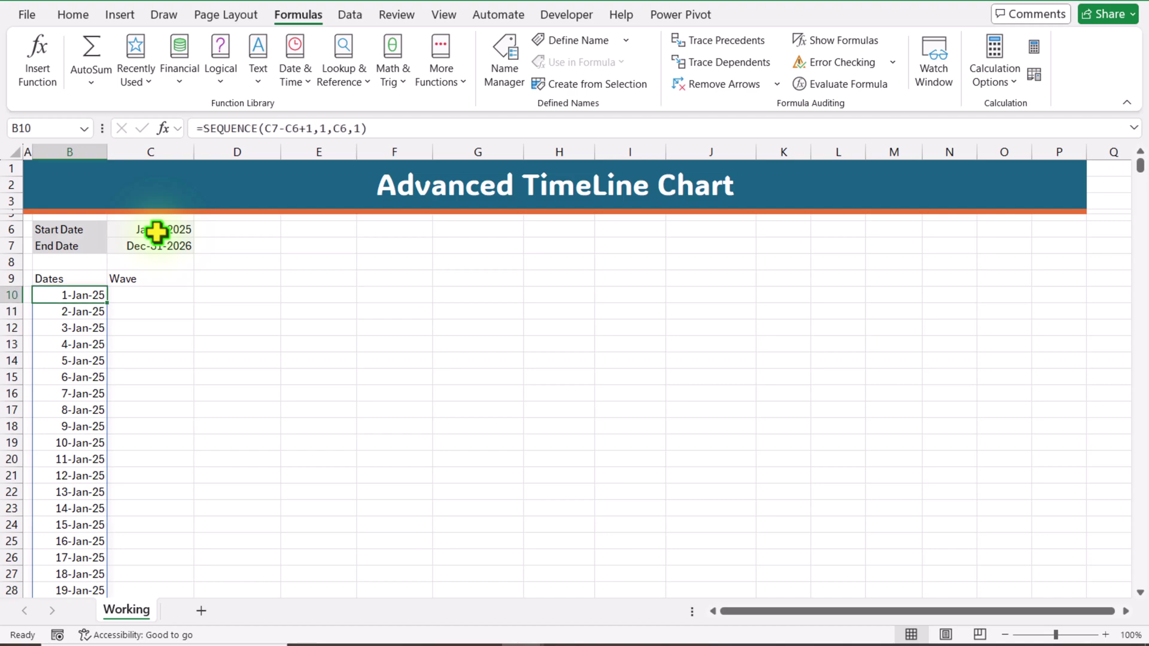
pyautogui.hotkey('ctrl', 'Down')
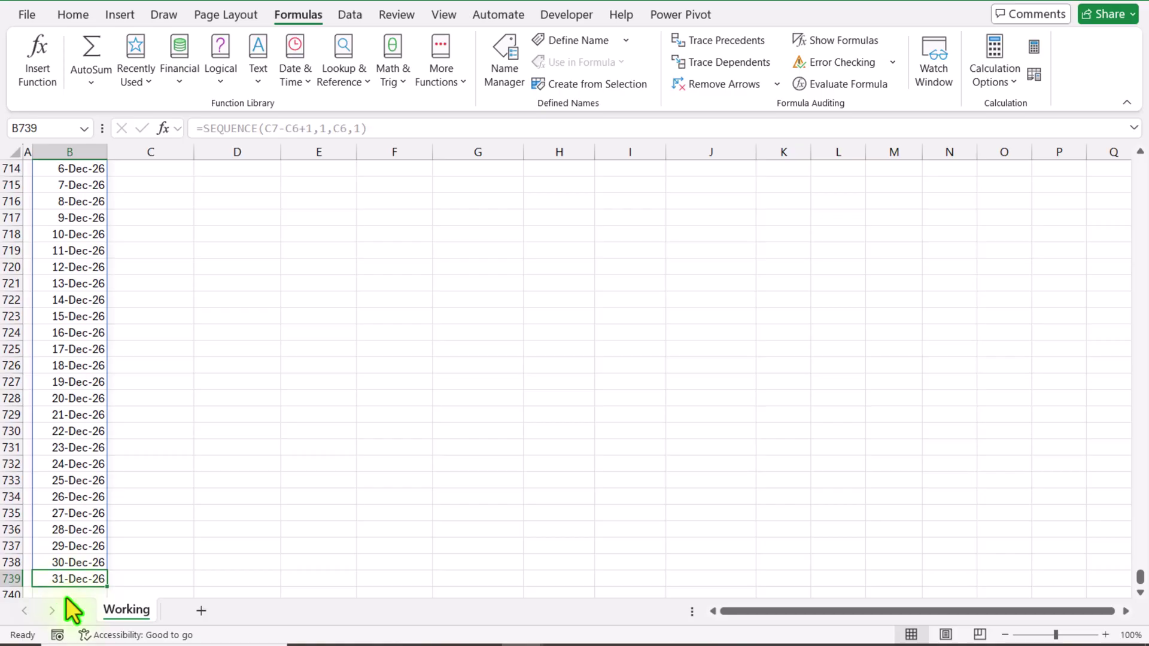
pyautogui.hotkey('ctrl', 'Up')
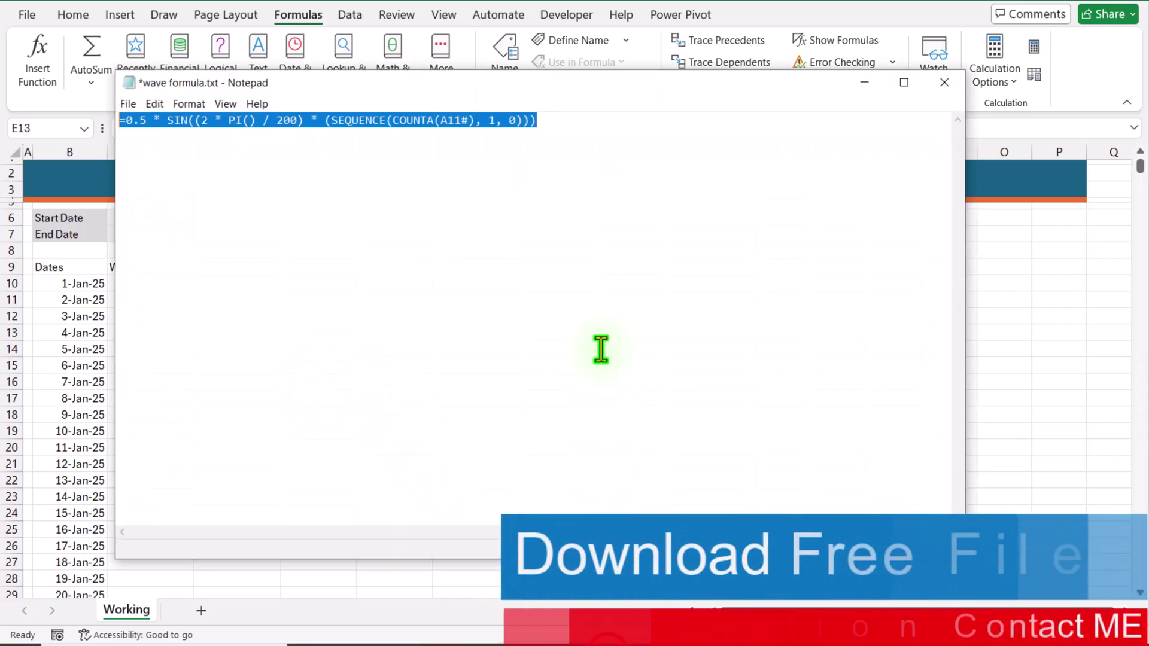
# Step: Copy the formula =0.5 * SIN((2 * PI() / 200) * (SEQUENCE(COUNTA(A11#), 1, 0))) from the Notepad file into C10 under Wave
pyautogui.moveTo(595, 120); pyautogui.dragTo(109, 119)
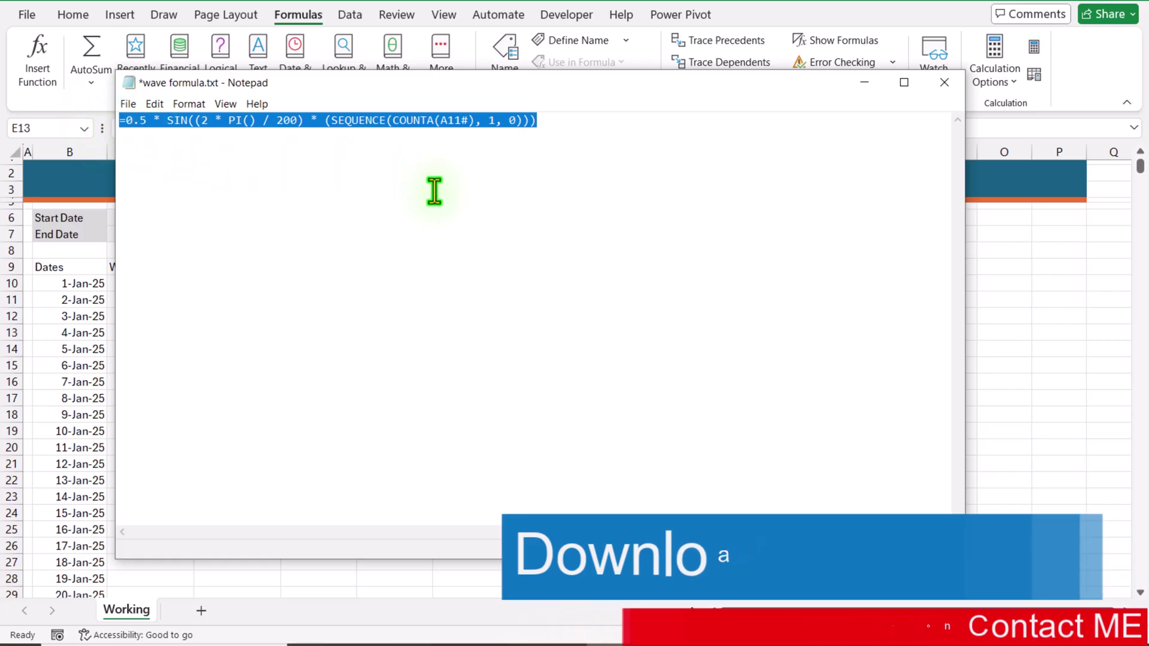
pyautogui.click(1000, 317)
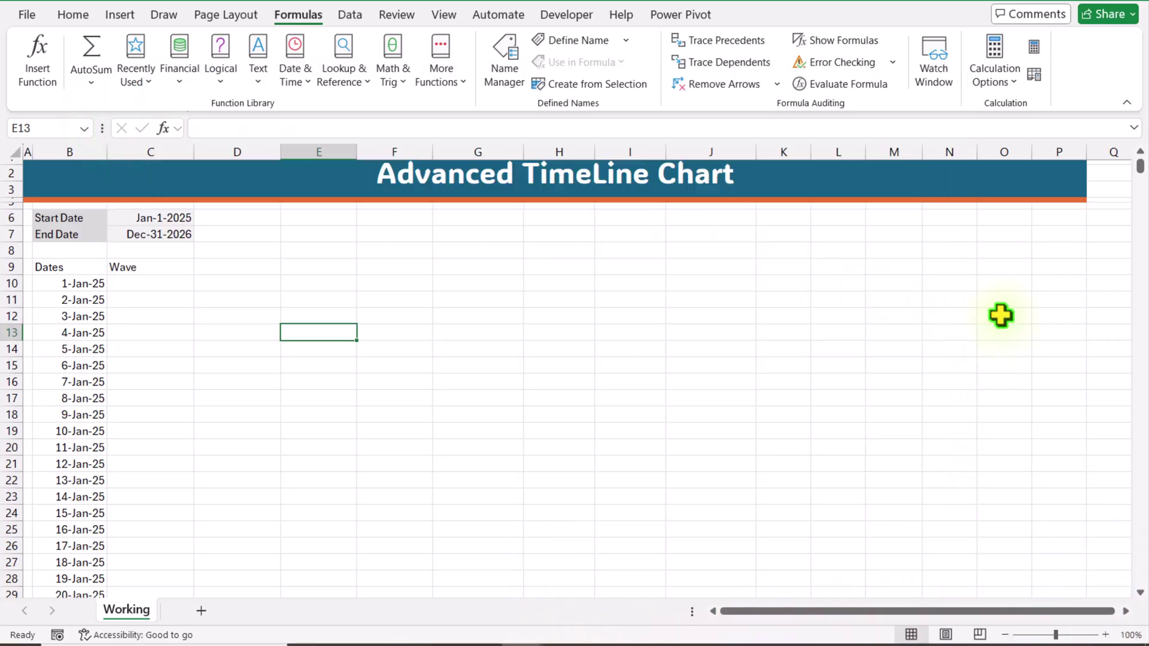
pyautogui.click(124, 286)
pyautogui.doubleClick(124, 285)
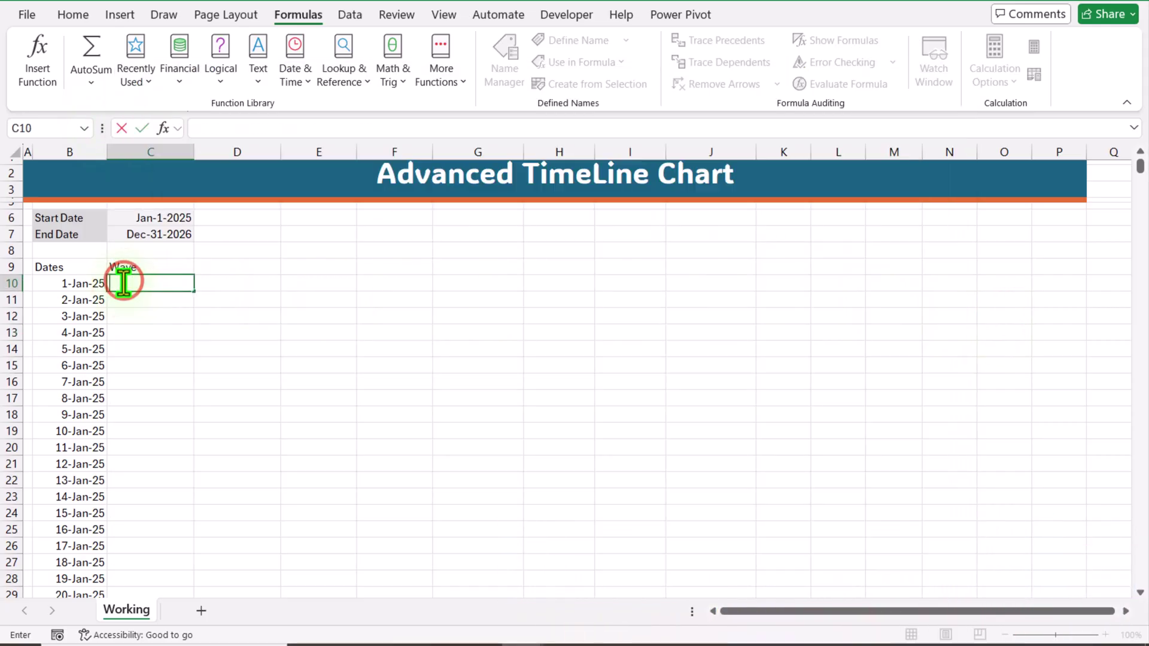
pyautogui.hotkey('ctrl', 'v')
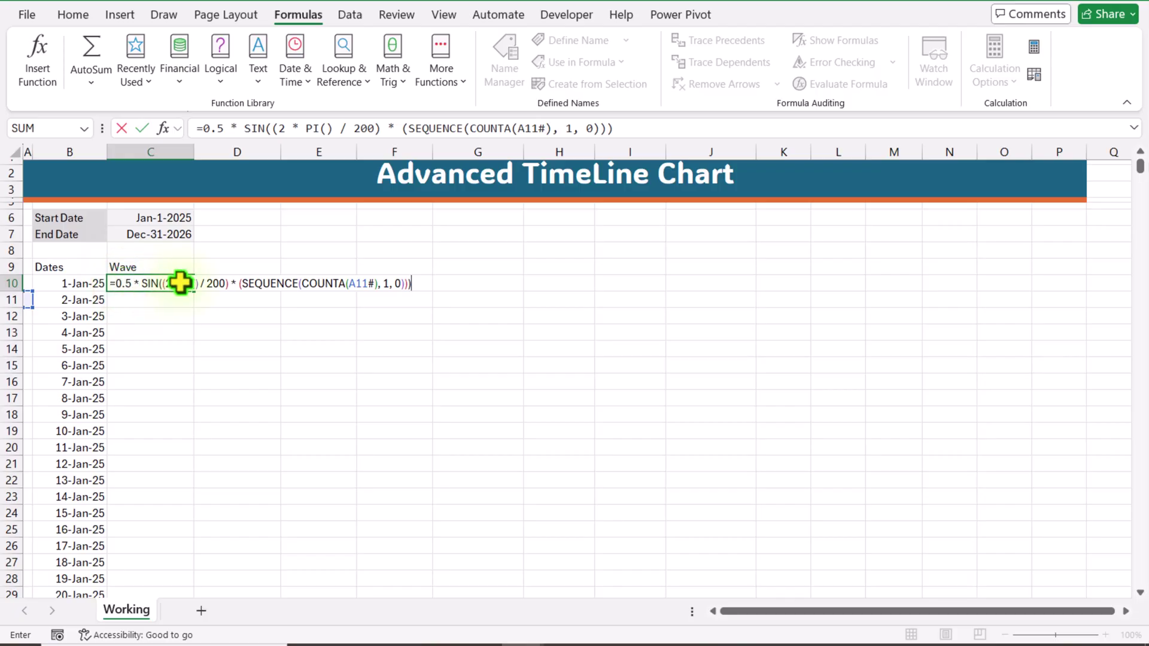
# Step: Replace the A11# reference inside COUNTA in the C10 wave formula with B10# and enter the formula
pyautogui.moveTo(374, 285); pyautogui.dragTo(352, 286)
pyautogui.press('BackSpace')
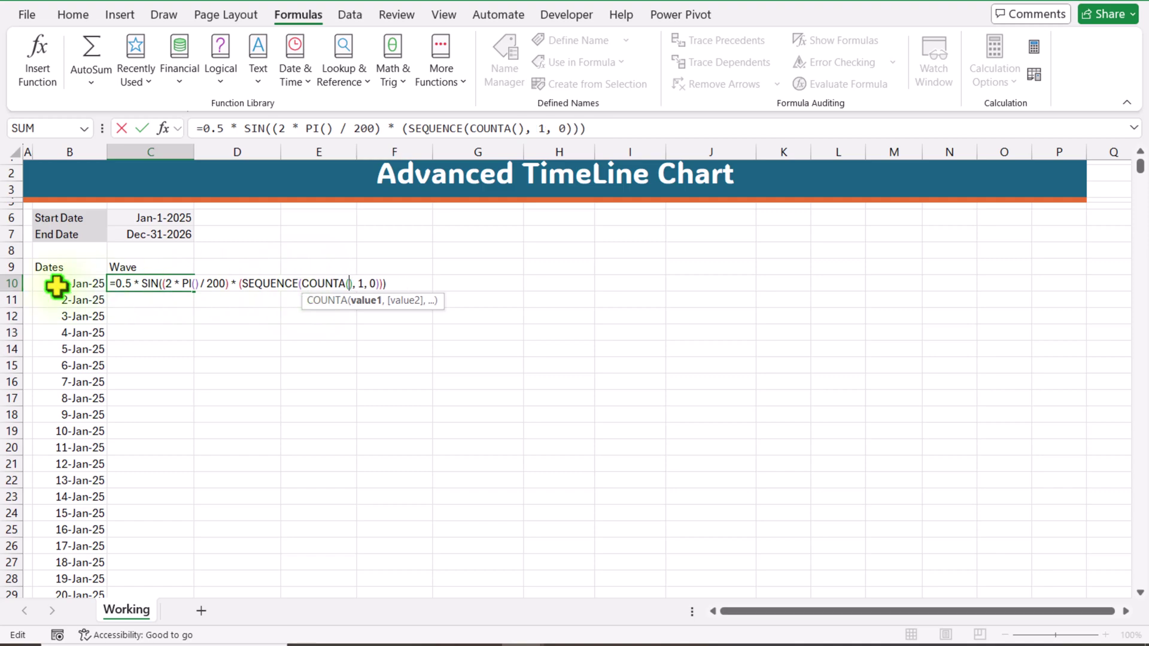
pyautogui.click(57, 286)
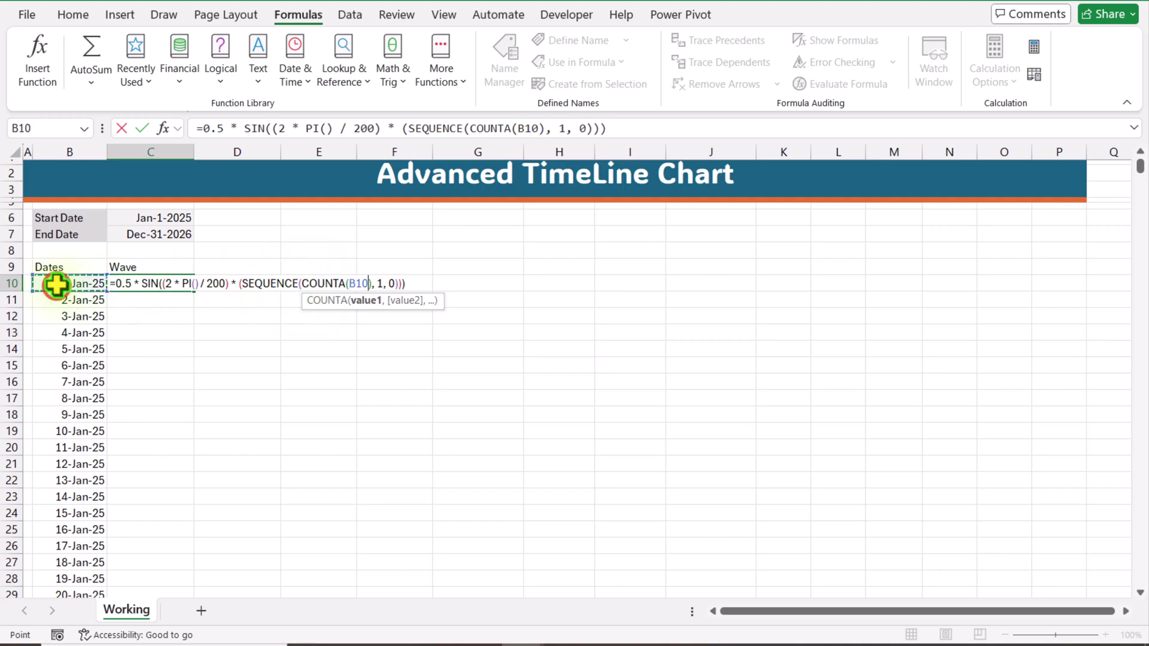
pyautogui.write('#')
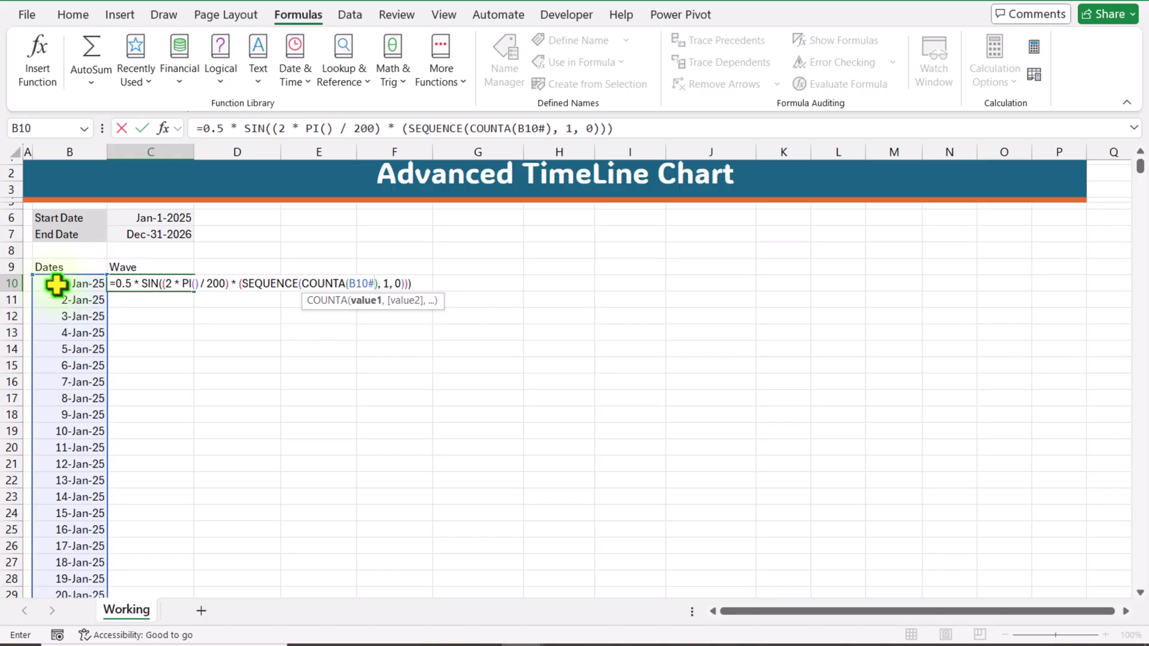
pyautogui.press('Return')
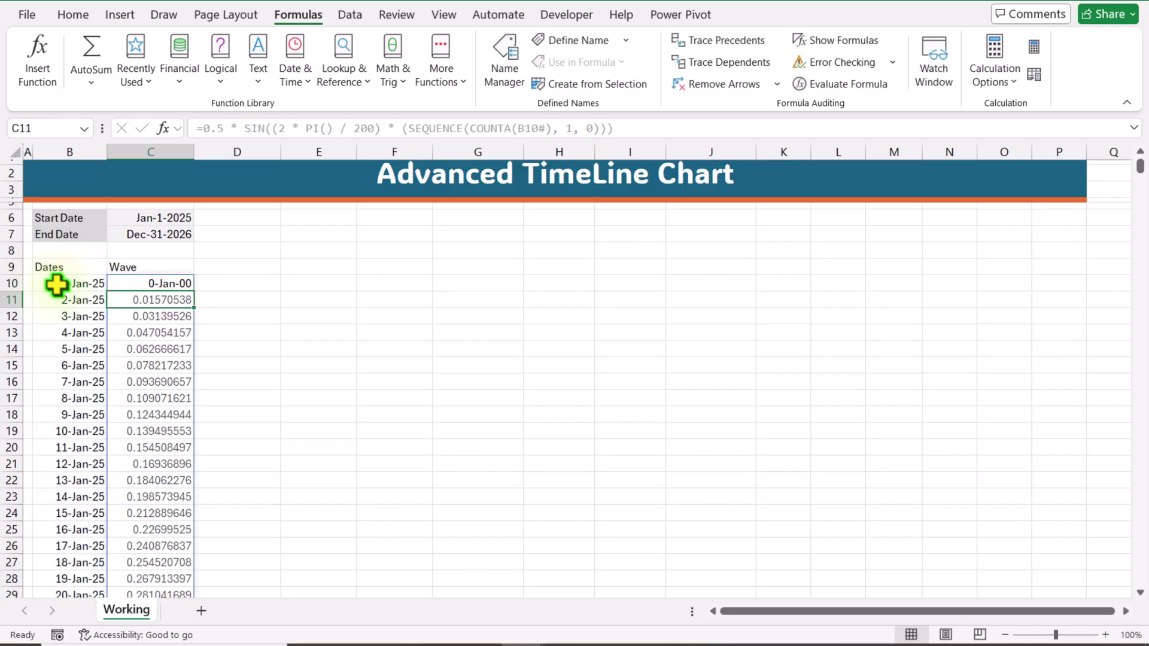
# Step: Apply the General number format to C10 and check the wave values down the column
pyautogui.click(171, 283)
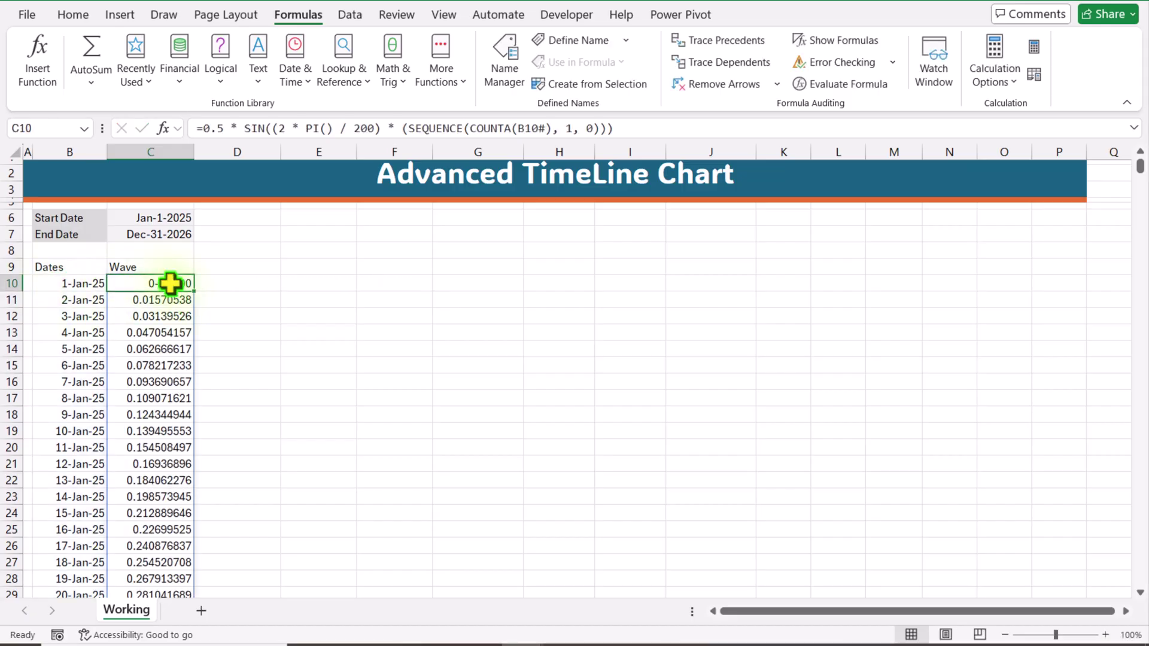
pyautogui.click(70, 13)
pyautogui.click(598, 47)
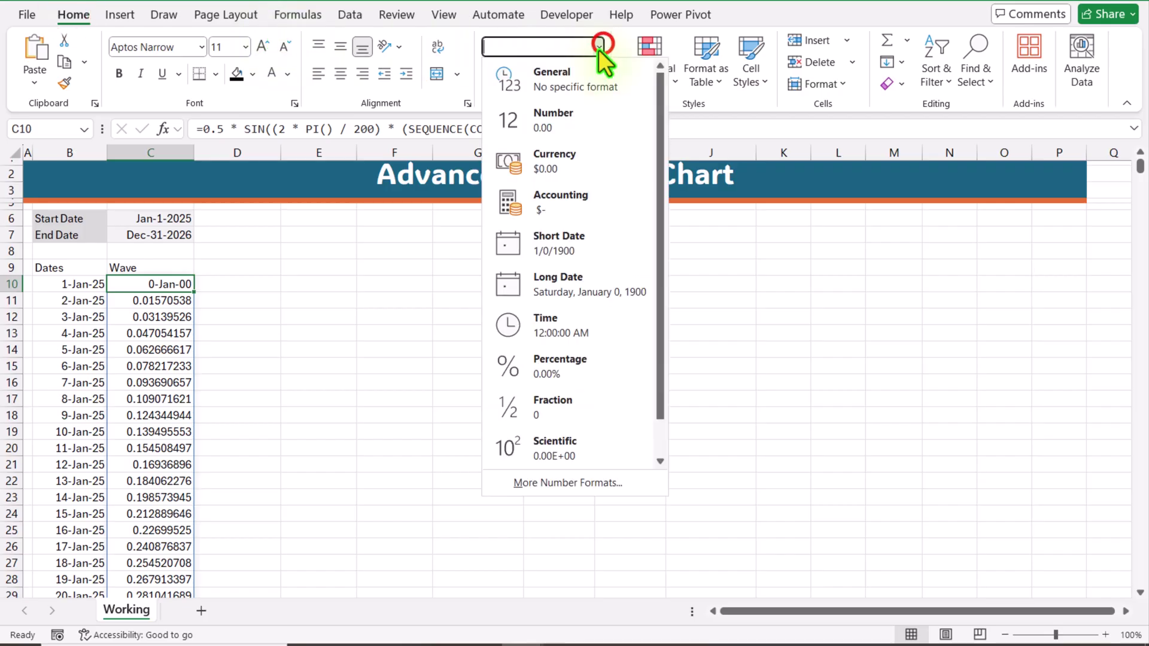
pyautogui.click(579, 74)
pyautogui.click(170, 282)
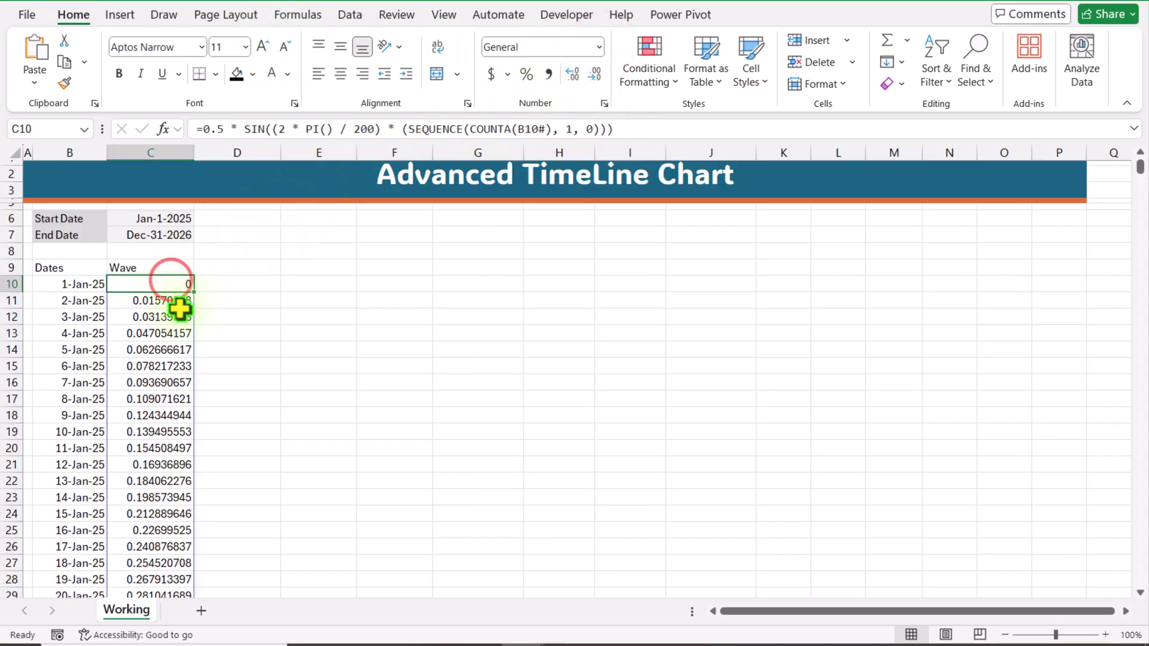
pyautogui.scroll(-20, 179, 310)
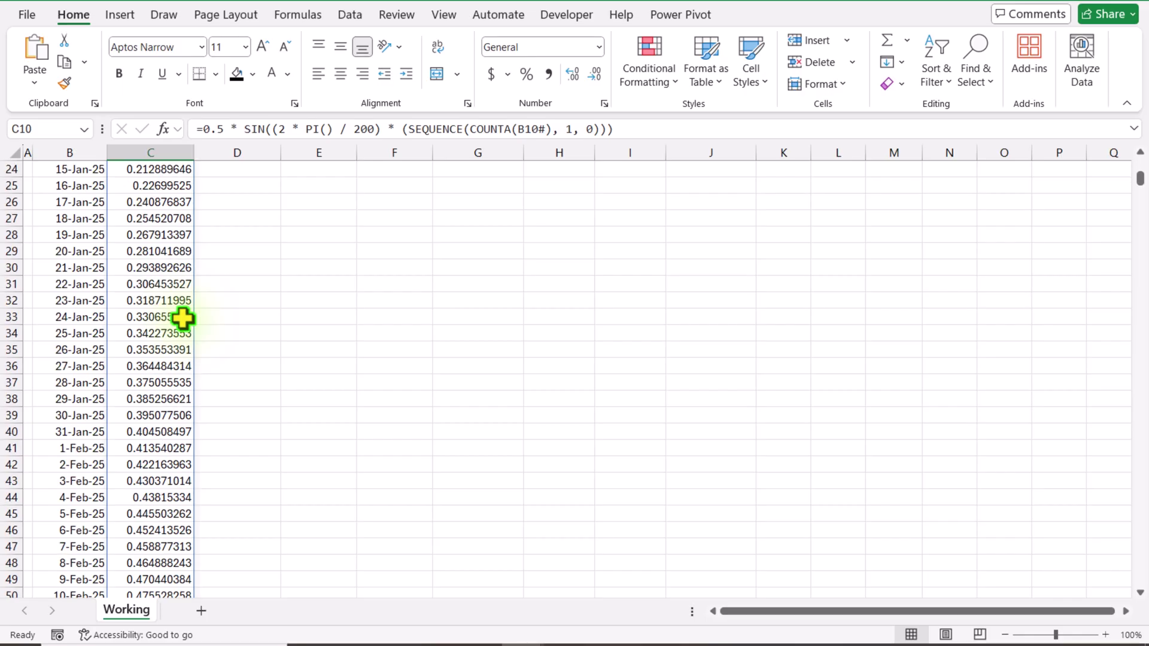
pyautogui.scroll(-20, 185, 330)
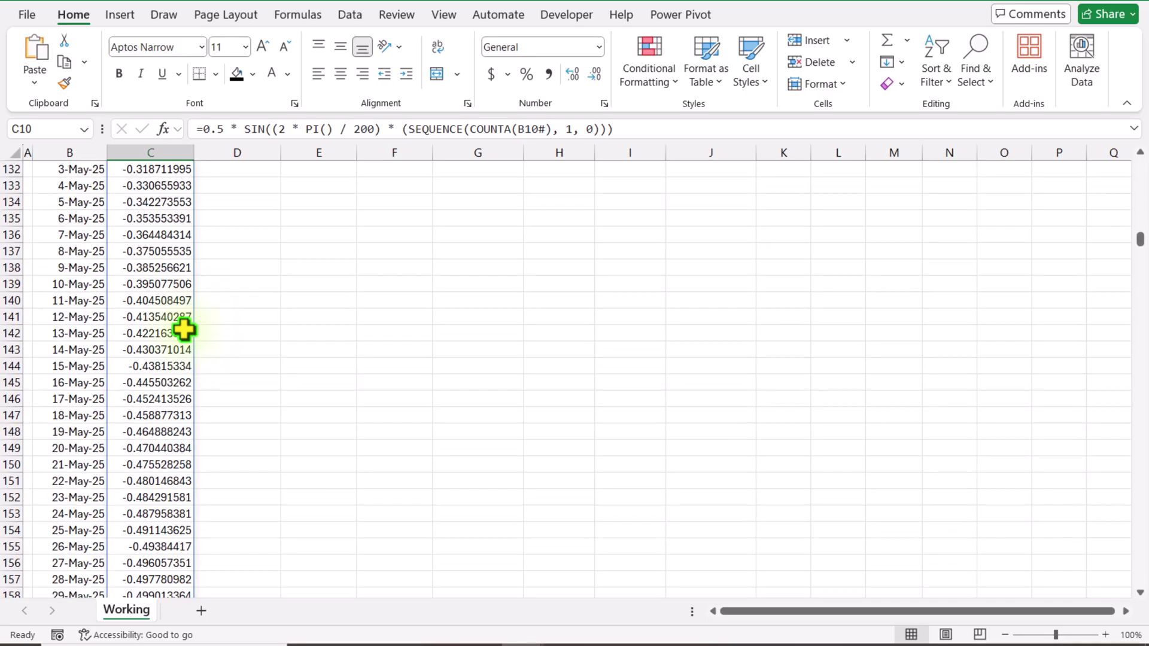
pyautogui.scroll(-14, 185, 332)
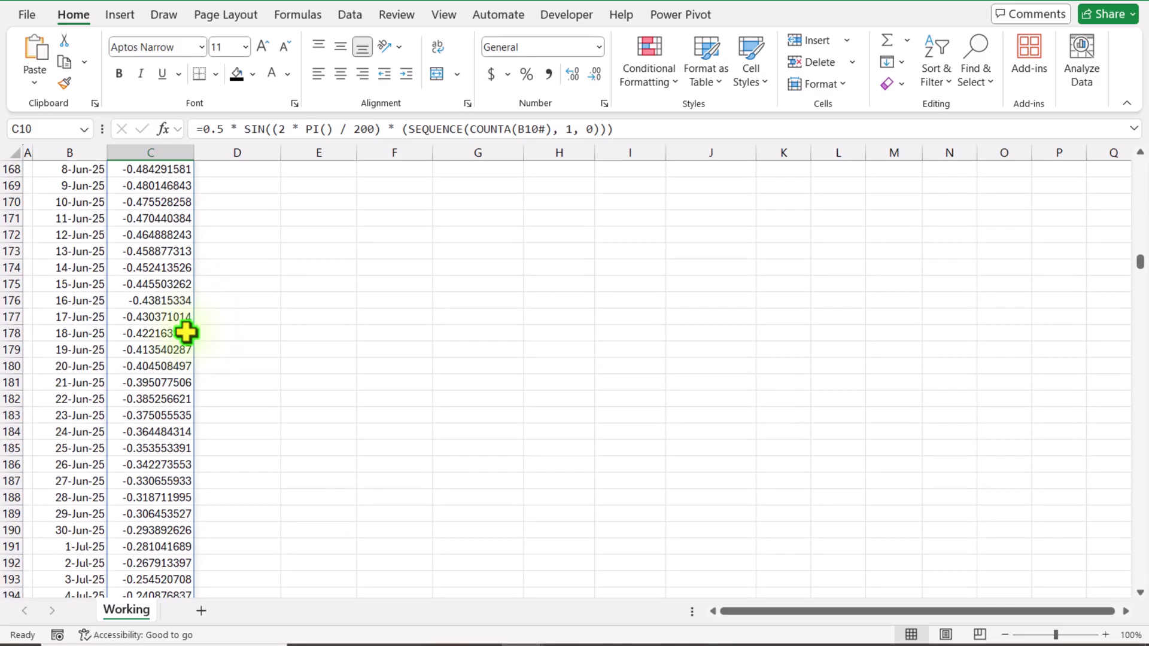
pyautogui.scroll(-9, 190, 344)
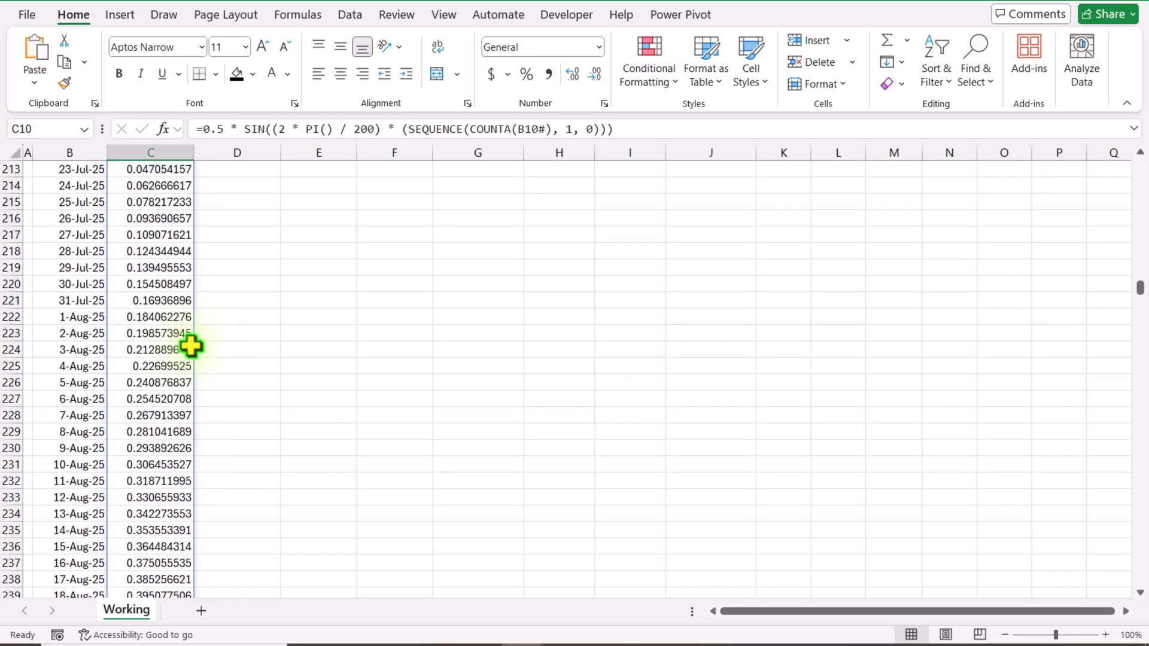
pyautogui.scroll(13, 192, 345)
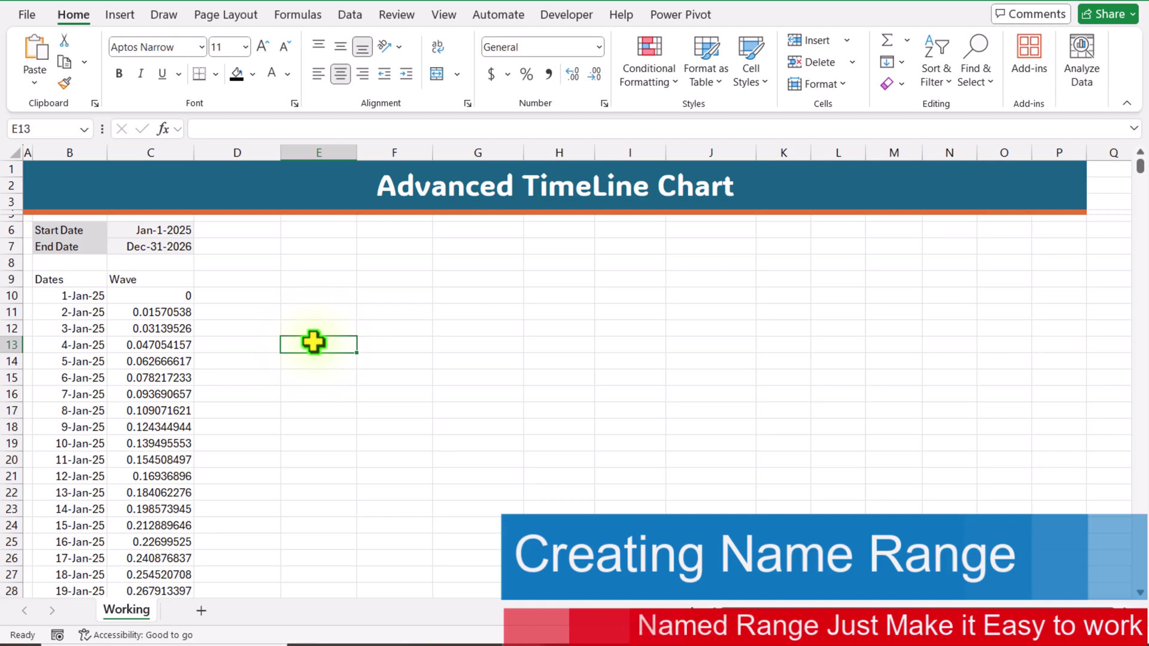
# Step: Define a workbook-scoped name Dates that refers to the spilled date list =Working!$B$10#
pyautogui.click(298, 15)
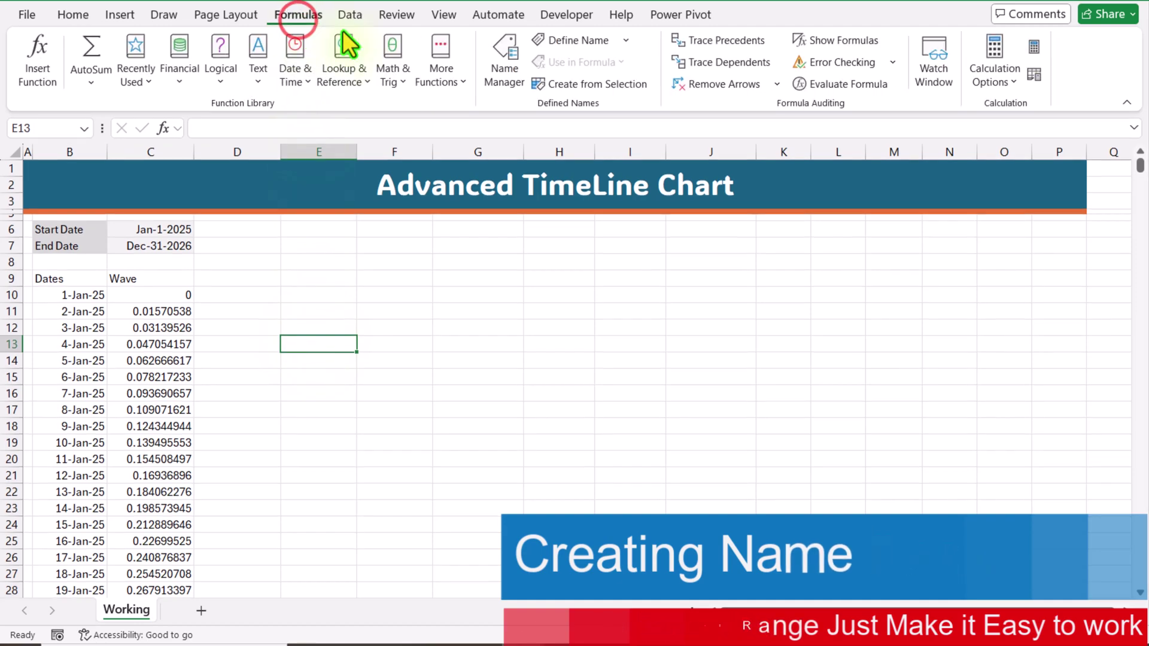
pyautogui.click(518, 71)
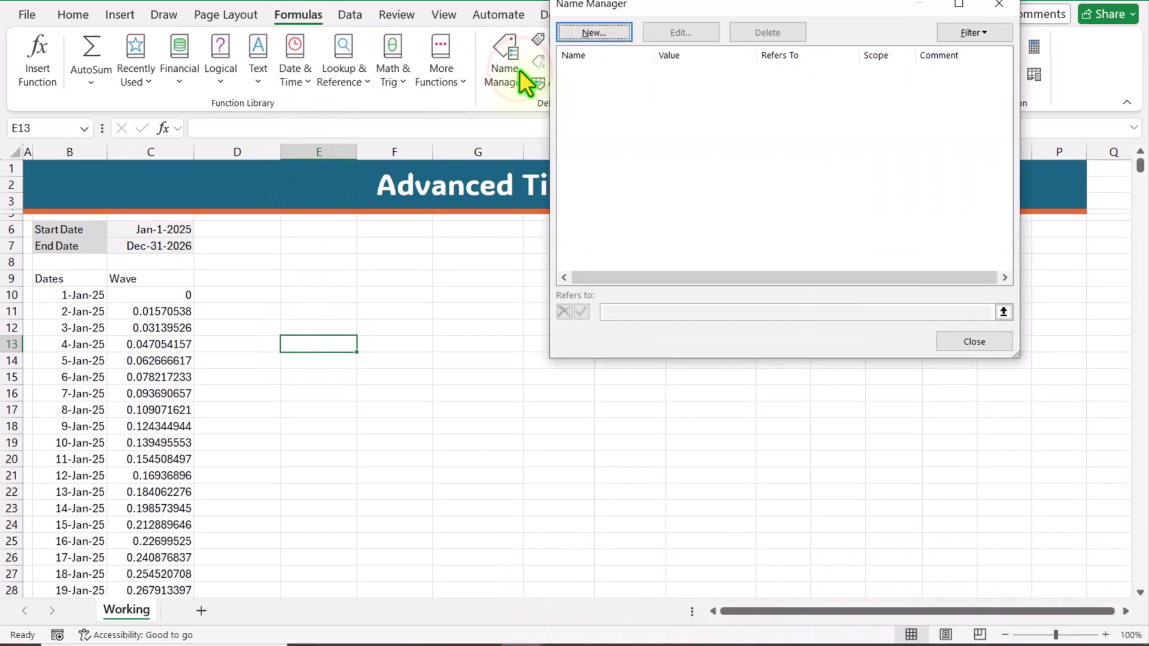
pyautogui.click(590, 36)
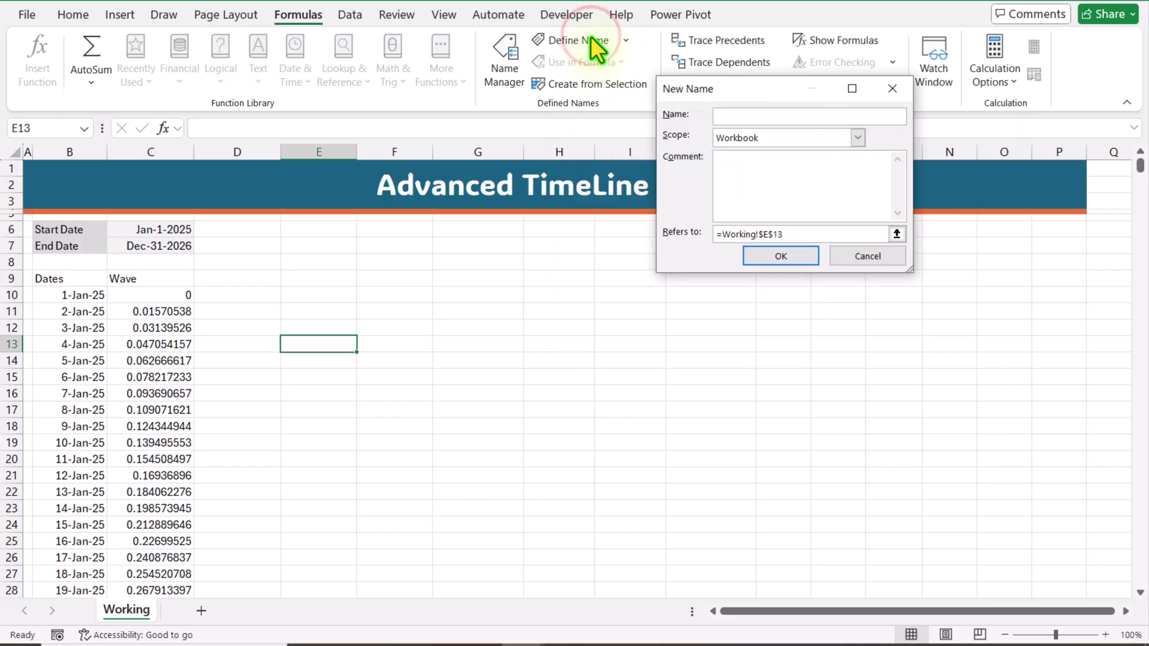
pyautogui.write('Dates')
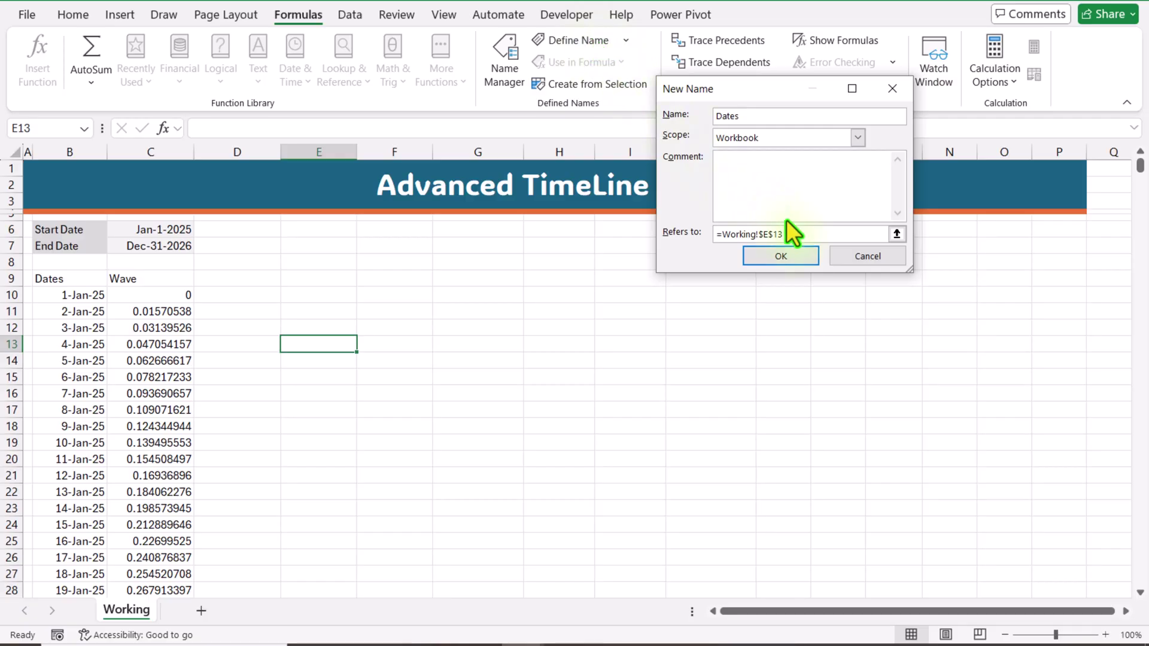
pyautogui.moveTo(798, 234); pyautogui.dragTo(717, 233)
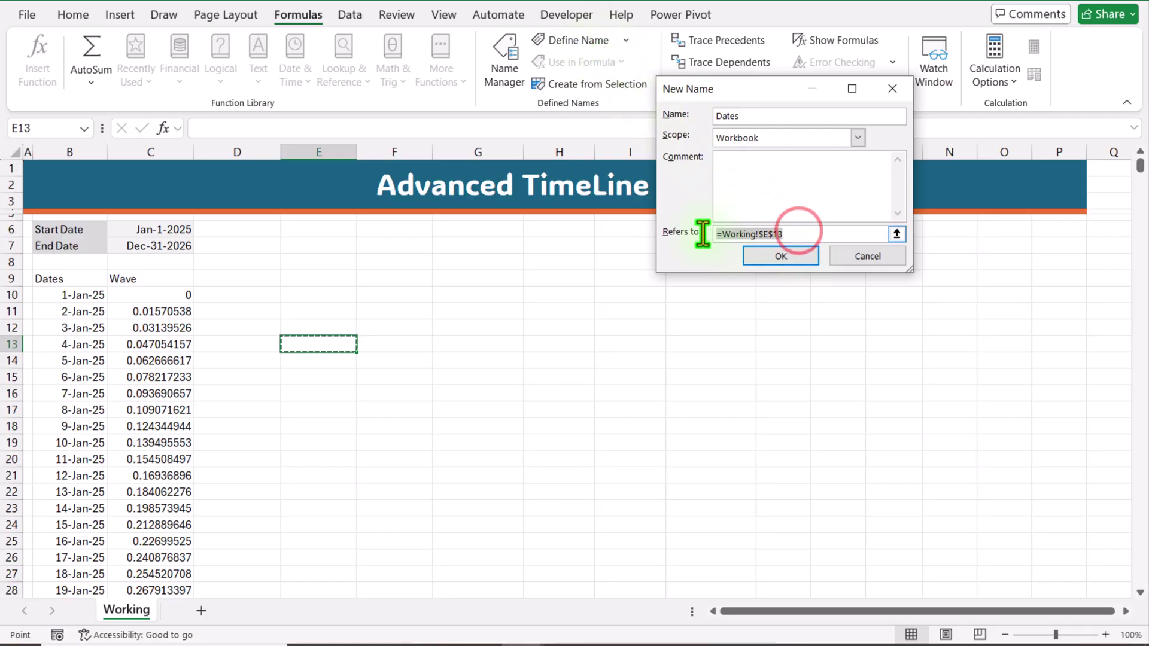
pyautogui.press('BackSpace')
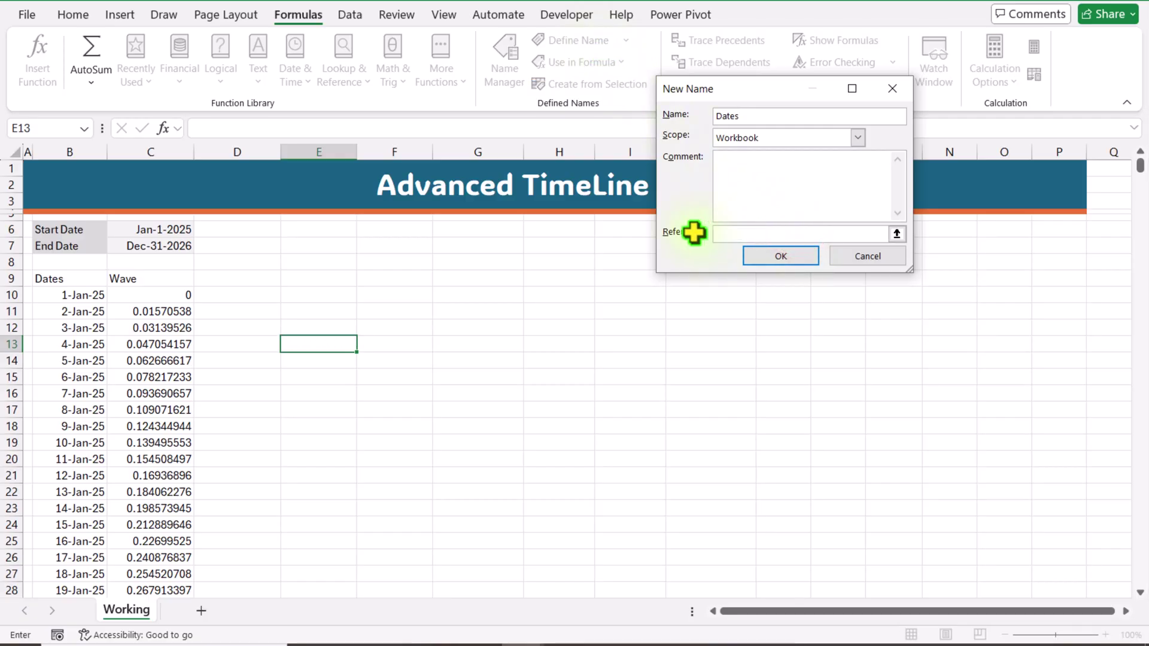
pyautogui.click(66, 295)
pyautogui.write('#')
pyautogui.click(765, 255)
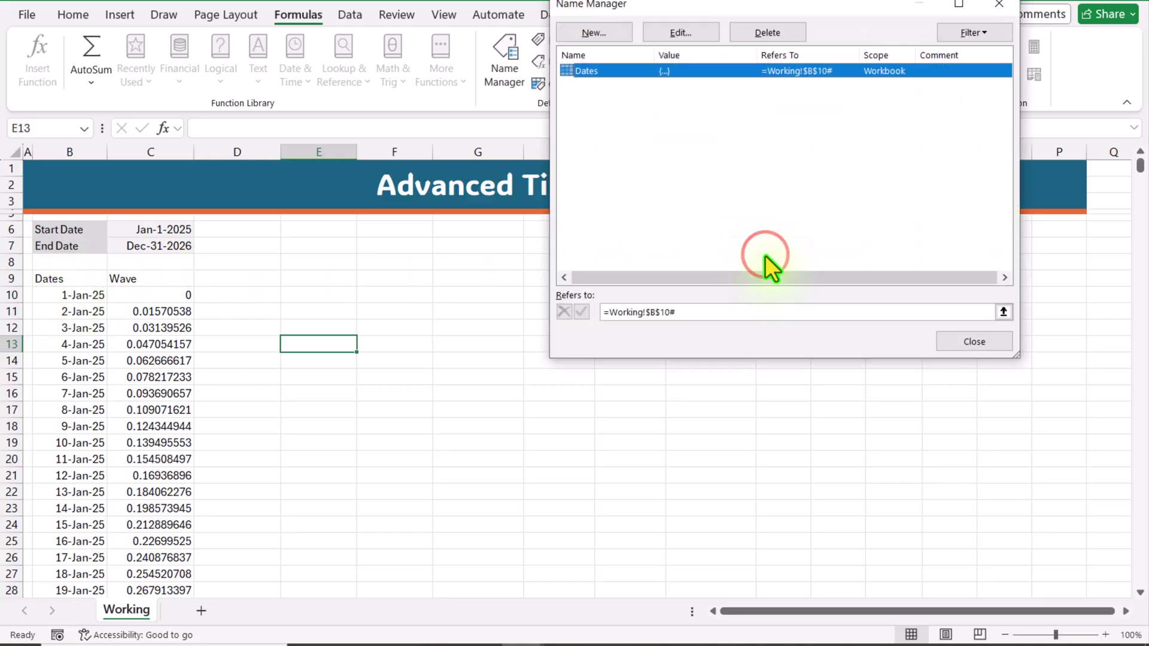
# Step: Define a workbook-scoped name Wave that refers to the wave values starting at C10 on the Working sheet
pyautogui.click(611, 35)
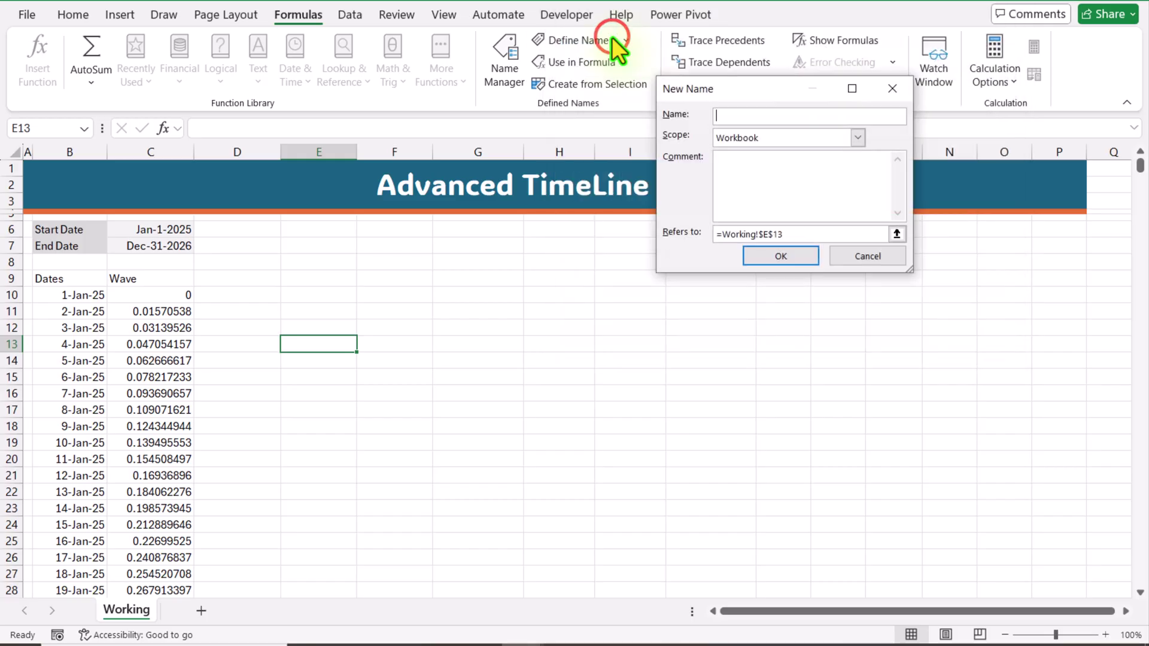
pyautogui.write('Wave')
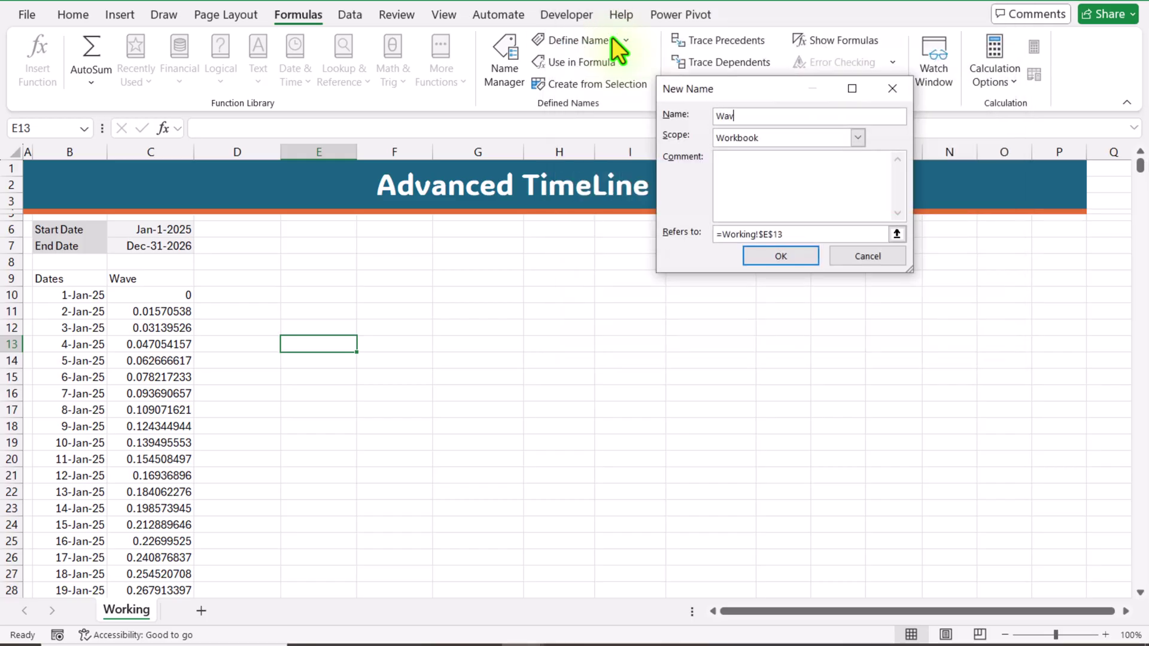
pyautogui.press('Tab')
pyautogui.press('Tab')
pyautogui.press('Tab')
pyautogui.press('BackSpace')
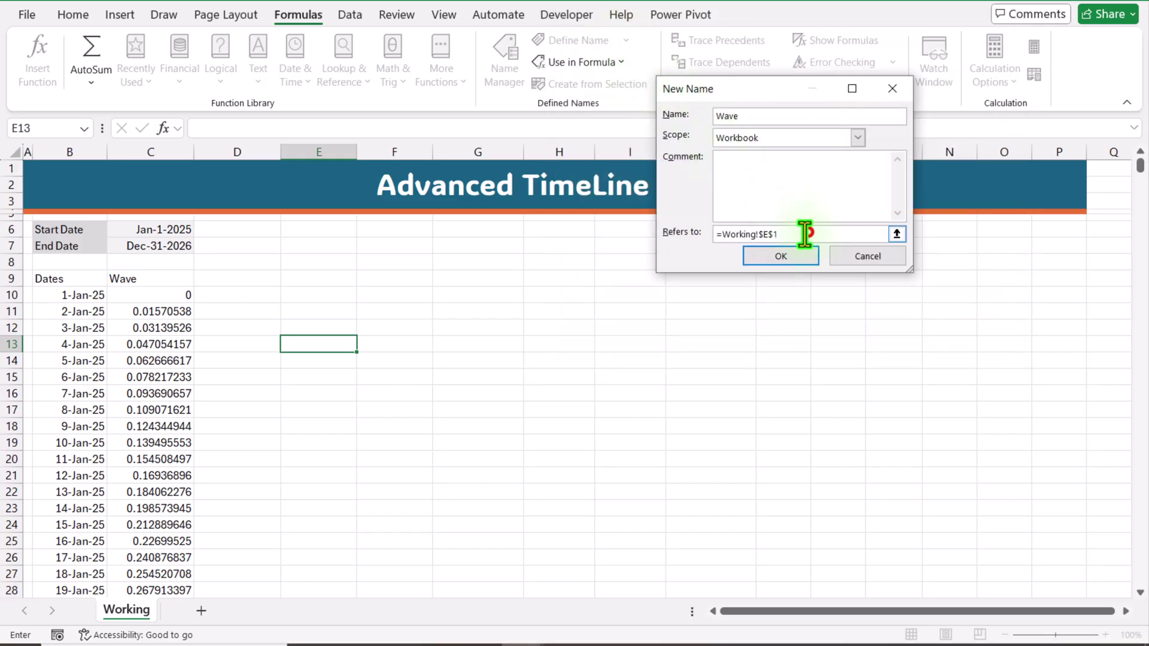
pyautogui.moveTo(805, 234); pyautogui.dragTo(681, 227)
pyautogui.press('BackSpace')
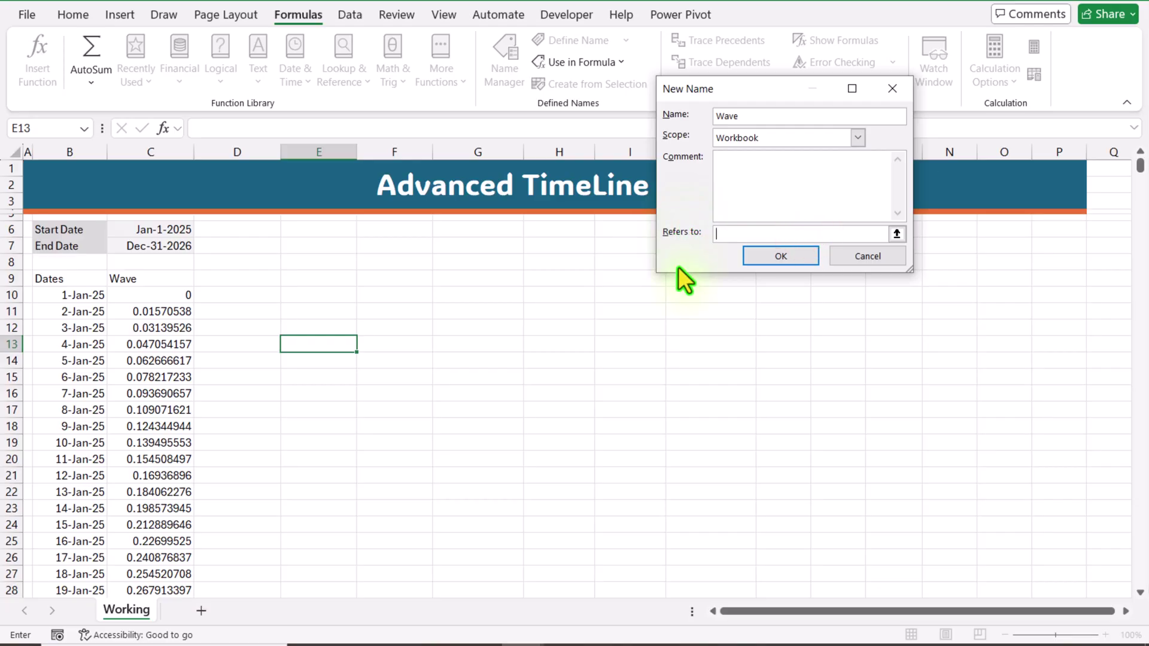
pyautogui.click(153, 295)
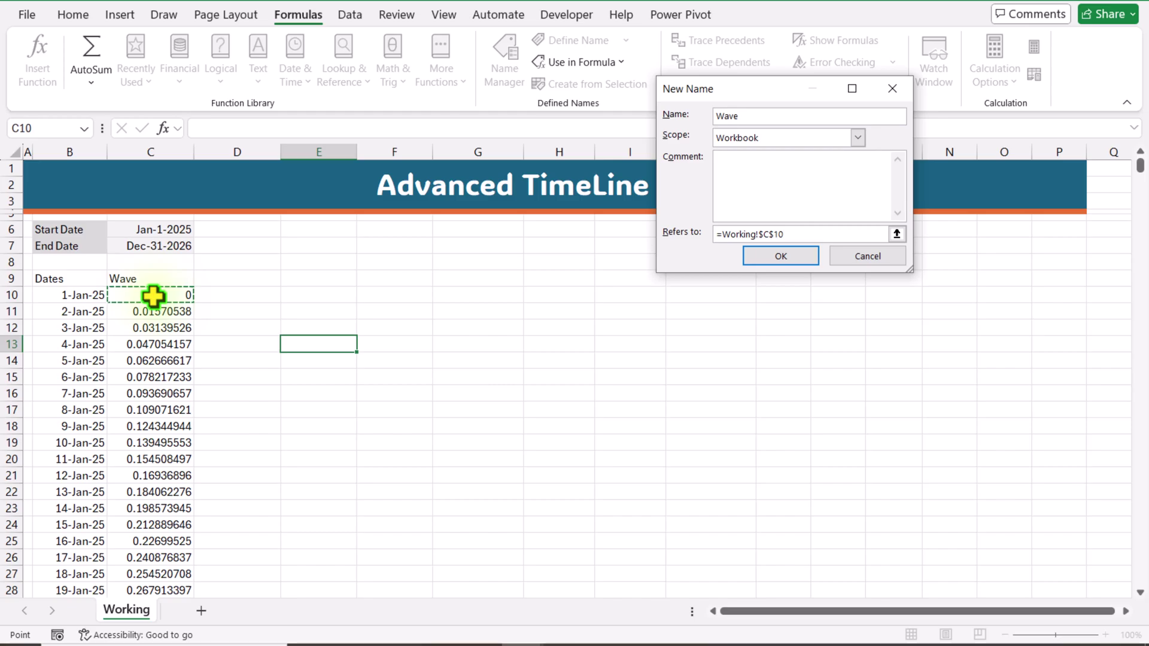
pyautogui.click(801, 264)
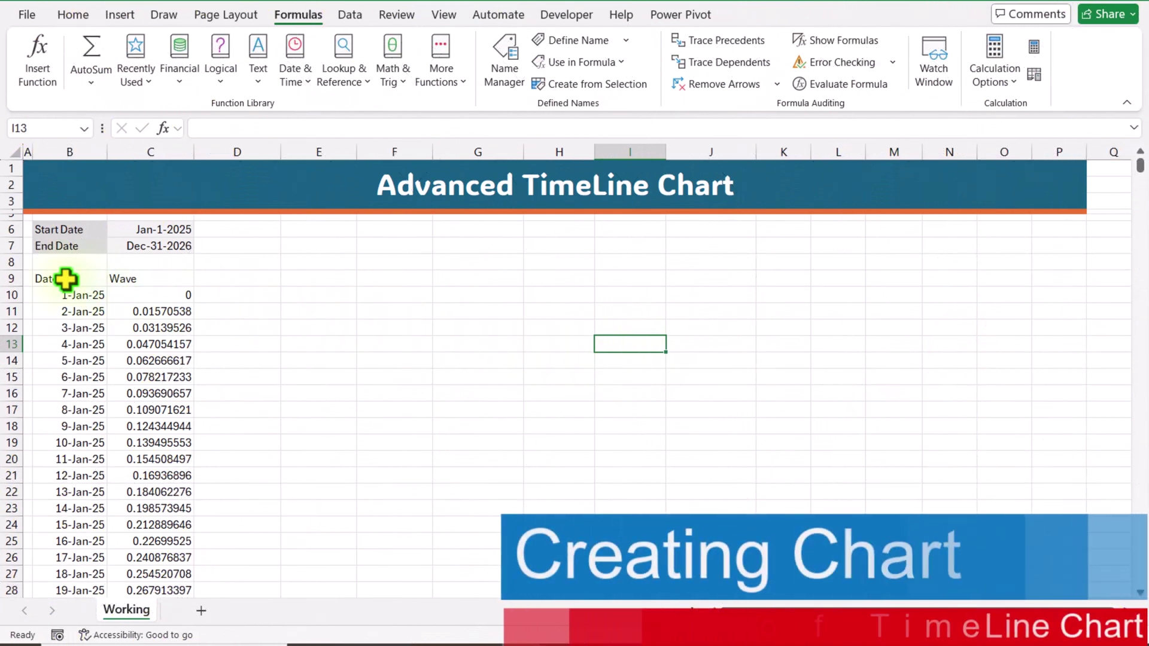
# Step: Insert a Scatter with Smooth Lines and Markers chart from the Dates and Wave data in B9:C27
pyautogui.moveTo(66, 279); pyautogui.dragTo(147, 574)
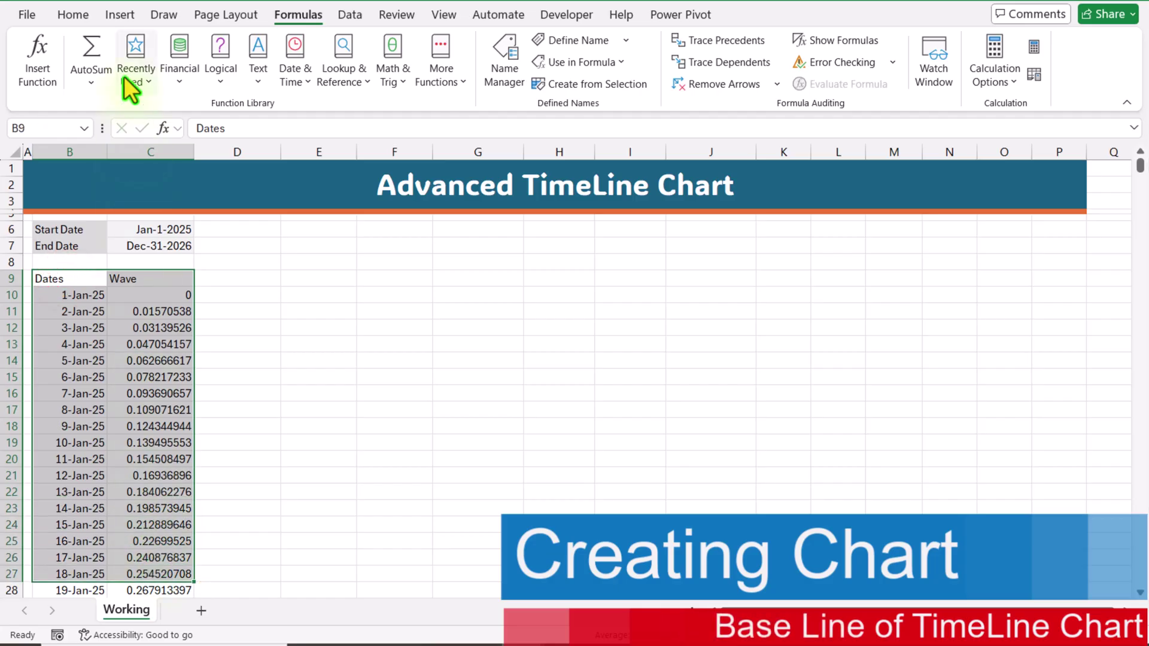
pyautogui.click(119, 13)
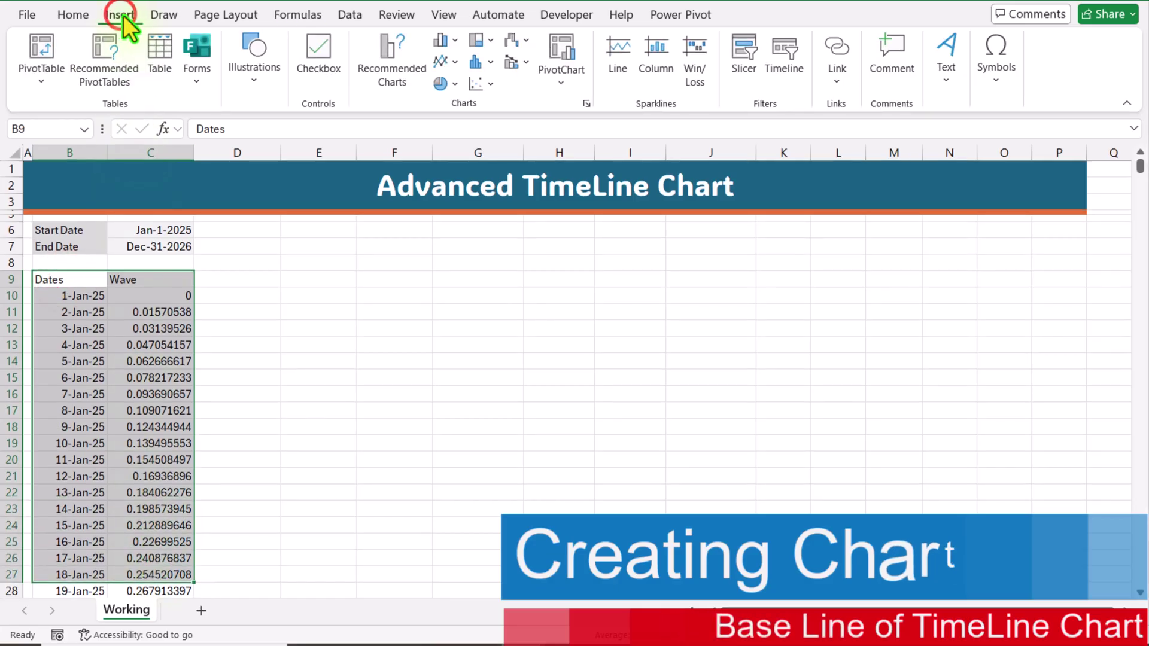
pyautogui.click(383, 69)
pyautogui.click(439, 83)
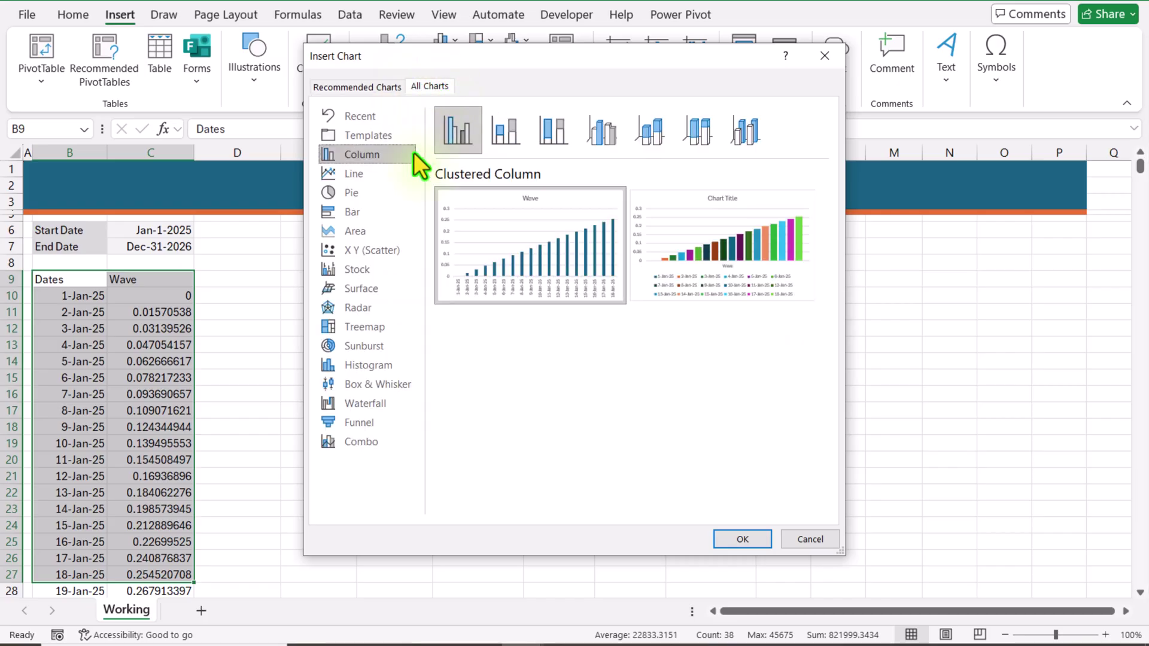
pyautogui.click(378, 251)
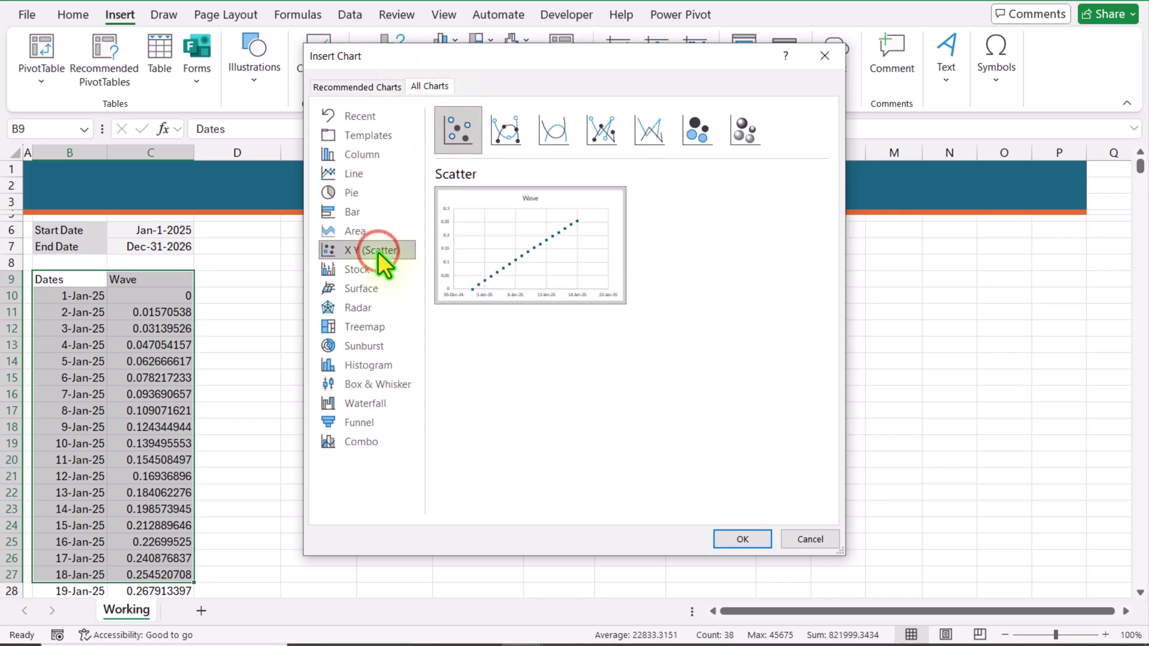
pyautogui.click(496, 131)
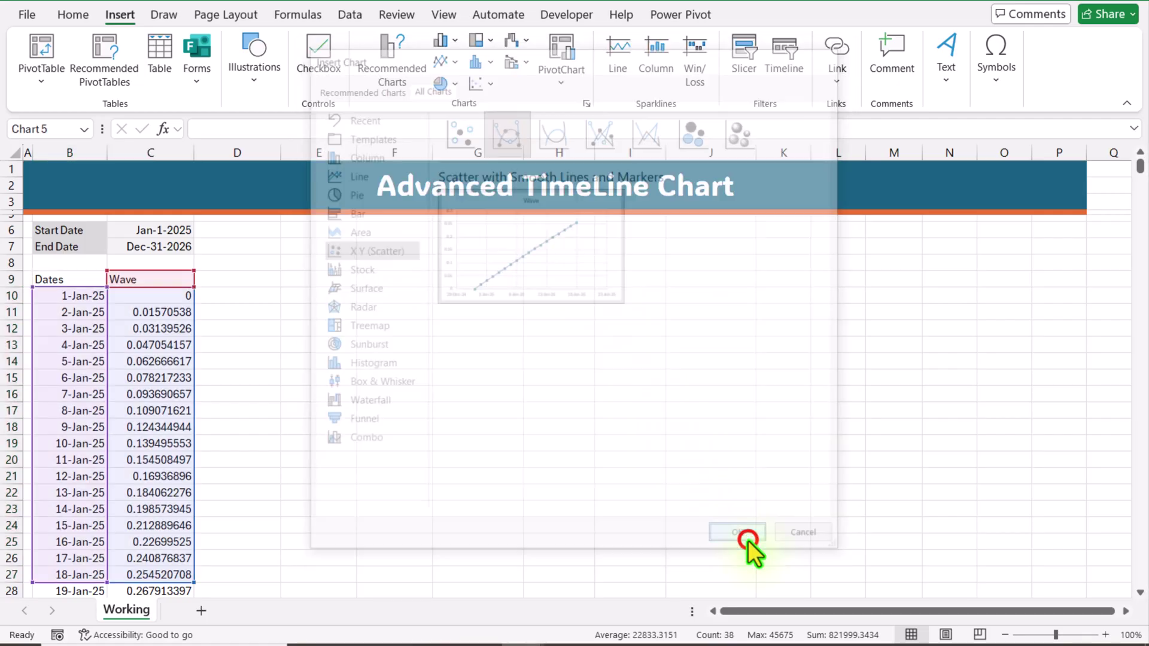
pyautogui.click(742, 539)
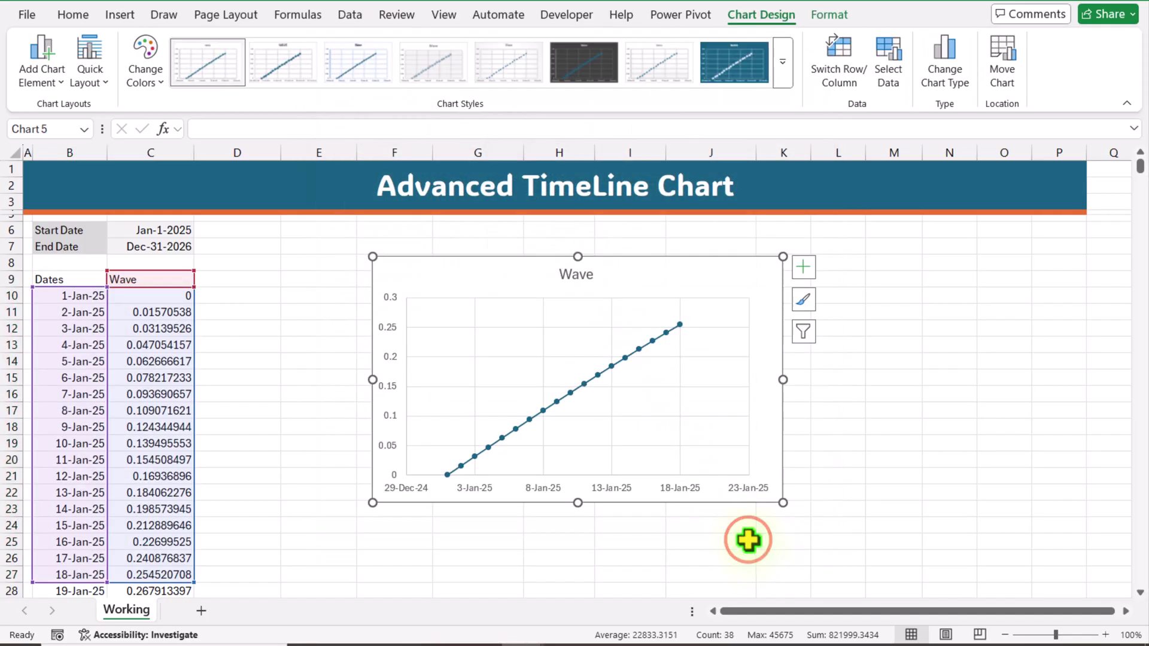
# Step: Set the X values of the chart's Wave series to the named range =Working!Dates
pyautogui.click(883, 77)
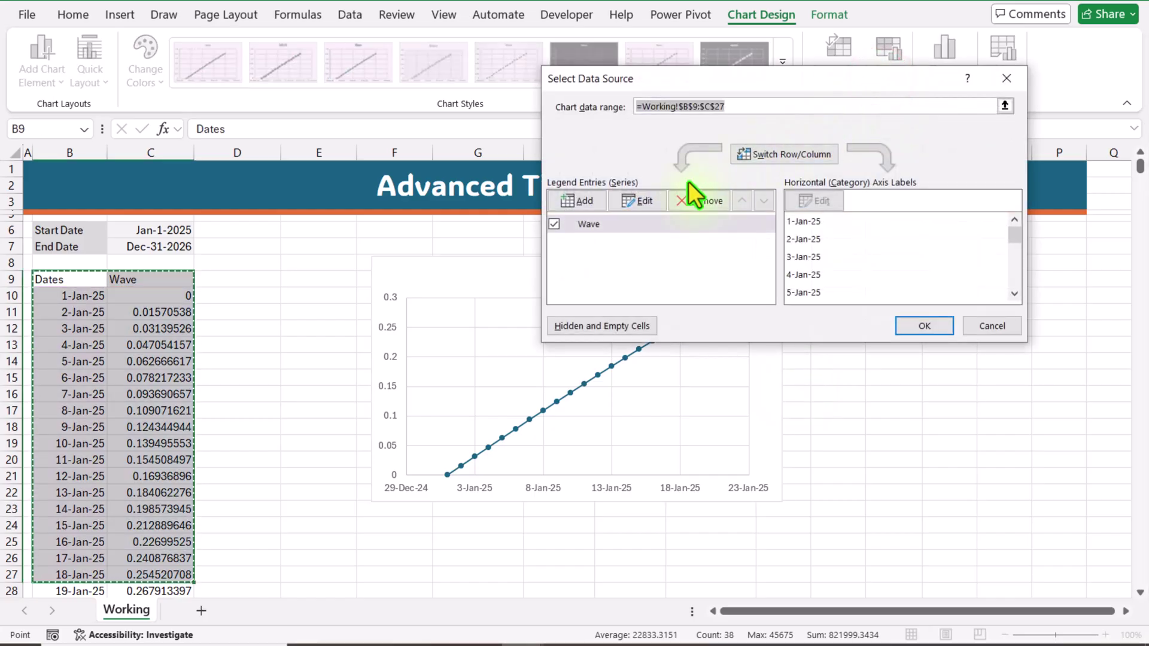
pyautogui.click(645, 203)
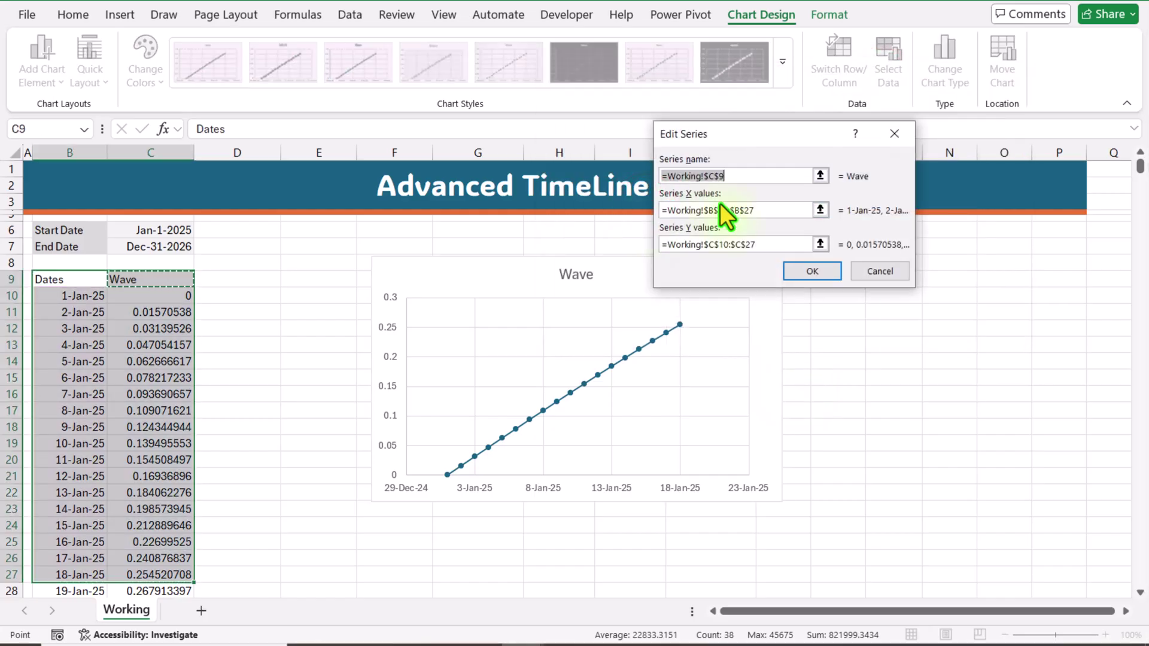
pyautogui.click(747, 247)
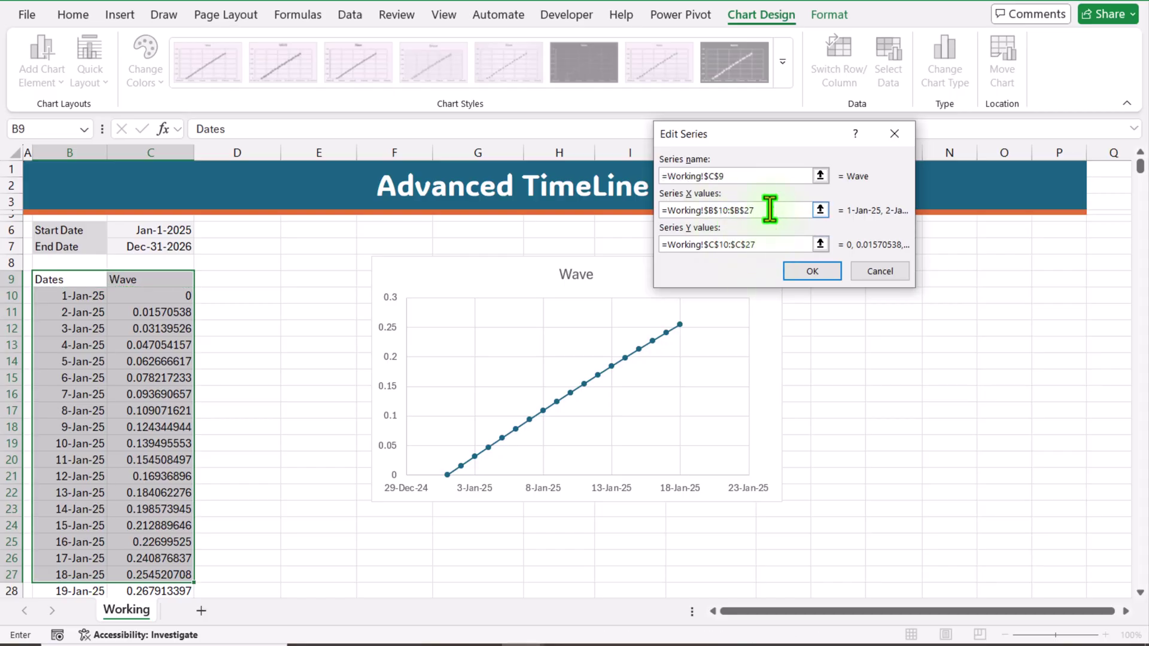
pyautogui.moveTo(770, 208); pyautogui.dragTo(705, 211)
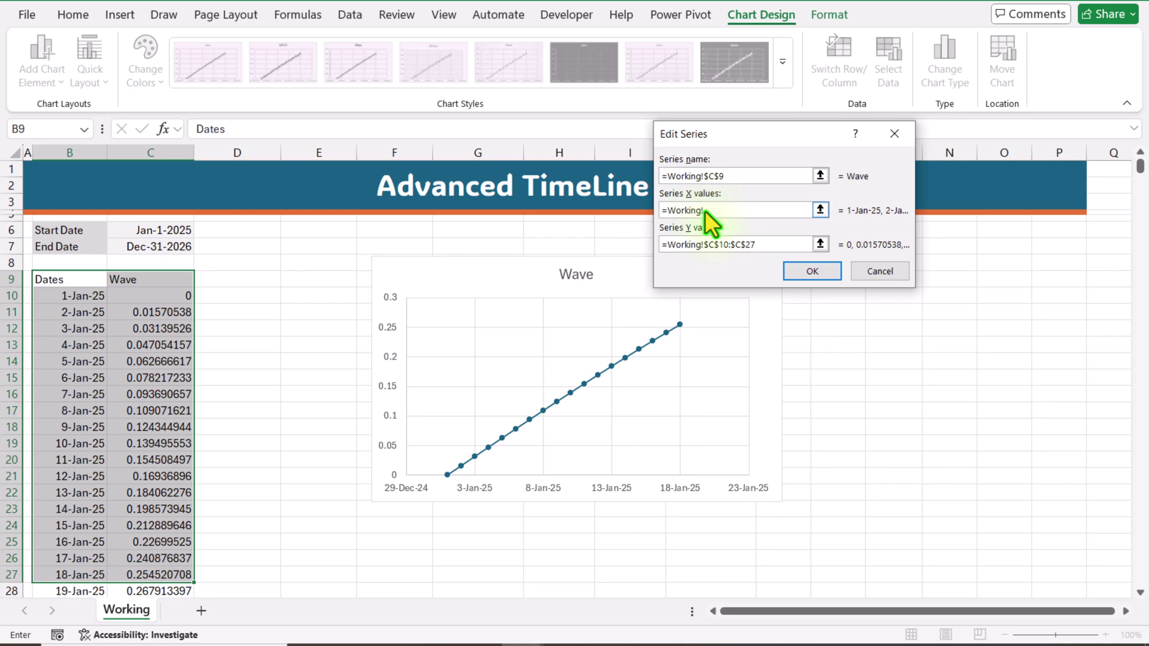
pyautogui.press('F3')
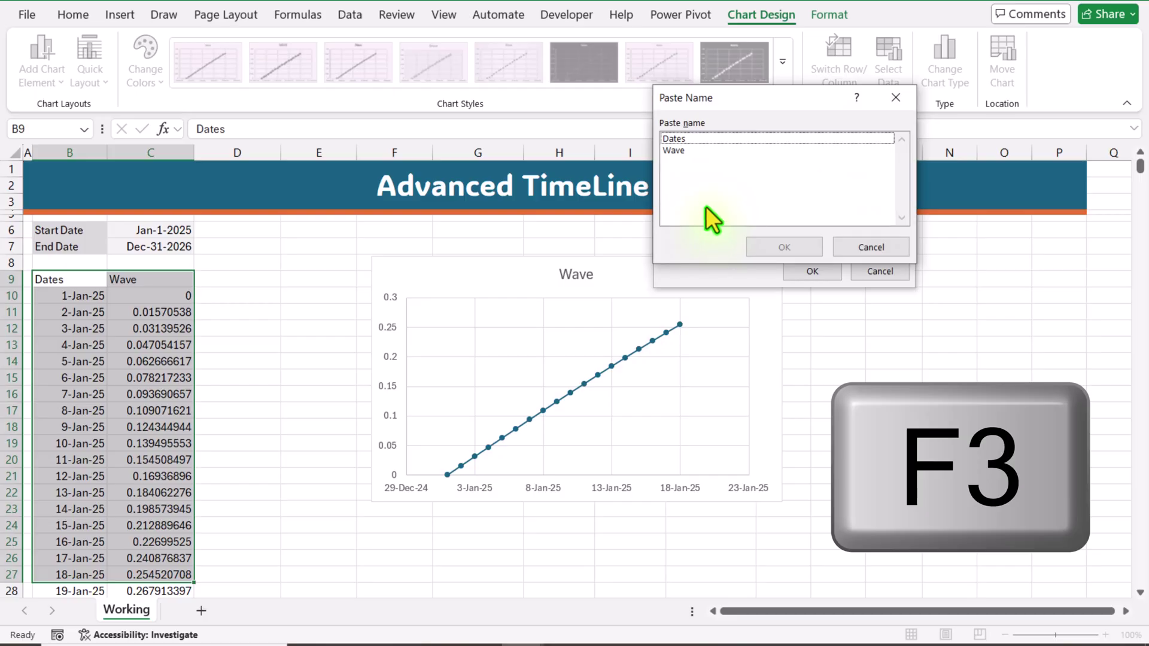
pyautogui.moveTo(731, 95); pyautogui.dragTo(866, 203)
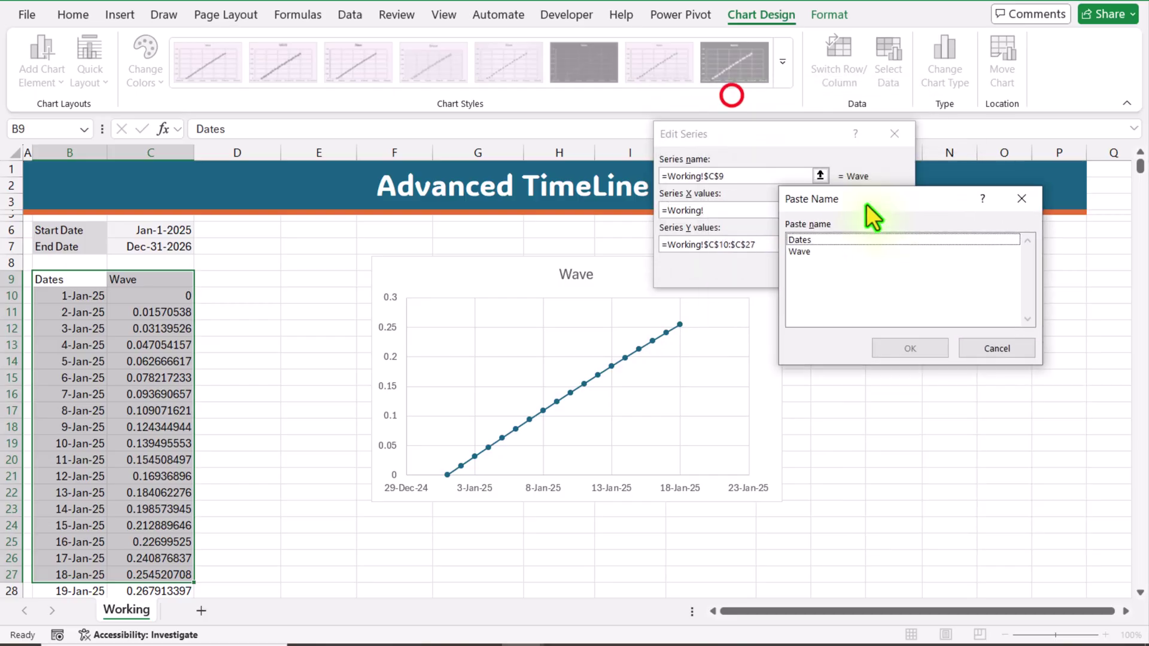
pyautogui.click(817, 246)
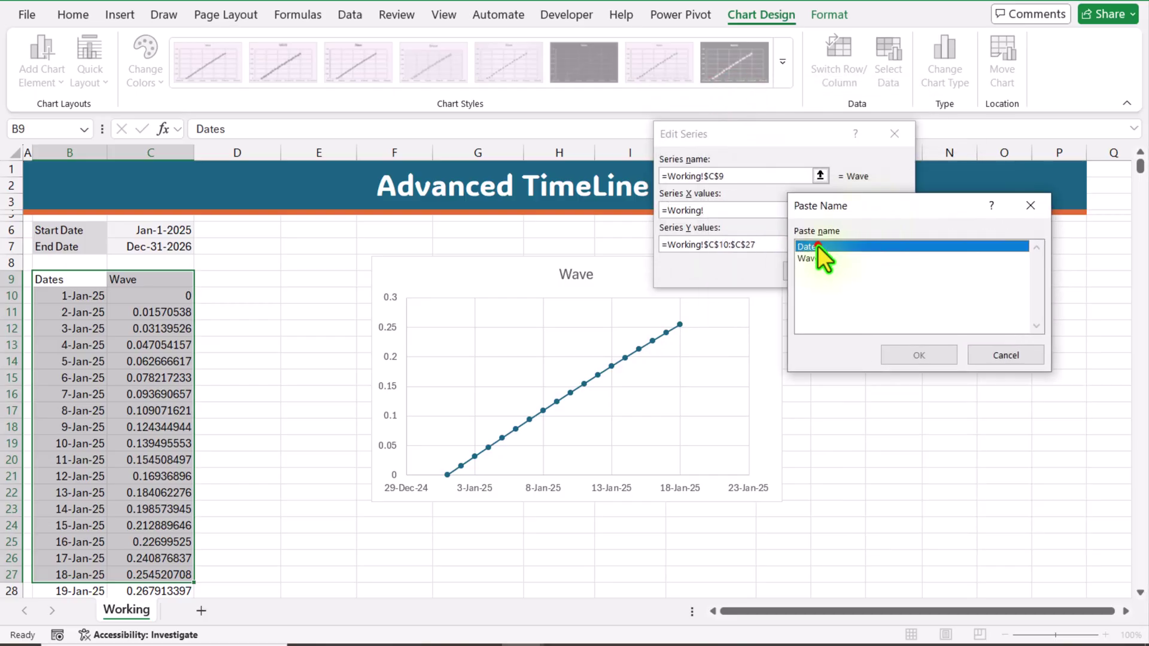
pyautogui.click(912, 354)
# Step: Set the Wave series' Y values to the named range =Working!Wave and apply the new data source to the chart
pyautogui.click(775, 244)
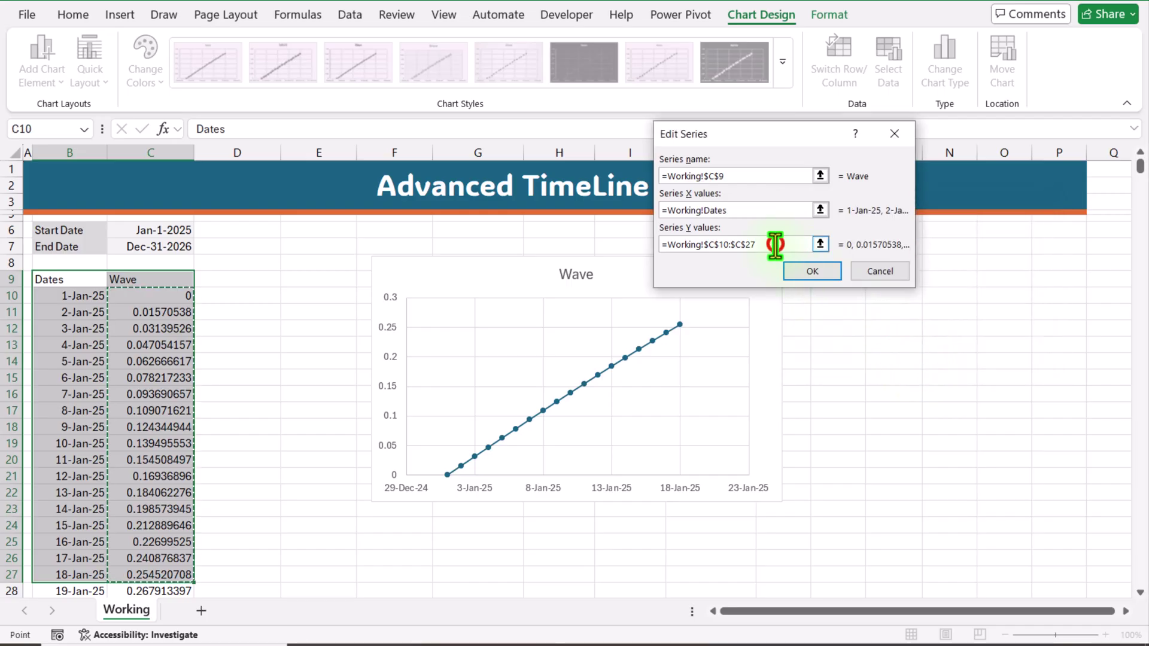
pyautogui.moveTo(753, 244); pyautogui.dragTo(708, 250)
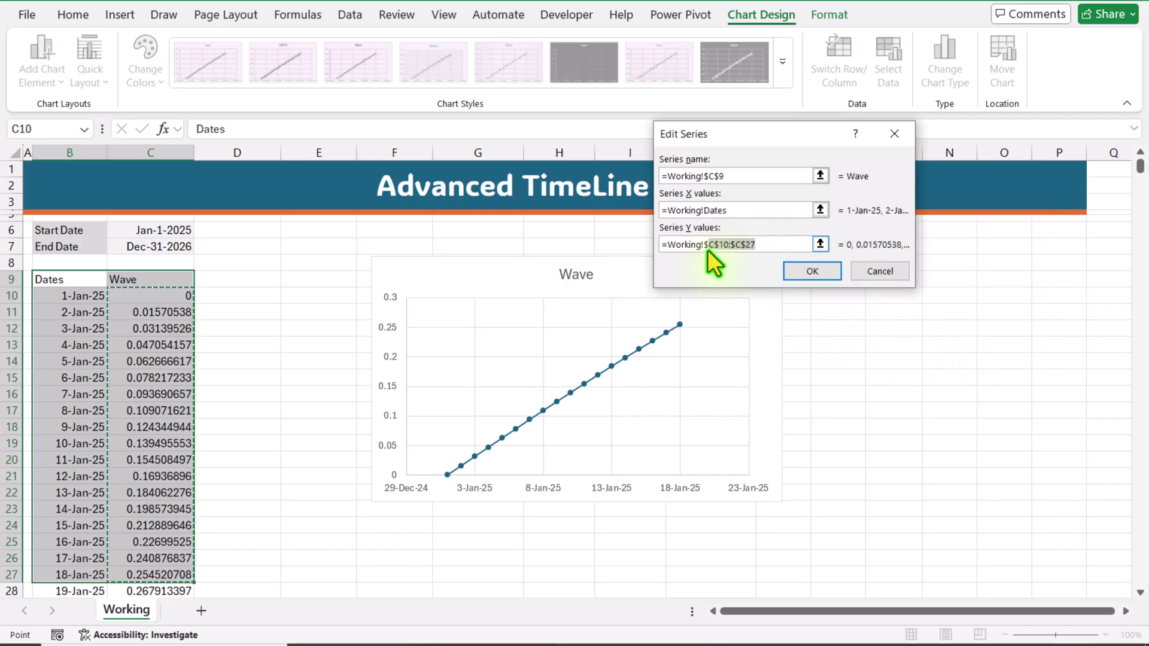
pyautogui.press('BackSpace')
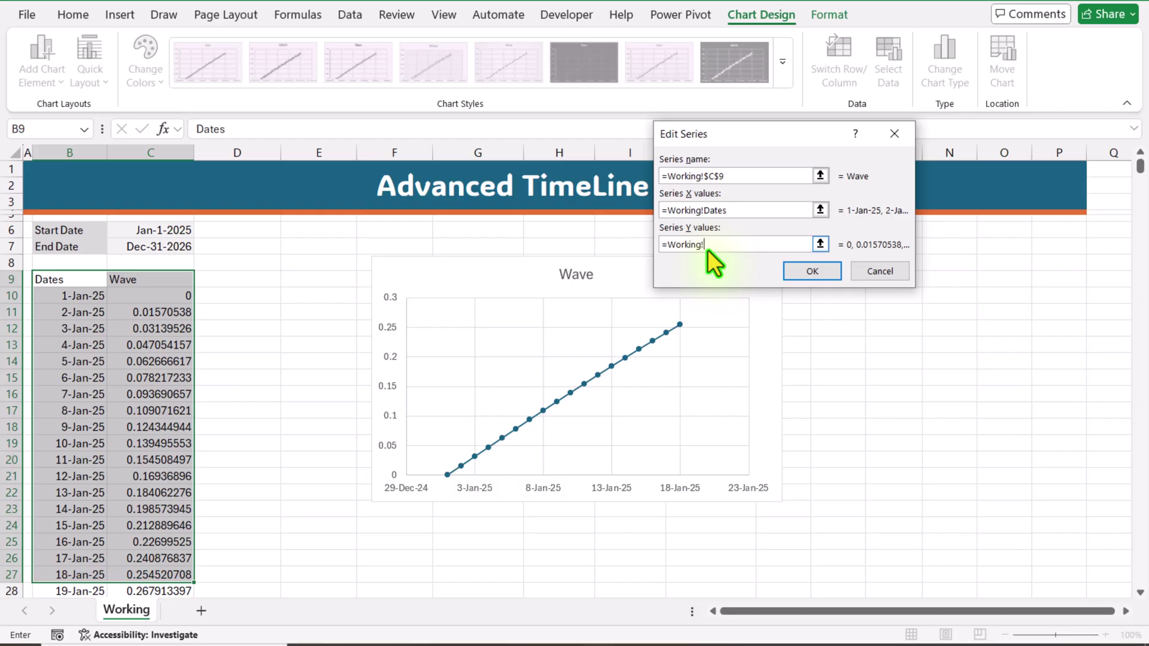
pyautogui.press('F3')
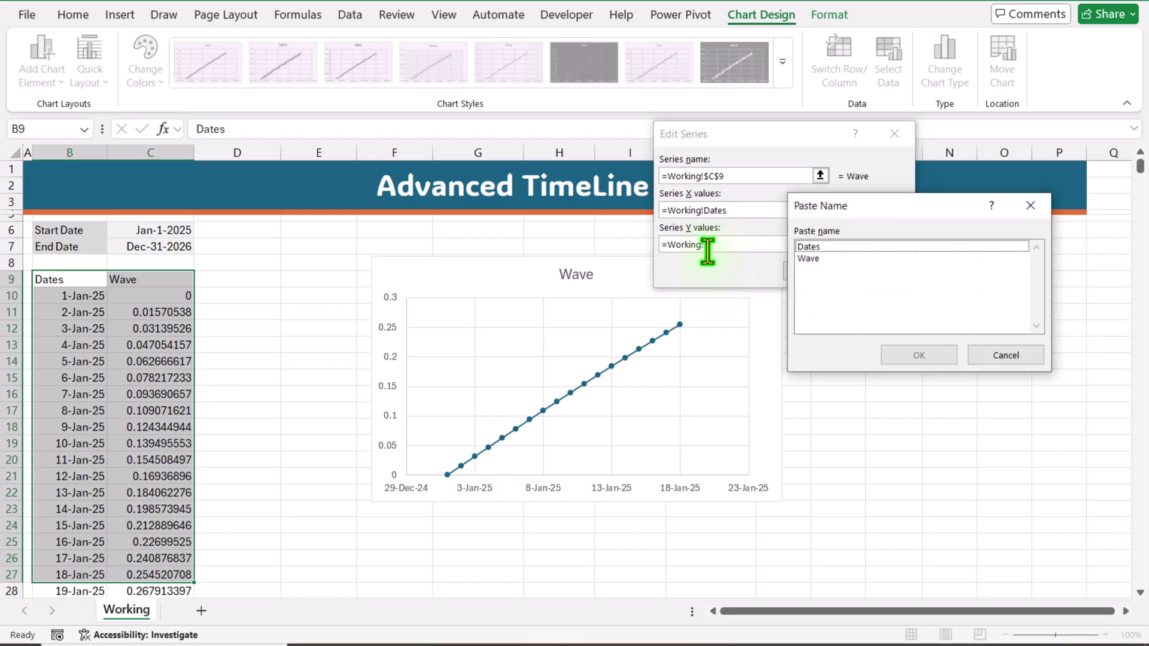
pyautogui.click(806, 257)
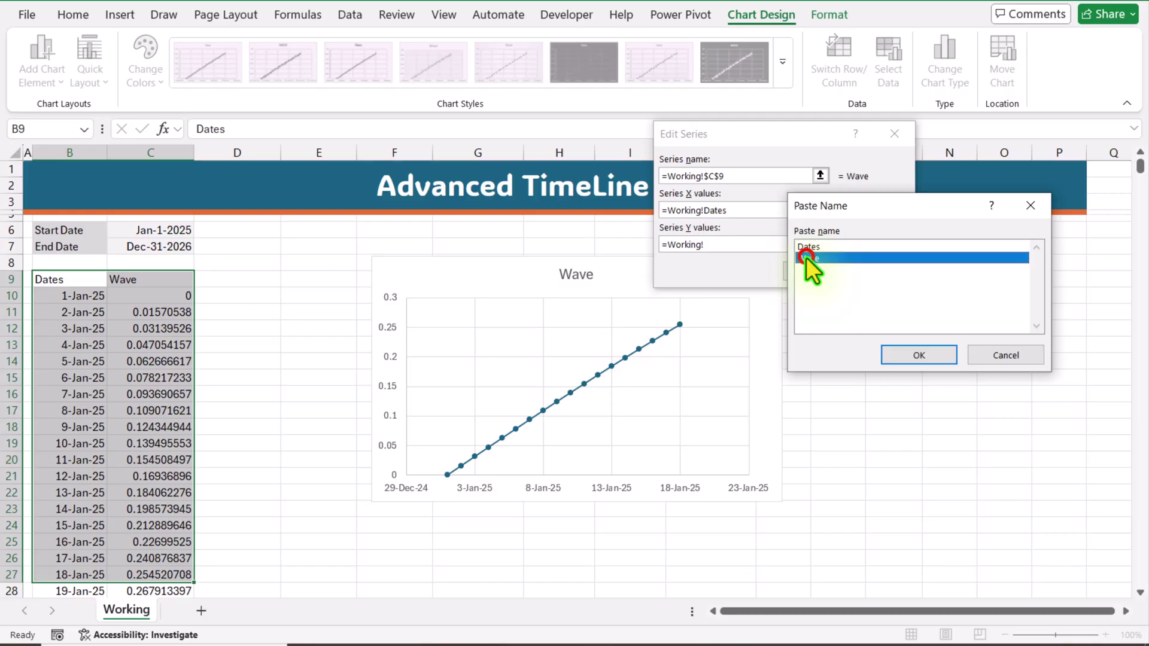
pyautogui.click(905, 351)
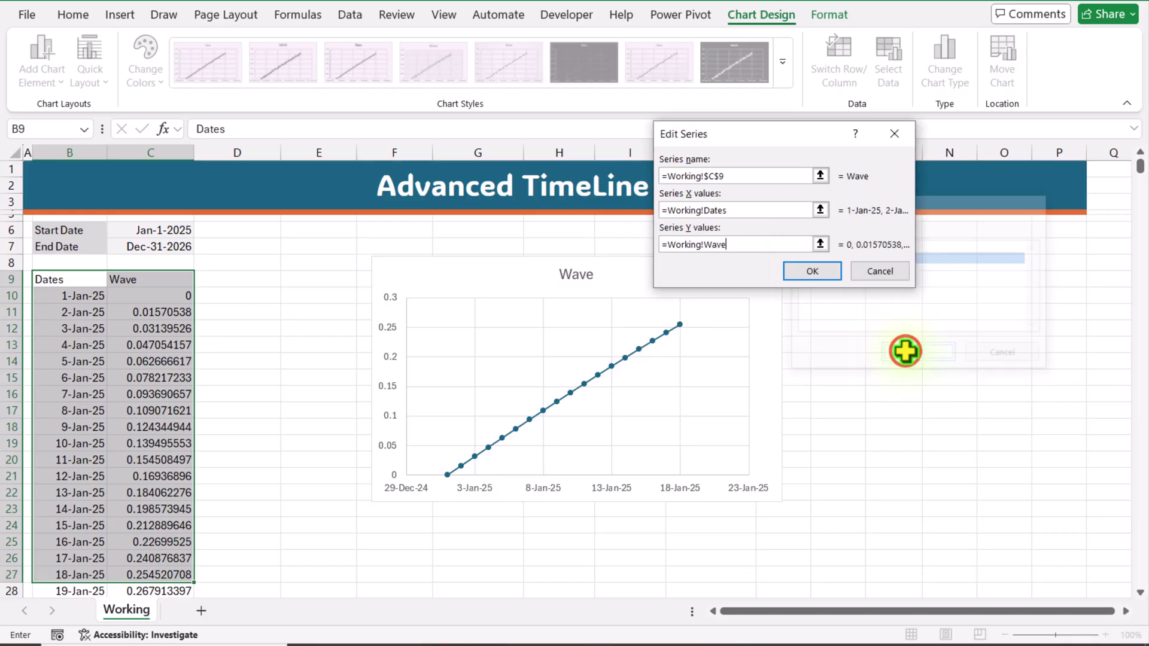
pyautogui.click(813, 269)
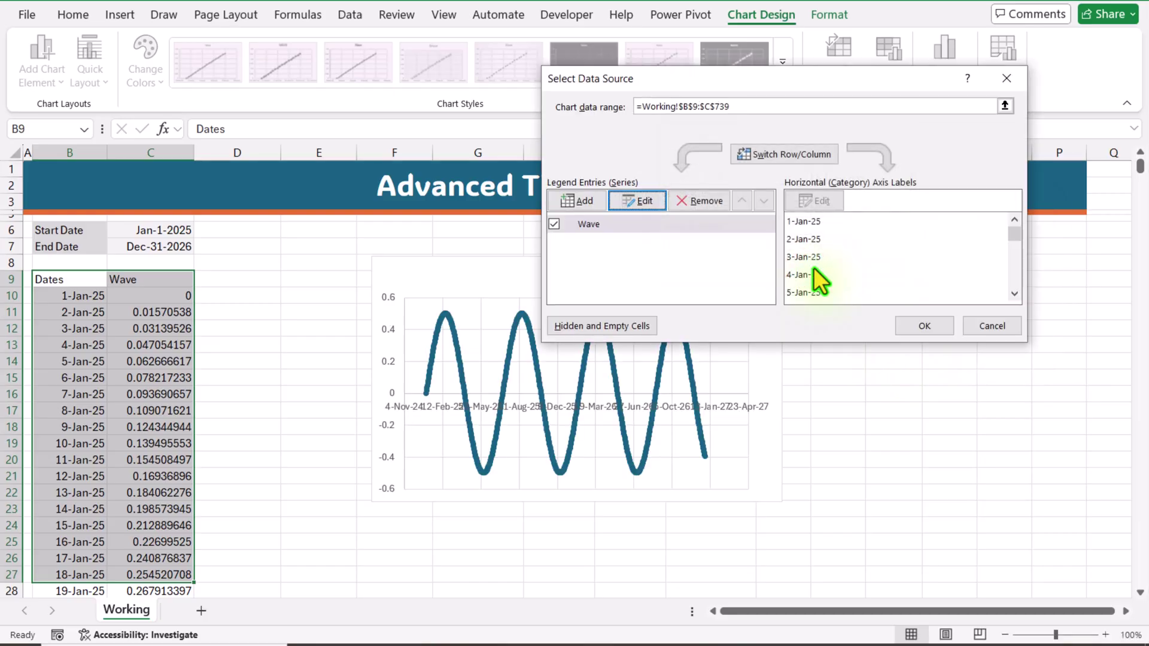
pyautogui.click(924, 327)
pyautogui.click(919, 388)
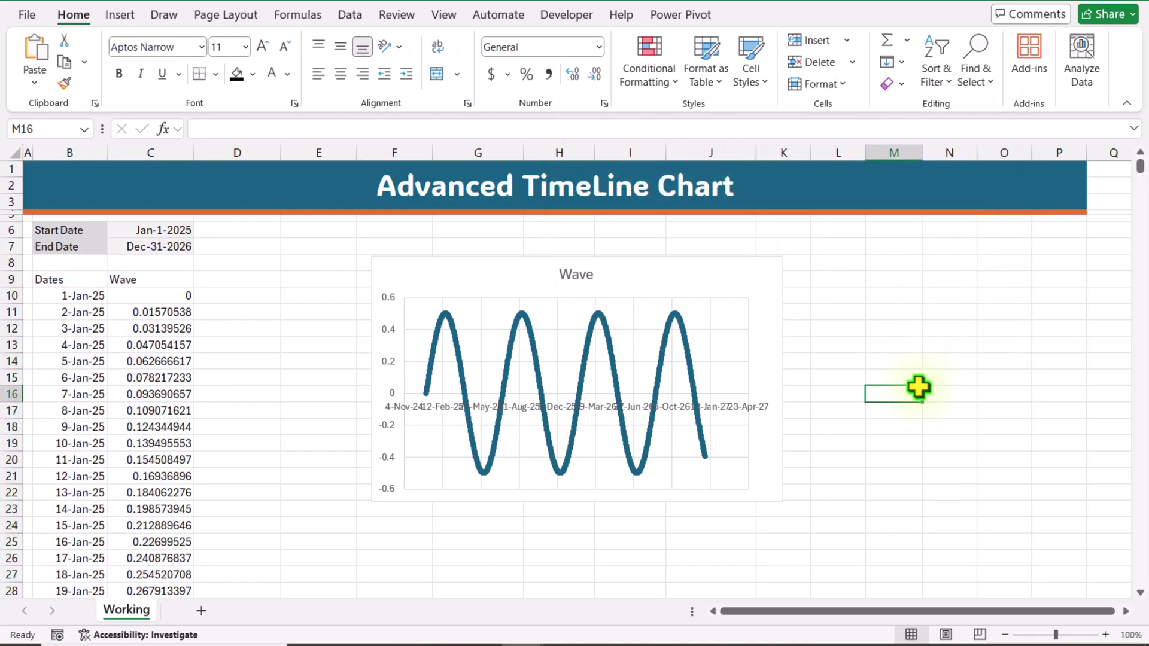
pyautogui.click(592, 562)
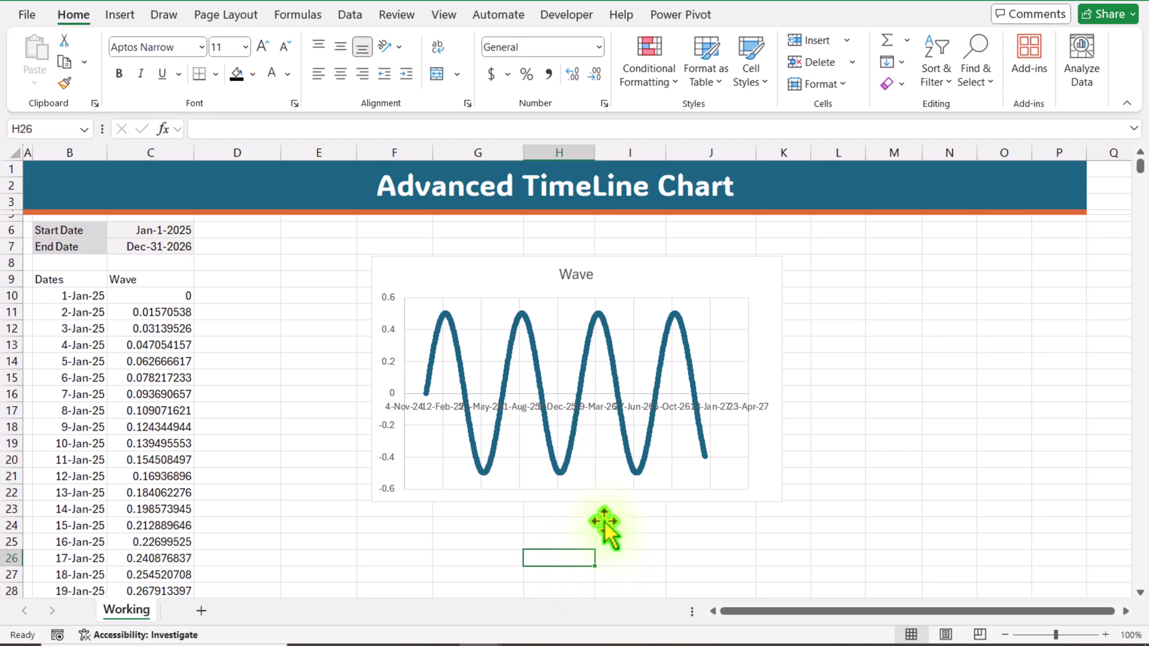
# Step: Delete the chart title and enlarge the chart to reach the end of column P and row 26
pyautogui.click(674, 261)
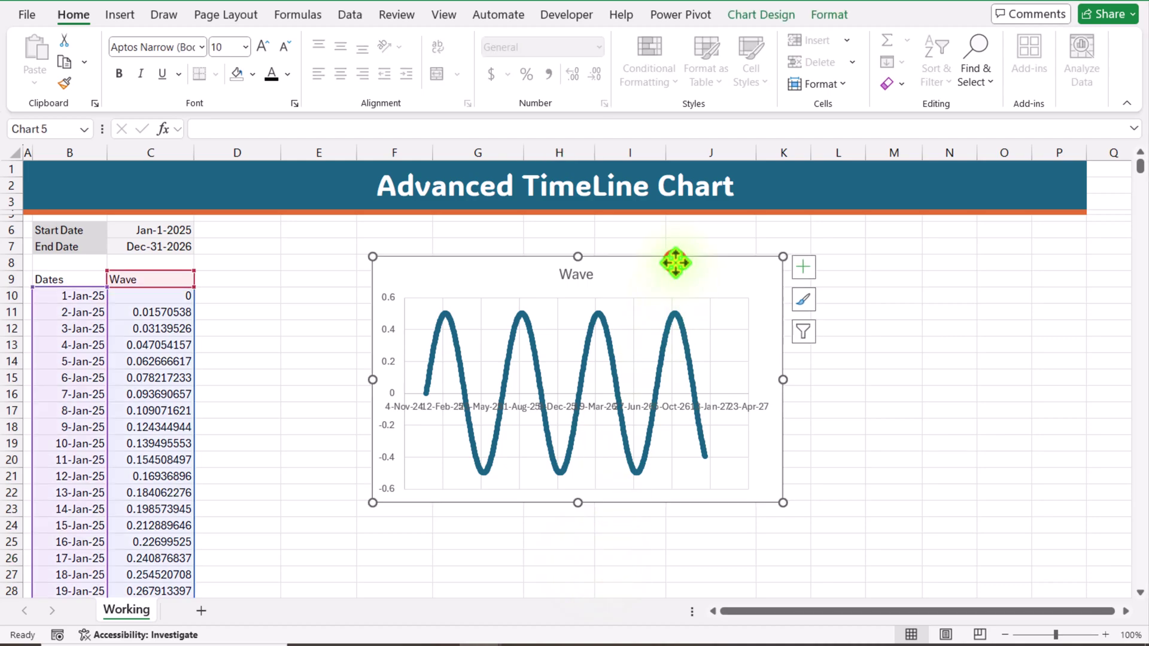
pyautogui.click(589, 275)
pyautogui.press('Delete')
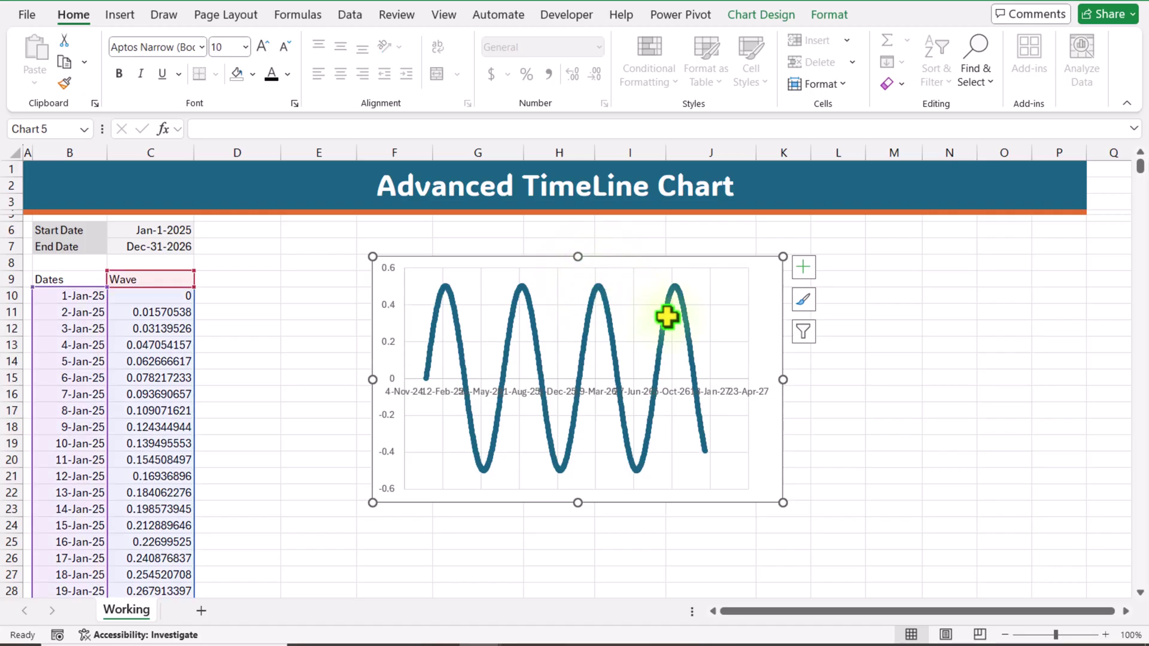
pyautogui.moveTo(782, 379); pyautogui.dragTo(1084, 403)
pyautogui.moveTo(729, 501); pyautogui.dragTo(720, 565)
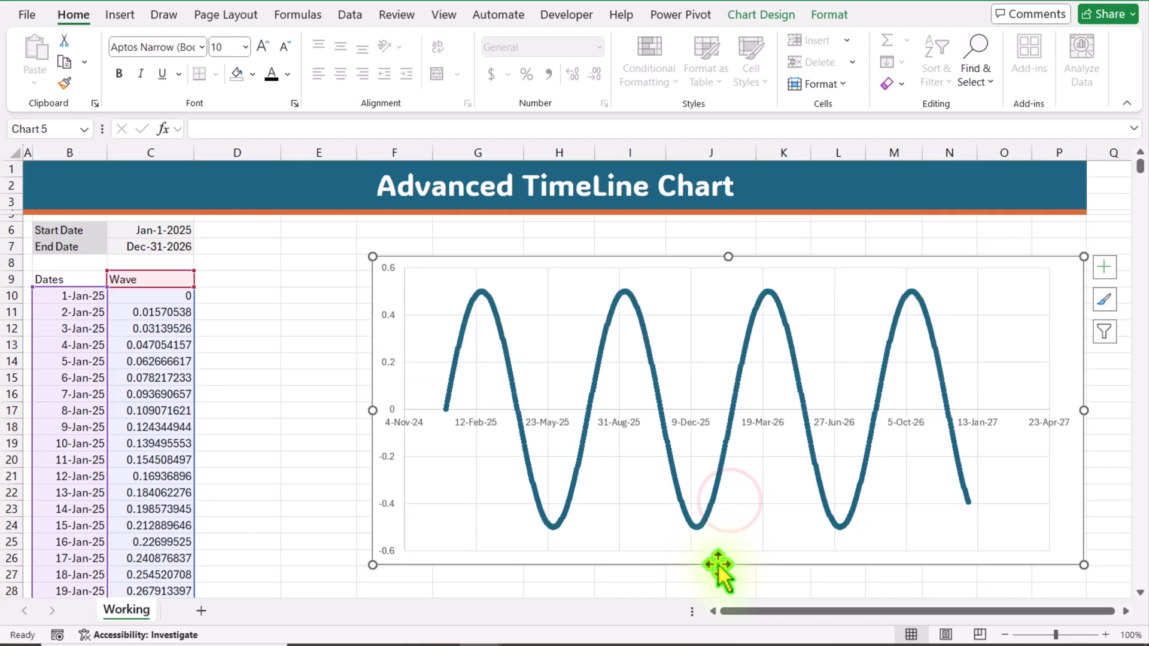
# Step: Set the vertical axis bounds to a minimum of -10 and a maximum of 10
pyautogui.click(386, 457)
pyautogui.rightClick(385, 457)
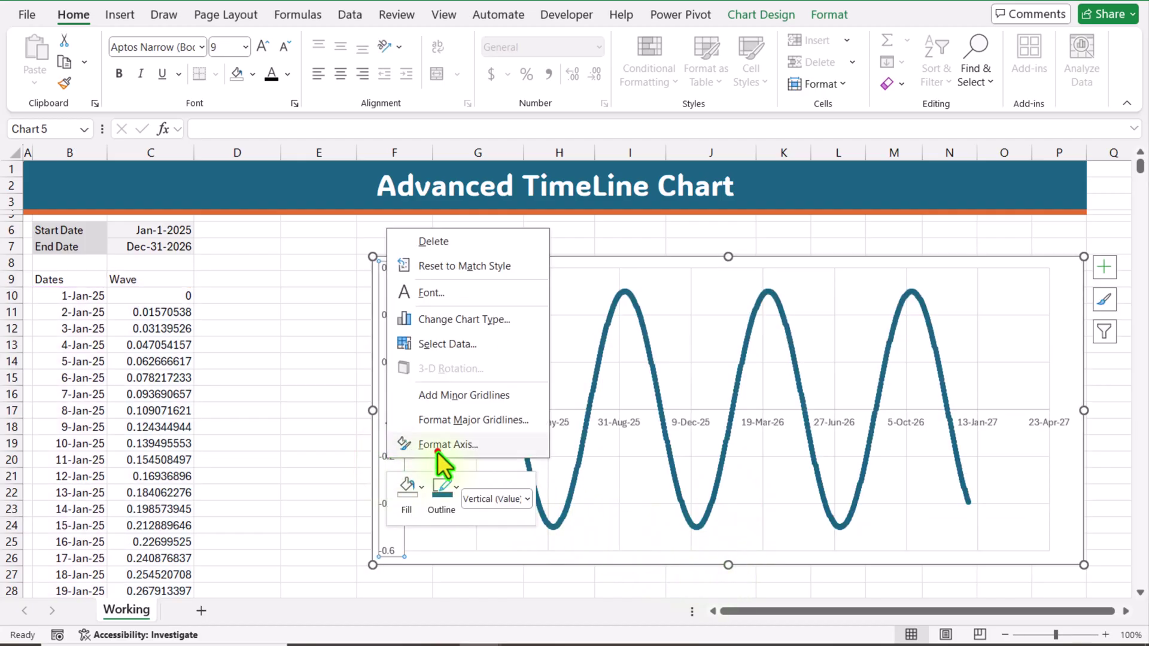
pyautogui.click(437, 450)
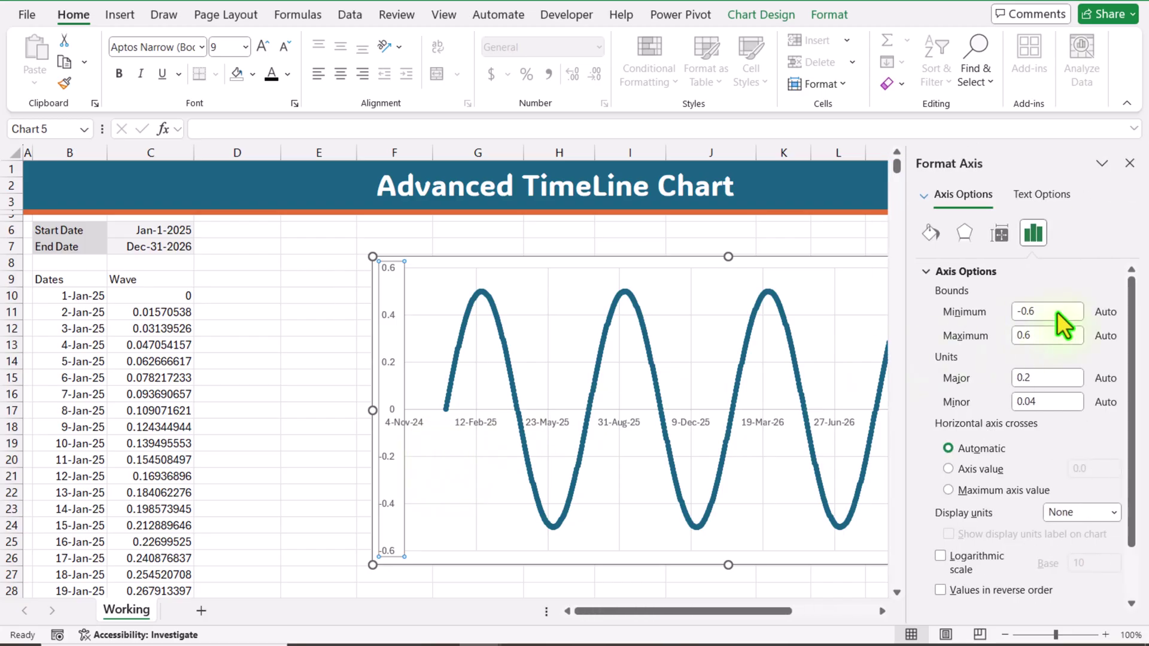
pyautogui.moveTo(1057, 311); pyautogui.dragTo(1003, 303)
pyautogui.moveTo(1039, 335); pyautogui.dragTo(1005, 339)
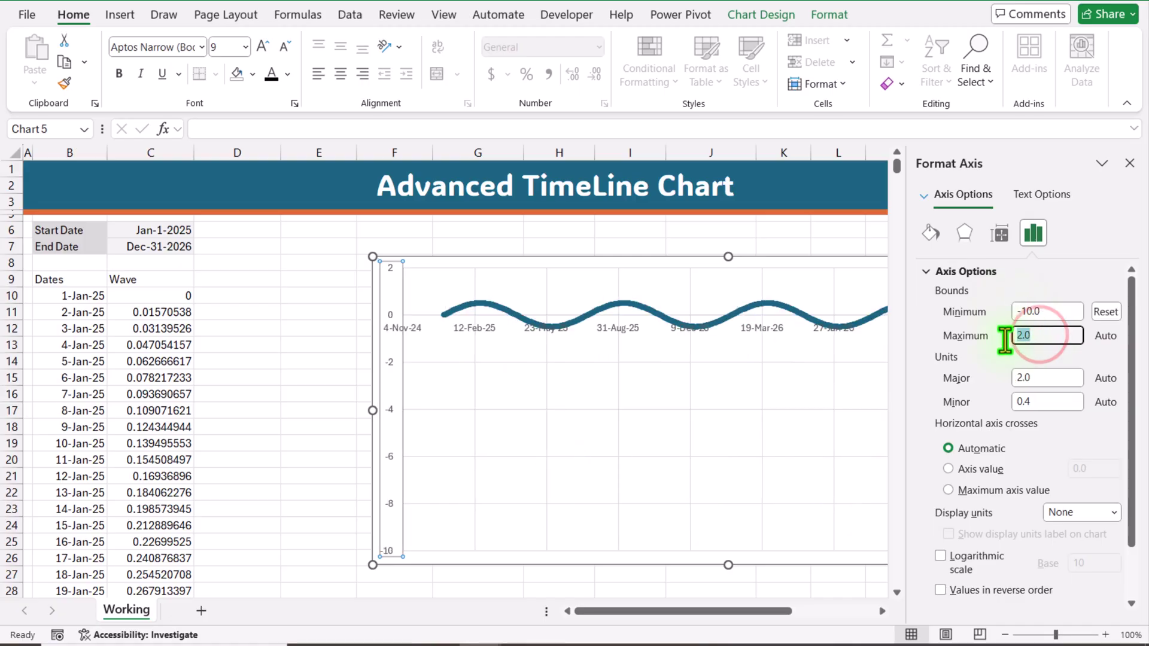
pyautogui.write('10')
pyautogui.press('Return')
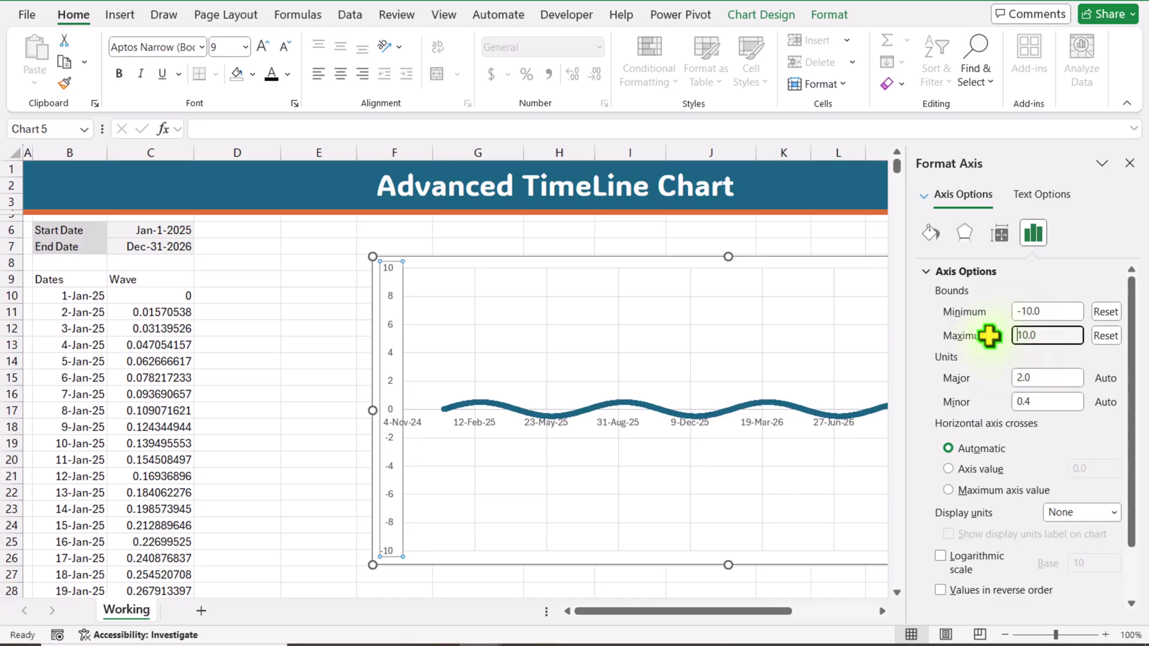
# Step: Move the chart over to start at column J and enter the headers Events Date in D9 and Height Control in E9
pyautogui.moveTo(430, 254); pyautogui.dragTo(794, 278)
pyautogui.press('Escape')
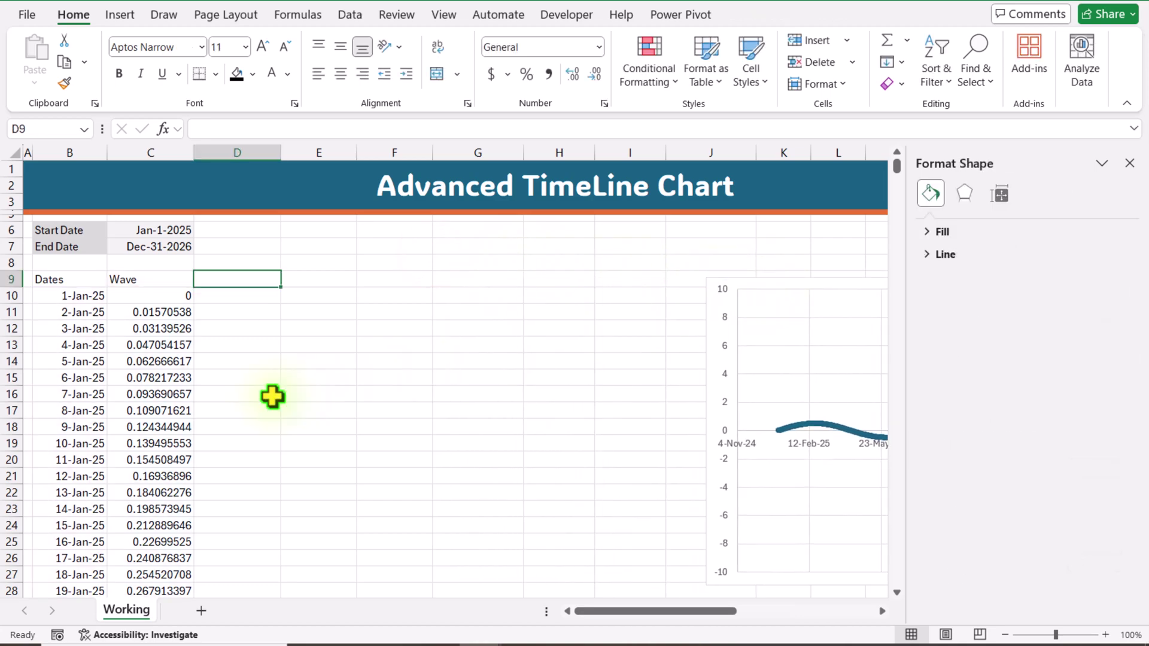
pyautogui.write('Ev')
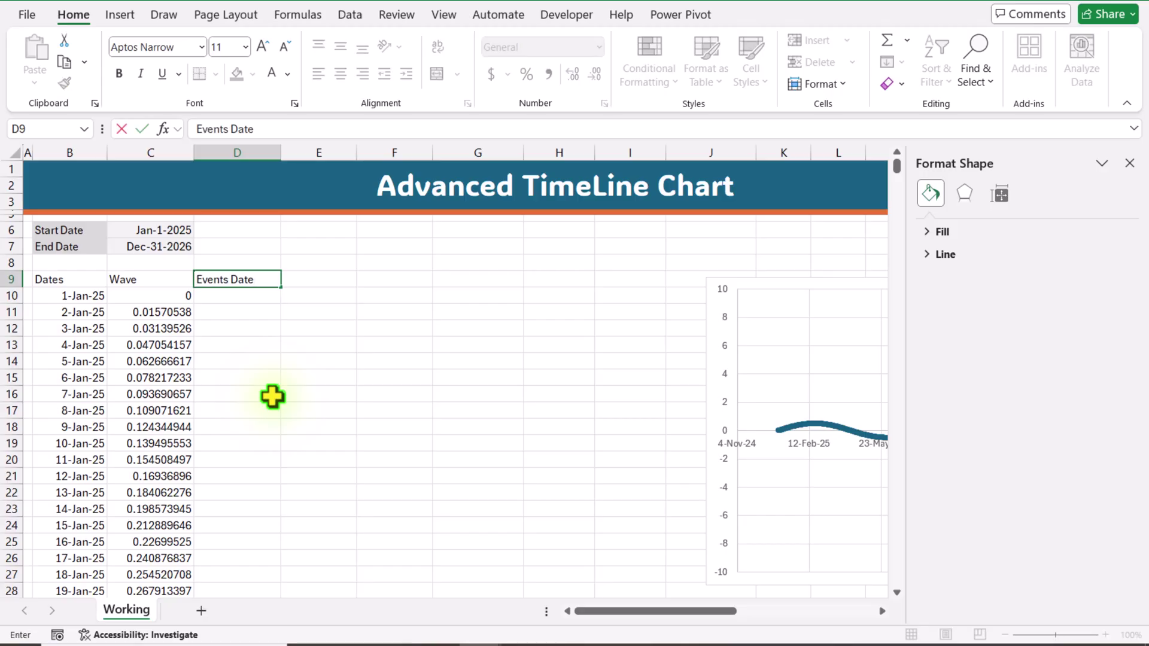
pyautogui.write('ents Date')
pyautogui.press('Tab')
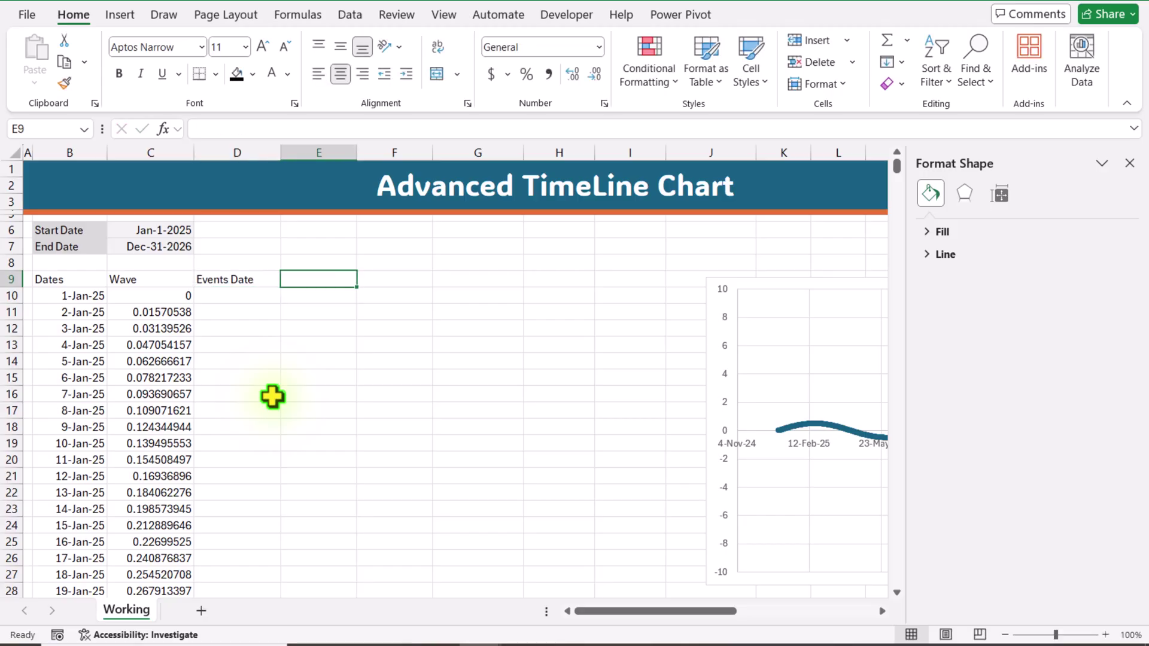
pyautogui.write('Height Control')
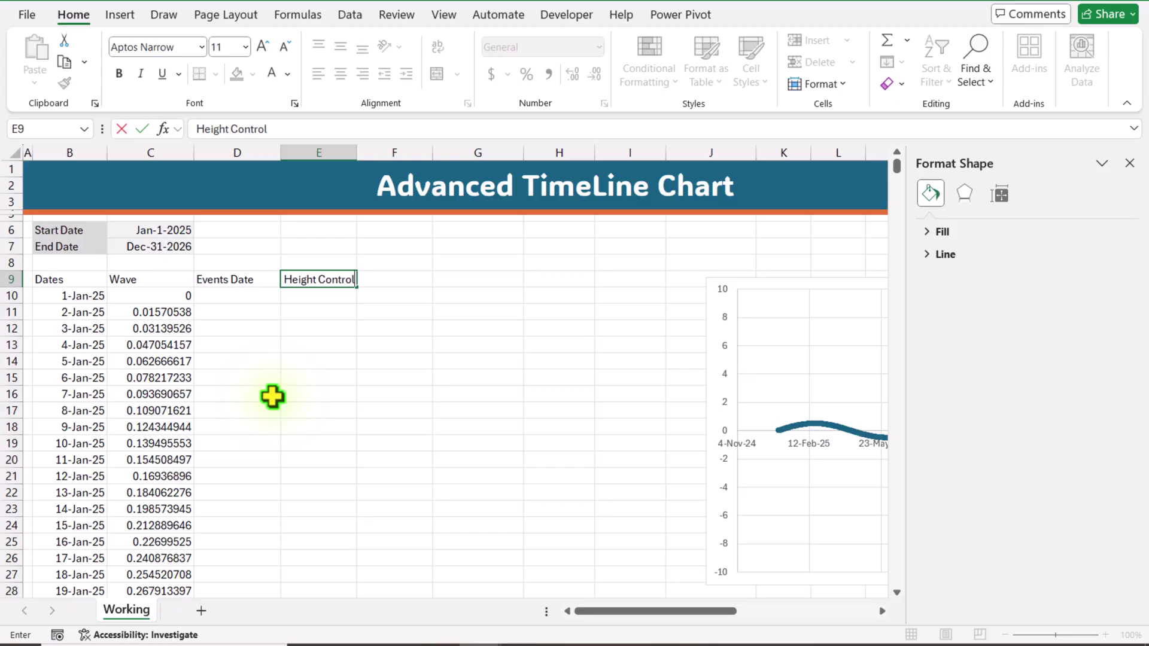
pyautogui.press('Return')
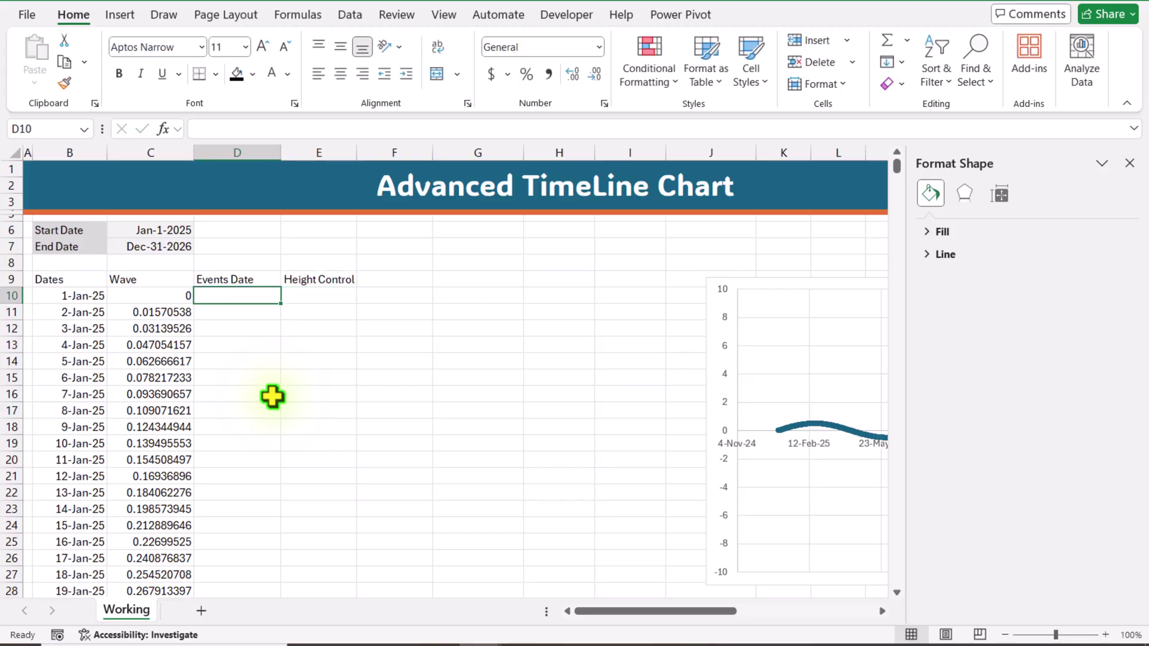
# Step: Enter the first two event dates, 1-15-2025 in D10 and 2-20-25 in D11
pyautogui.write('1-15-2025')
pyautogui.press('Return')
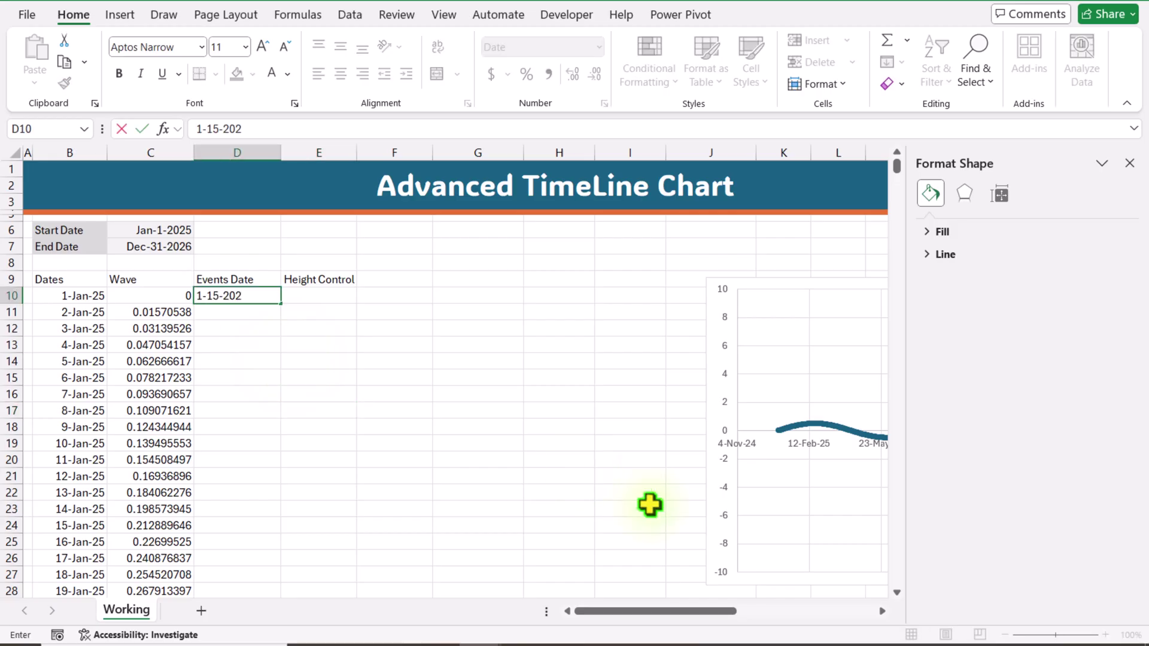
pyautogui.write('5-')
pyautogui.press('Return')
pyautogui.write('2-20-25')
pyautogui.press('Return')
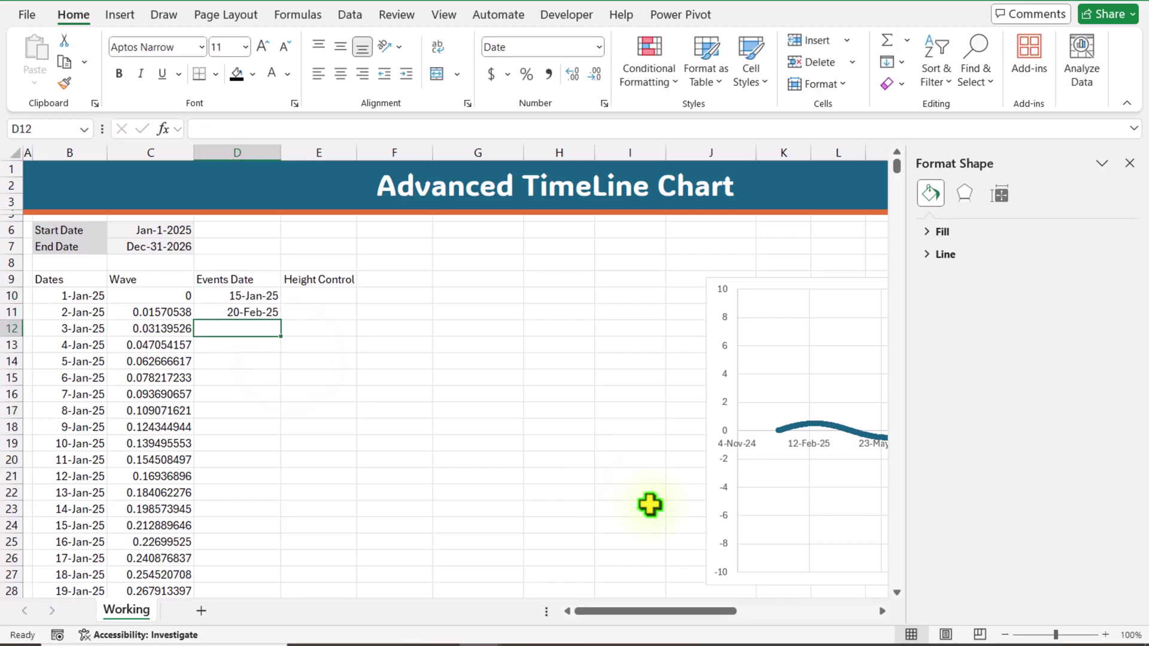
# Step: Enter =D11+45 in D12, fill it down to D24, and paste the copied event dates D10:D24 back in place
pyautogui.write('=D11+45')
pyautogui.hotkey('ctrl', 'Return')
pyautogui.moveTo(280, 336); pyautogui.dragTo(259, 531)
pyautogui.moveTo(252, 296); pyautogui.dragTo(256, 410)
pyautogui.hotkey('ctrl', 'c')
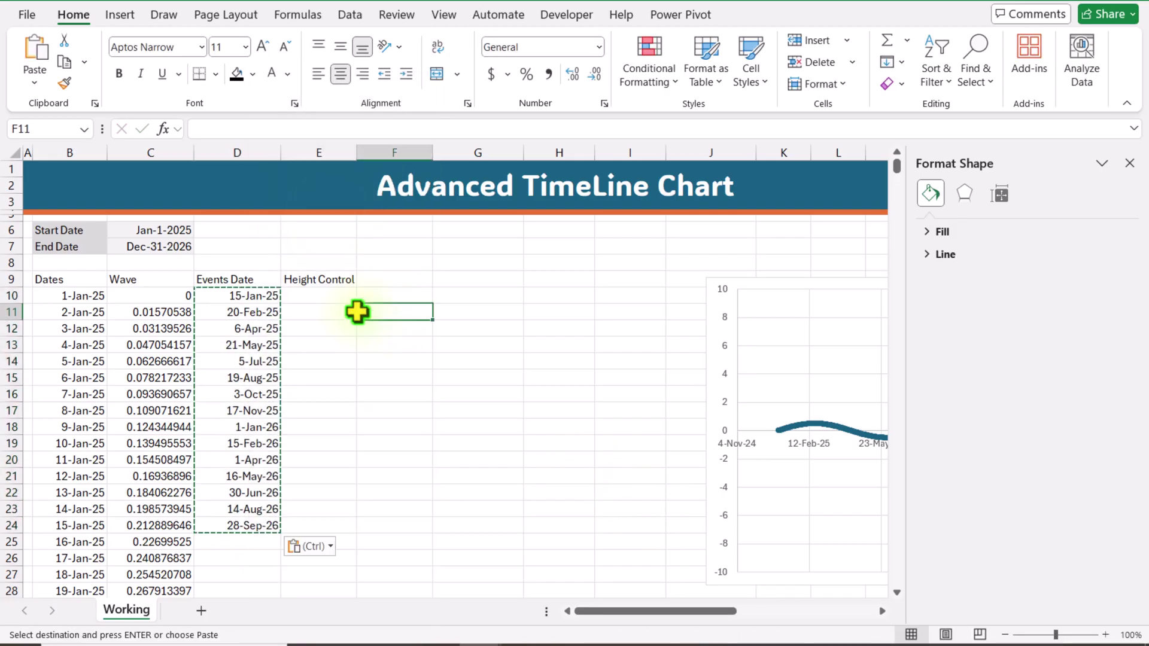
pyautogui.click(478, 388)
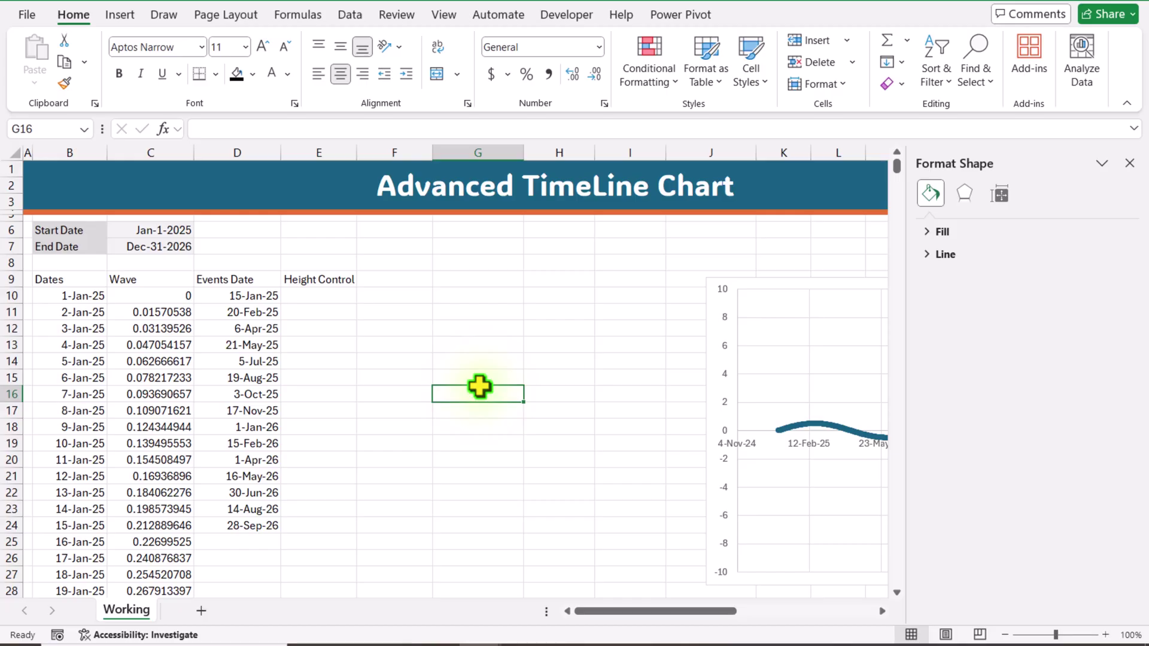
# Step: Enter the height control values 9, -9, 4, -4, 8, -8, 5, -5, 9, -9, 4, -4, 8, -8, 9 in E10:E24
pyautogui.click(314, 298)
pyautogui.write('9')
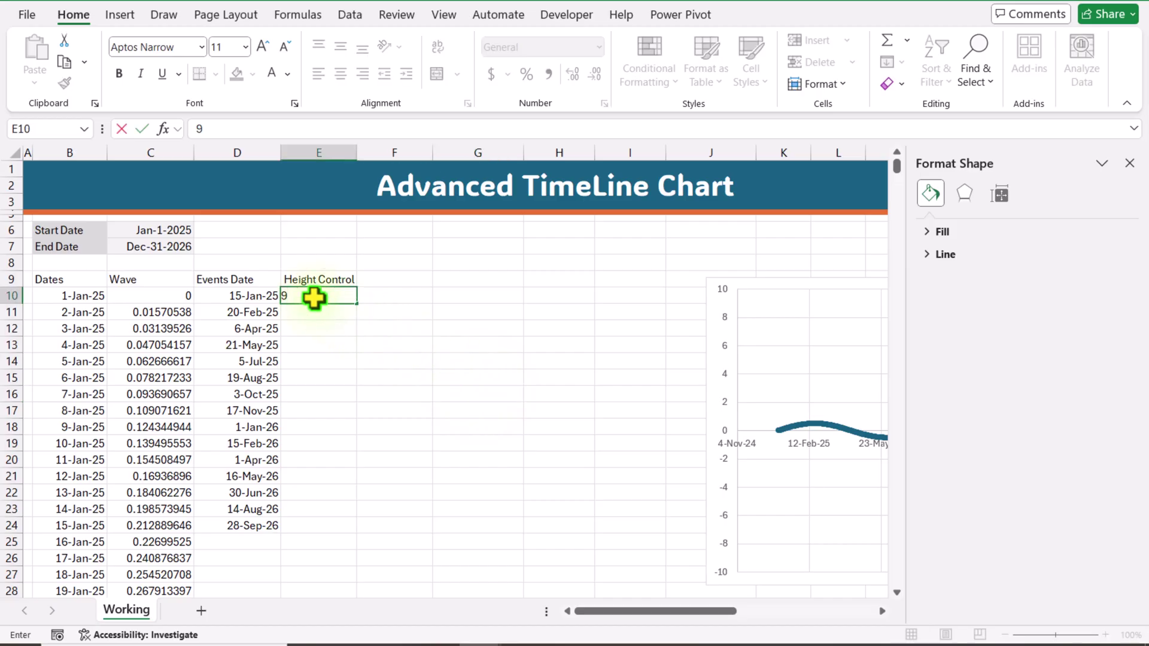
pyautogui.press('Return')
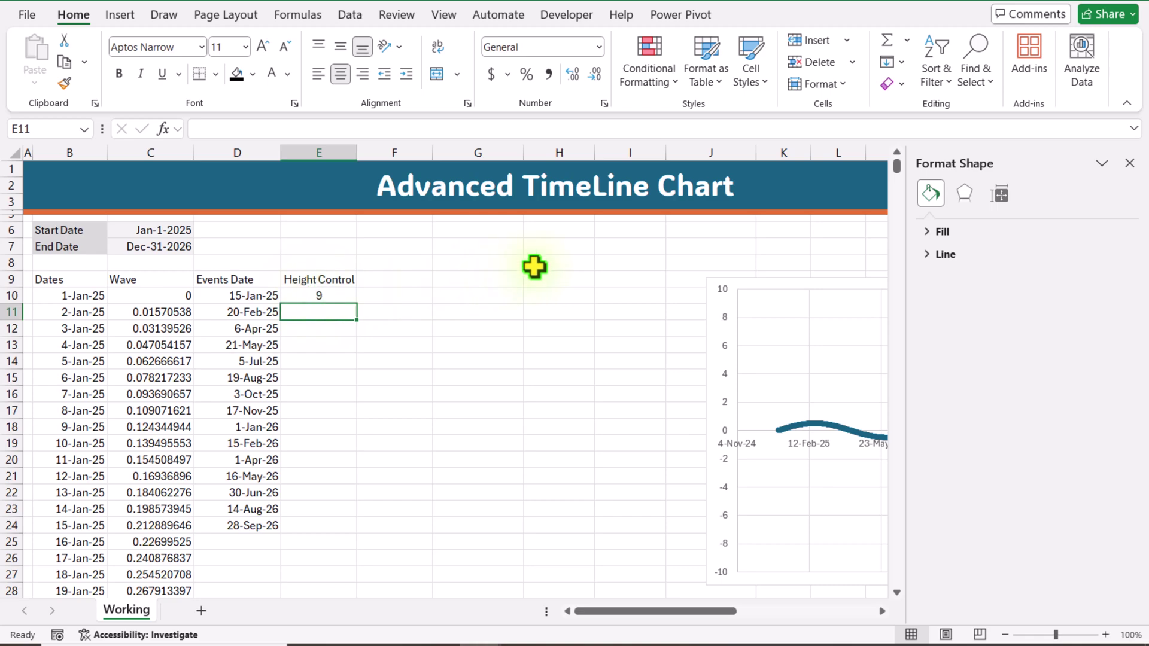
pyautogui.write('-9')
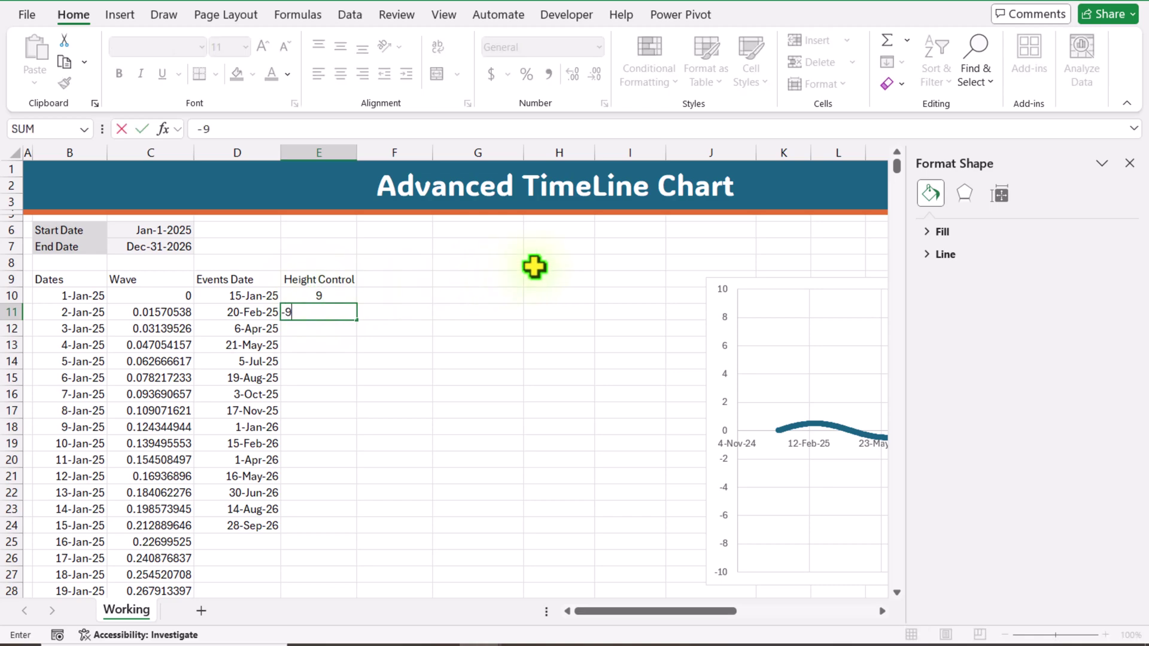
pyautogui.press('Return')
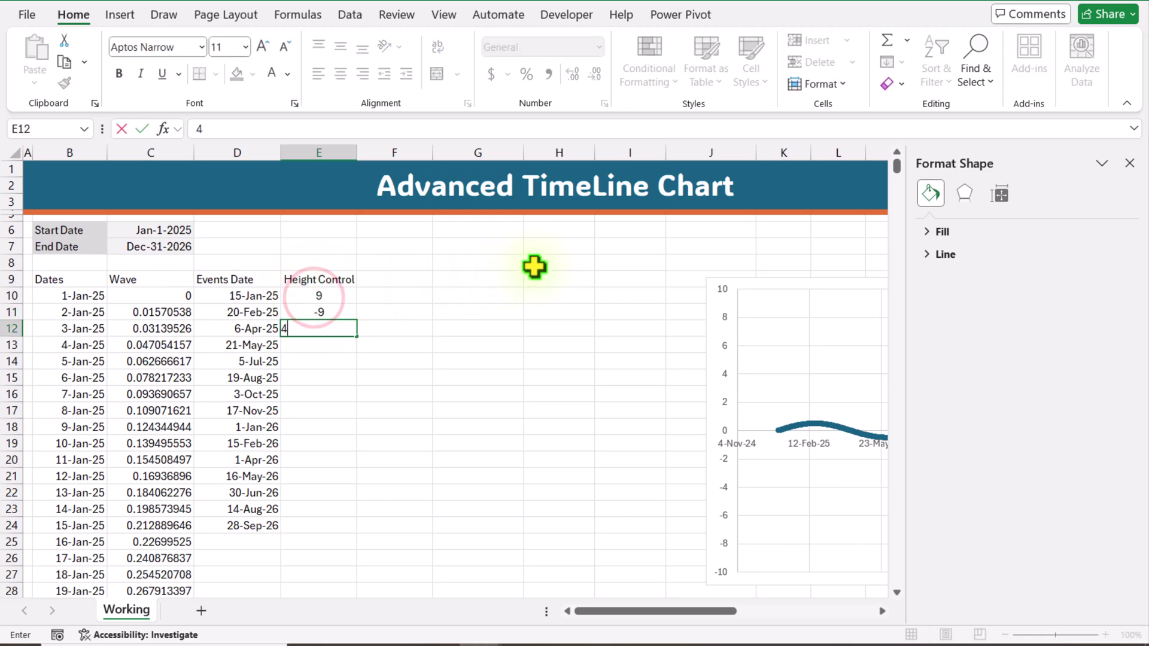
pyautogui.write('4')
pyautogui.press('Return')
pyautogui.write('-4')
pyautogui.press('Return')
pyautogui.write('8')
pyautogui.press('Return')
pyautogui.write('-8 5 -5 9 -9 4 -4 8 -8 9')
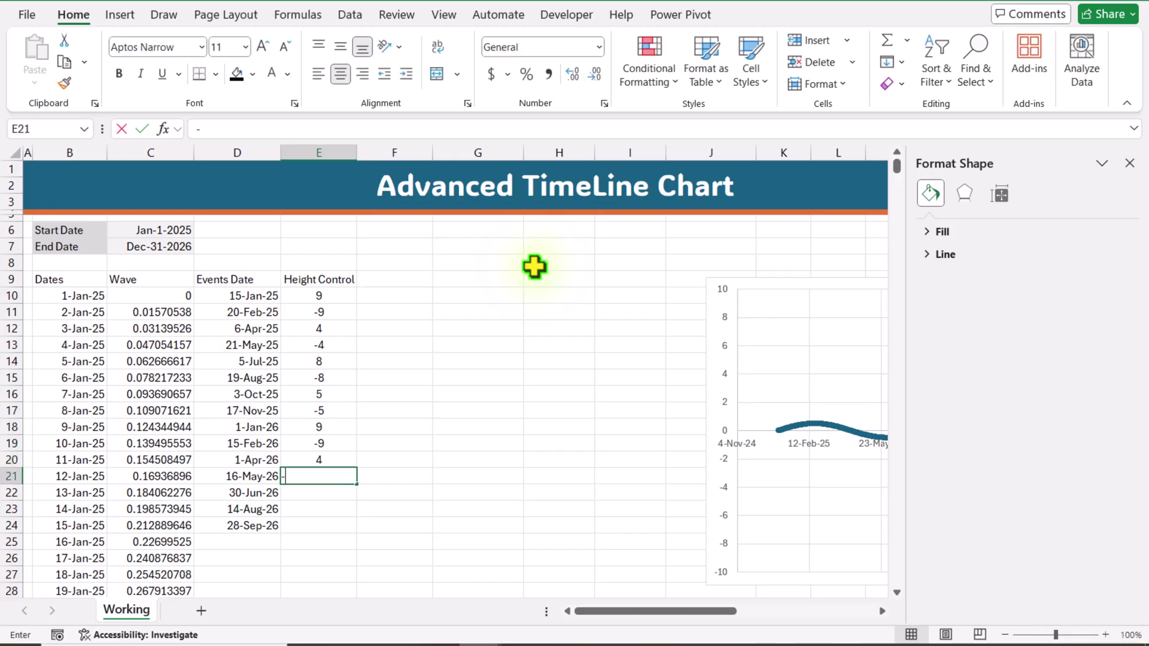
pyautogui.click(479, 347)
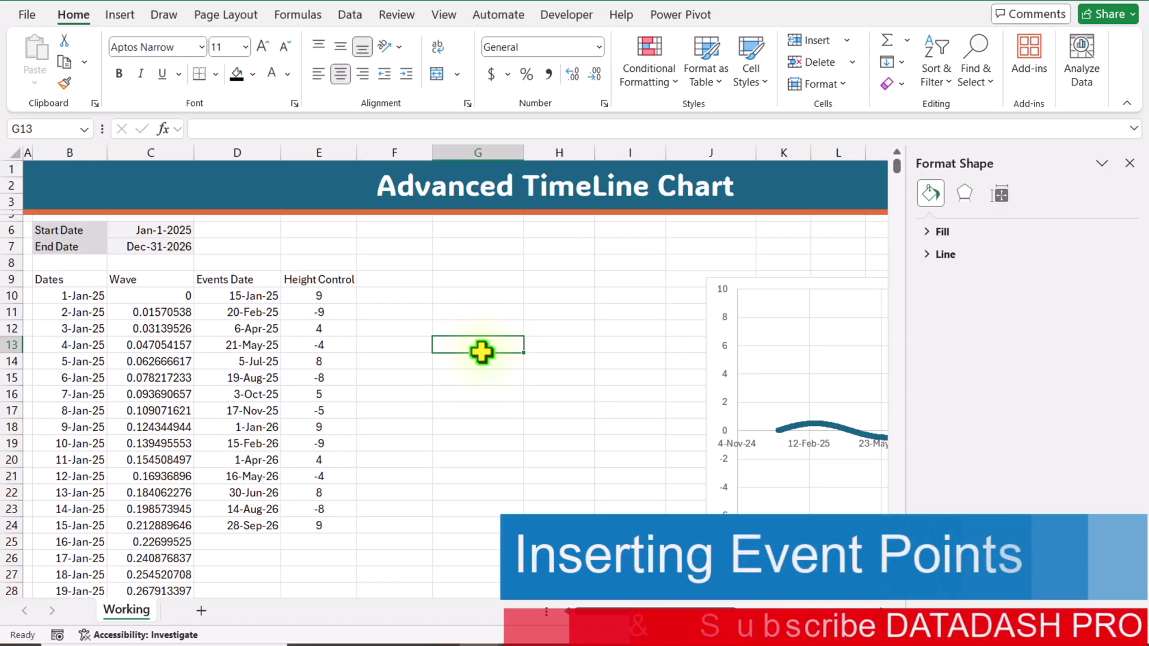
# Step: Add a chart series named from D9, with X values from D10:D24 and Y values from E10:E24
pyautogui.click(711, 313)
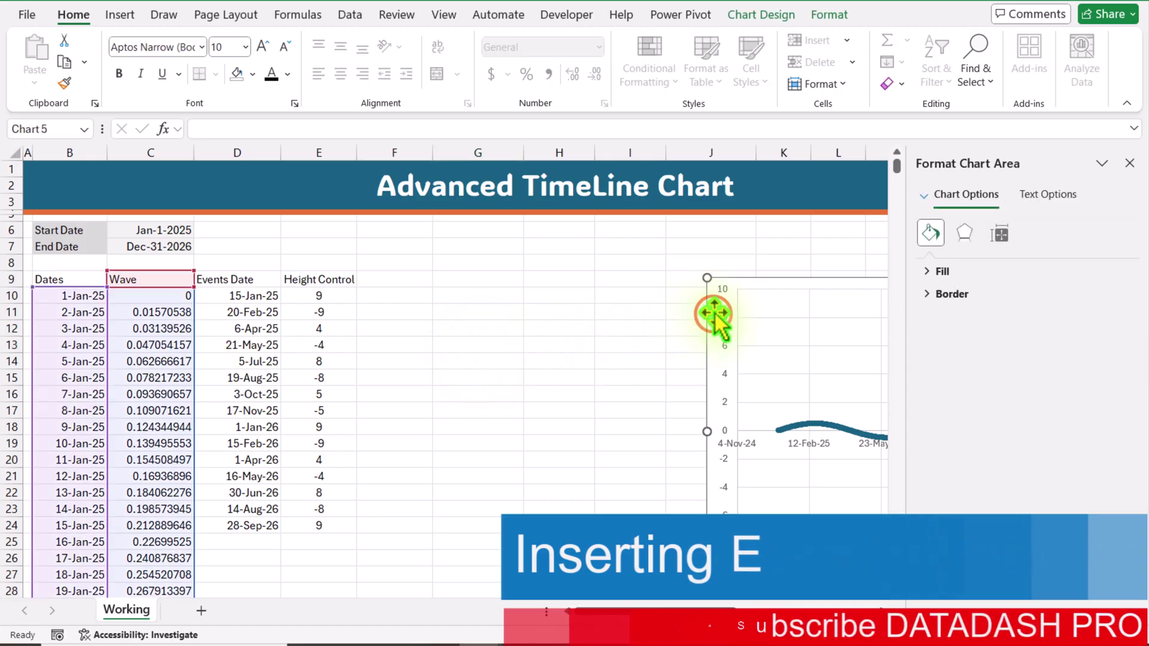
pyautogui.click(780, 15)
pyautogui.click(900, 84)
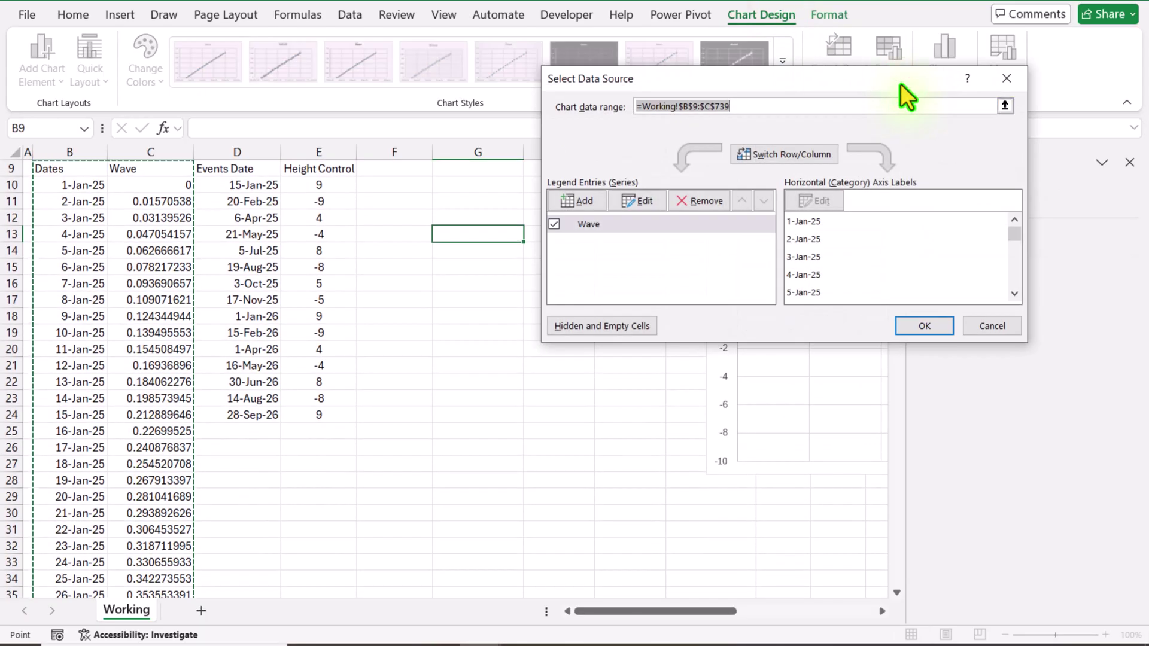
pyautogui.click(594, 204)
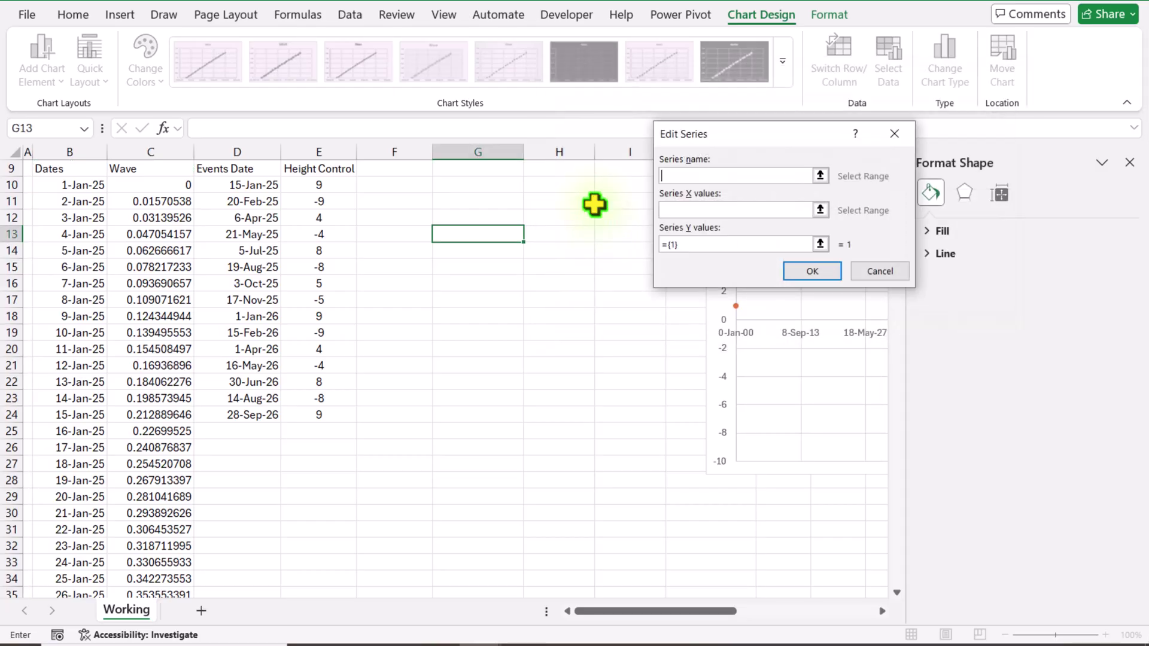
pyautogui.click(265, 168)
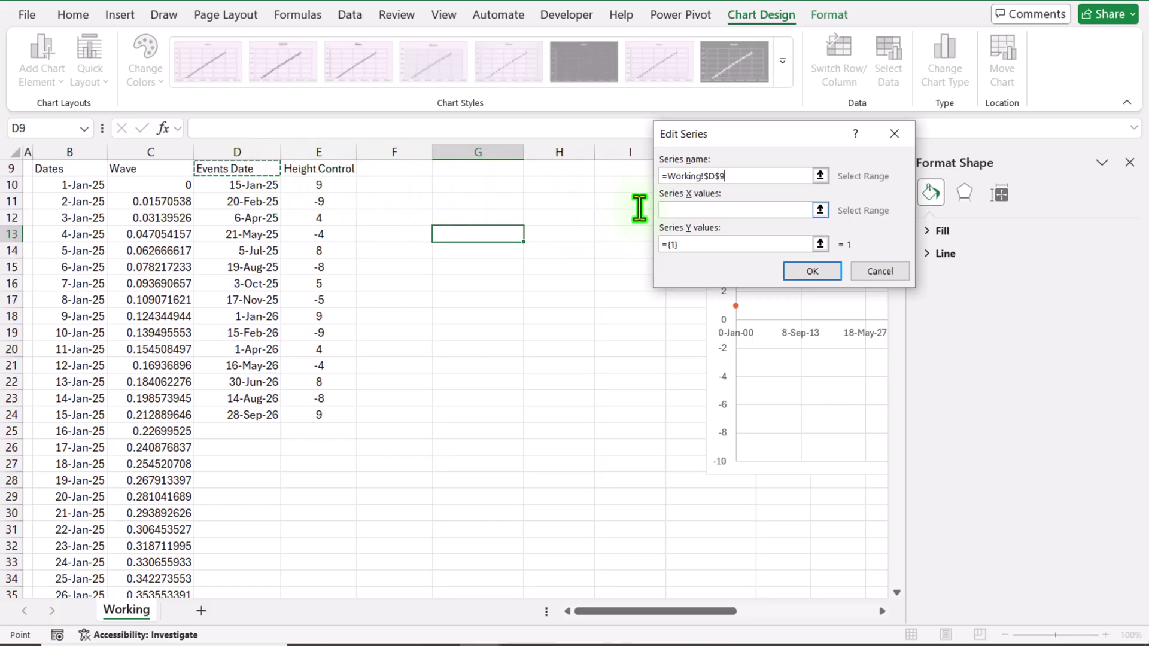
pyautogui.click(682, 211)
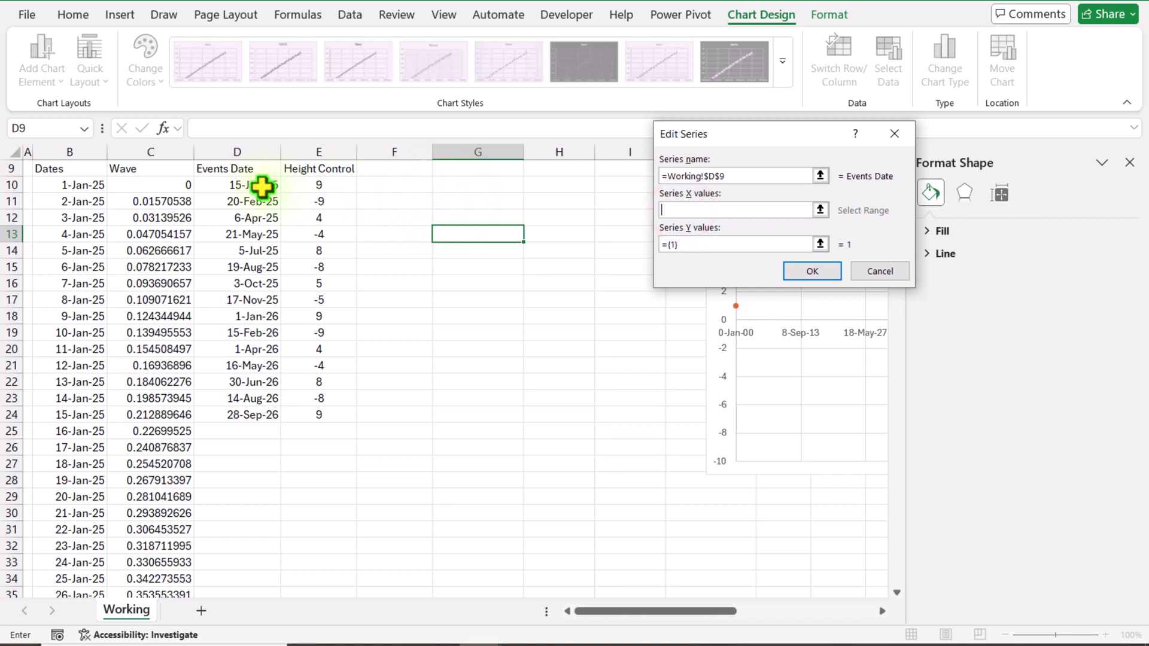
pyautogui.moveTo(259, 188); pyautogui.dragTo(267, 415)
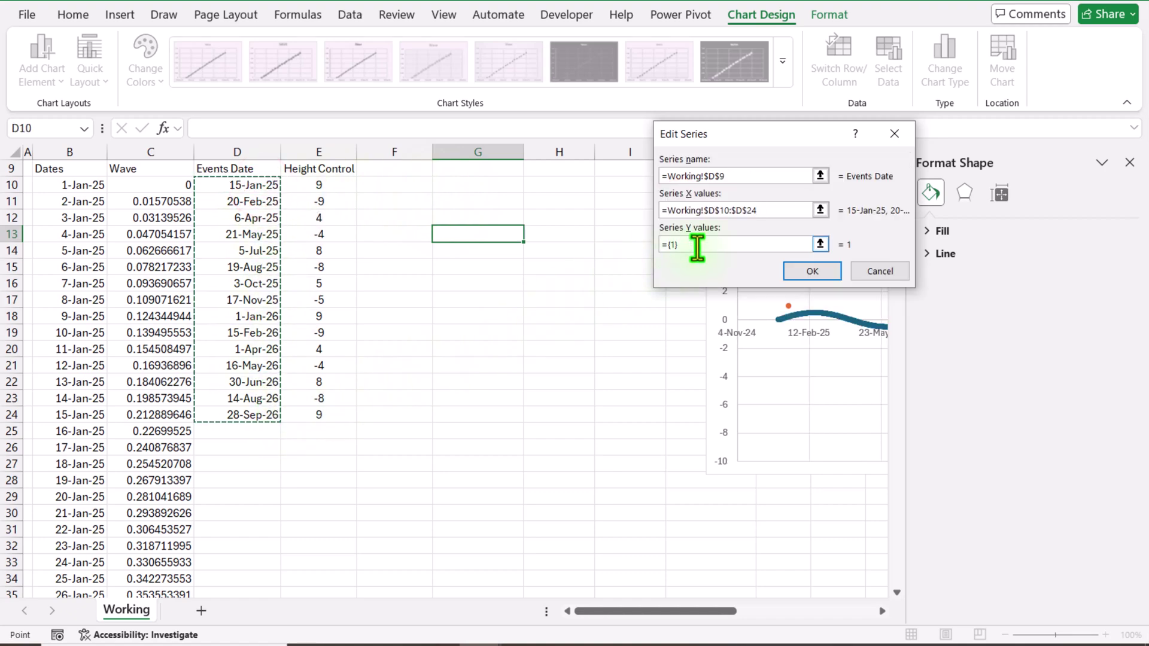
pyautogui.click(697, 246)
pyautogui.press('BackSpace')
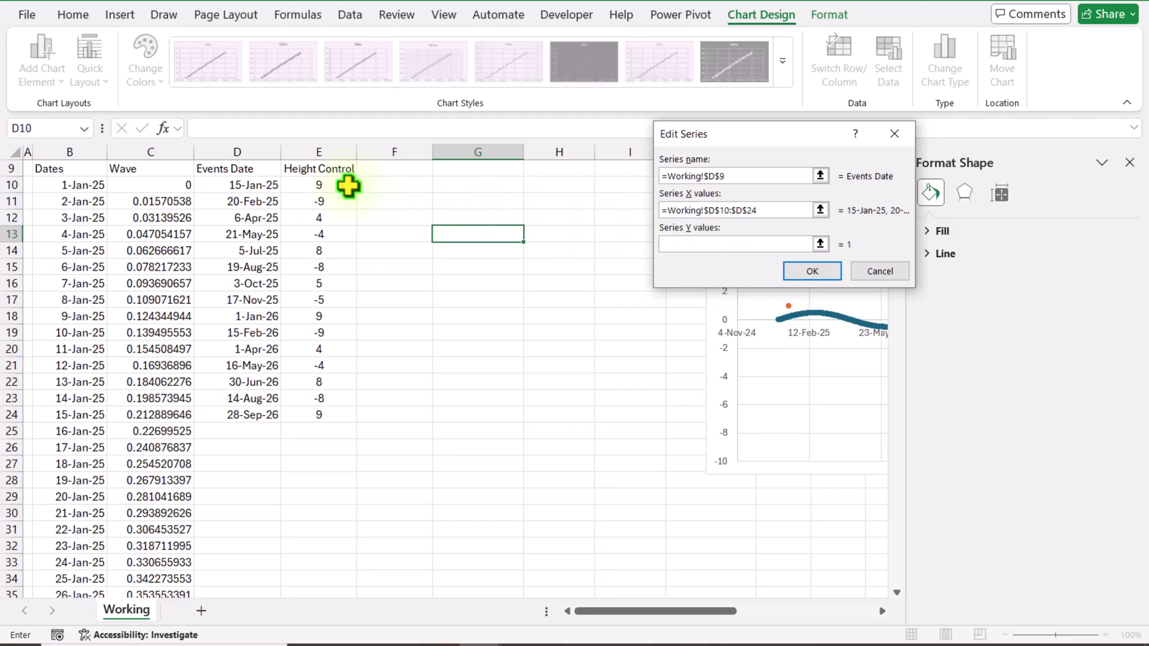
pyautogui.moveTo(349, 187); pyautogui.dragTo(326, 419)
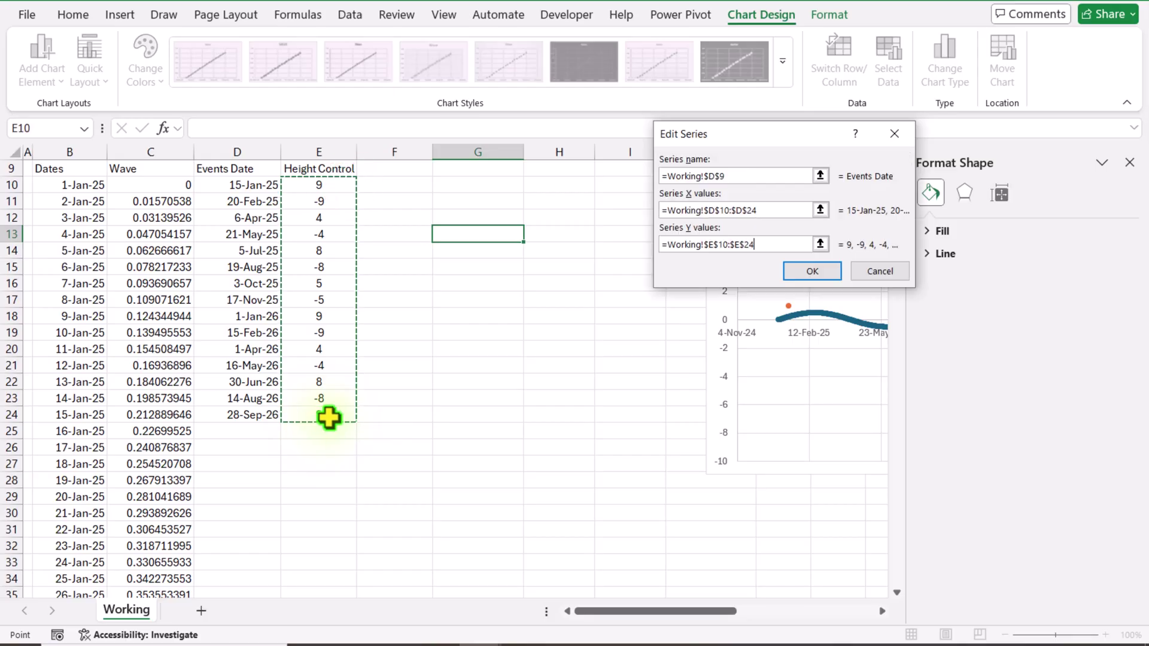
pyautogui.click(803, 274)
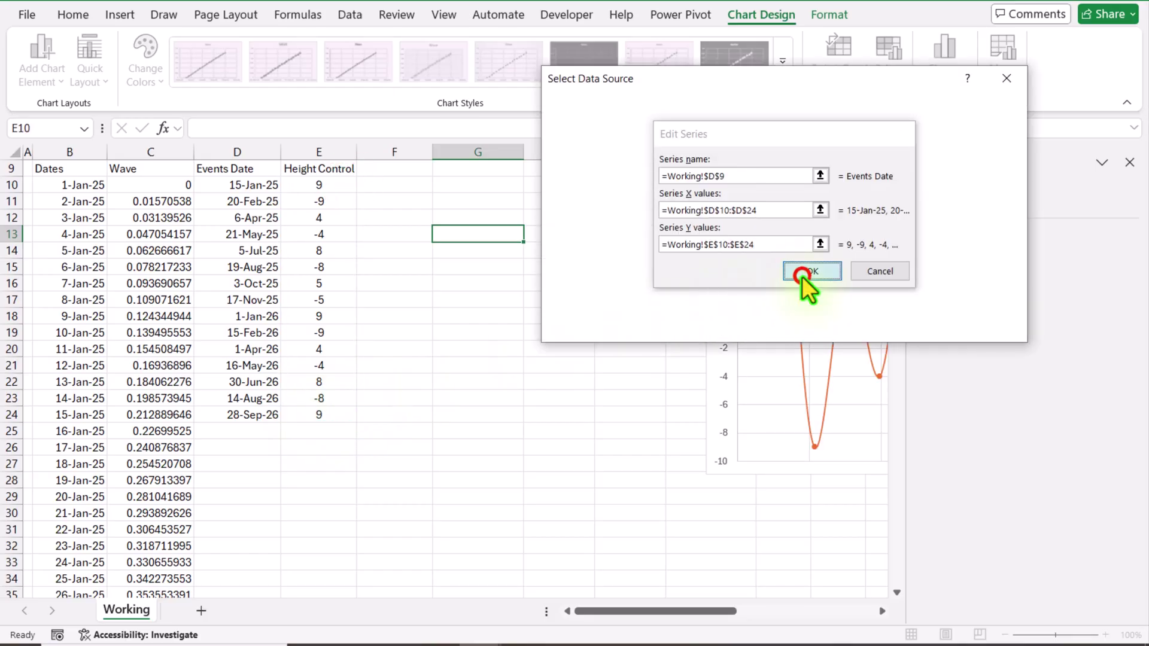
pyautogui.click(939, 329)
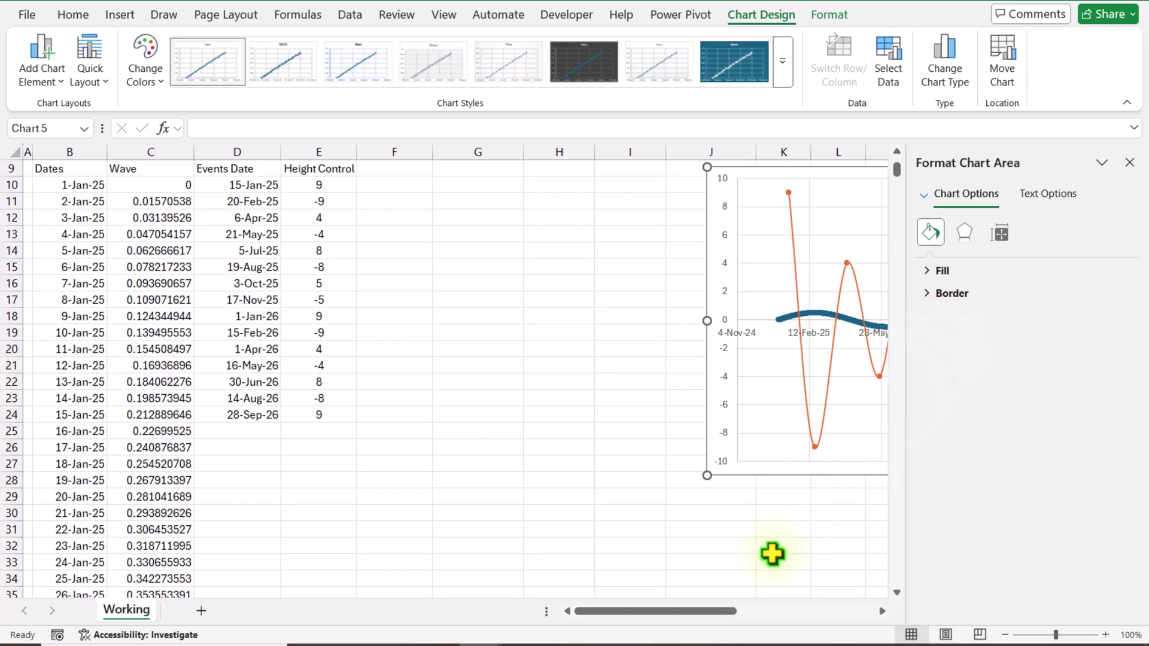
# Step: Remove the connecting line from the Events Date series so only its markers are drawn
pyautogui.moveTo(716, 612); pyautogui.dragTo(838, 628)
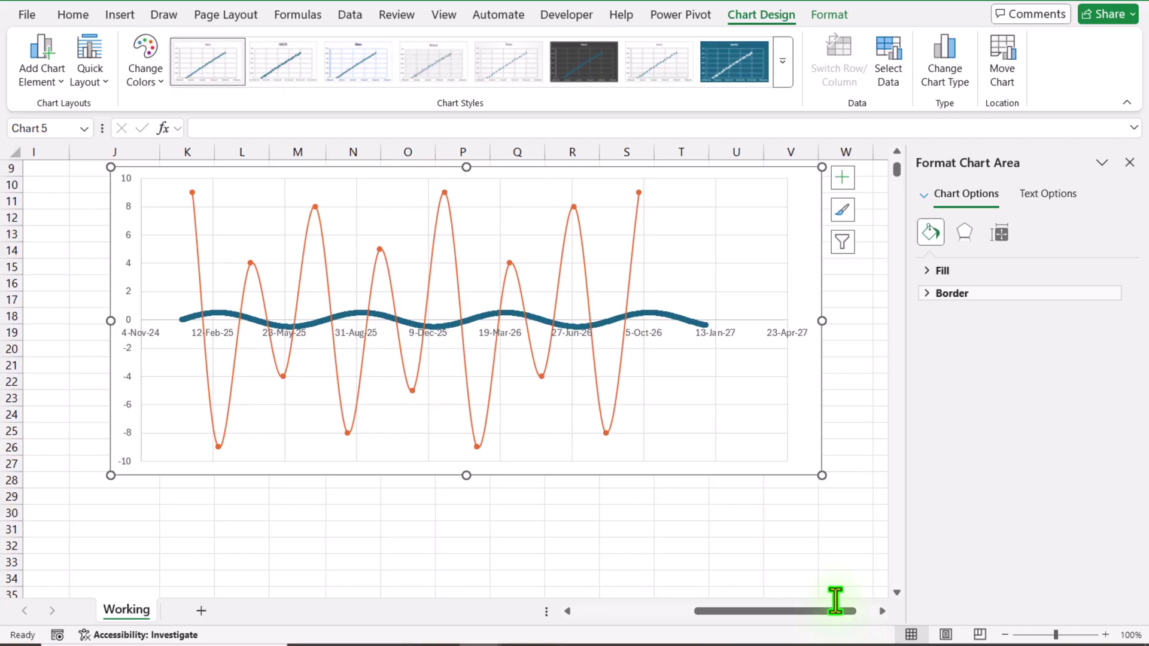
pyautogui.click(833, 18)
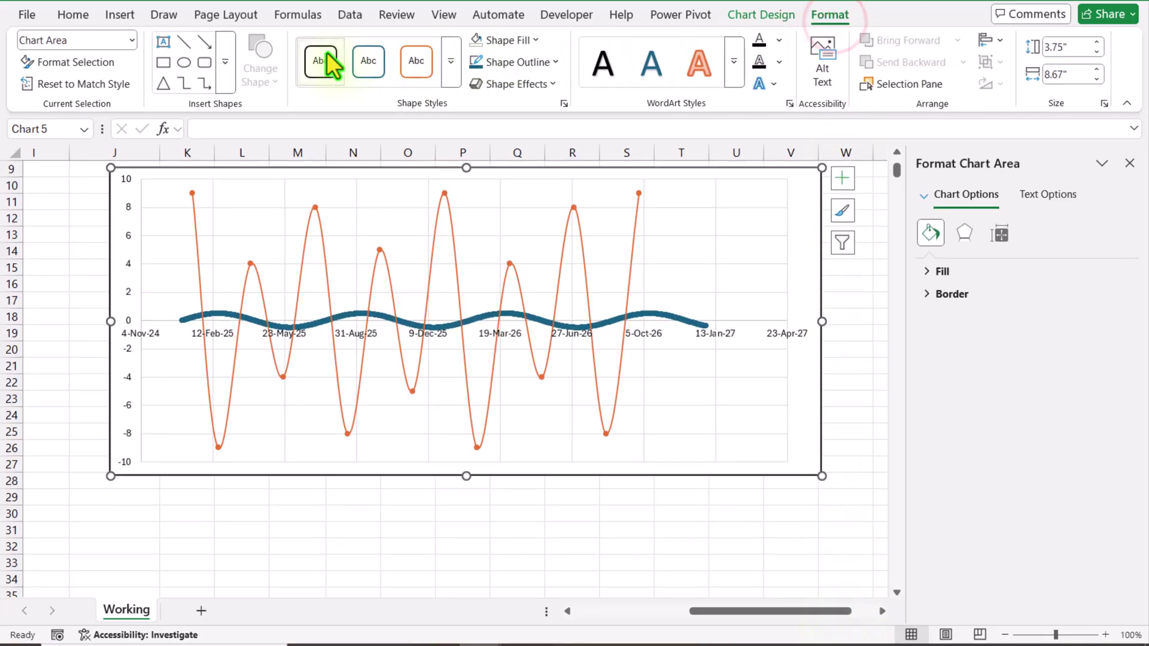
pyautogui.click(132, 40)
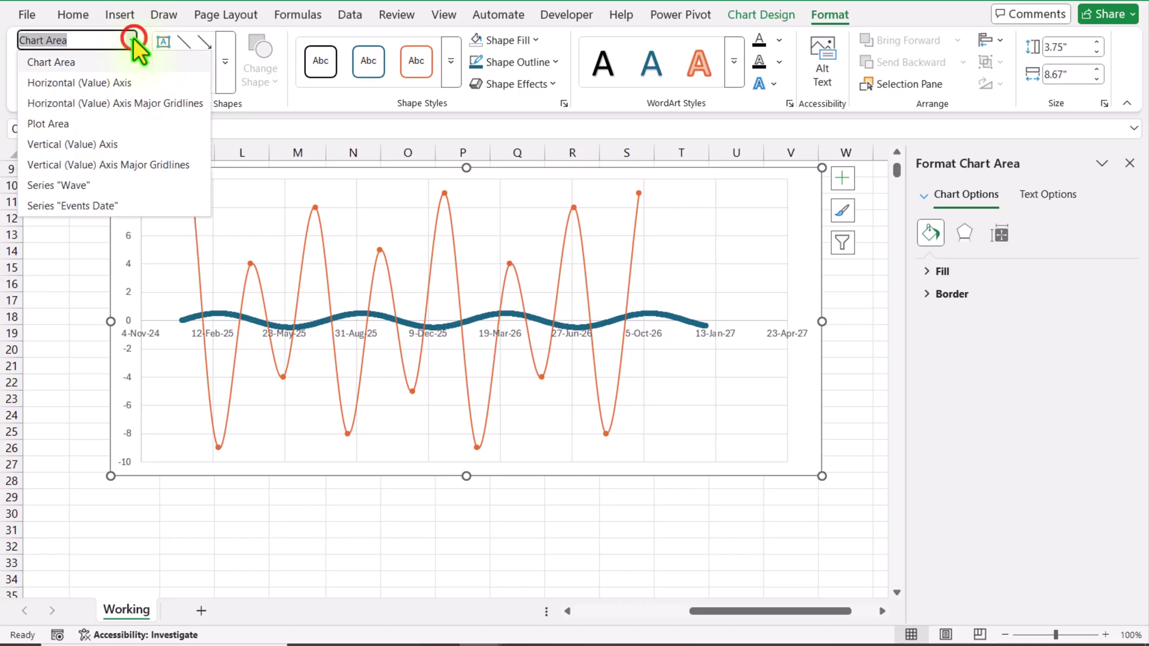
pyautogui.click(98, 204)
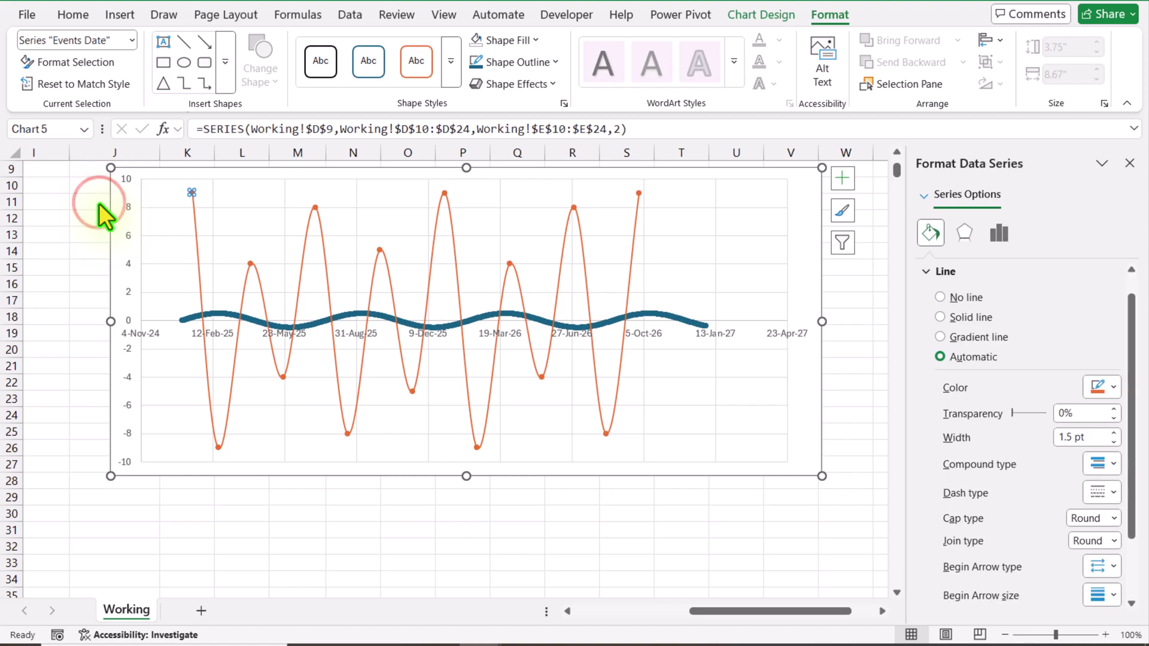
pyautogui.click(555, 61)
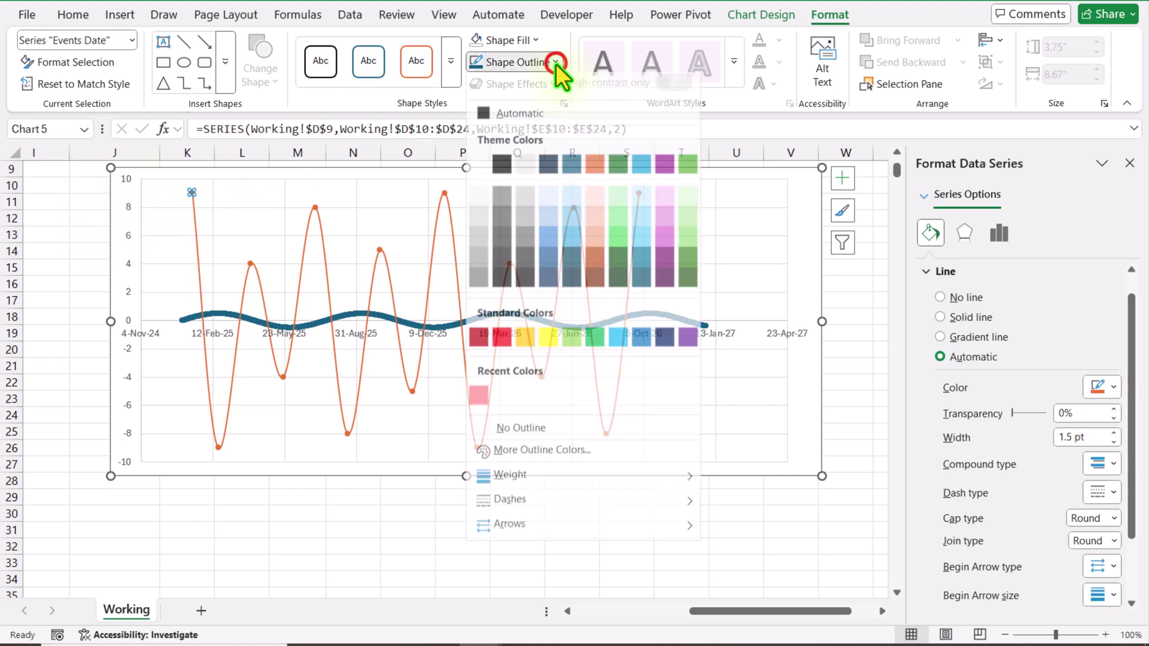
pyautogui.click(485, 435)
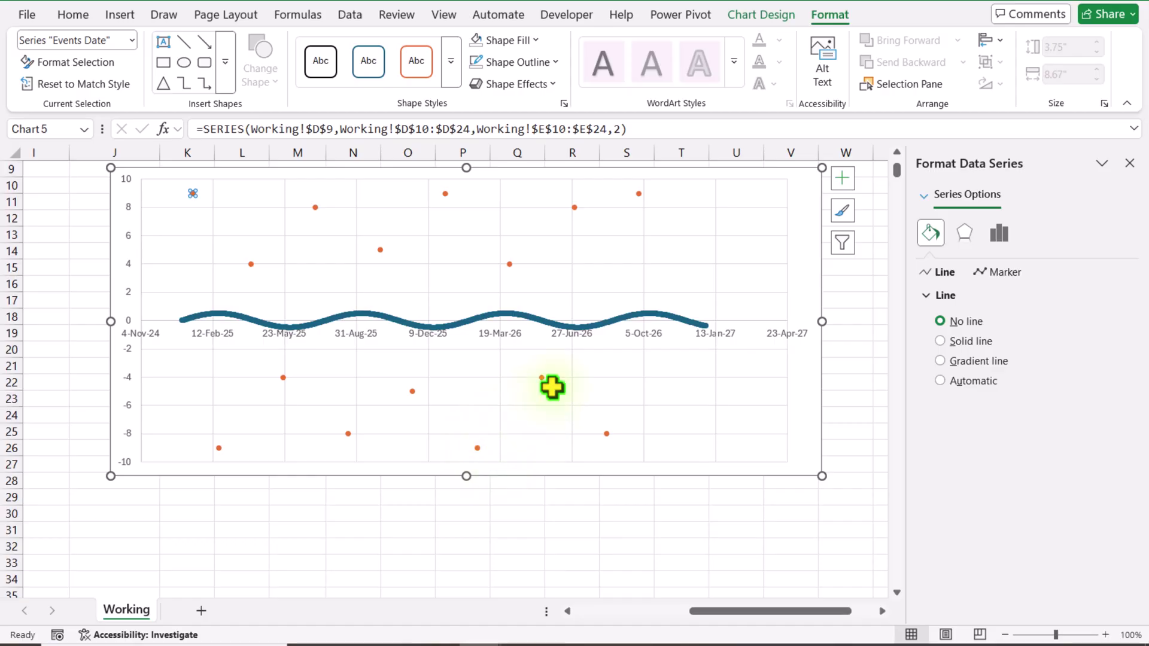
# Step: Add error bars to the Events Date series and delete the horizontal ones
pyautogui.click(841, 178)
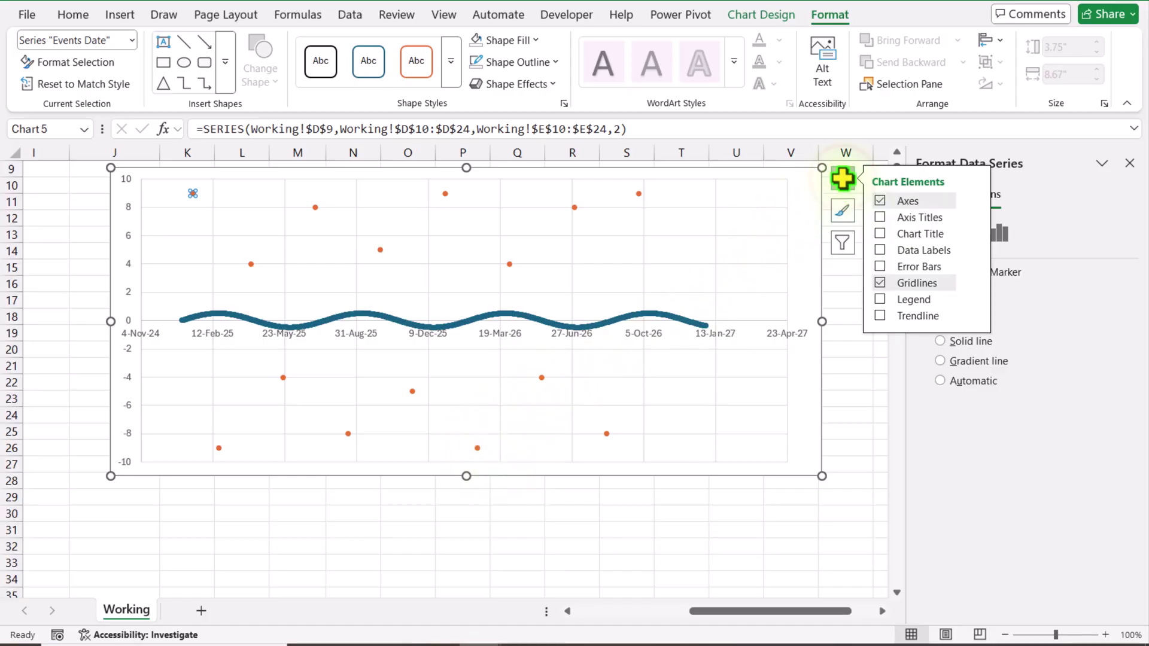
pyautogui.click(880, 264)
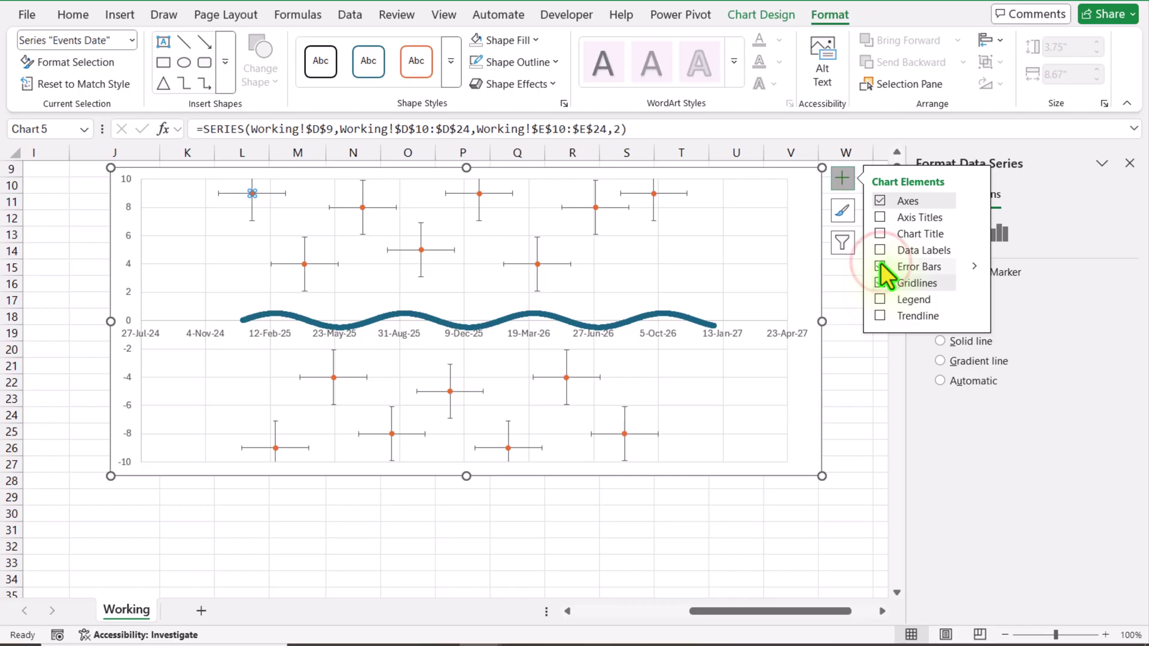
pyautogui.press('Escape')
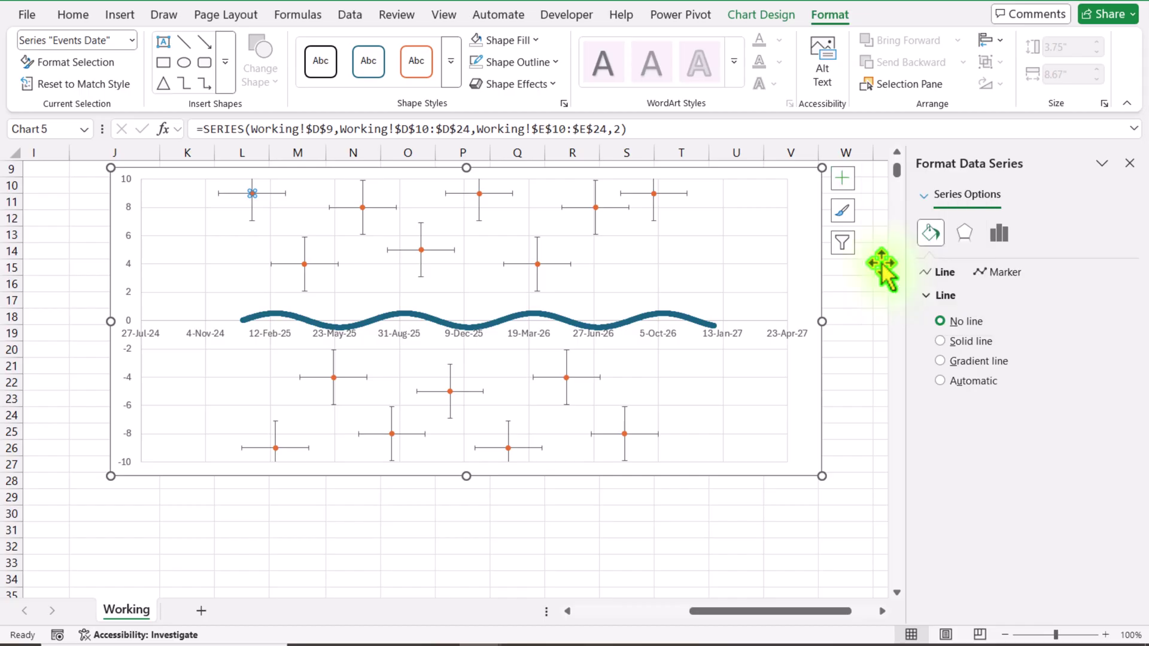
pyautogui.click(686, 195)
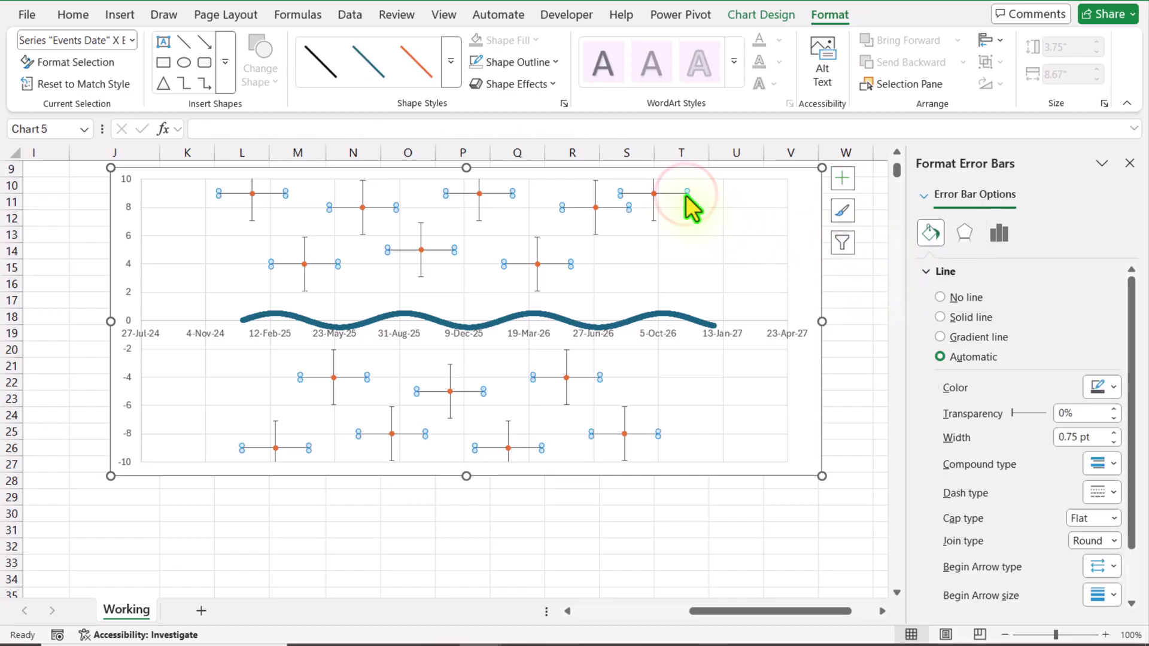
pyautogui.press('Delete')
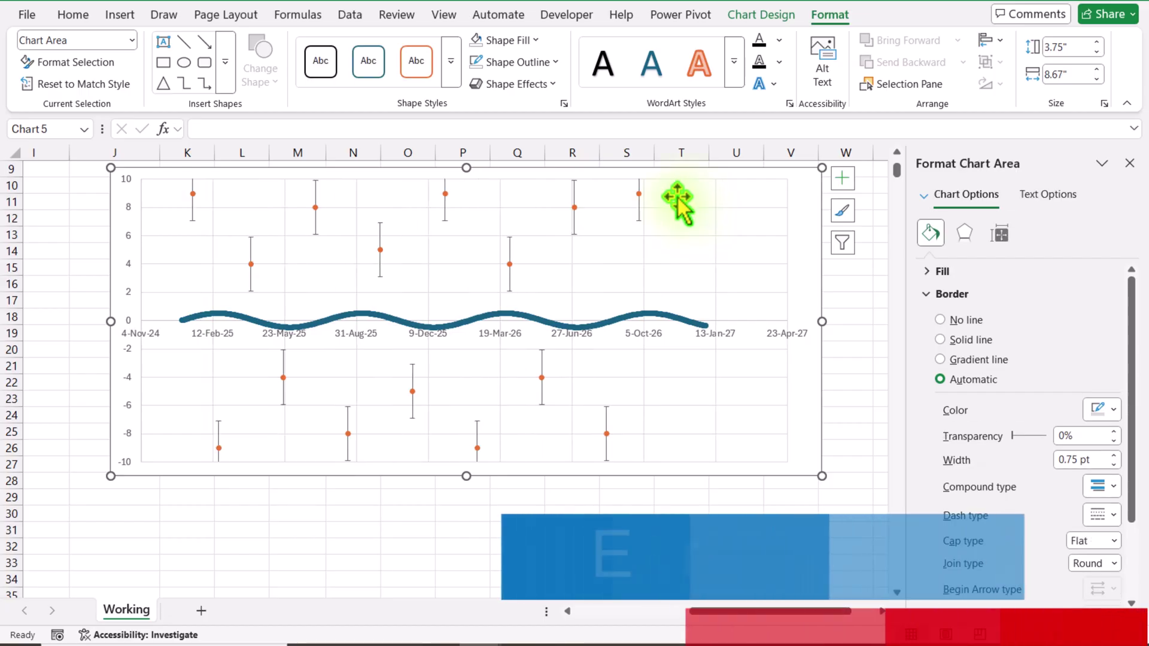
# Step: Enter the header Error Adjustment in F9 and the formula =XLOOKUP(D10:D24,B10#,C10#) in F10
pyautogui.click(249, 267)
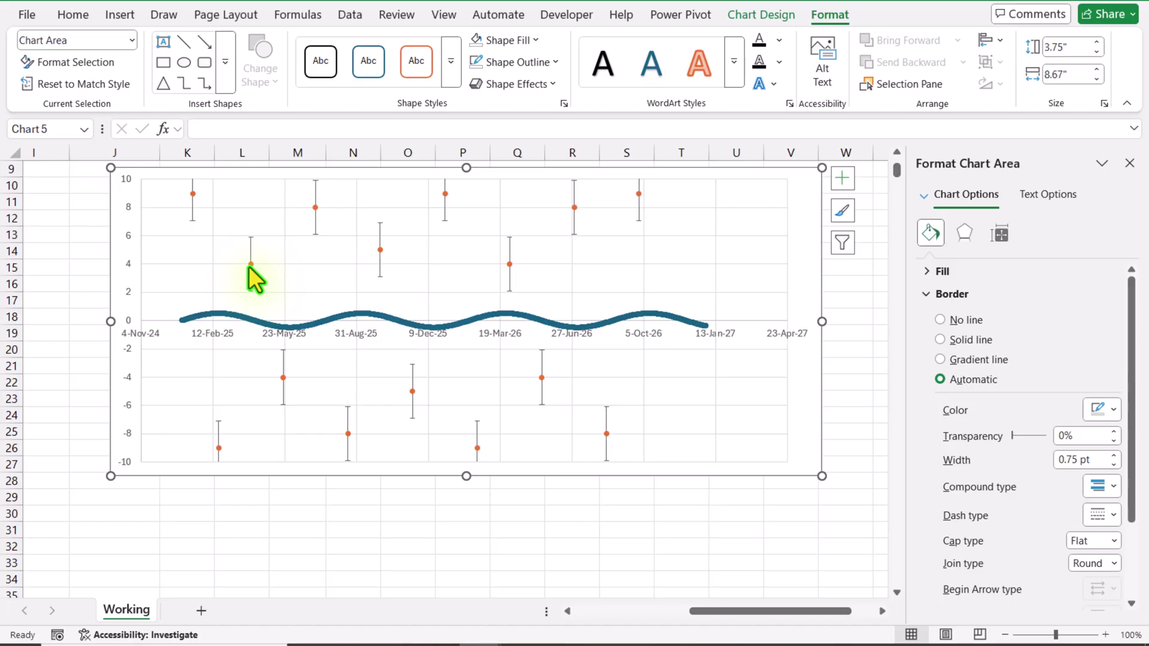
pyautogui.click(692, 611)
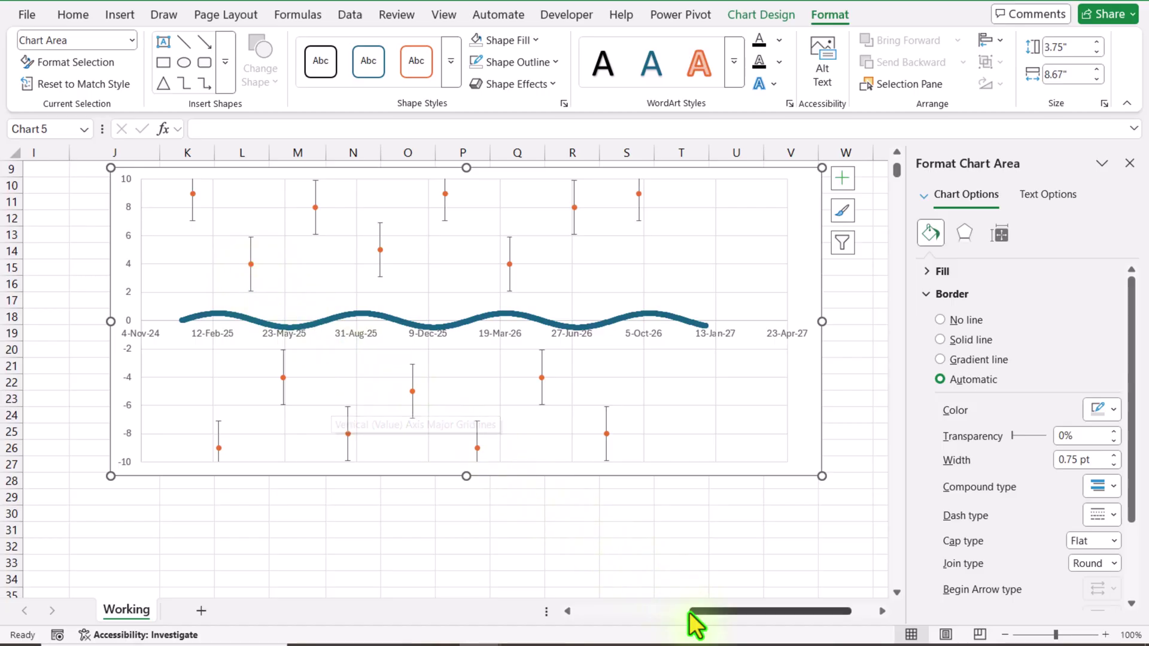
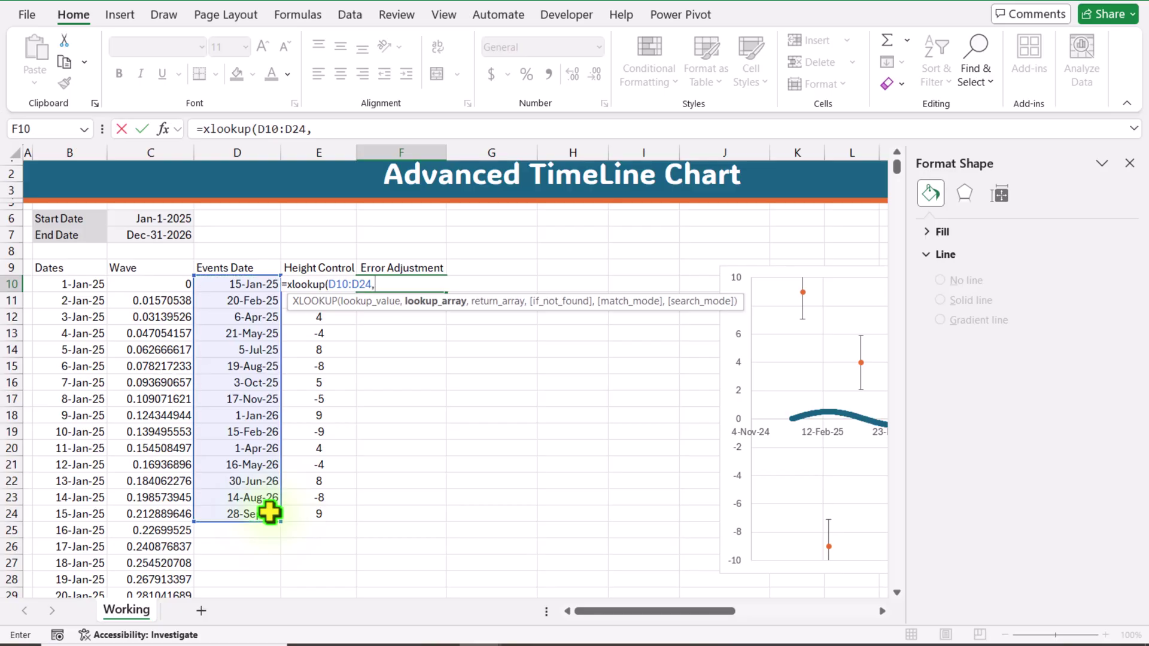
pyautogui.click(86, 285)
pyautogui.write('#')
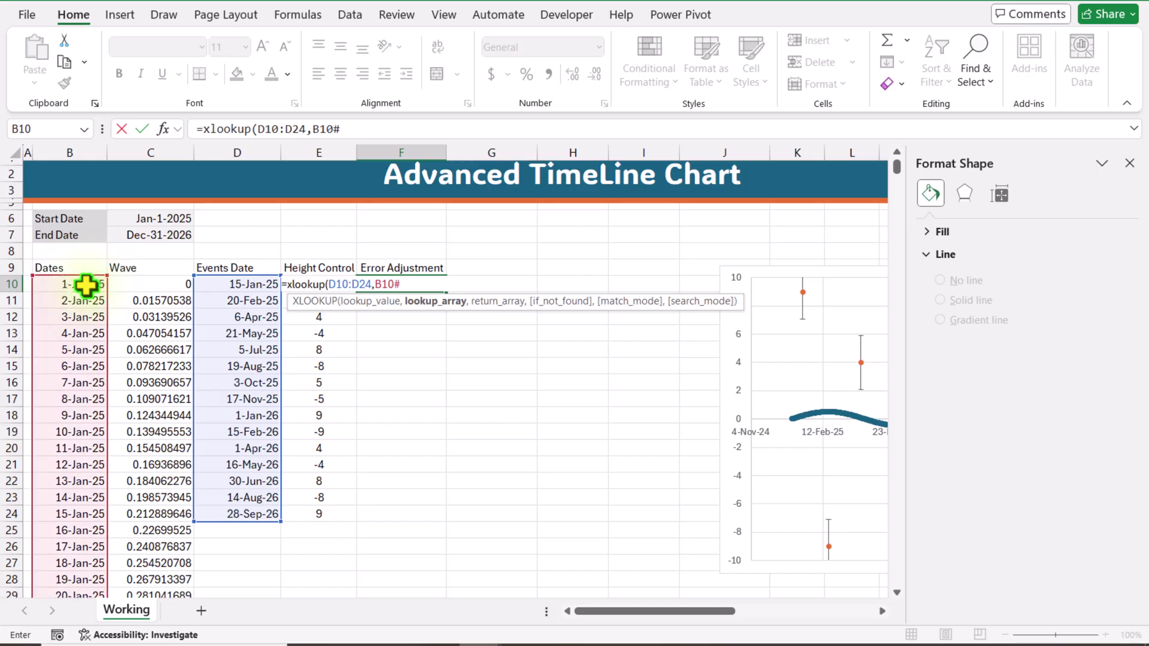
pyautogui.write(',')
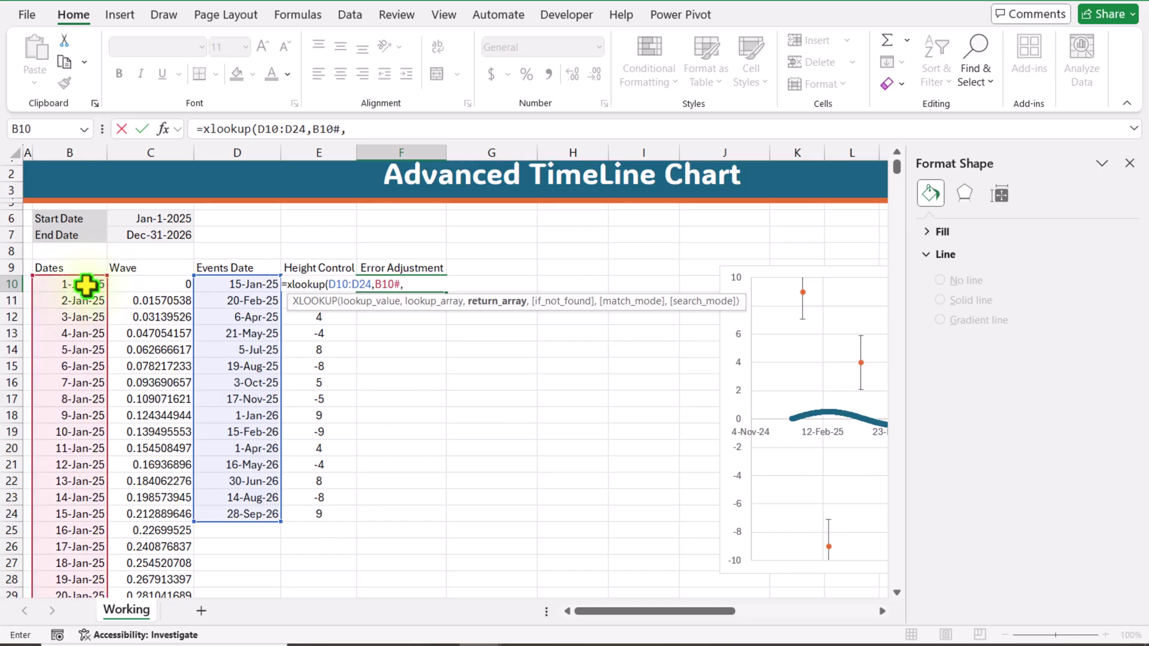
pyautogui.click(130, 286)
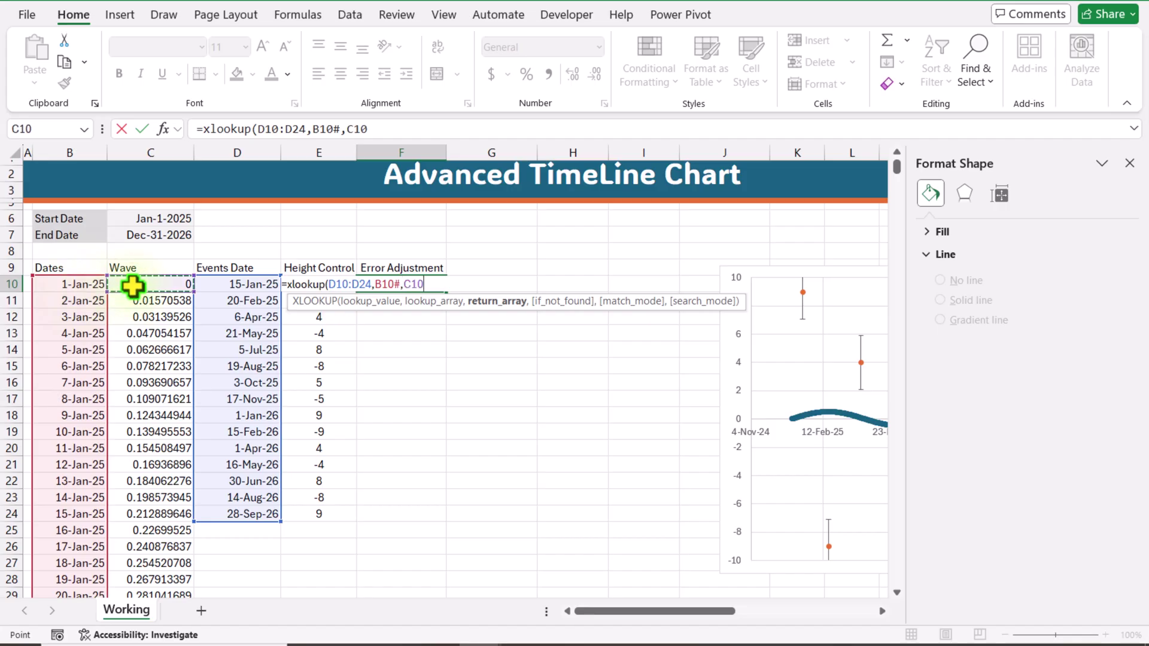
pyautogui.write('#)')
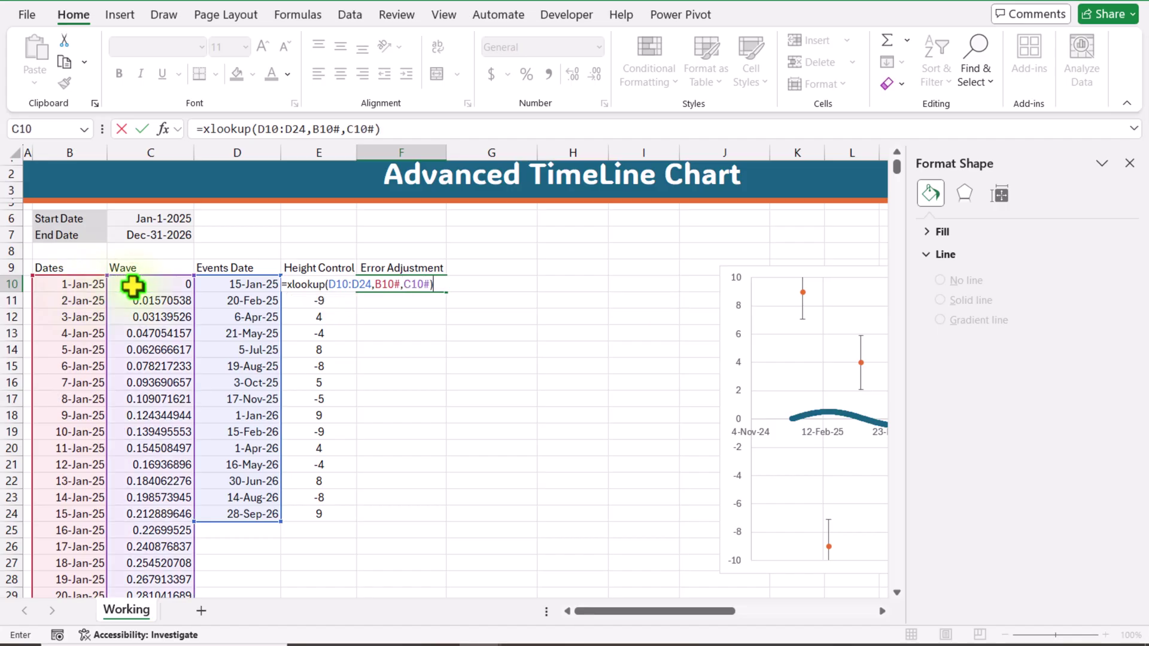
pyautogui.press('Return')
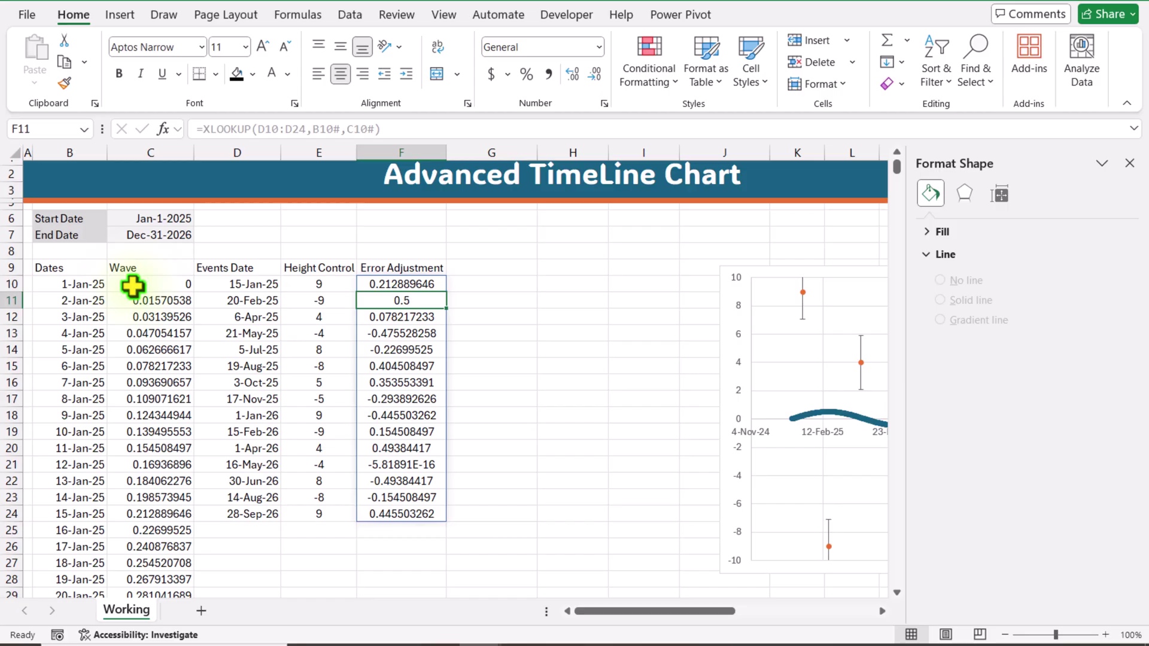
# Step: Enter the header Error Height in G9 and fill the formula =E10-F10 through G10:G24
pyautogui.click(469, 271)
pyautogui.write('Error Height')
pyautogui.press('Return')
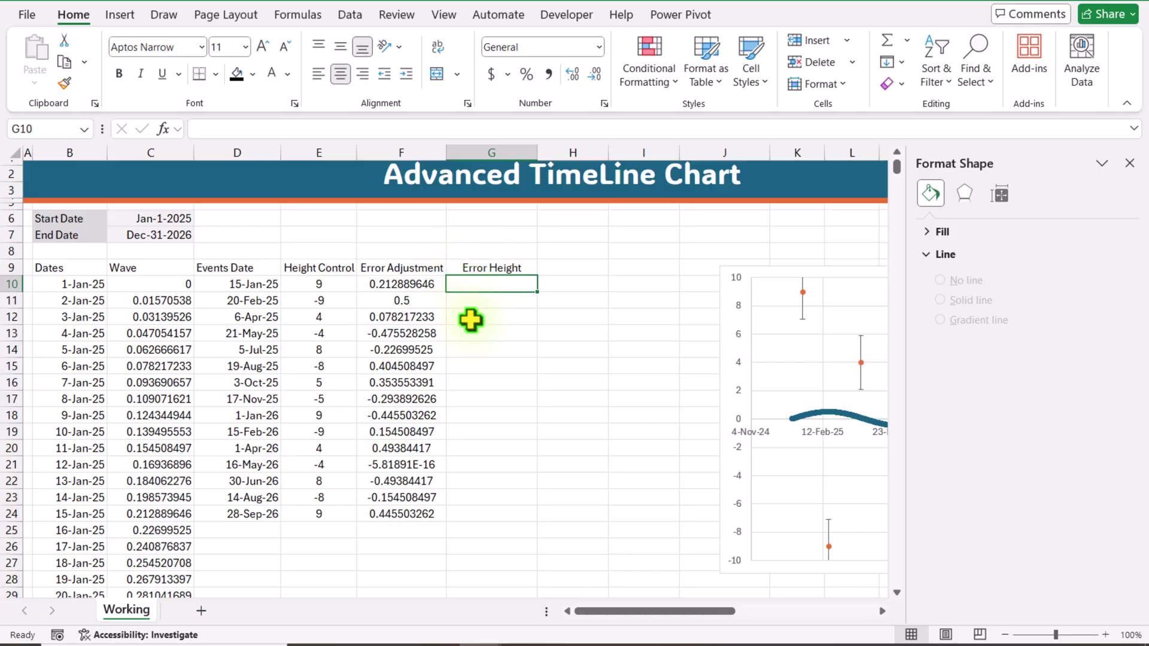
pyautogui.write('=')
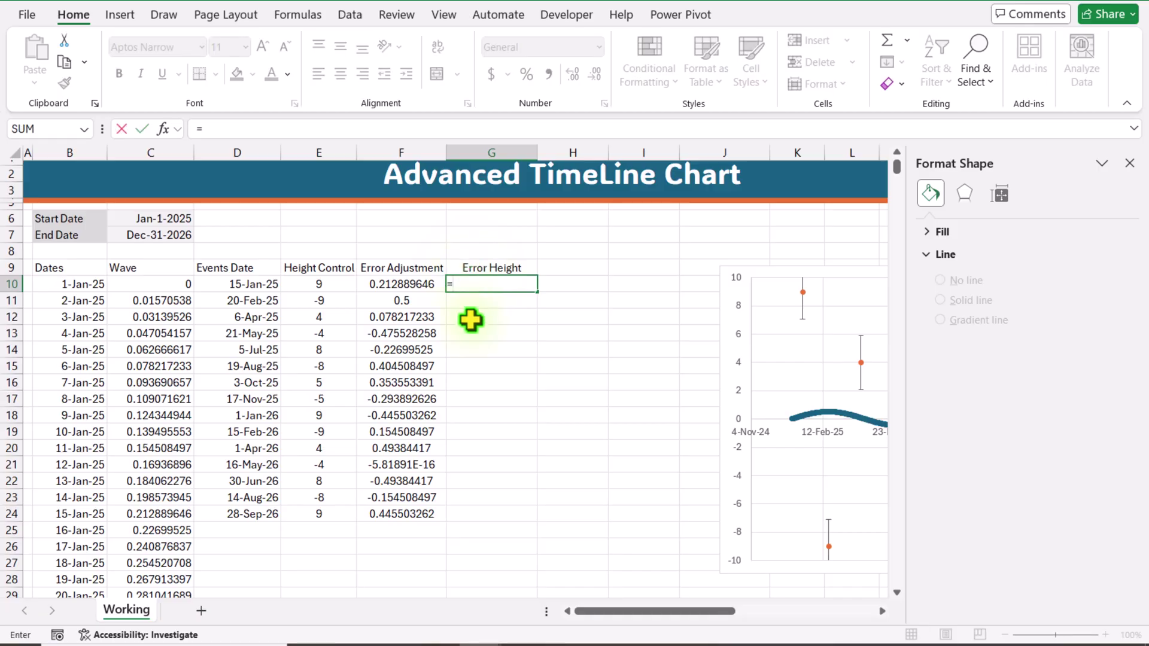
pyautogui.click(336, 283)
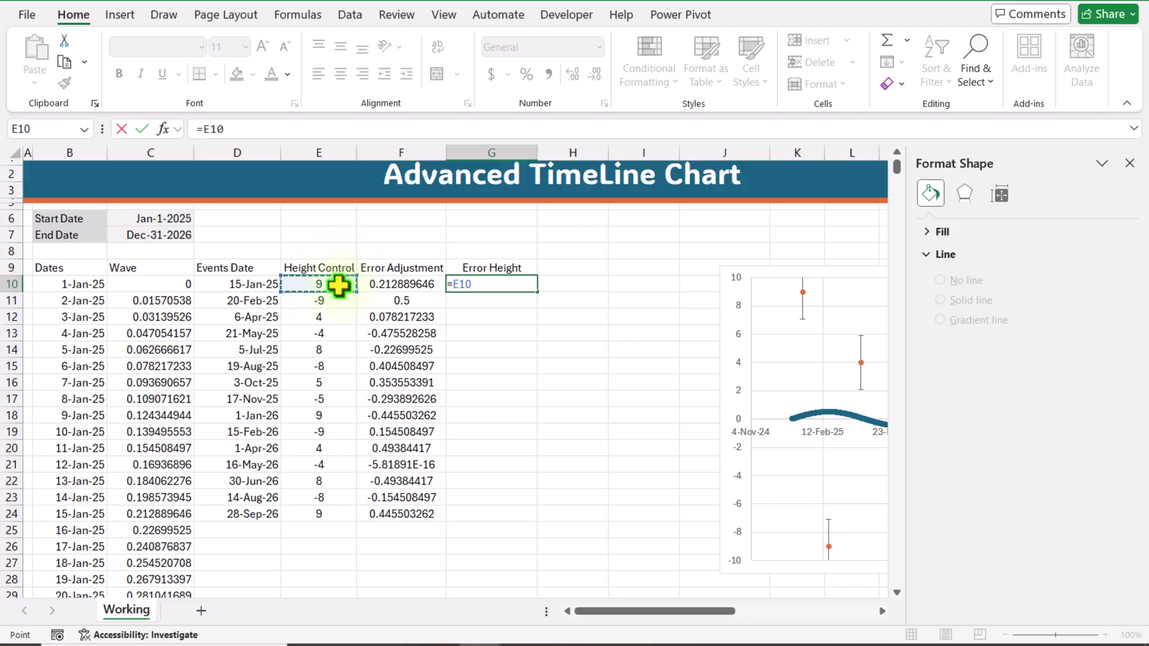
pyautogui.click(412, 286)
pyautogui.press('Return')
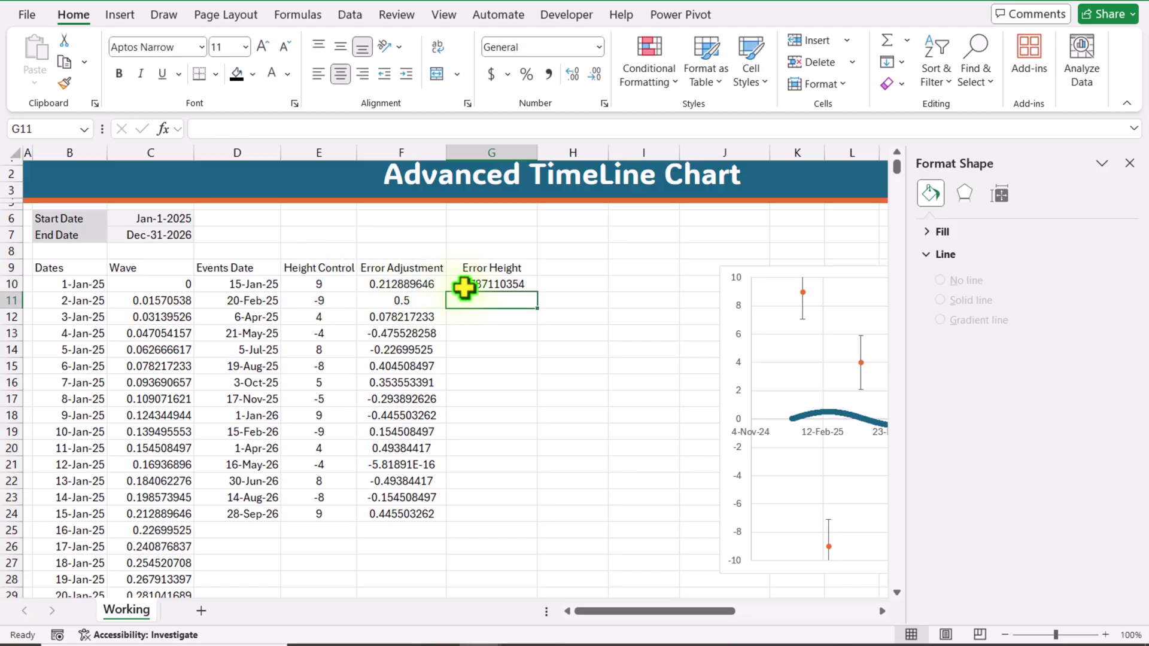
pyautogui.click(522, 285)
pyautogui.moveTo(538, 294); pyautogui.dragTo(510, 514)
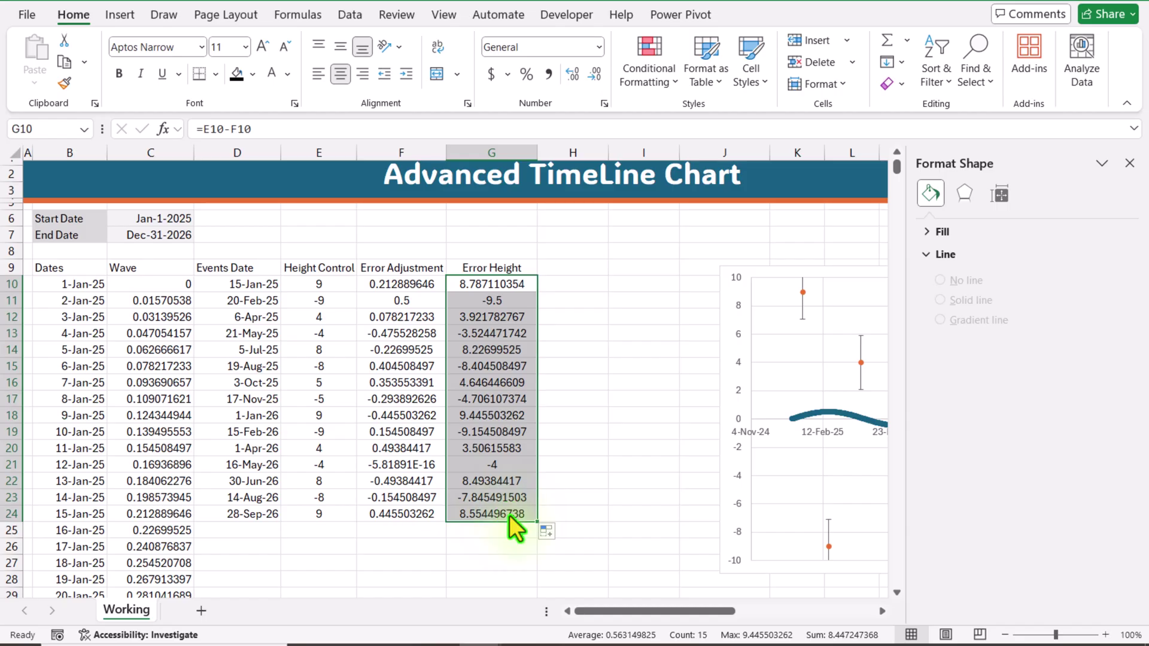
# Step: Give the chart's vertical error bars custom amounts, with positive value 0 and negative values from G10:G24
pyautogui.click(803, 319)
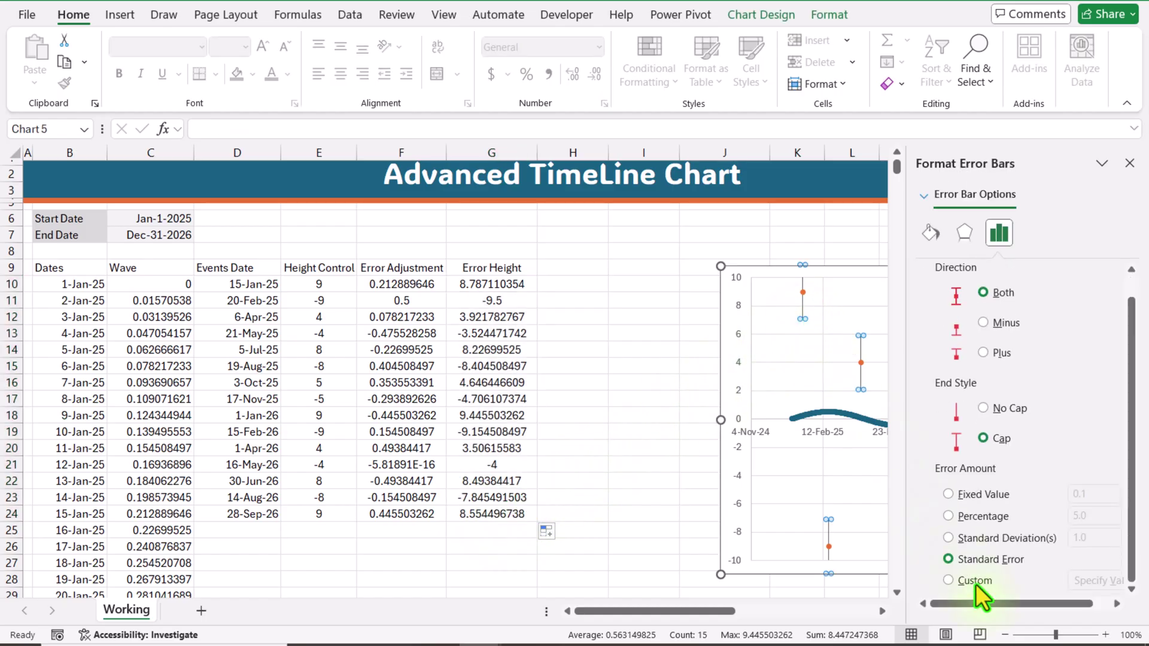
pyautogui.click(975, 582)
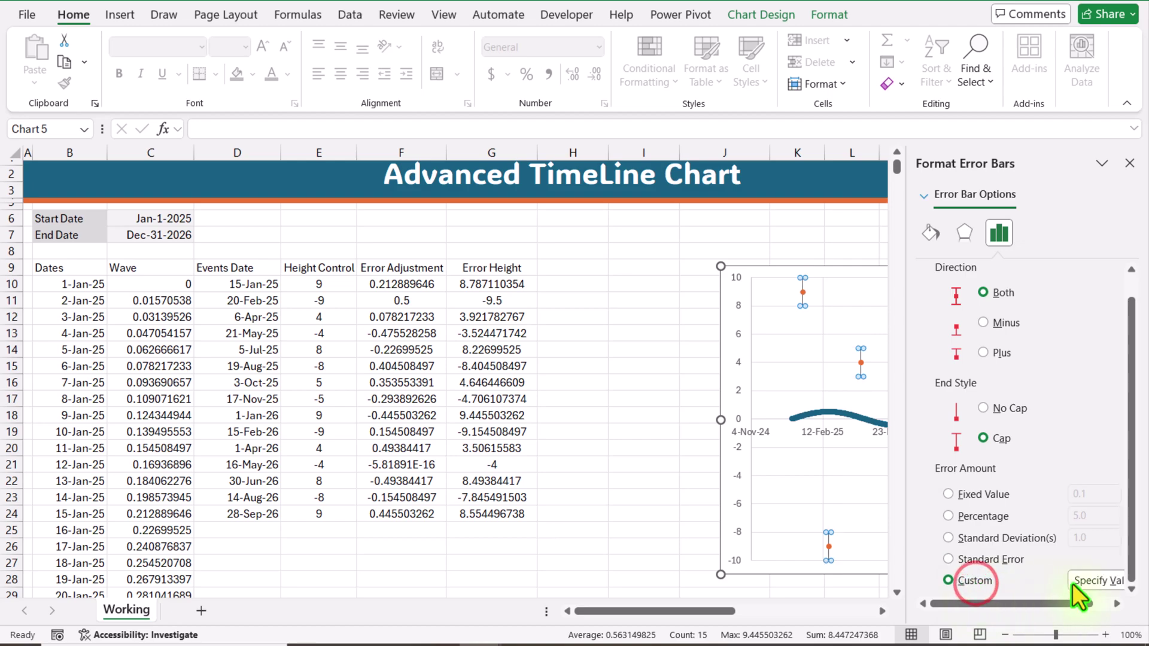
pyautogui.click(1092, 583)
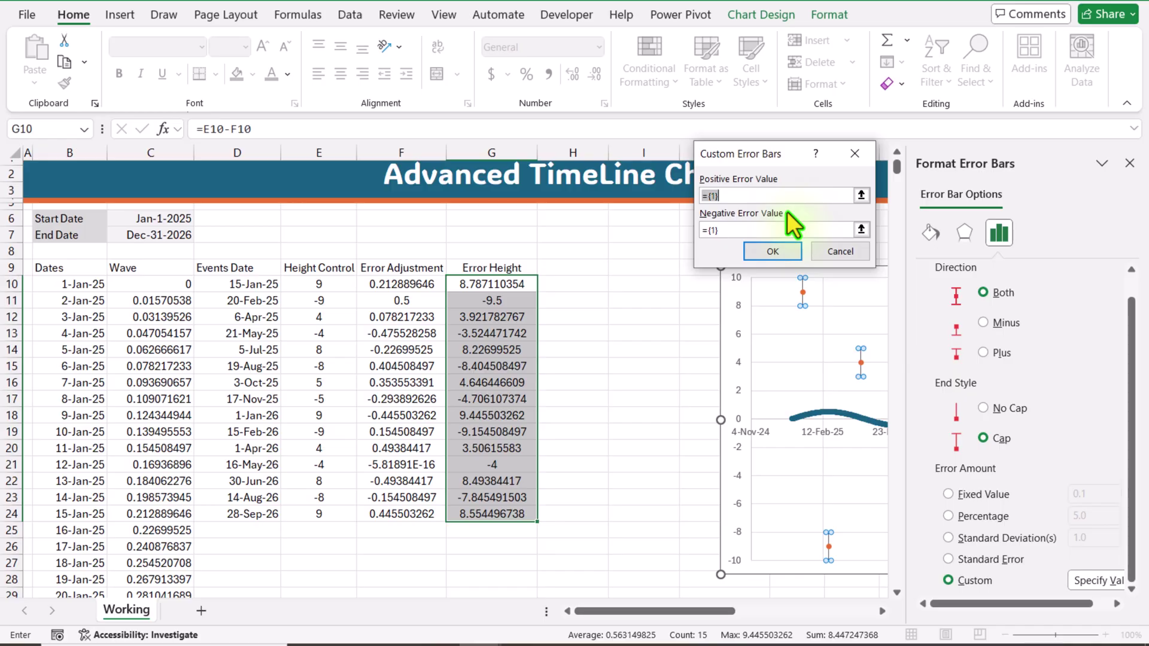
pyautogui.write('0')
pyautogui.click(782, 227)
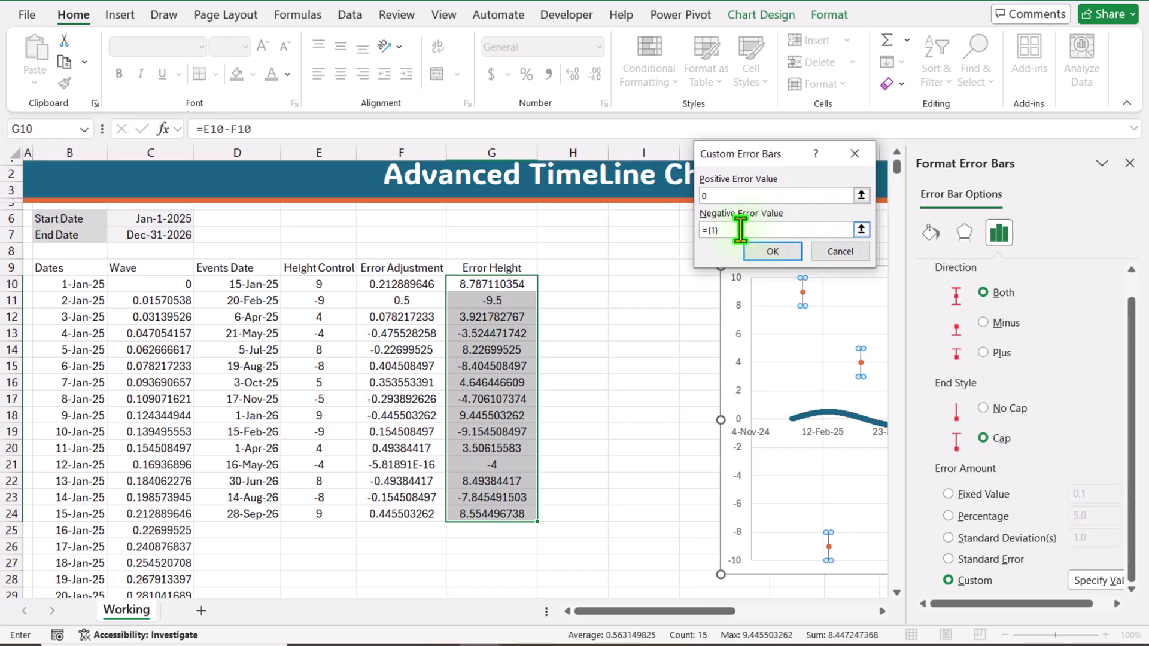
pyautogui.press('BackSpace')
pyautogui.press('BackSpace')
pyautogui.press('BackSpace')
pyautogui.press('BackSpace')
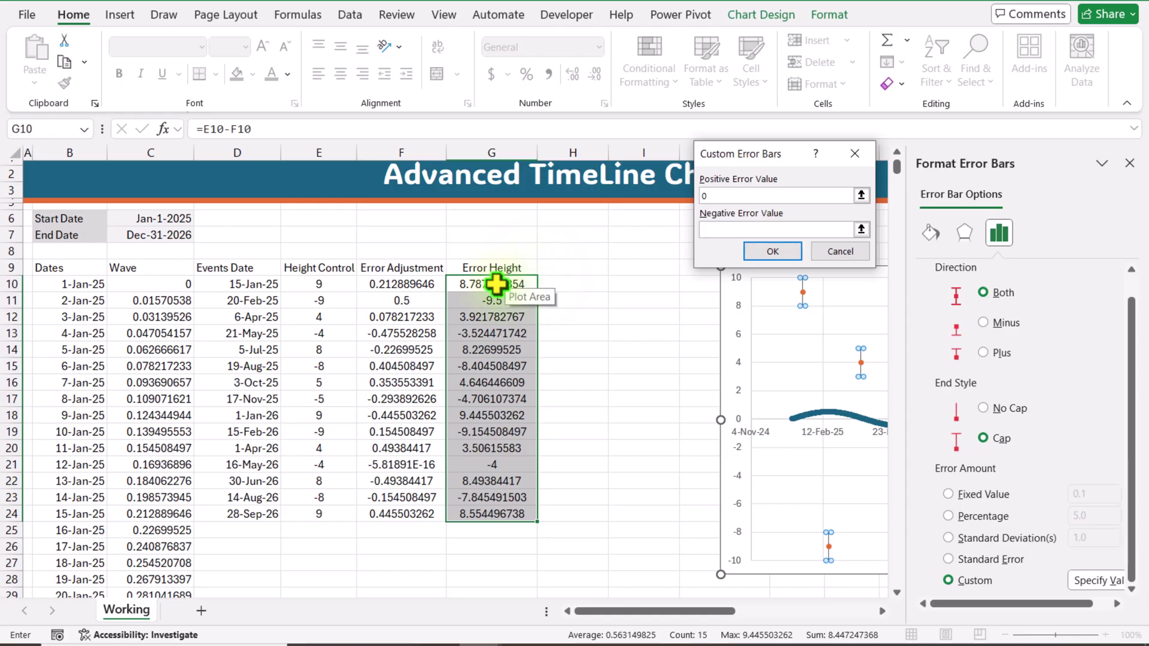
pyautogui.moveTo(496, 284); pyautogui.dragTo(492, 513)
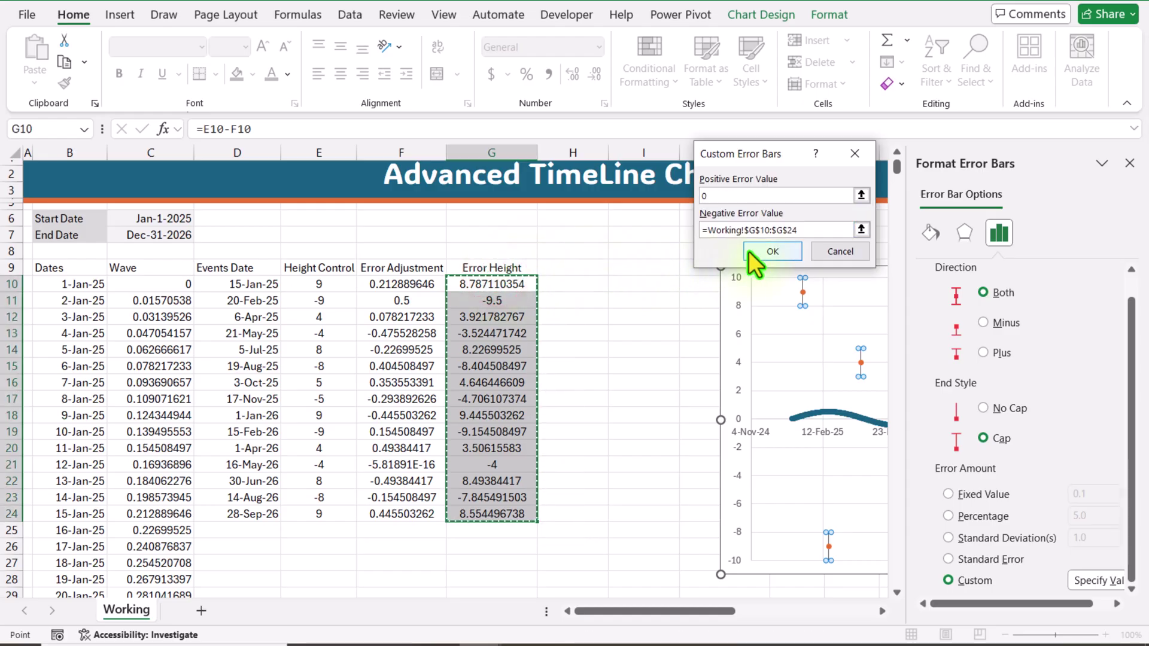
pyautogui.click(768, 250)
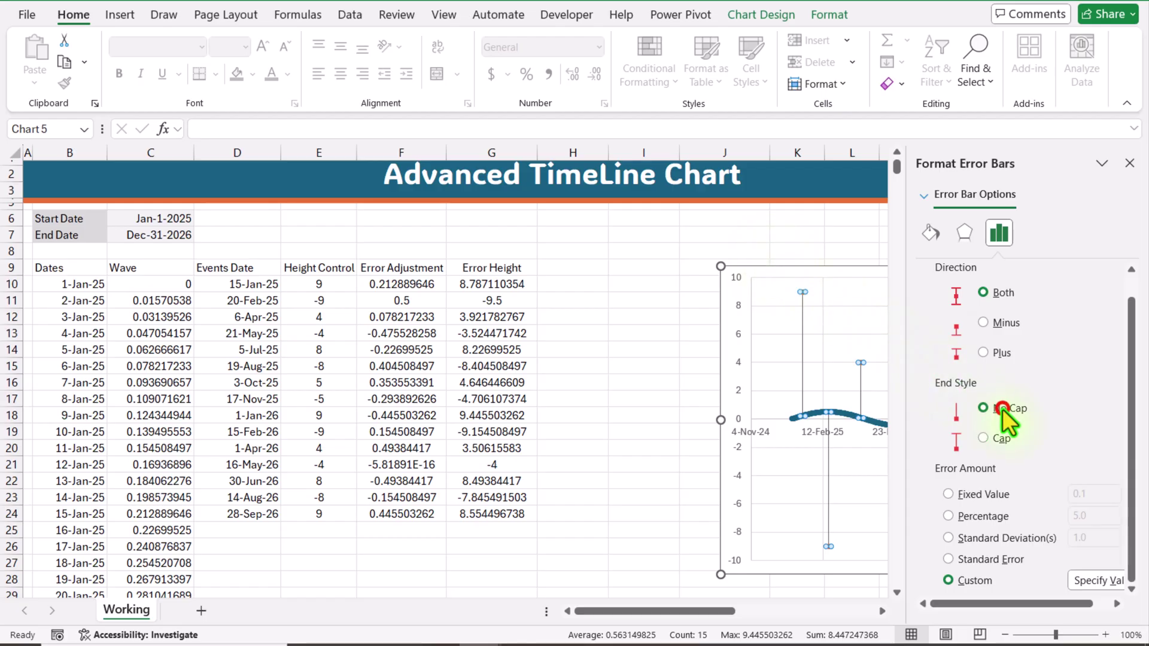
# Step: Set the vertical error bars' end style to No Cap and close the error bar formatting
pyautogui.click(1001, 409)
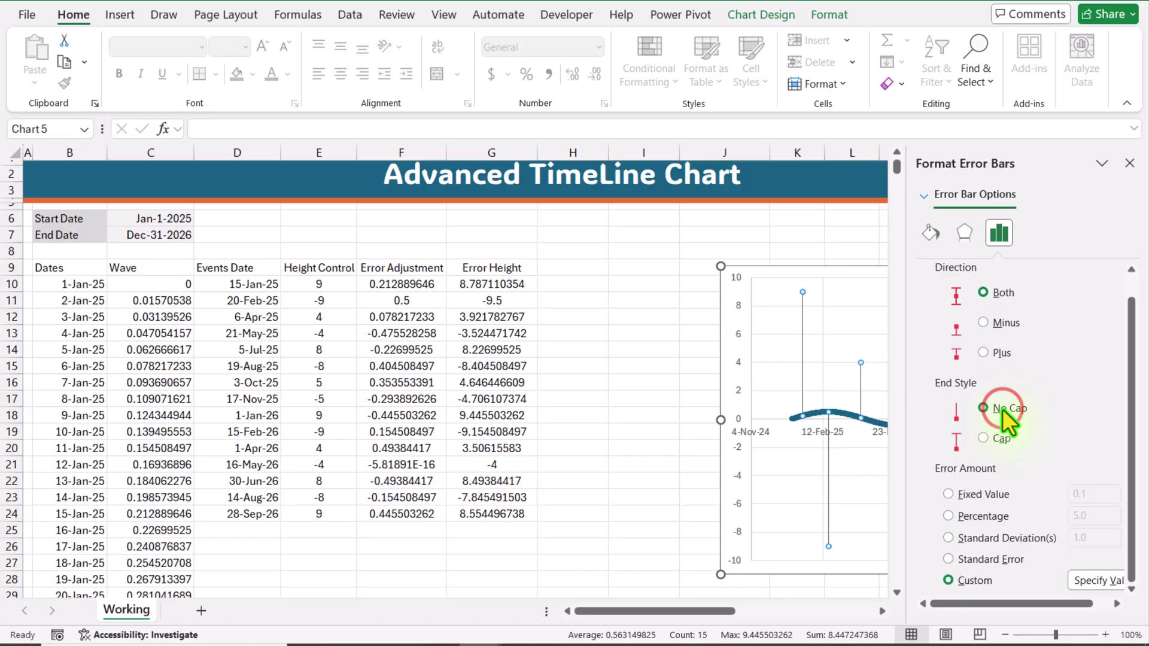
pyautogui.click(1129, 163)
pyautogui.click(1027, 241)
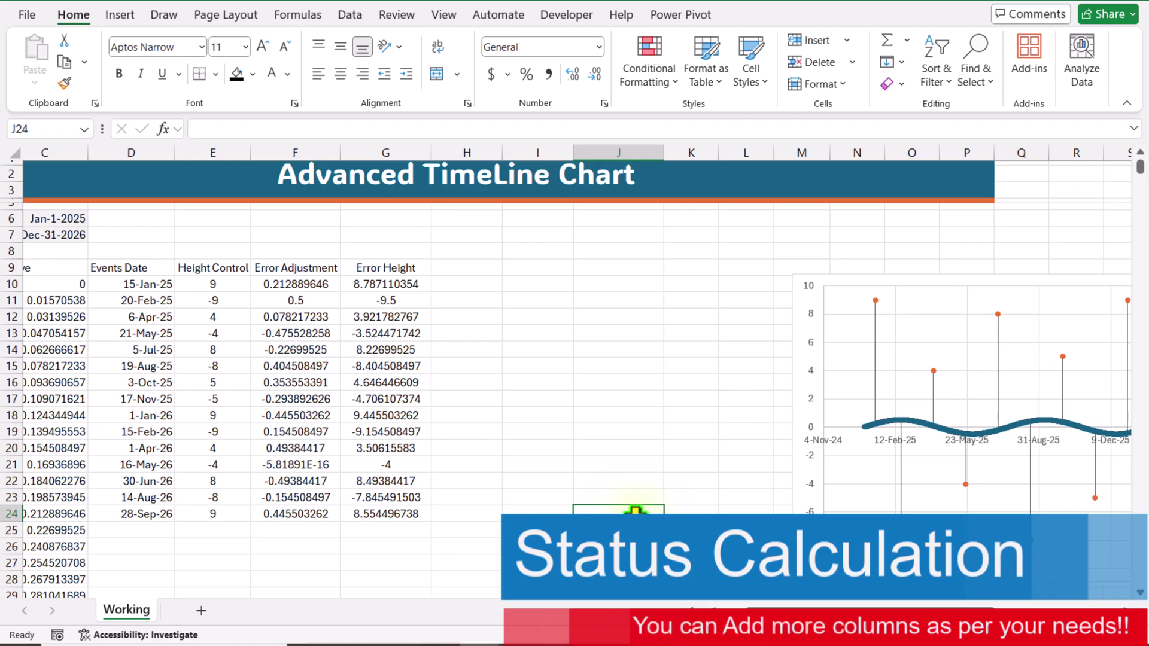
# Step: Enter the headers On Track, At Risk, Will not meet and Status in H9:K9
pyautogui.click(467, 268)
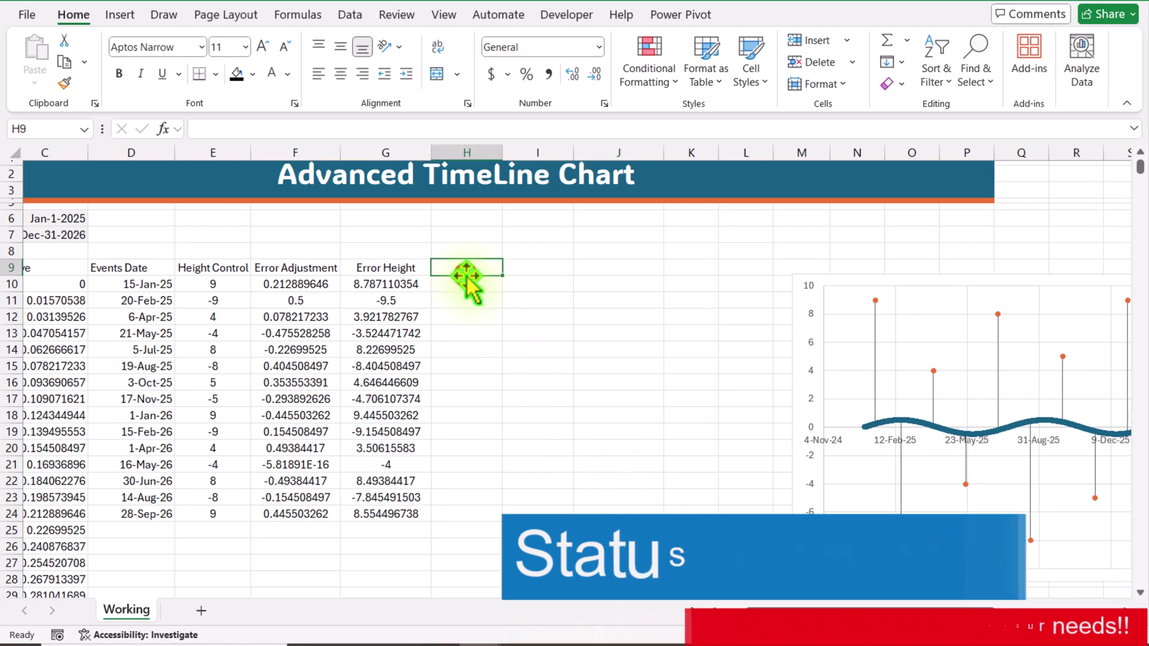
pyautogui.write('On Track')
pyautogui.press('Tab')
pyautogui.write('At Risk')
pyautogui.press('Tab')
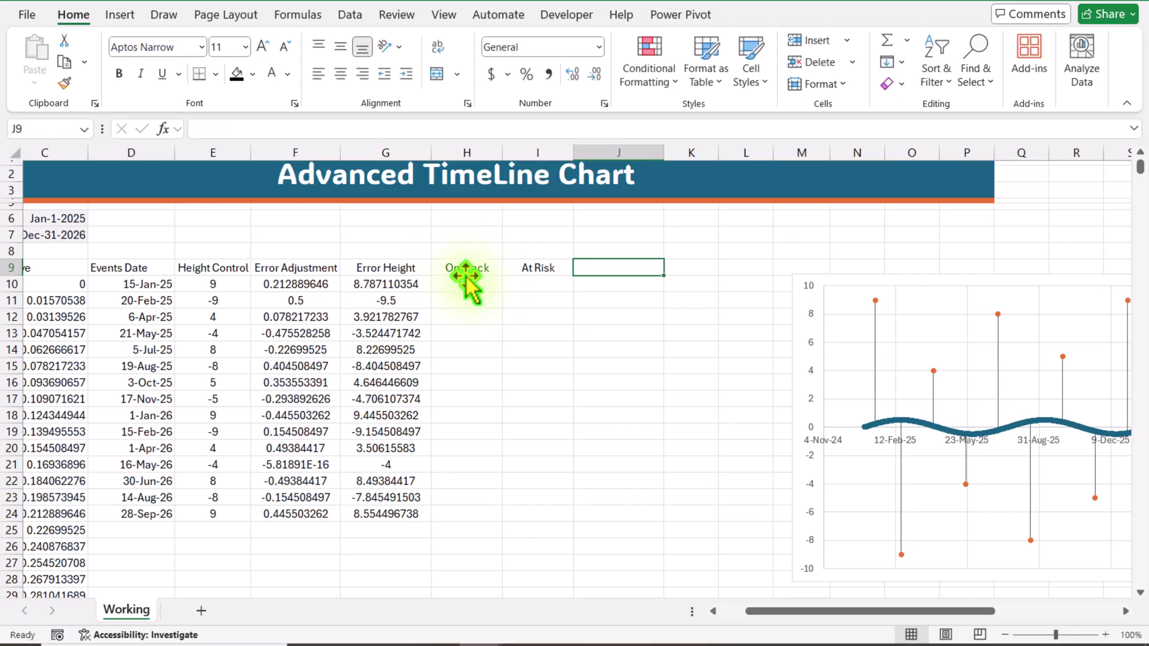
pyautogui.write('Will not meet')
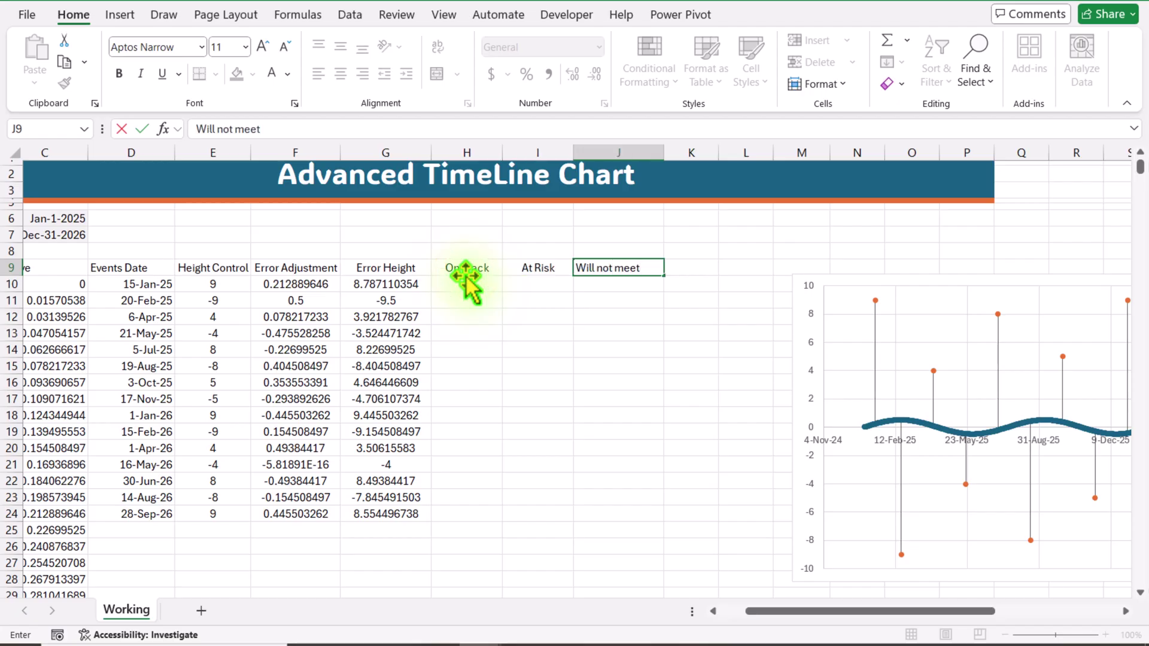
pyautogui.press('Tab')
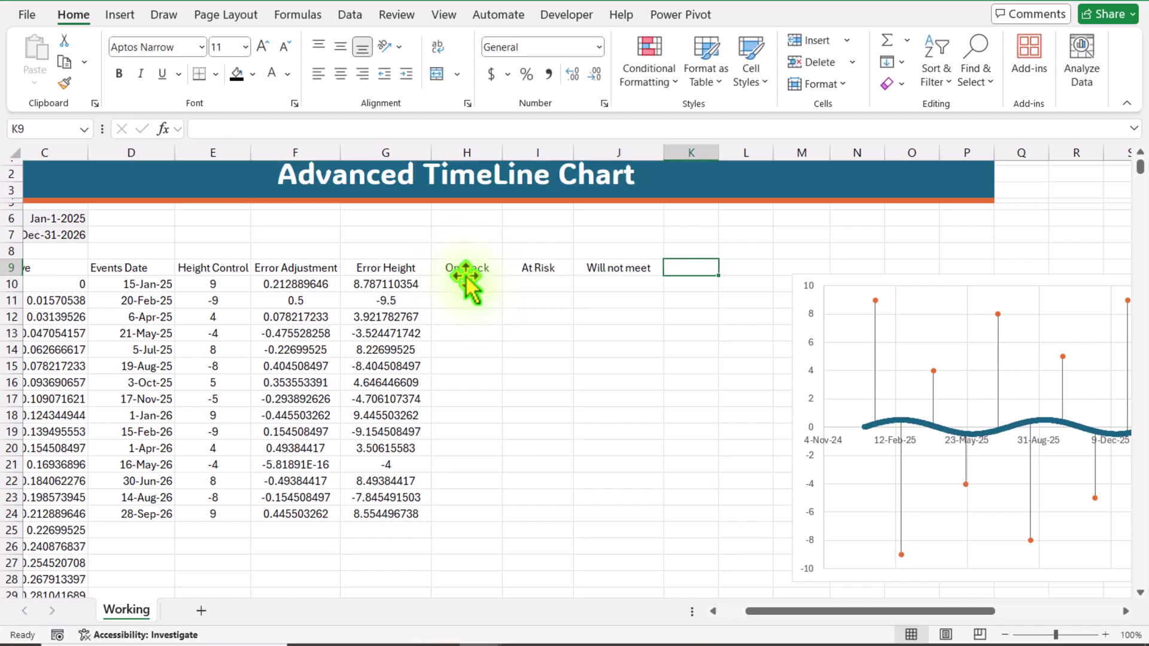
pyautogui.write('Status')
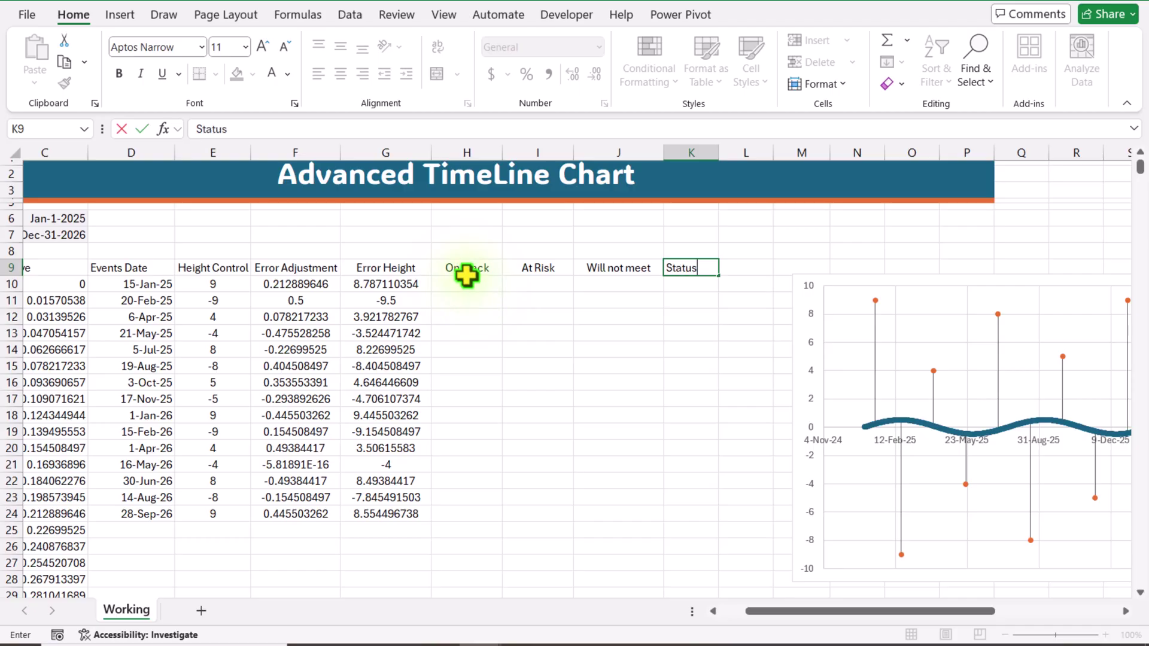
# Step: Add list data validation to the Status cells K10:K24 with =$H$9:$J$9 as the source
pyautogui.moveTo(685, 285); pyautogui.dragTo(690, 520)
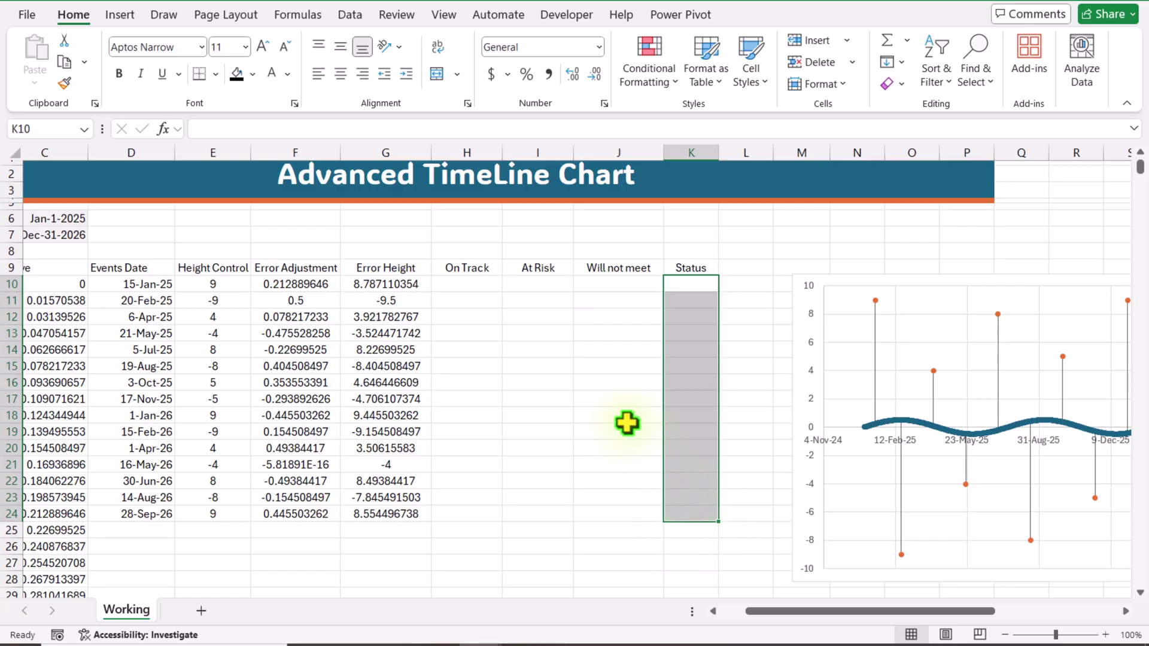
pyautogui.click(358, 15)
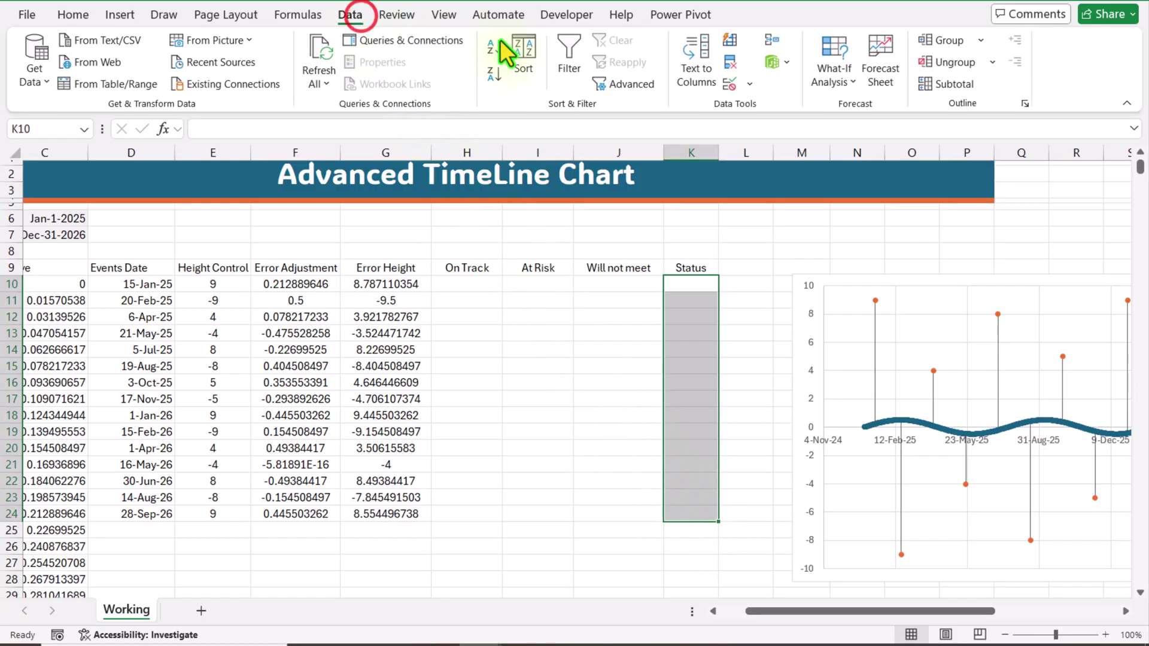
pyautogui.click(748, 83)
pyautogui.click(756, 103)
pyautogui.click(727, 134)
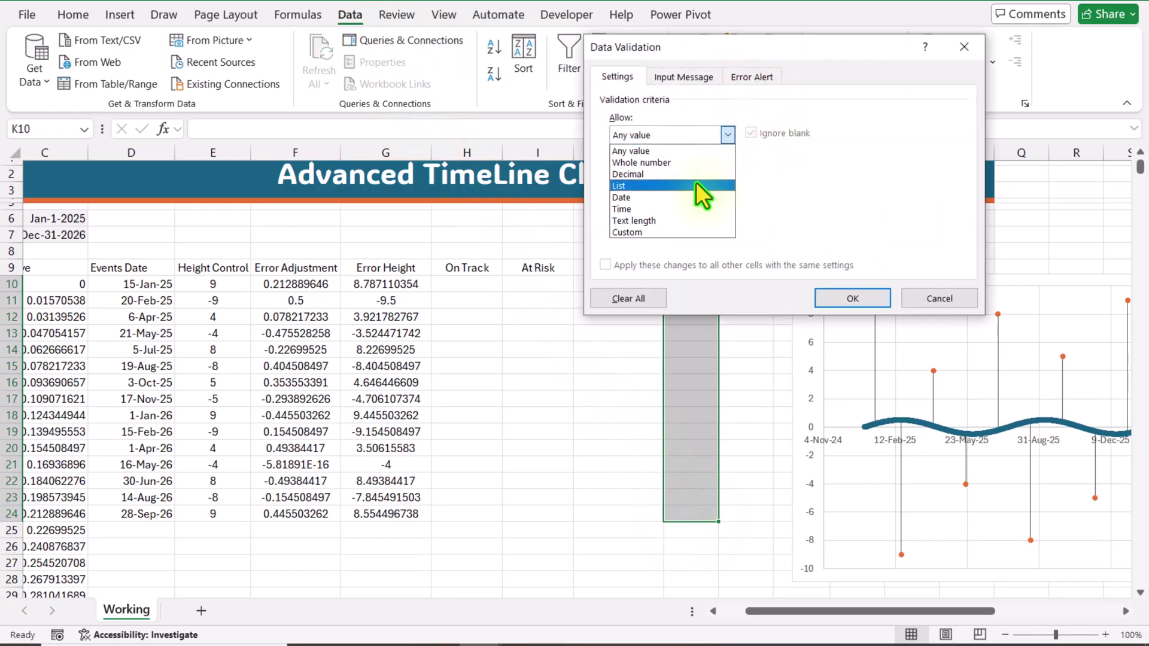
pyautogui.click(695, 183)
pyautogui.click(721, 209)
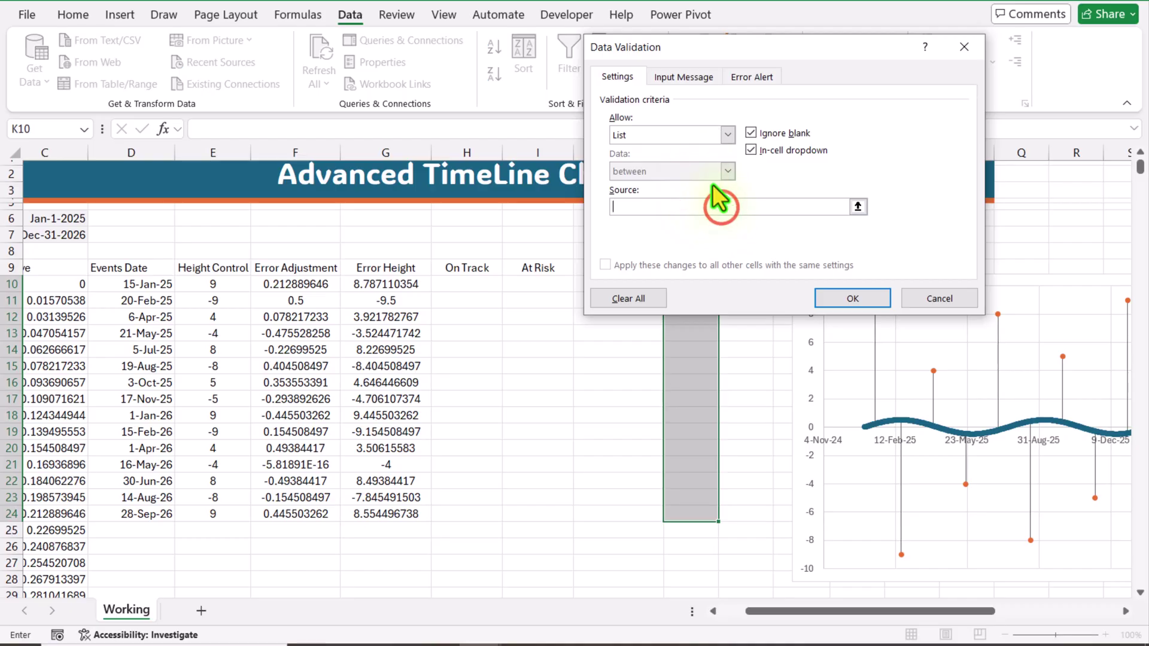
pyautogui.moveTo(662, 49); pyautogui.dragTo(783, 70)
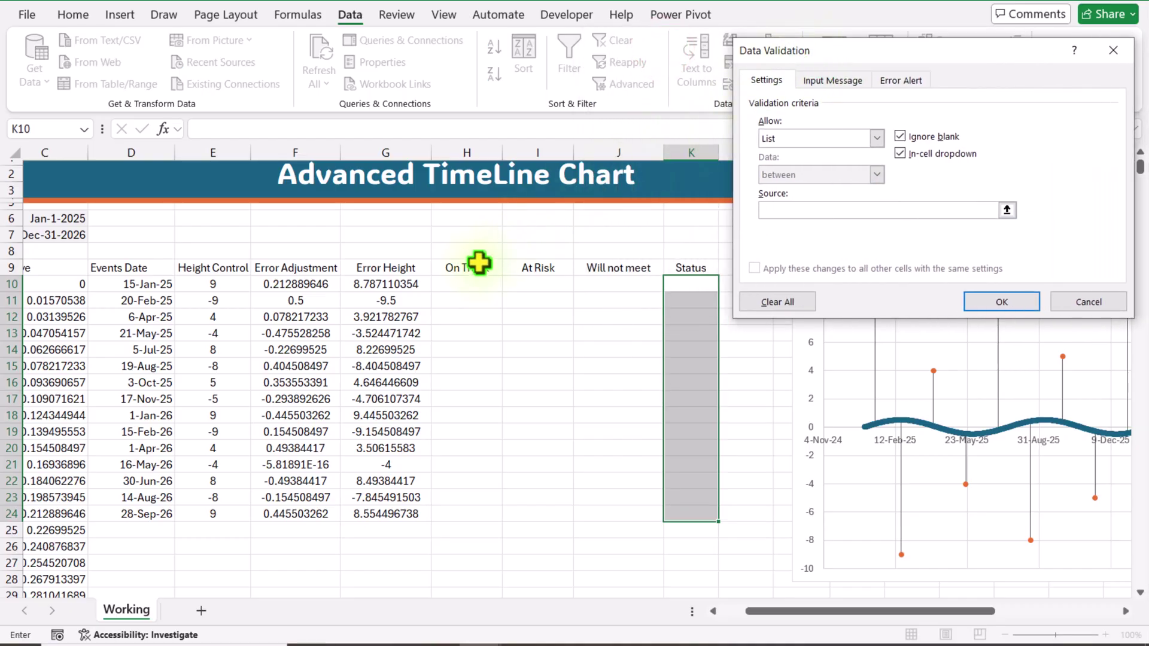
pyautogui.moveTo(471, 266); pyautogui.dragTo(588, 269)
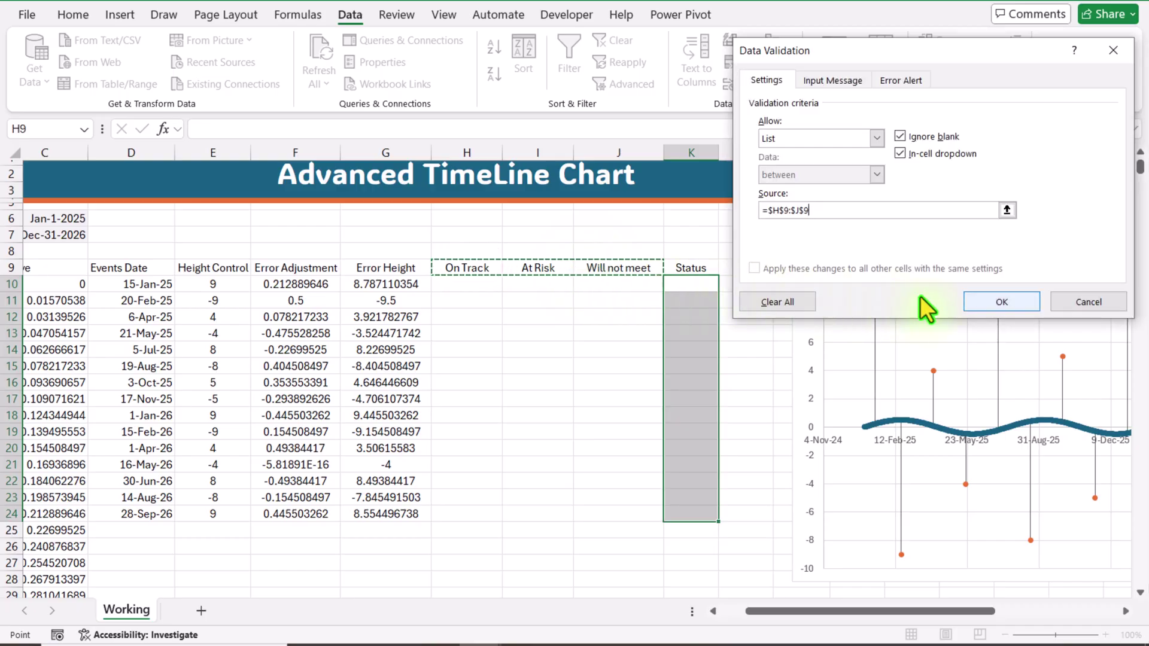
pyautogui.click(1000, 302)
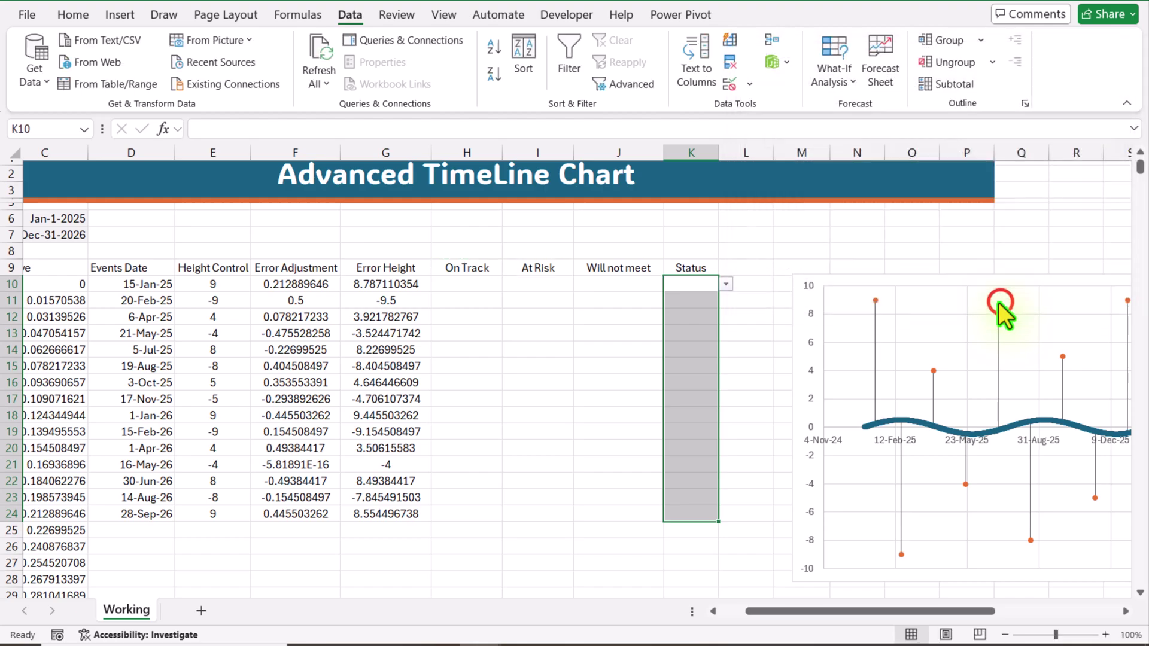
# Step: Fill the Status cells K10:K24 with On Track, At Risk and Will not meet, repeating in that order from K10
pyautogui.click(725, 283)
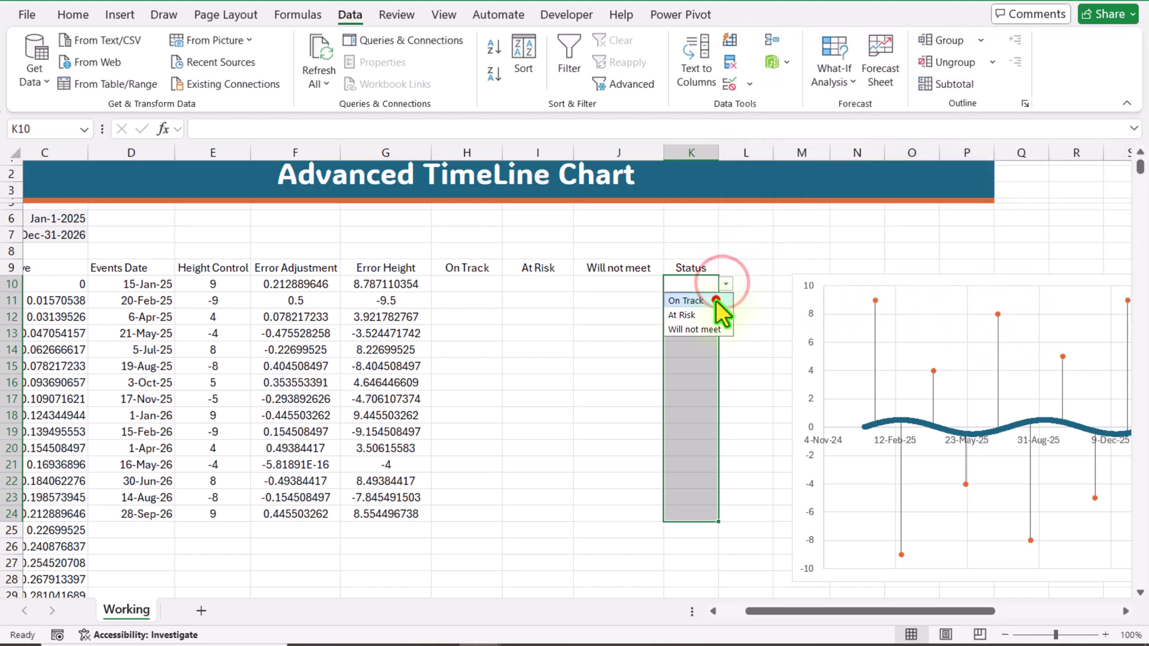
pyautogui.click(715, 299)
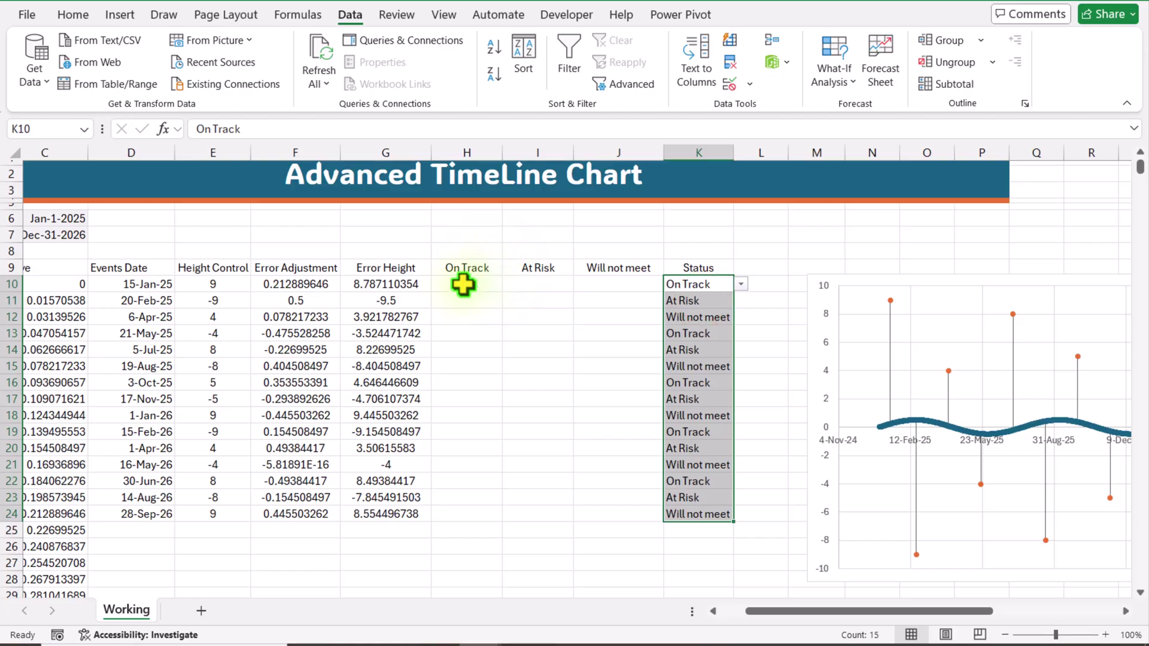
# Step: Enter the formula =IF($K10=H$9,$E10,NA()) in H10, the first On Track cell
pyautogui.moveTo(462, 283); pyautogui.dragTo(598, 510)
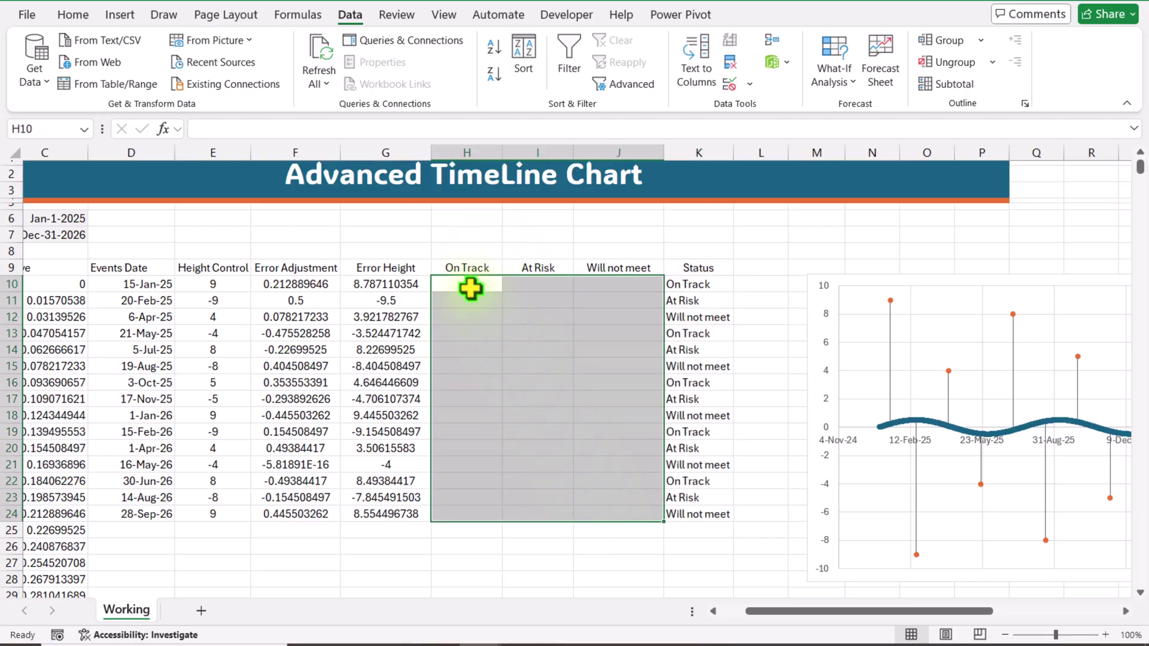
pyautogui.click(471, 289)
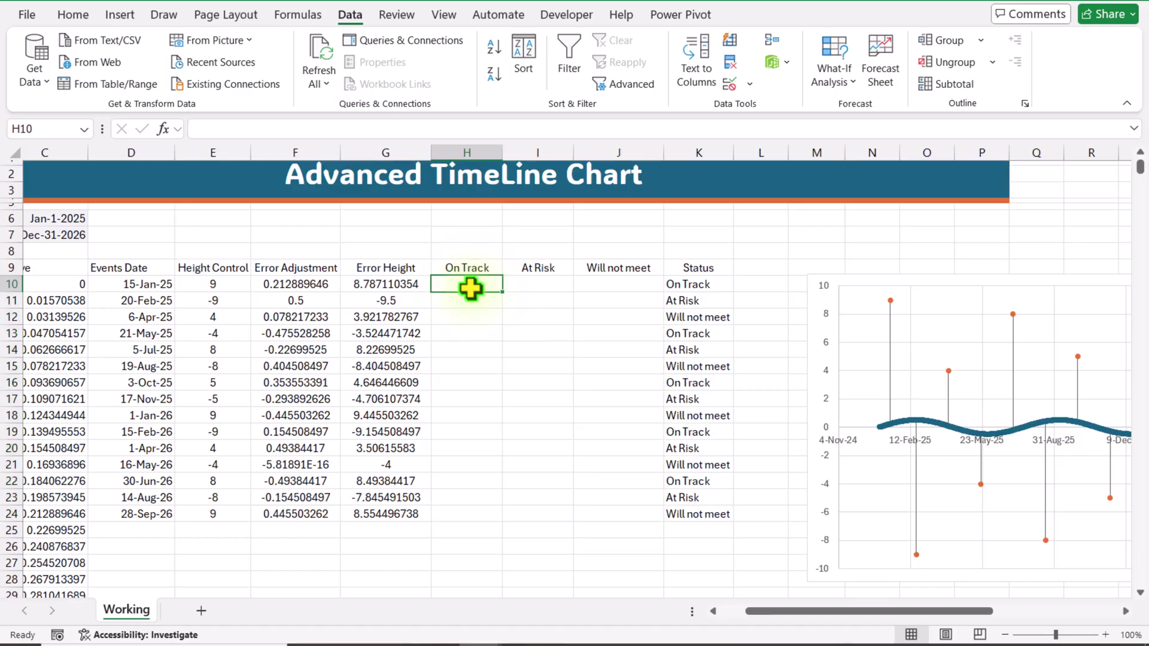
pyautogui.write('=if(')
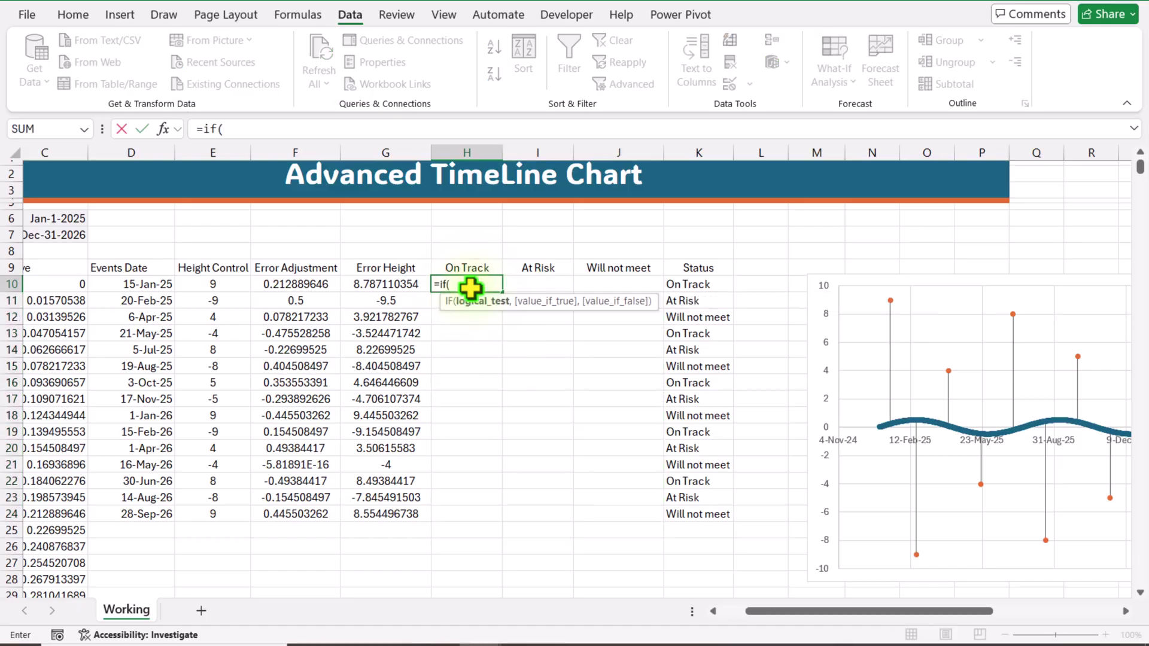
pyautogui.click(691, 286)
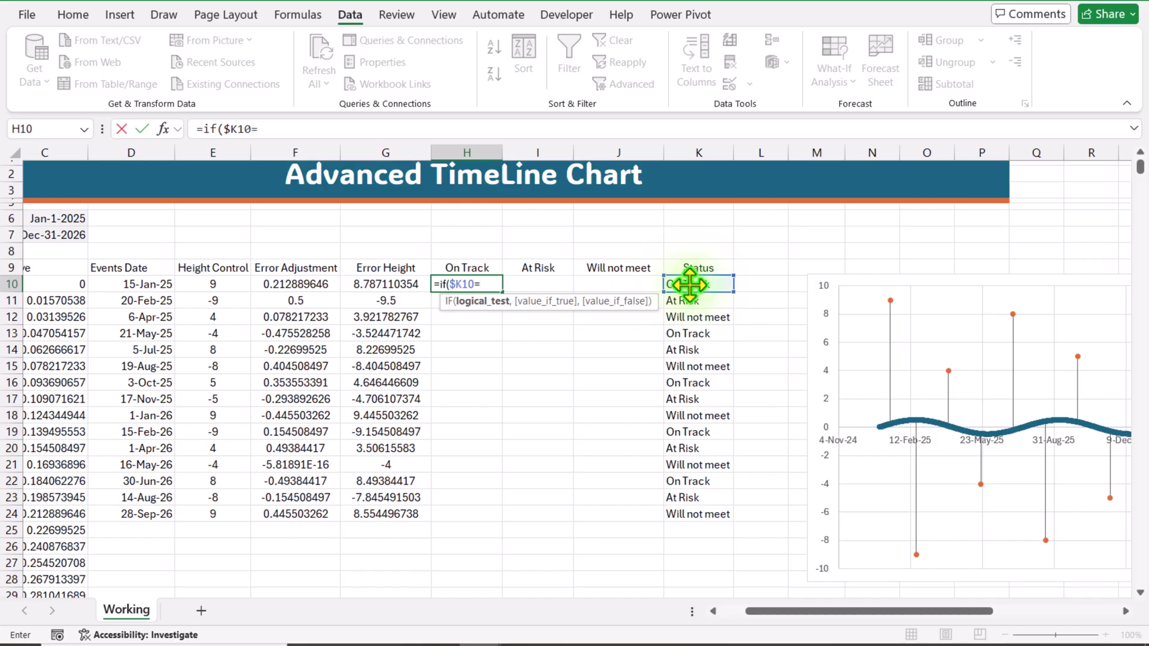
pyautogui.click(488, 268)
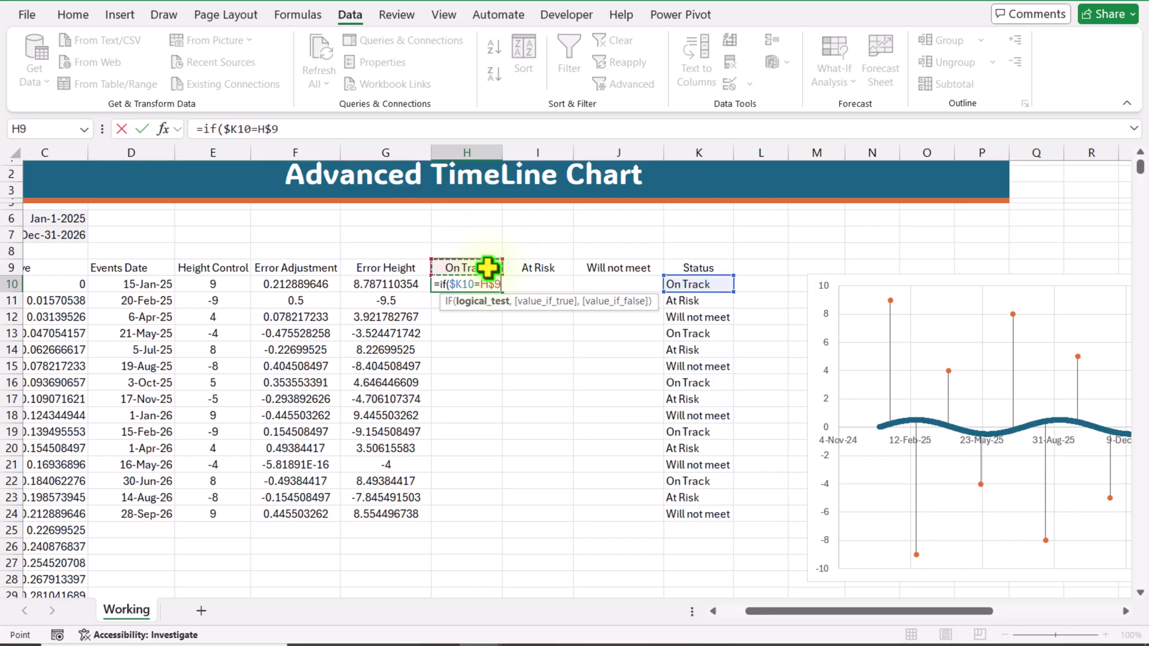
pyautogui.write(',')
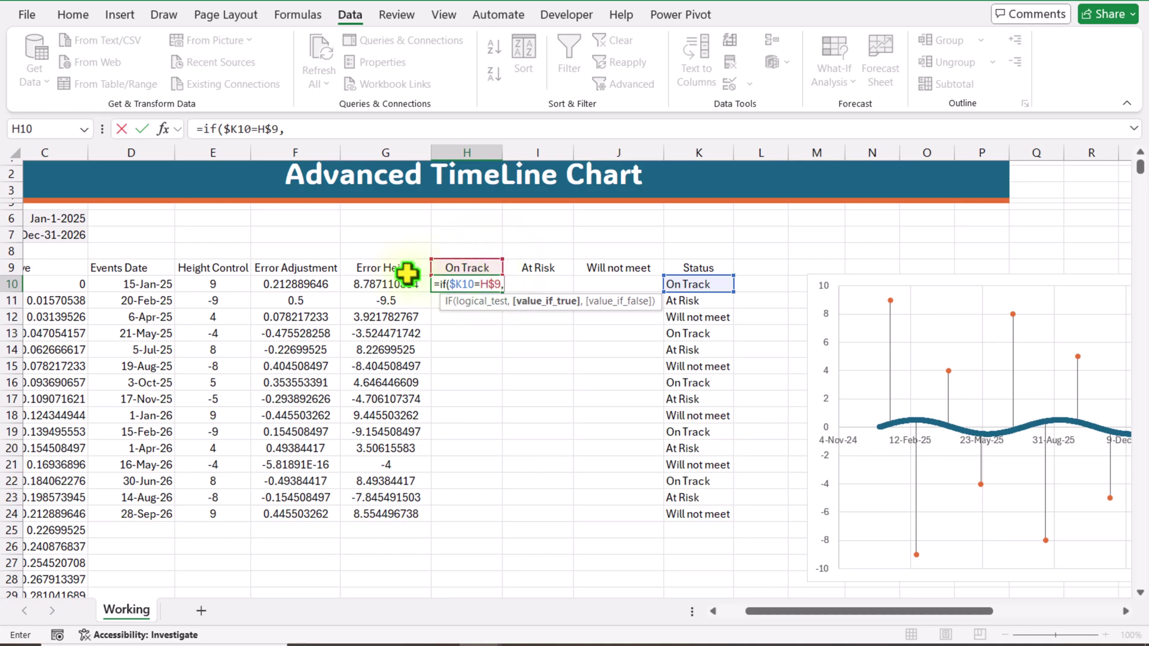
pyautogui.click(233, 286)
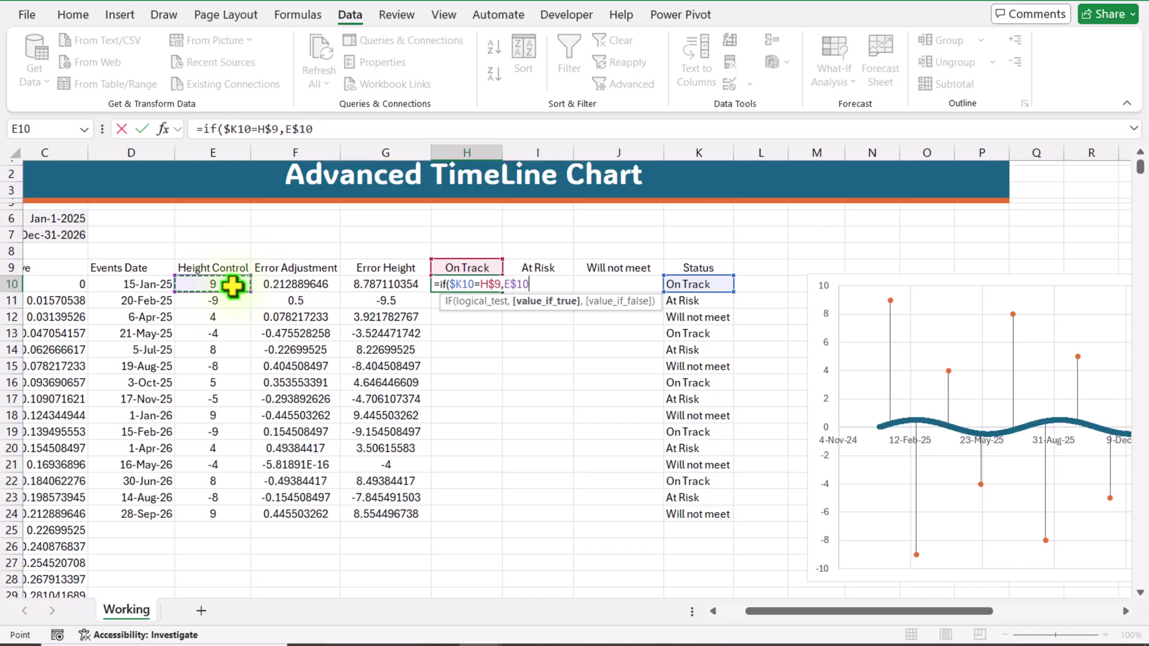
pyautogui.write(',')
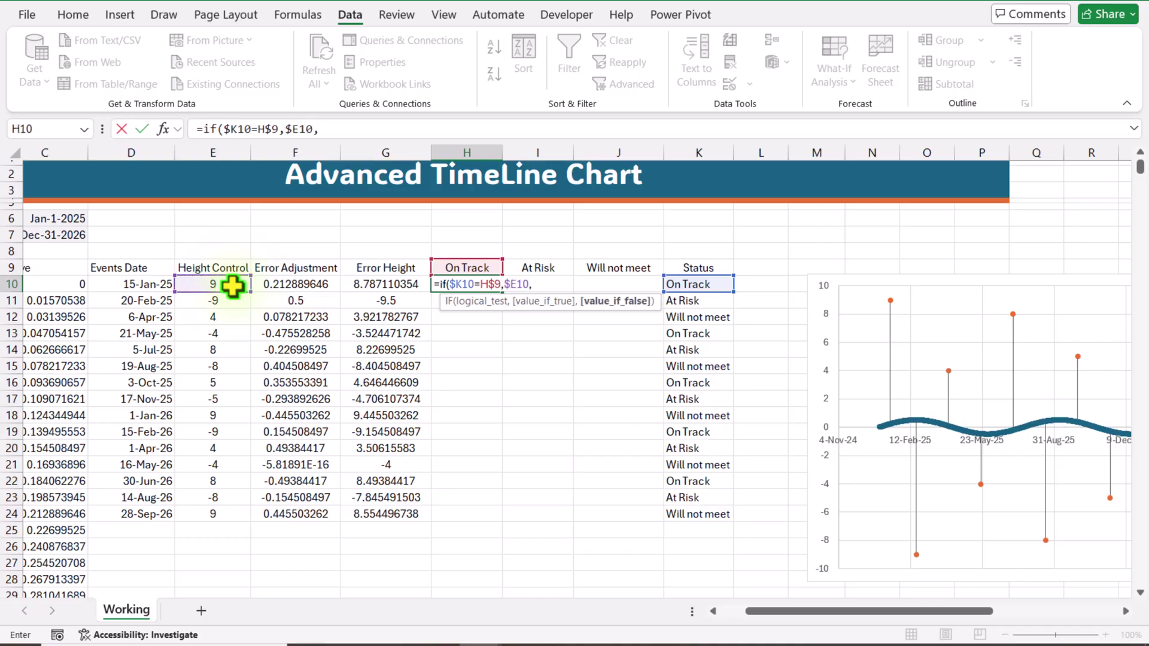
pyautogui.write('NA')
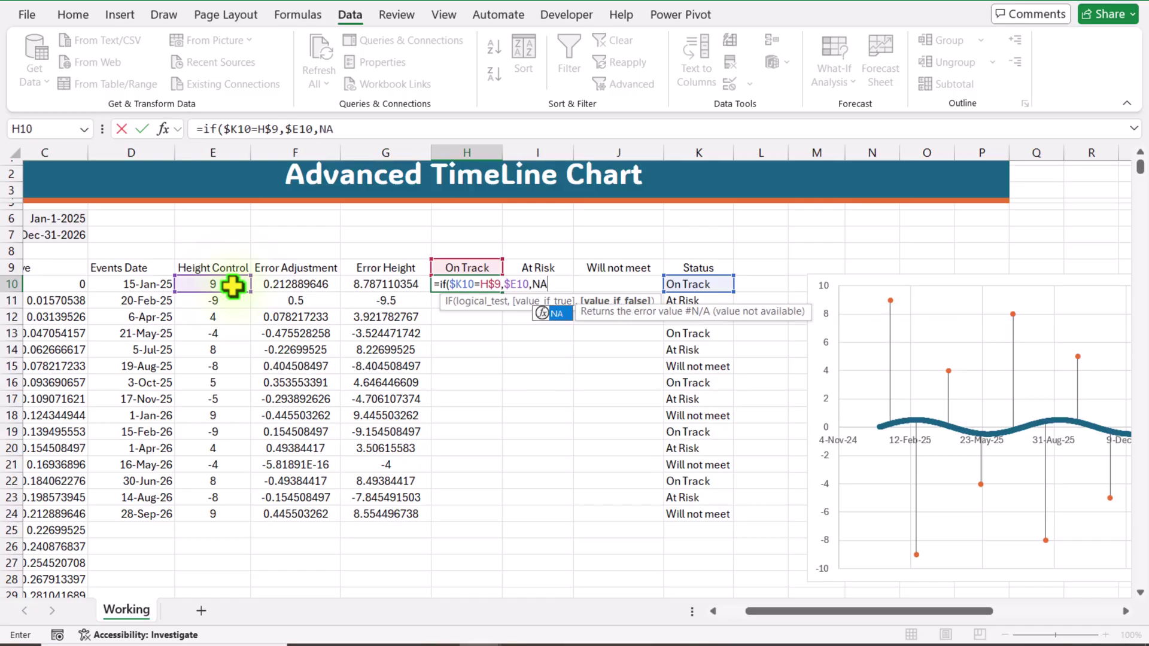
pyautogui.write('()')
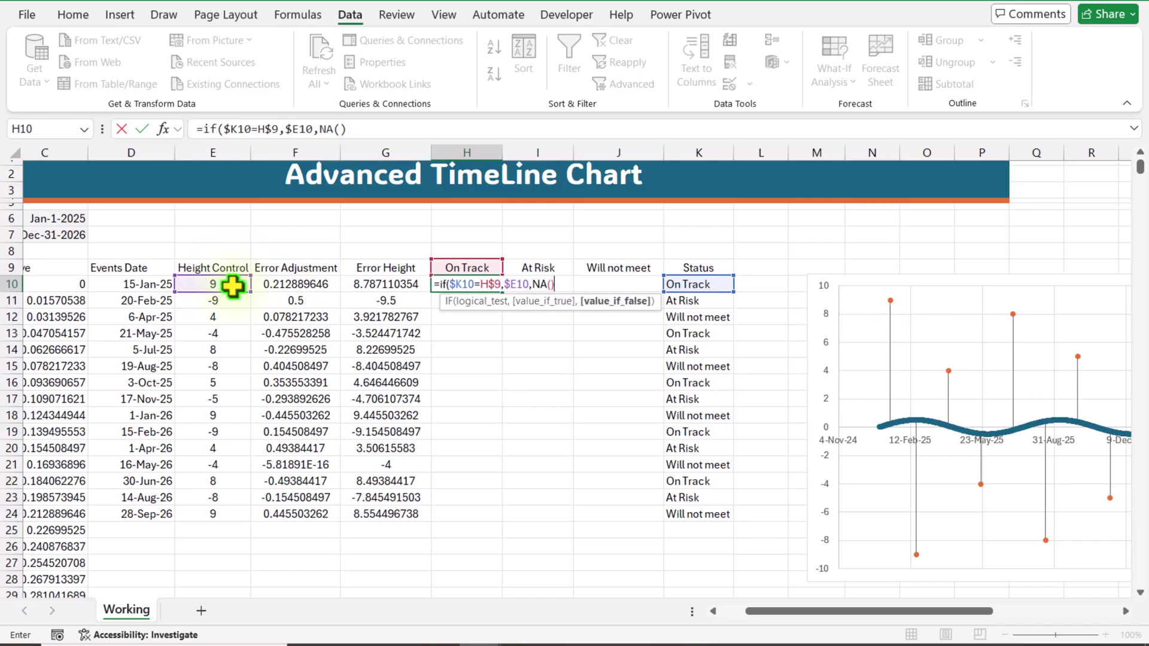
pyautogui.write(')')
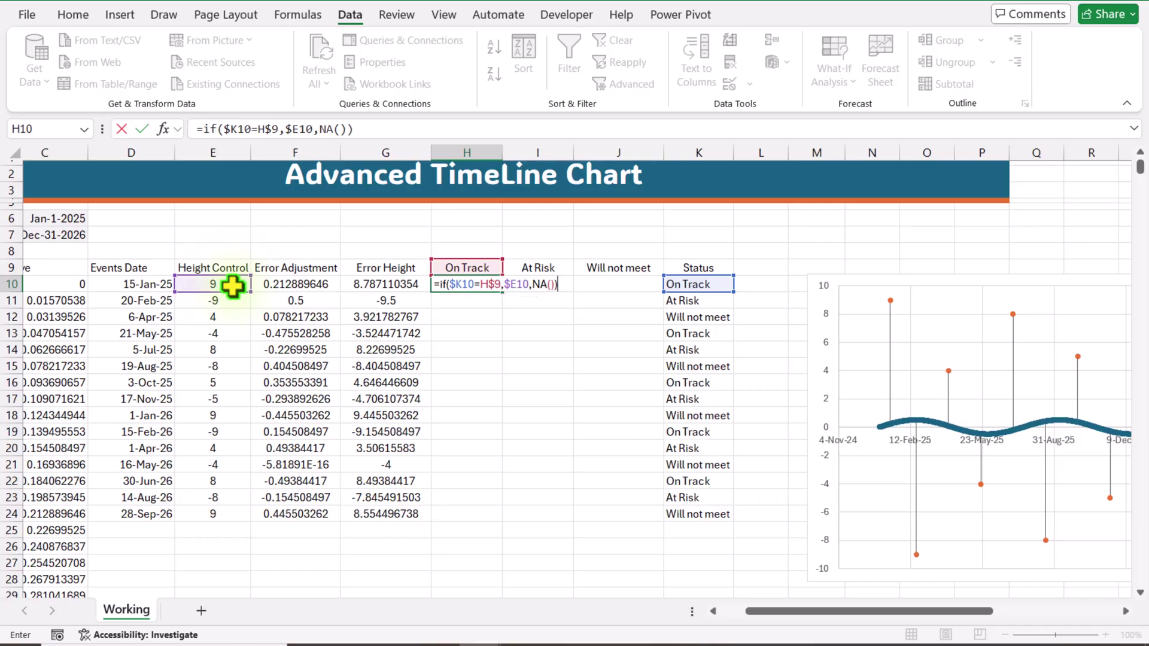
pyautogui.press('Return')
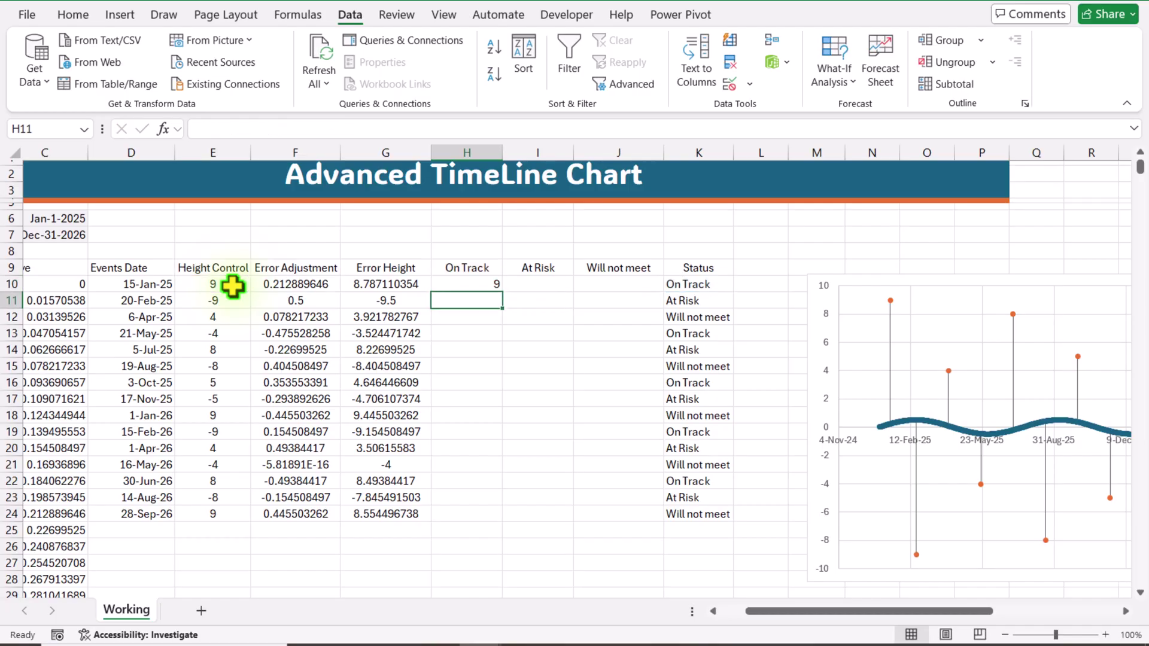
# Step: Copy the H10 formula down to row 24 and across the At Risk and Will not meet columns, filling H10:J24
pyautogui.click(488, 285)
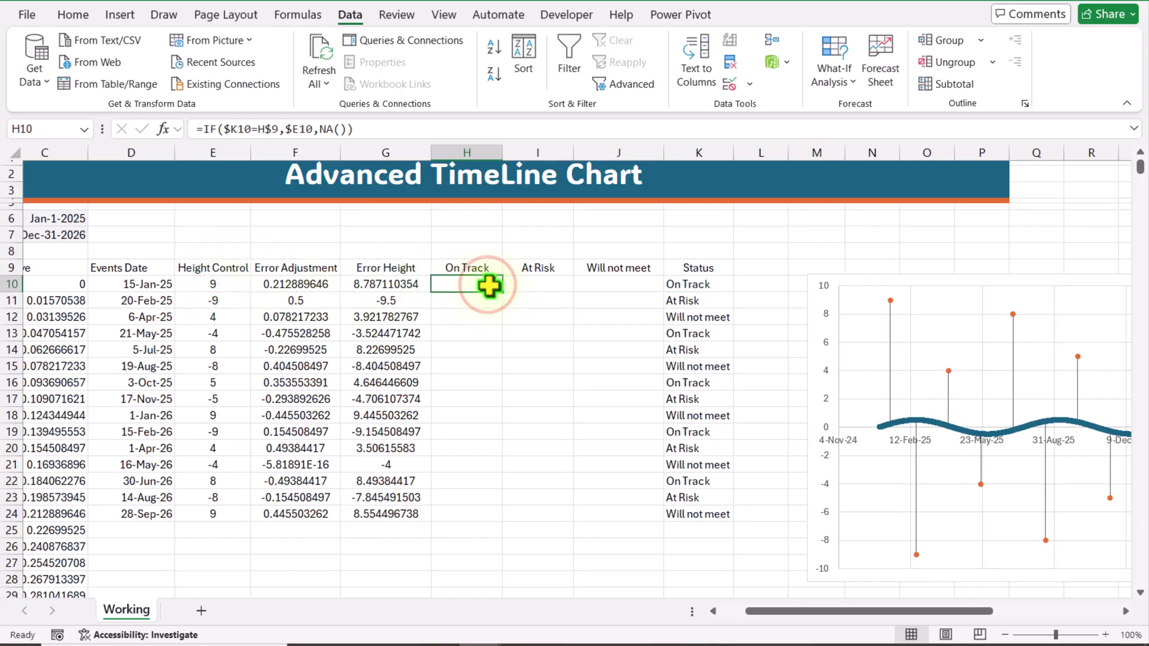
pyautogui.moveTo(503, 295)
pyautogui.mouseDown()
pyautogui.moveTo(504, 521)
pyautogui.moveTo(504, 291)
pyautogui.mouseUp()
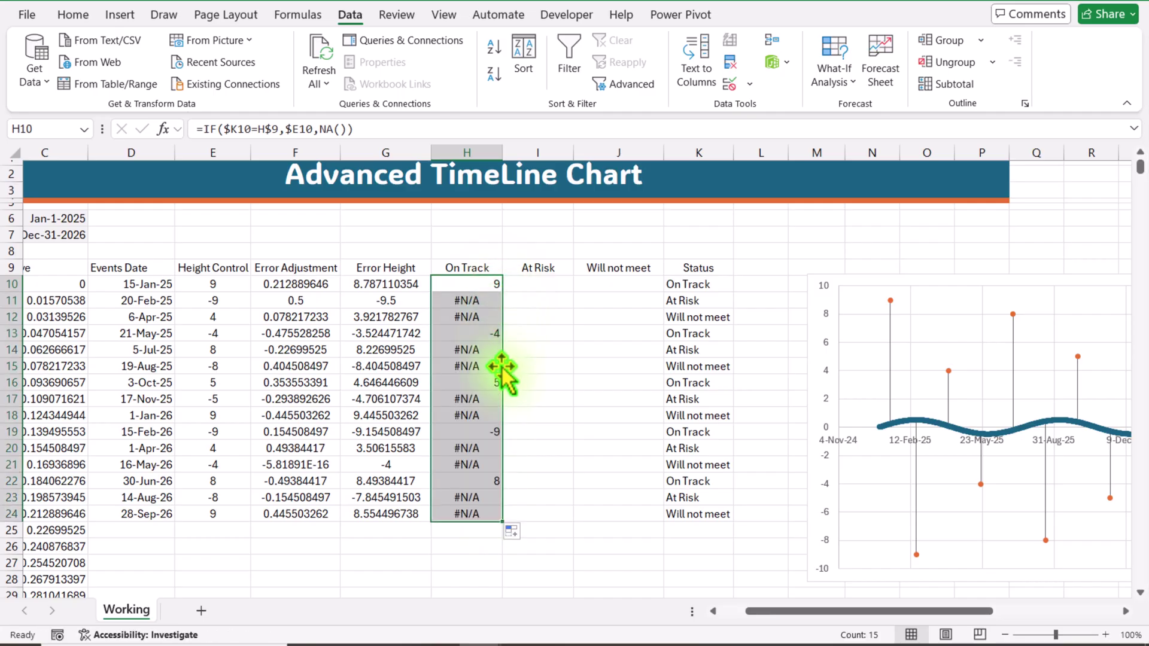
pyautogui.moveTo(503, 524); pyautogui.dragTo(628, 526)
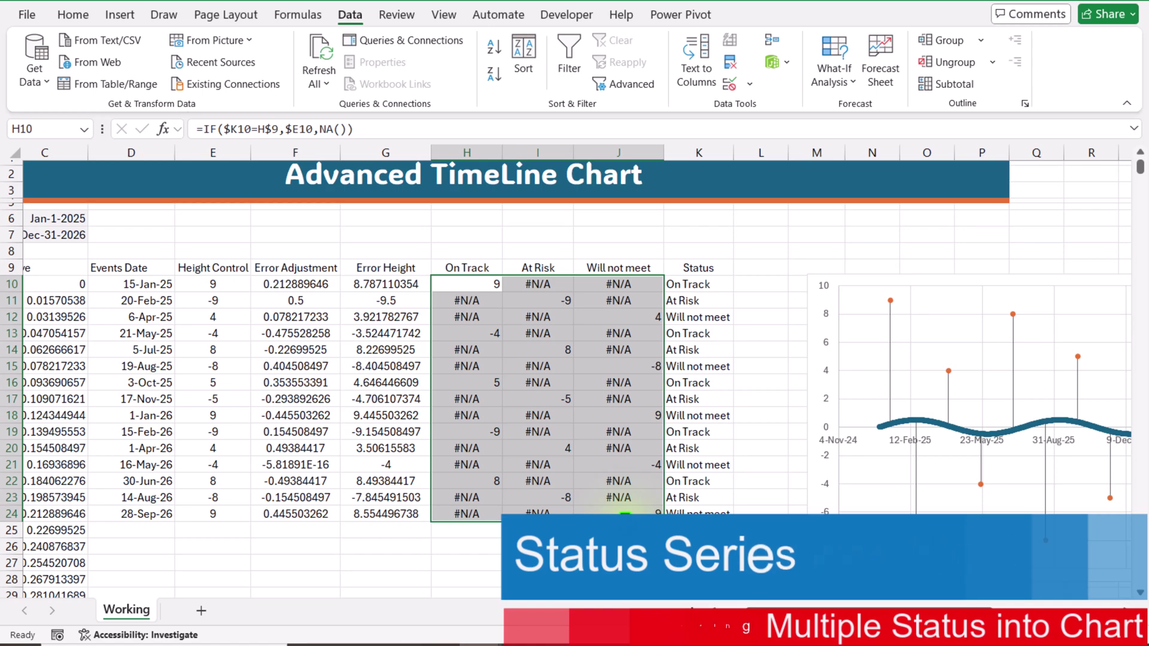
# Step: Add an On Track series to the timeline chart, named from H9, with X values D10:D25 and Y values H10:H24
pyautogui.click(856, 276)
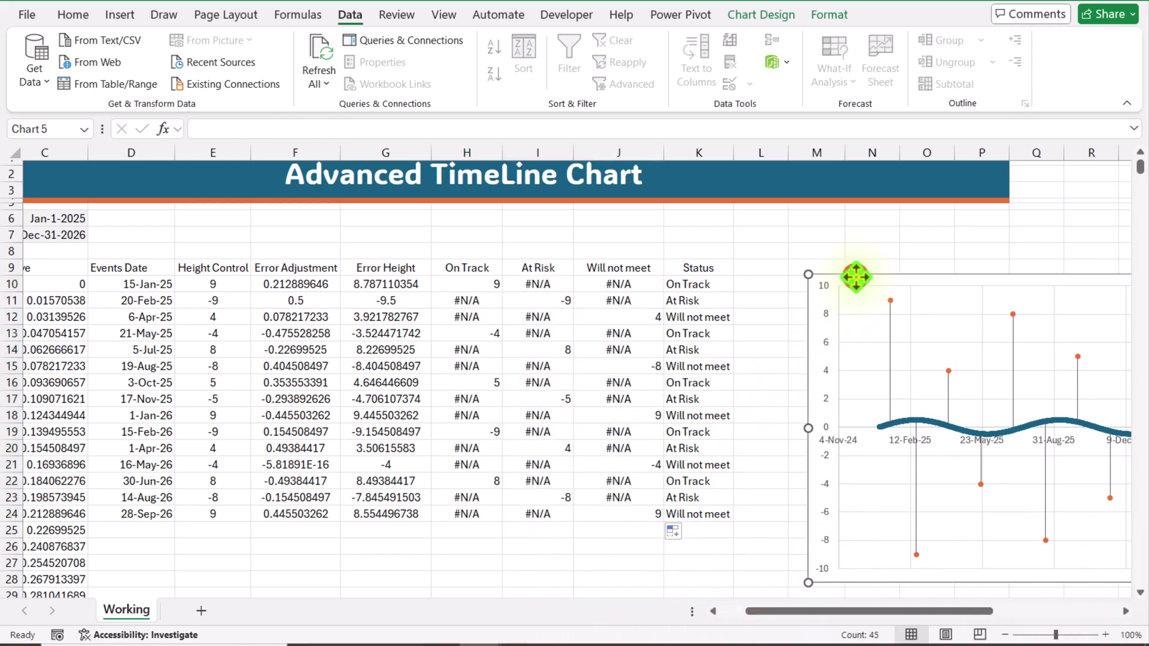
pyautogui.click(756, 15)
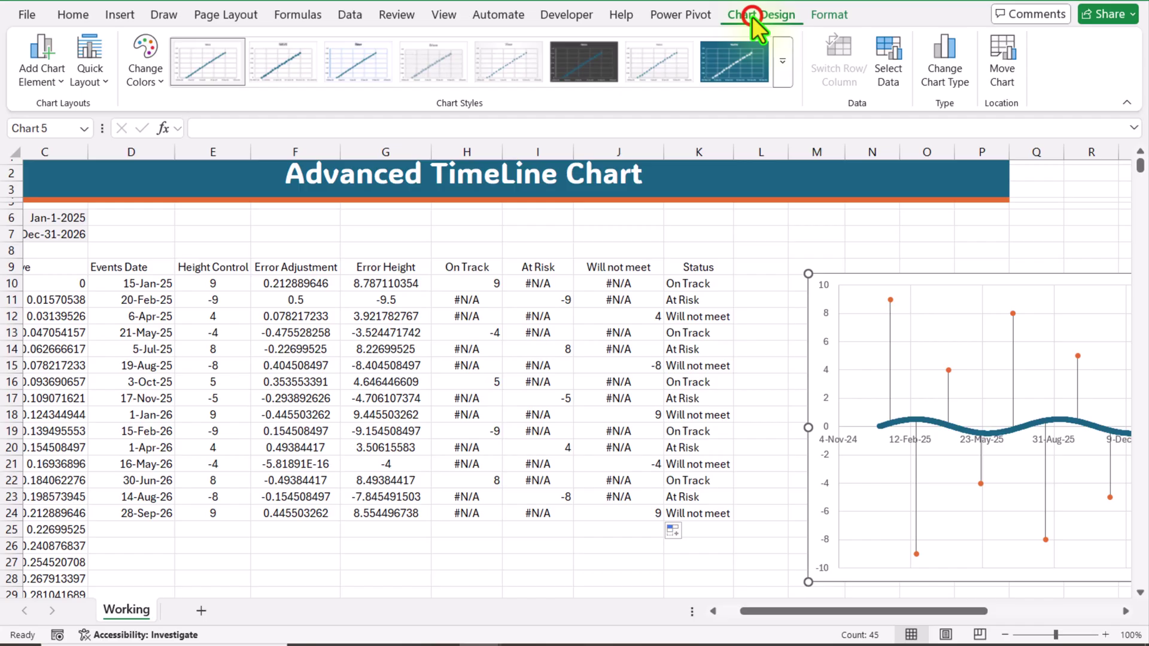
pyautogui.click(883, 83)
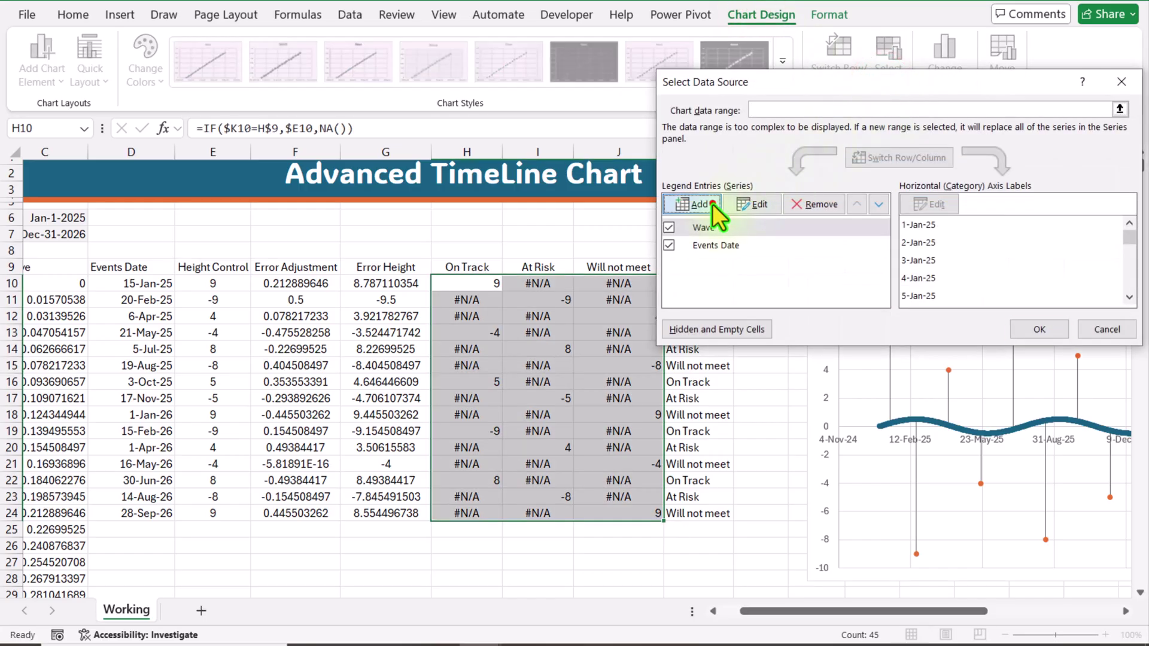
pyautogui.click(712, 204)
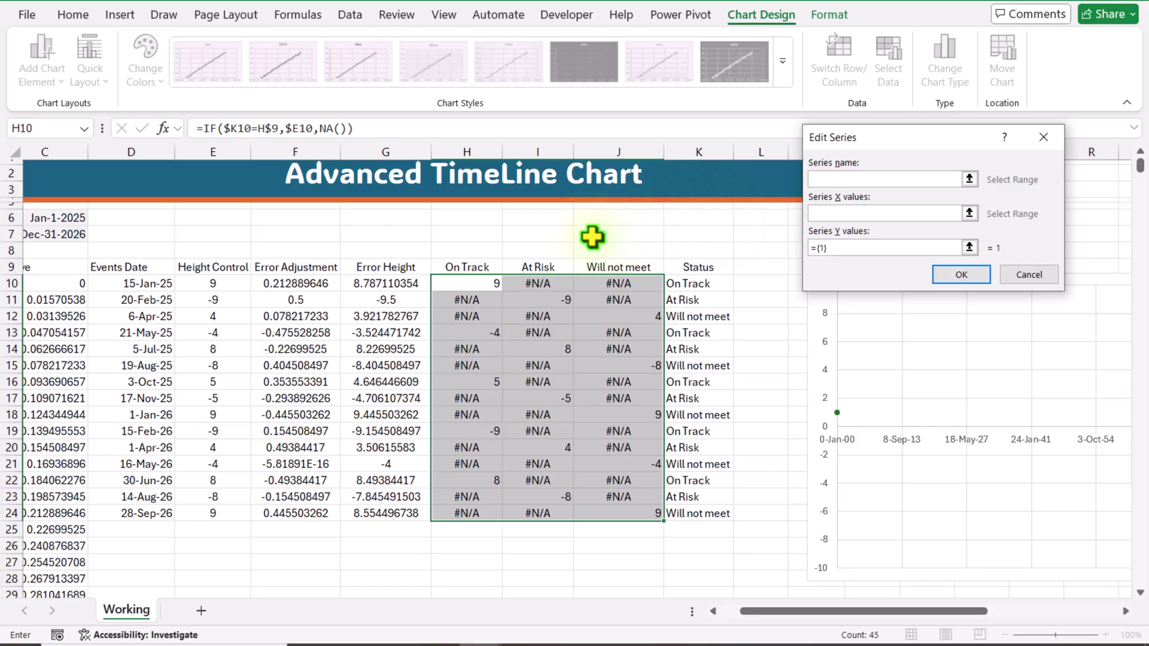
pyautogui.click(479, 268)
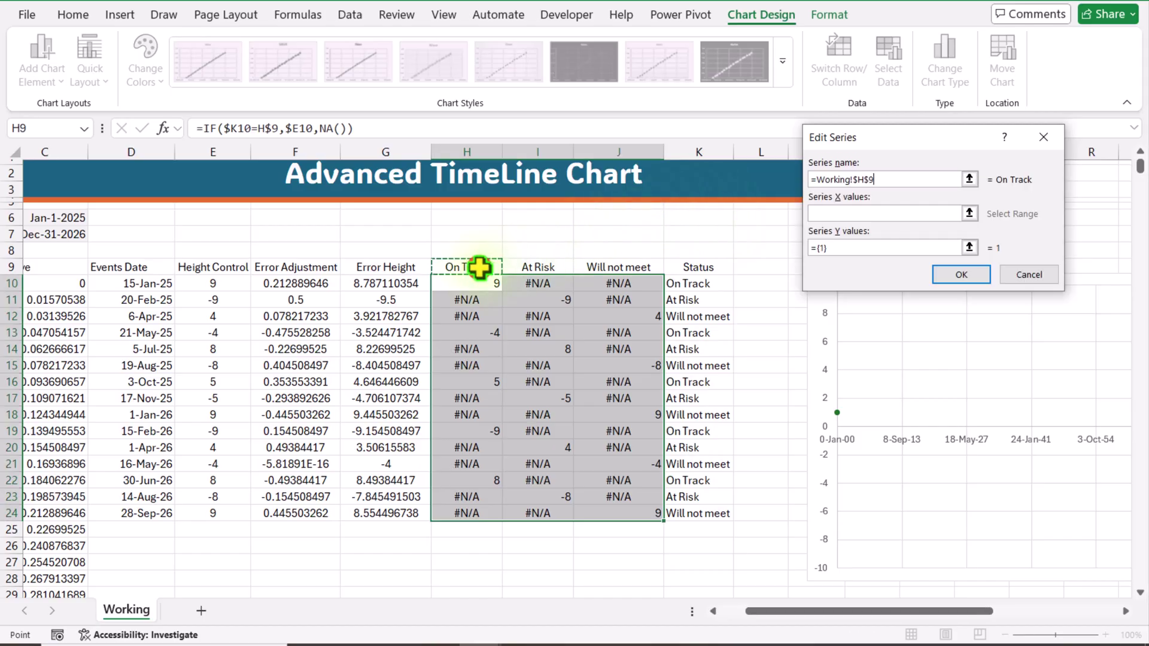
pyautogui.click(830, 214)
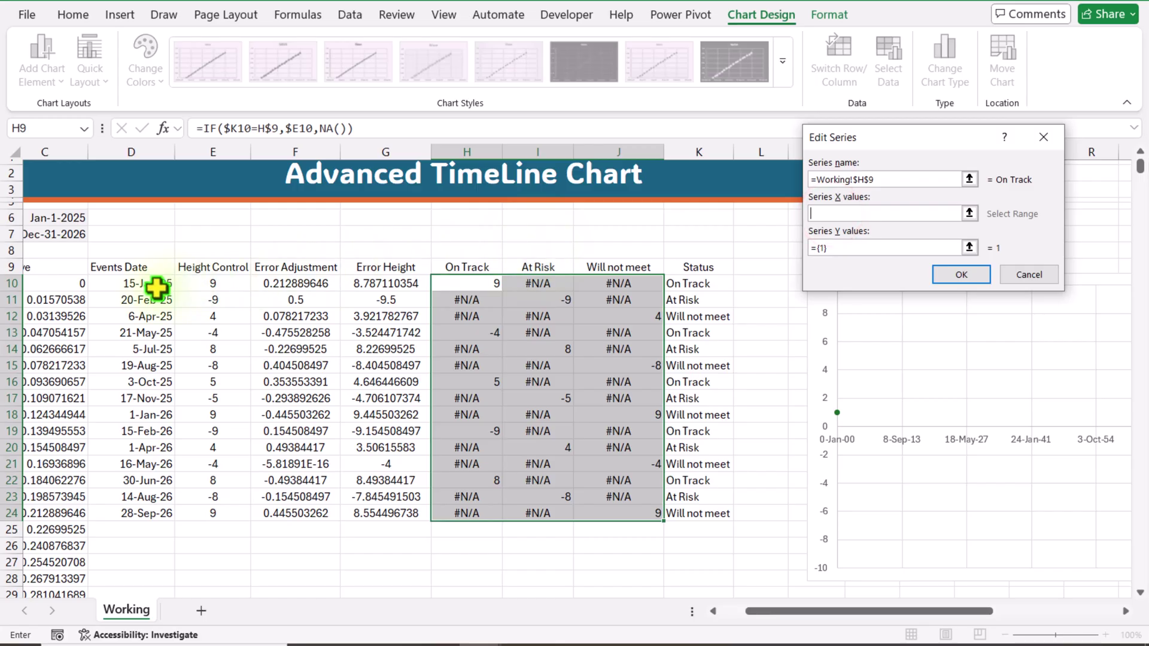
pyautogui.moveTo(155, 287); pyautogui.dragTo(141, 530)
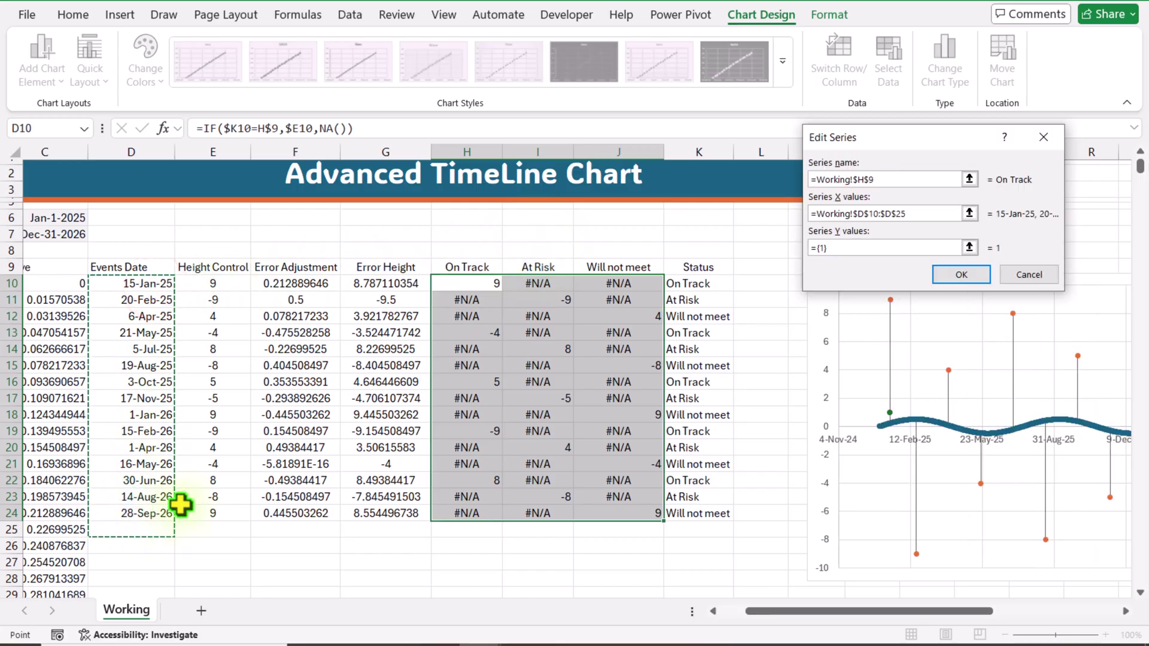
pyautogui.click(833, 247)
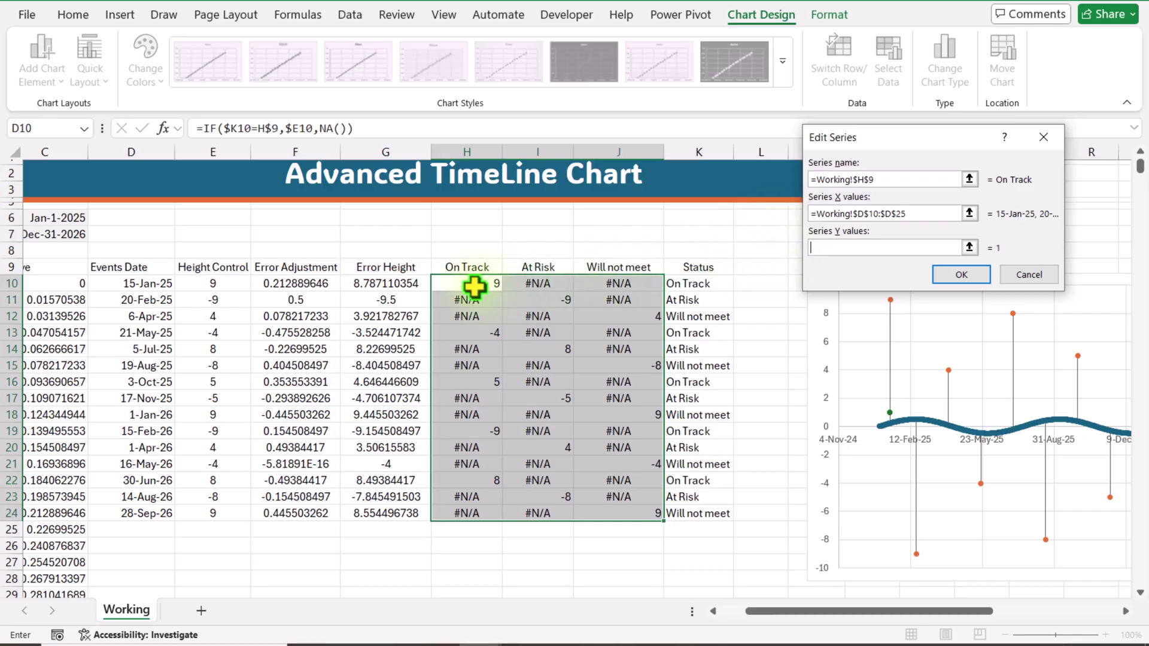
pyautogui.moveTo(471, 283); pyautogui.dragTo(478, 515)
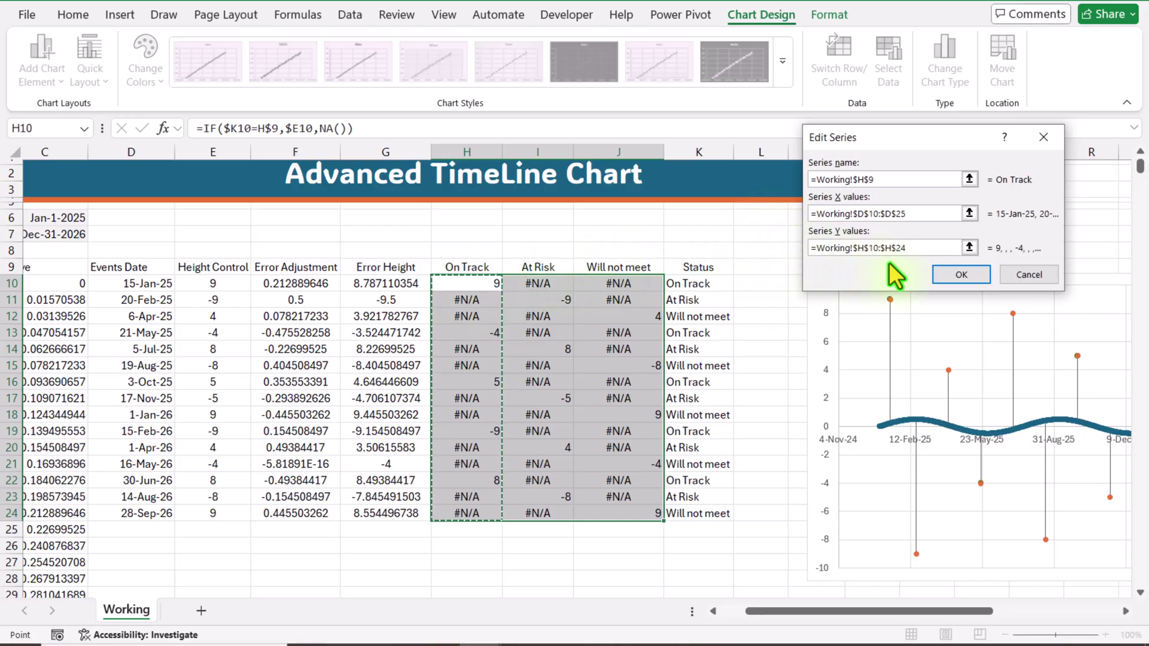
pyautogui.click(960, 274)
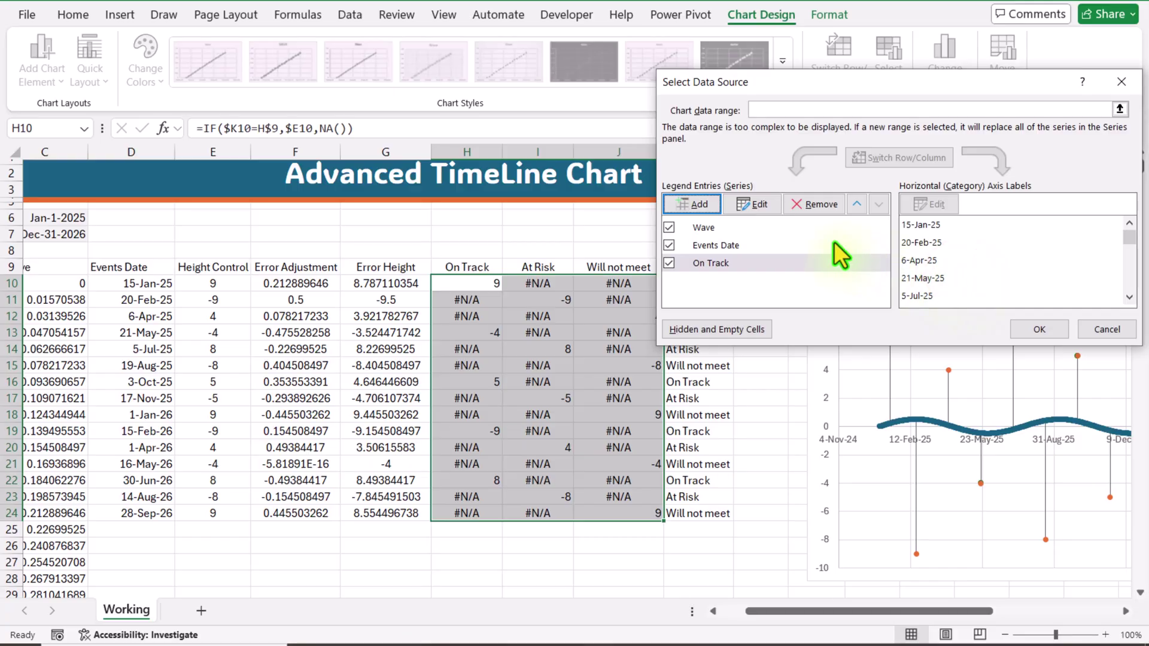
# Step: Add an At Risk series to the chart, named from I9, with X values D10:D24 and Y values I10:I24
pyautogui.click(695, 204)
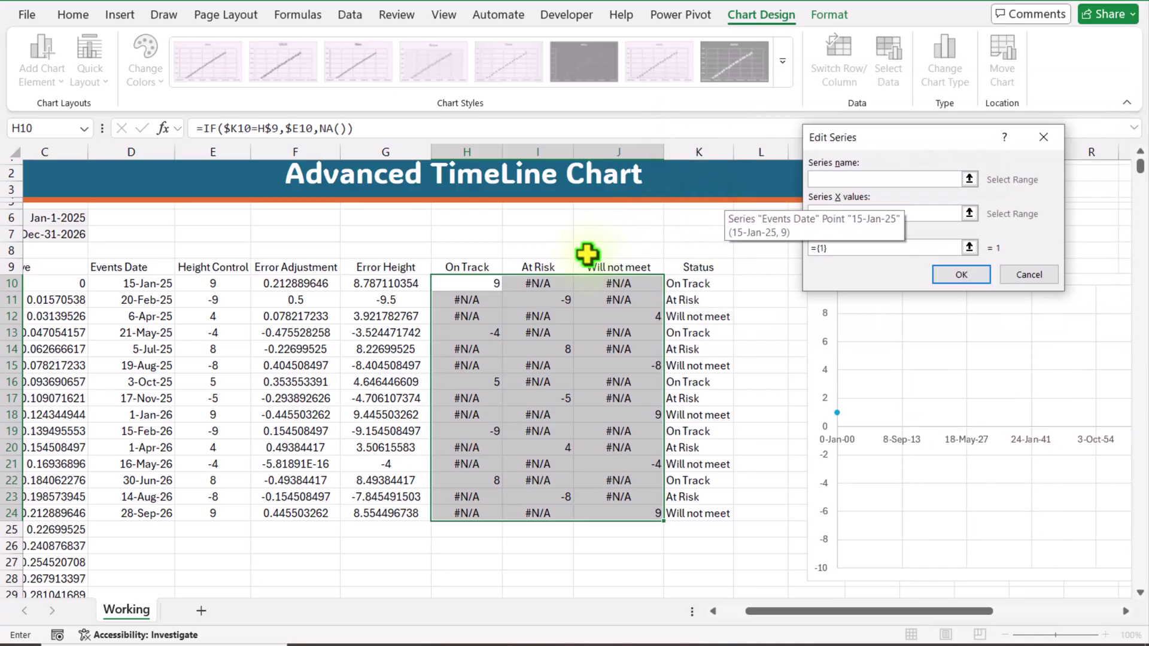
pyautogui.click(557, 267)
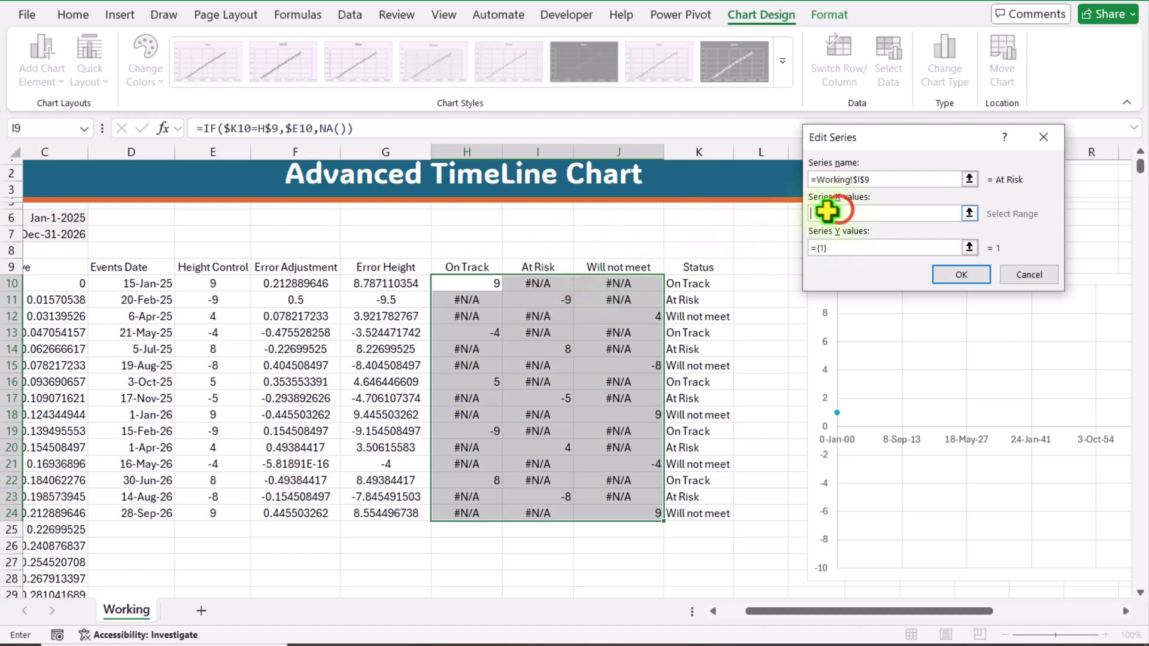
pyautogui.moveTo(161, 285); pyautogui.dragTo(157, 502)
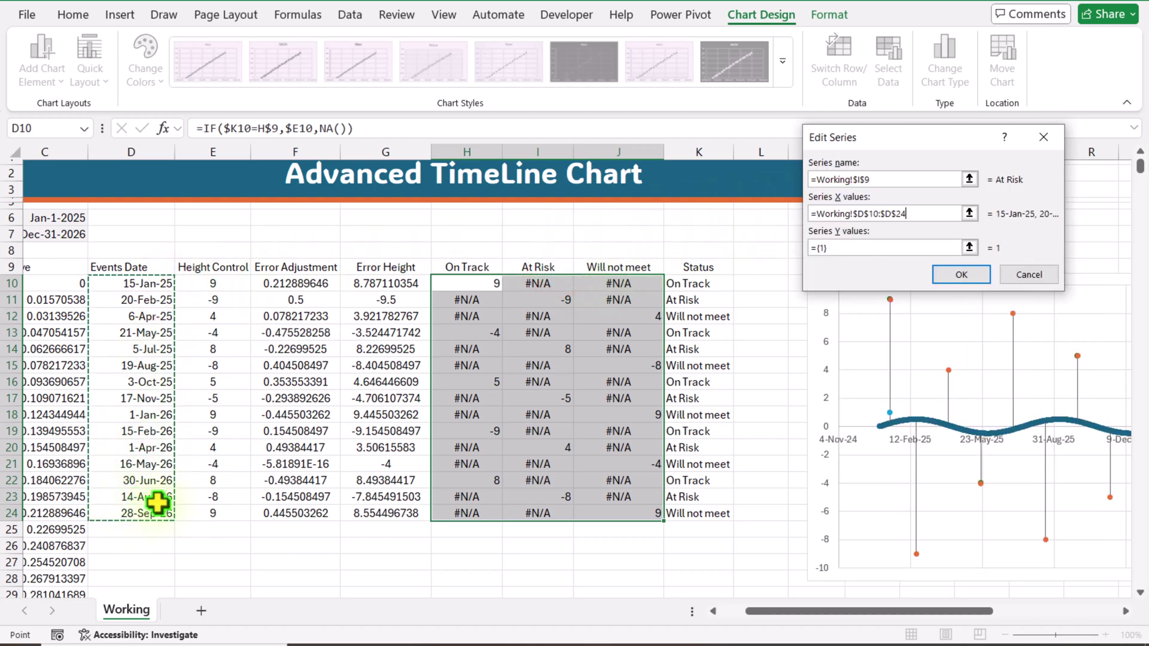
pyautogui.click(838, 246)
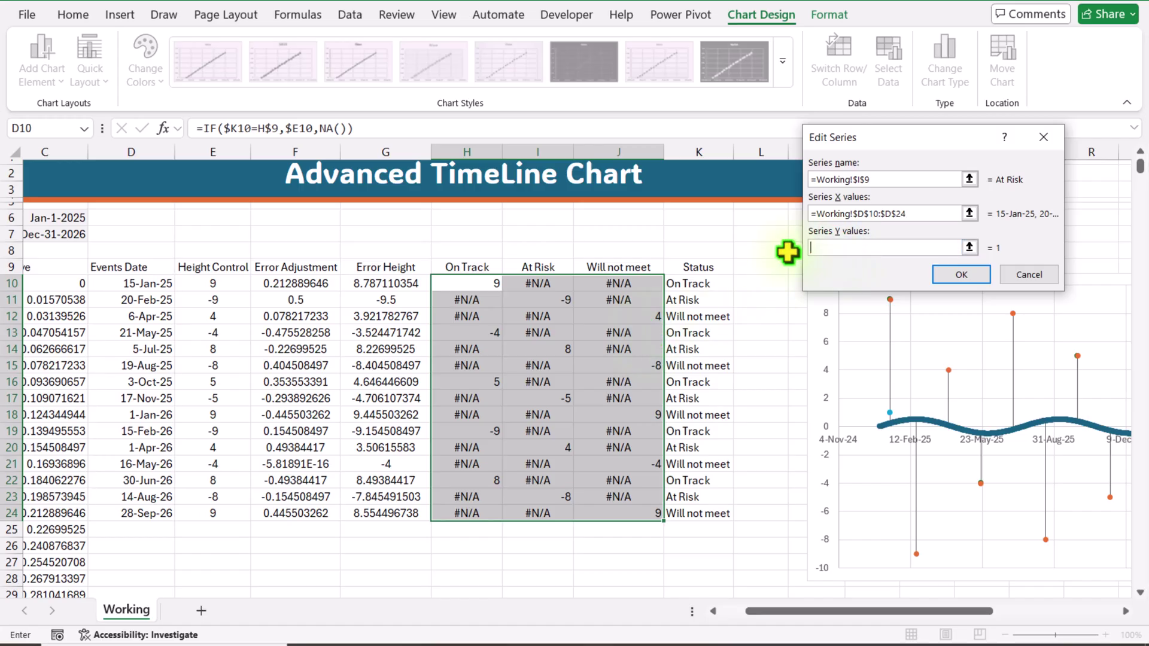
pyautogui.moveTo(546, 281); pyautogui.dragTo(537, 509)
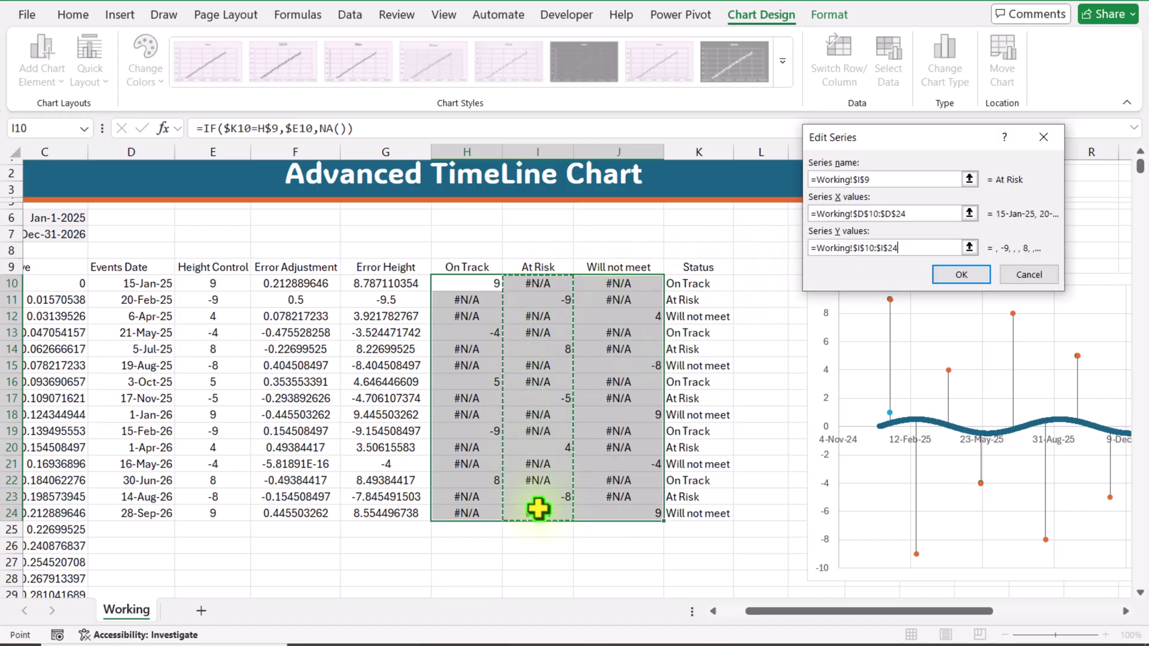
pyautogui.click(958, 276)
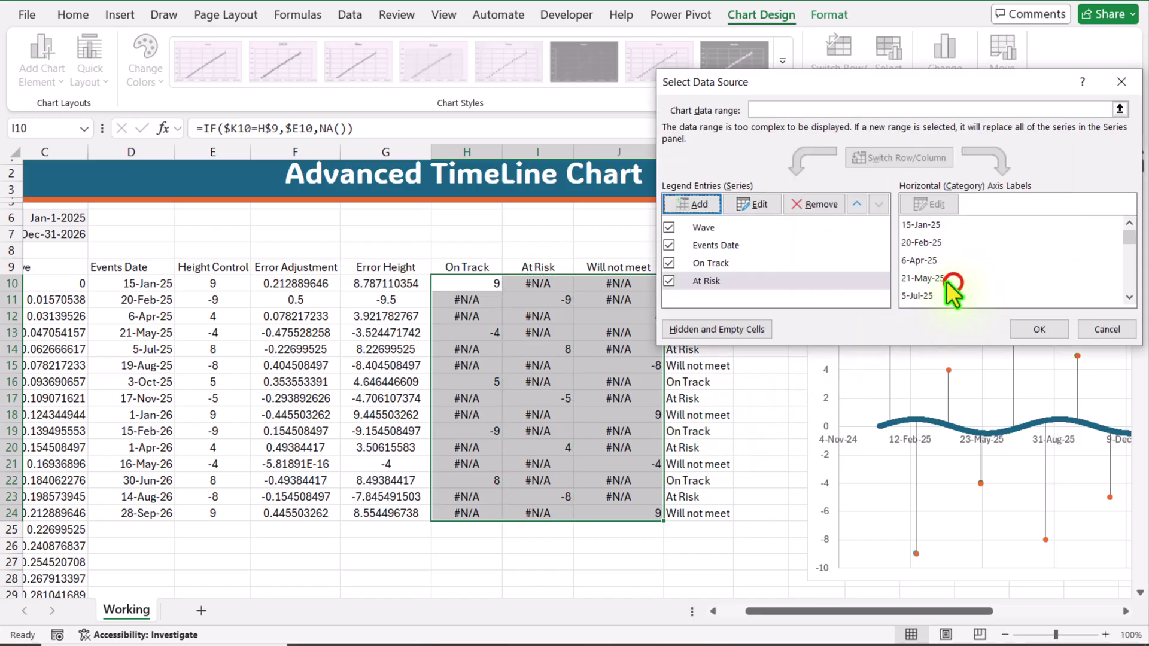
# Step: Add a Will not meet series to the chart, named from J9, with X values D10:D24 and Y values J10:J24
pyautogui.click(705, 204)
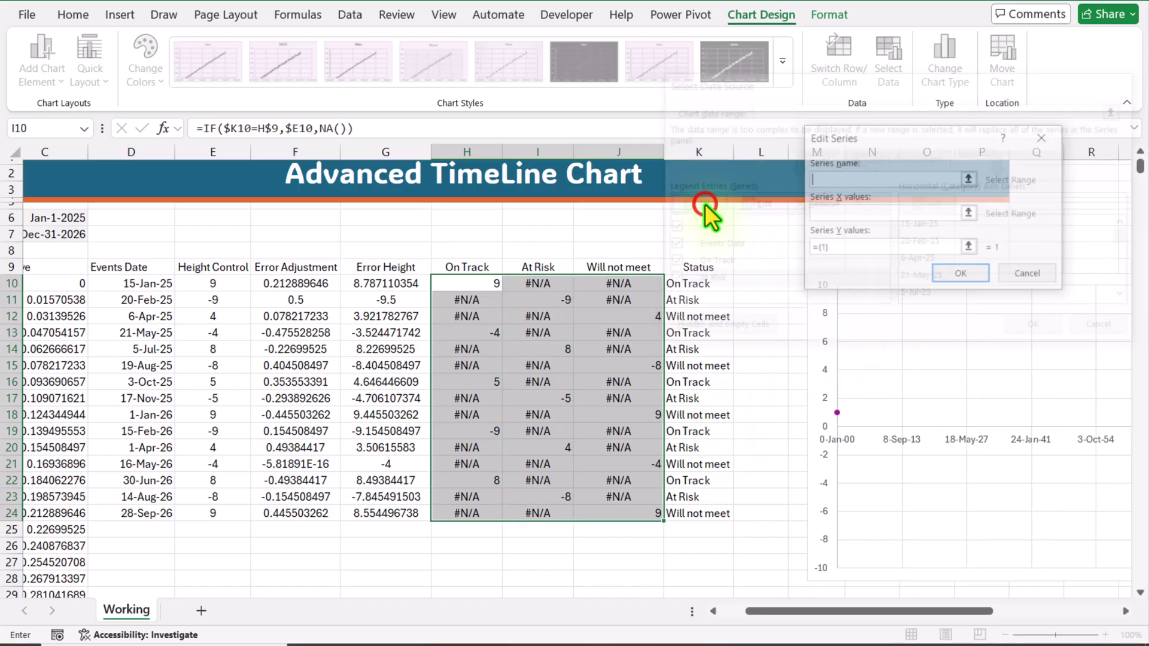
pyautogui.click(634, 267)
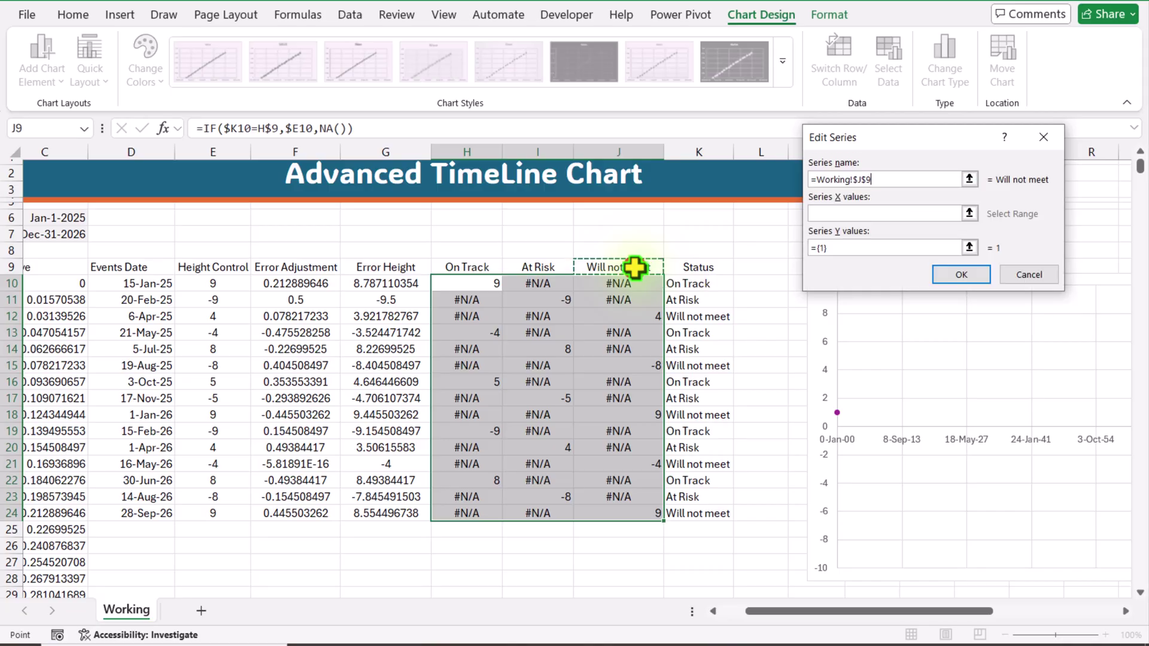
pyautogui.click(839, 210)
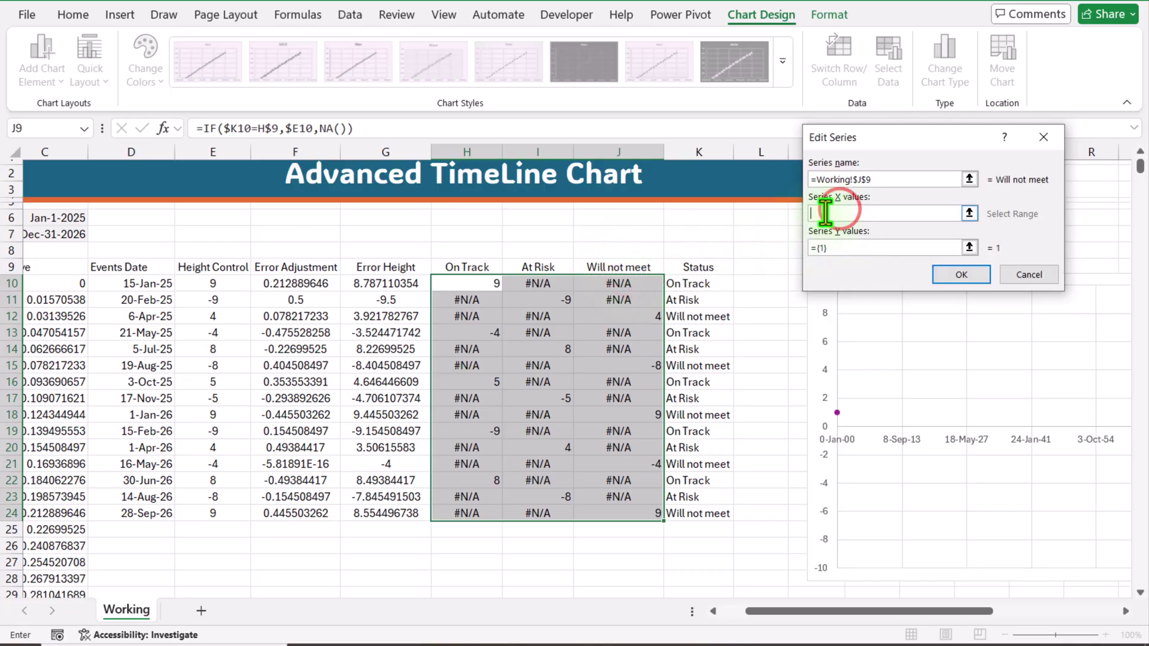
pyautogui.moveTo(157, 284); pyautogui.dragTo(142, 510)
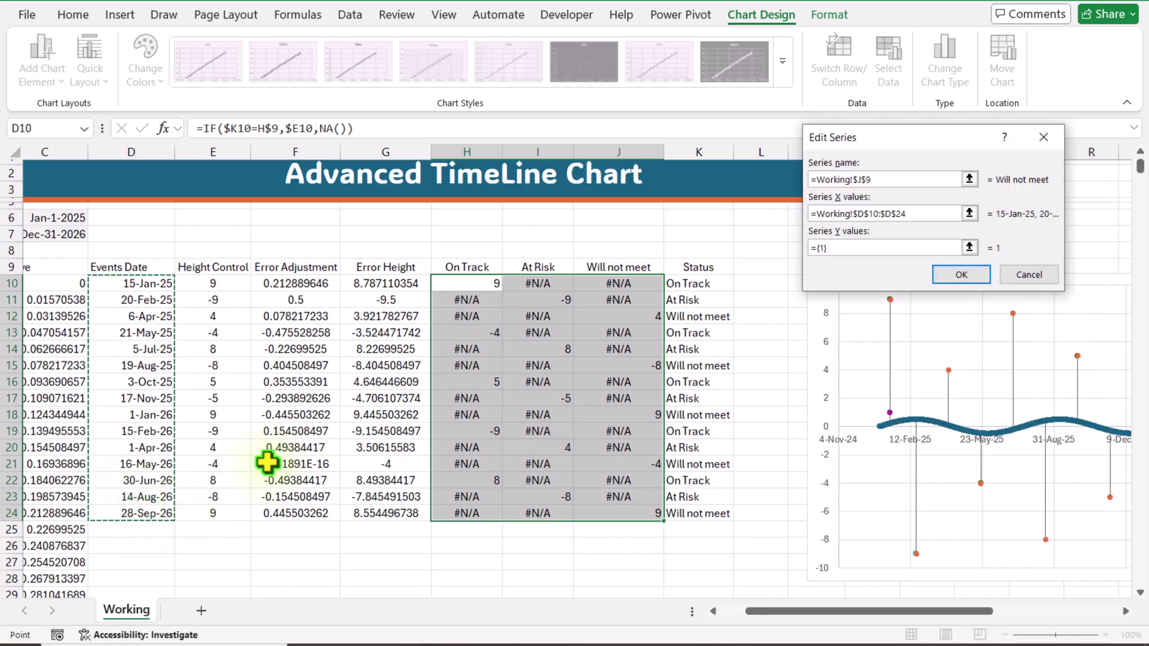
pyautogui.click(840, 247)
pyautogui.hotkey('ctrl', 'a')
pyautogui.press('BackSpace')
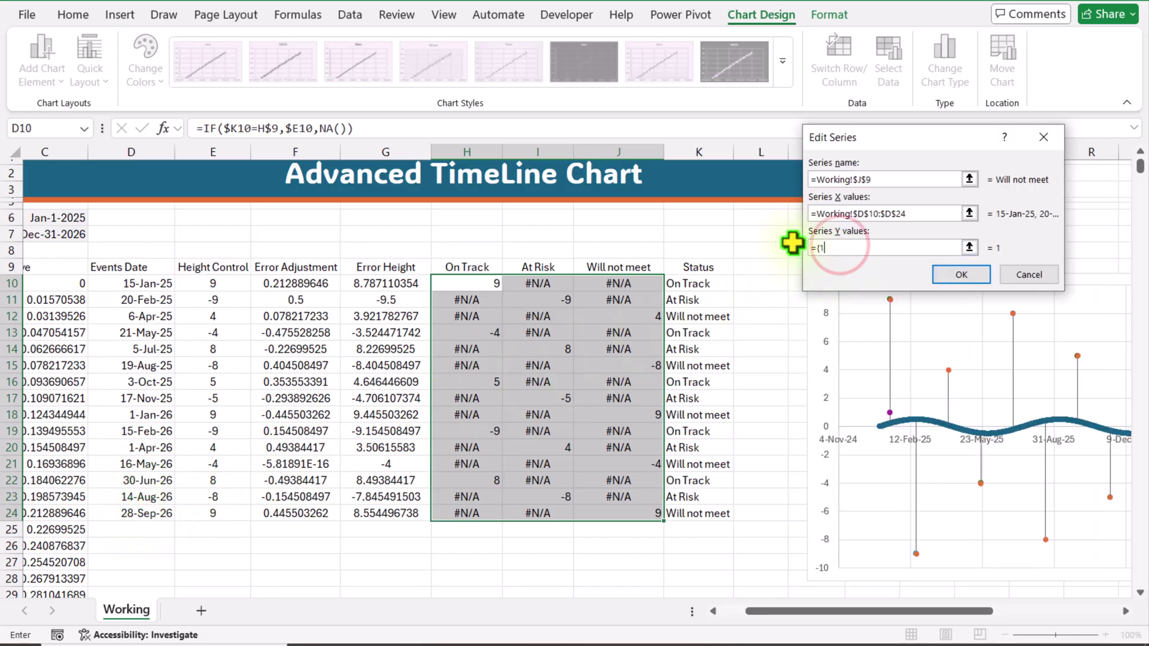
pyautogui.moveTo(640, 284); pyautogui.dragTo(606, 515)
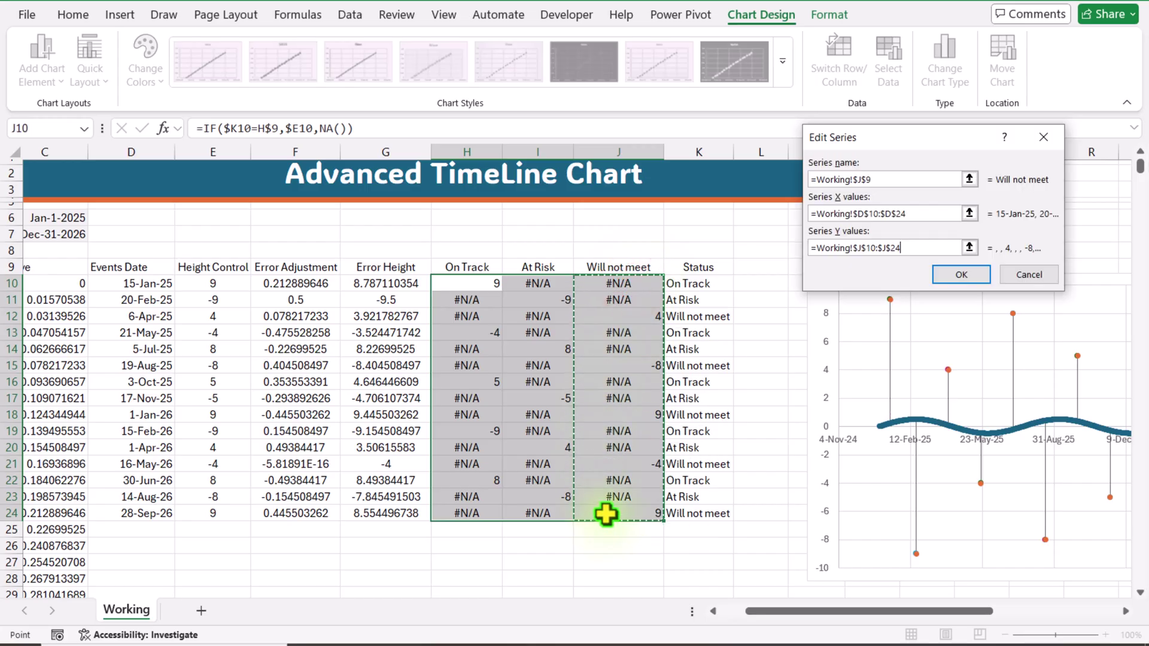
pyautogui.click(972, 275)
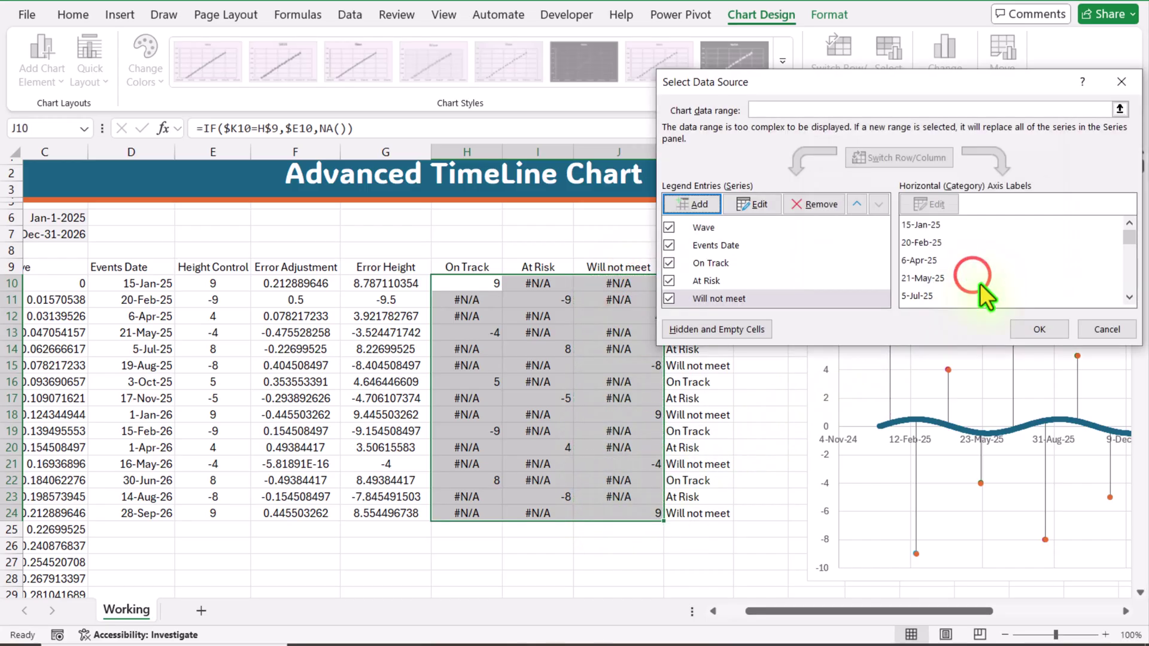
pyautogui.click(1022, 326)
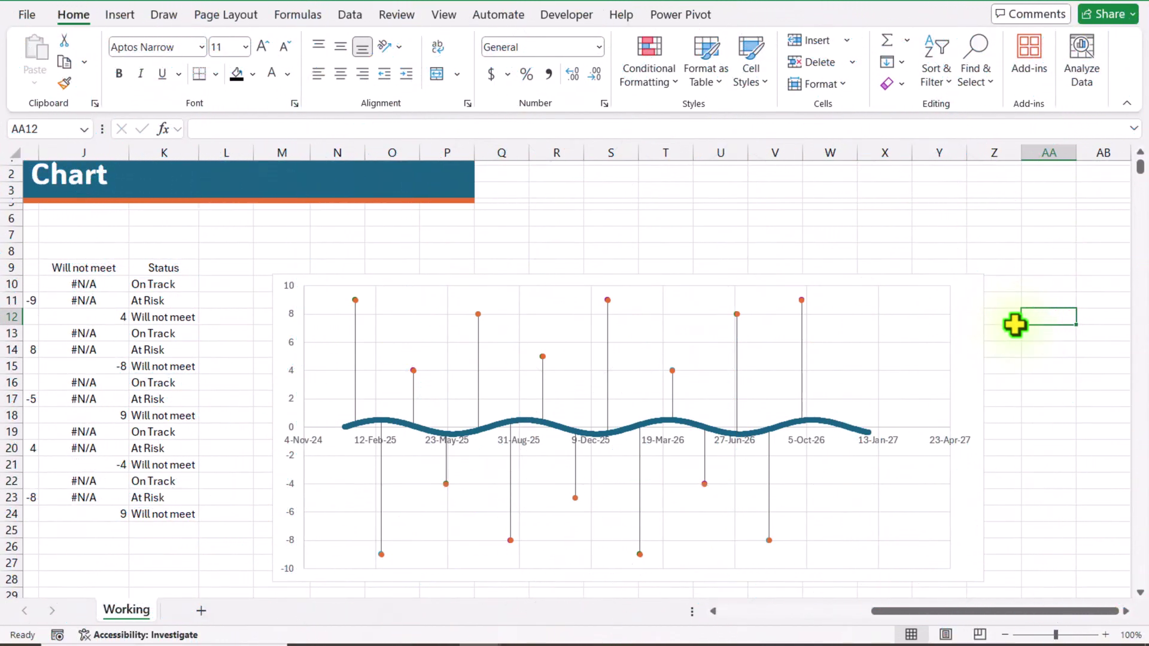
# Step: Select the On Track series in the timeline chart and open its data series formatting options
pyautogui.click(956, 276)
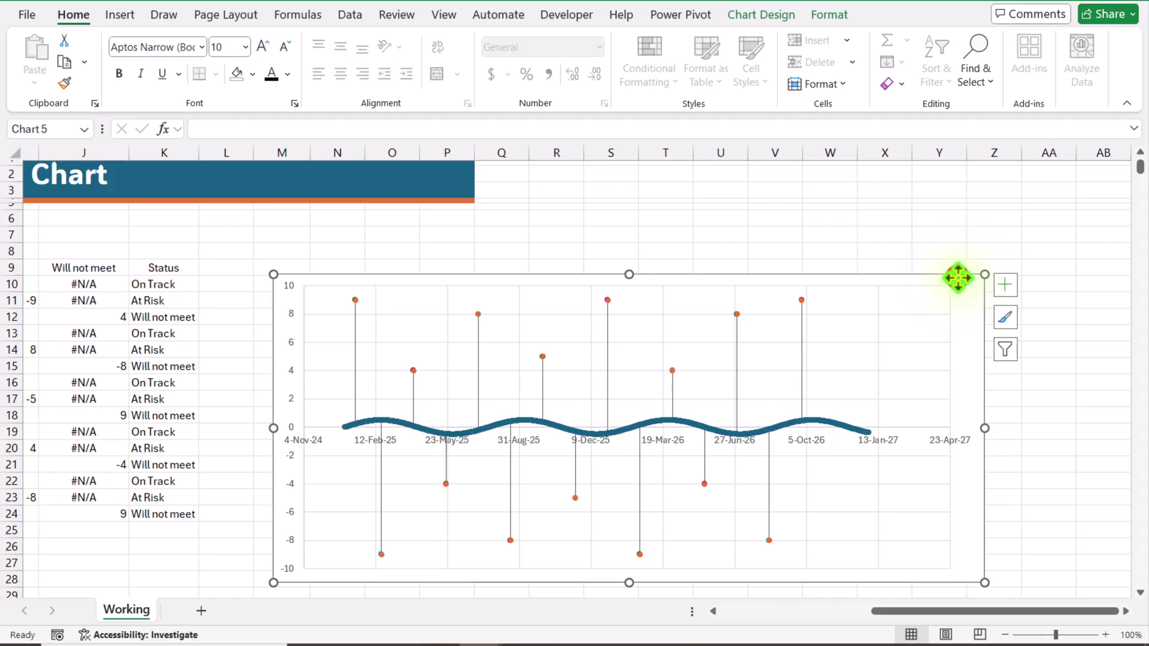
pyautogui.click(831, 17)
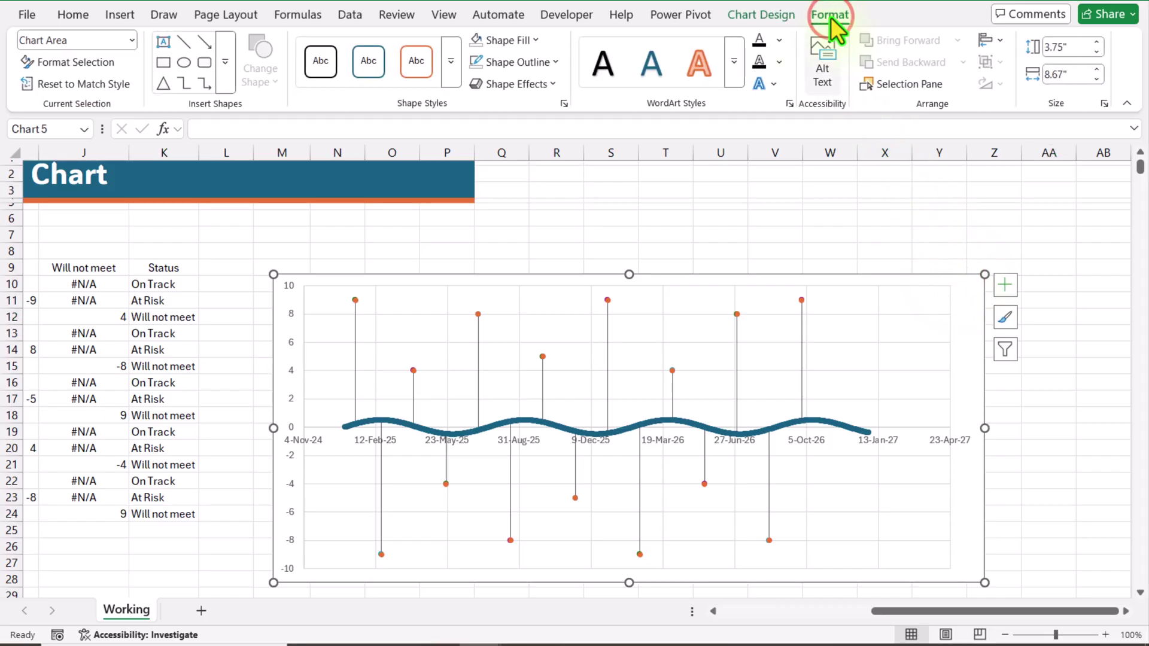
pyautogui.click(131, 40)
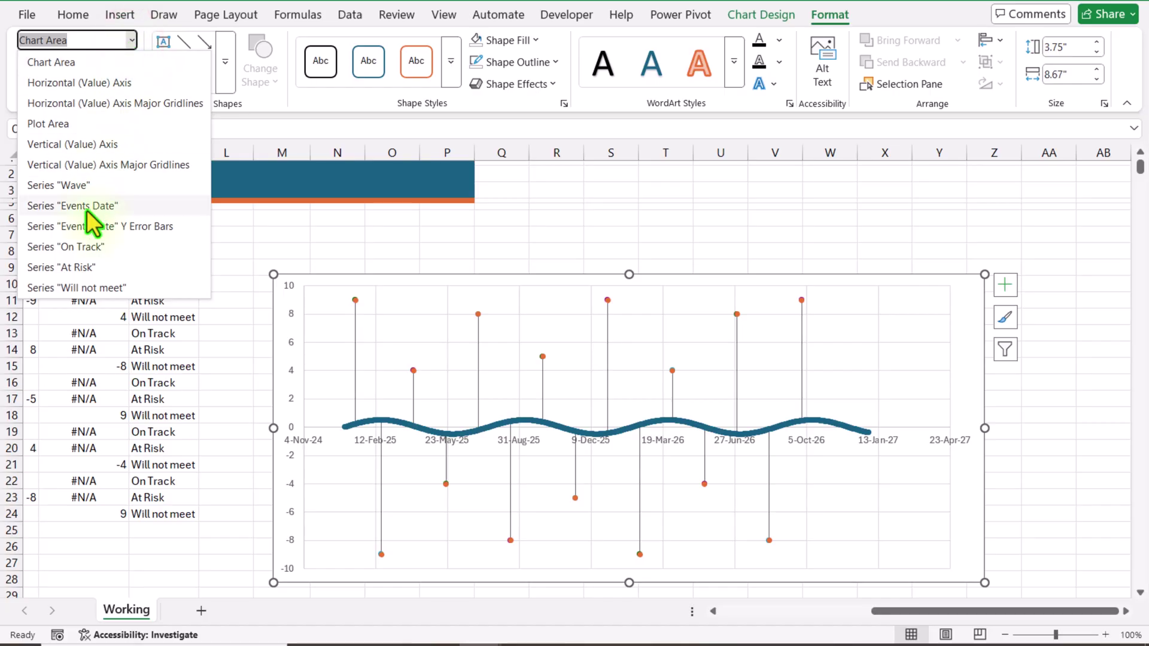
pyautogui.press('Down')
pyautogui.press('Down')
pyautogui.press('Down')
pyautogui.press('Down')
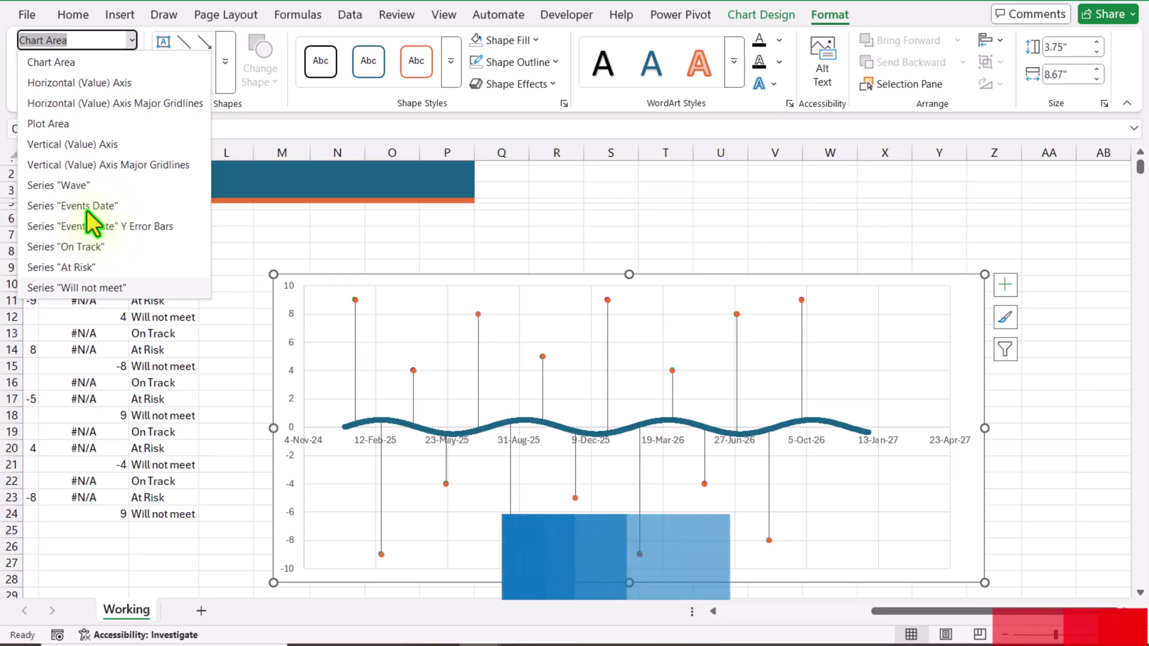
pyautogui.click(91, 247)
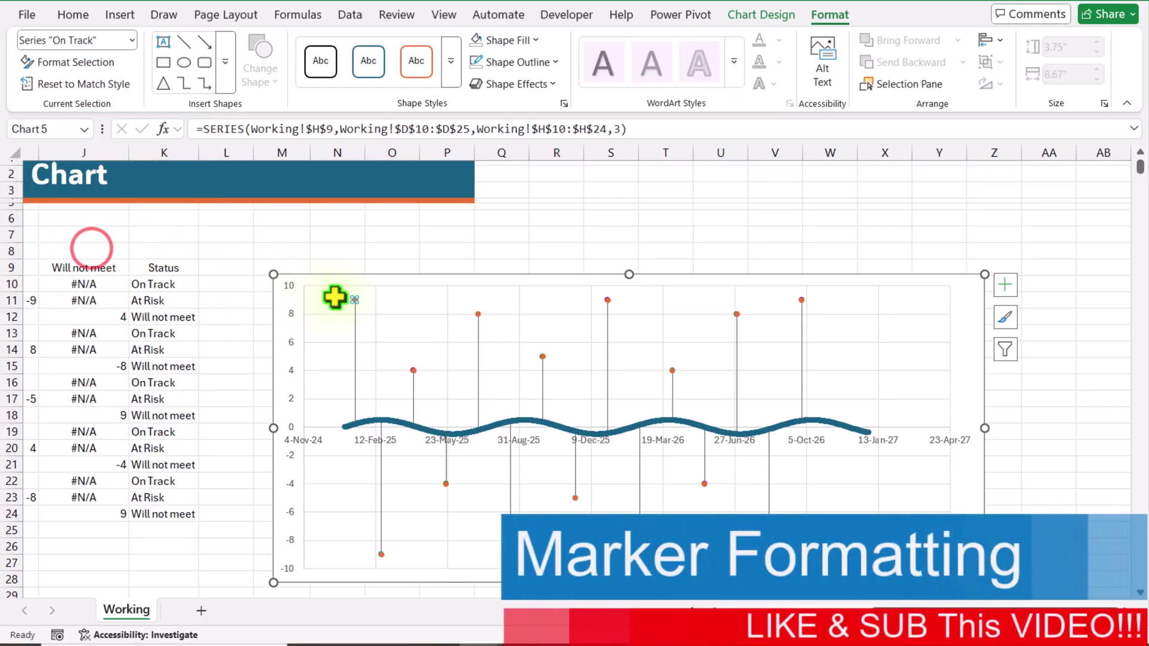
pyautogui.rightClick(354, 300)
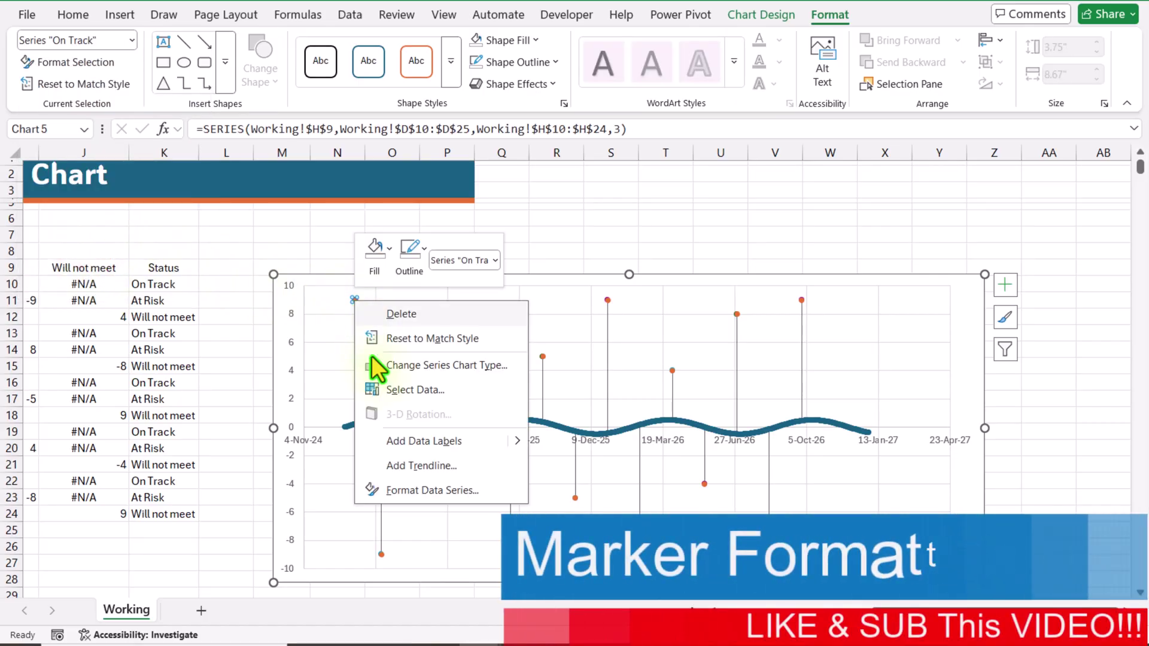
pyautogui.click(415, 482)
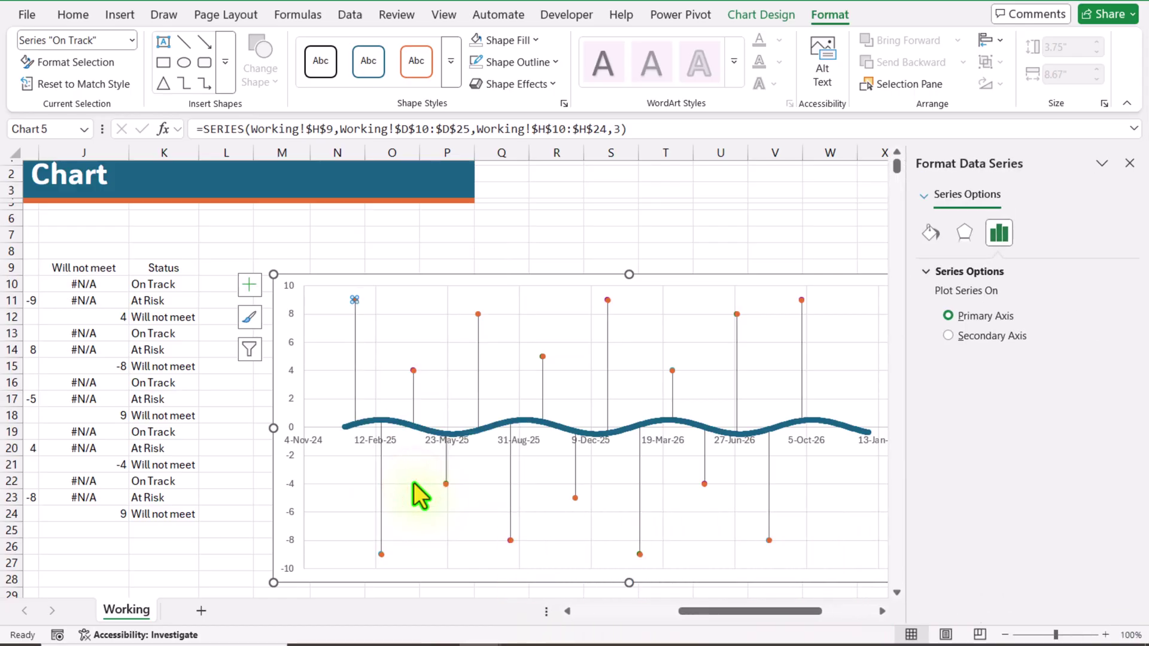
# Step: Give the On Track series built-in circle markers with a size of 10
pyautogui.click(926, 240)
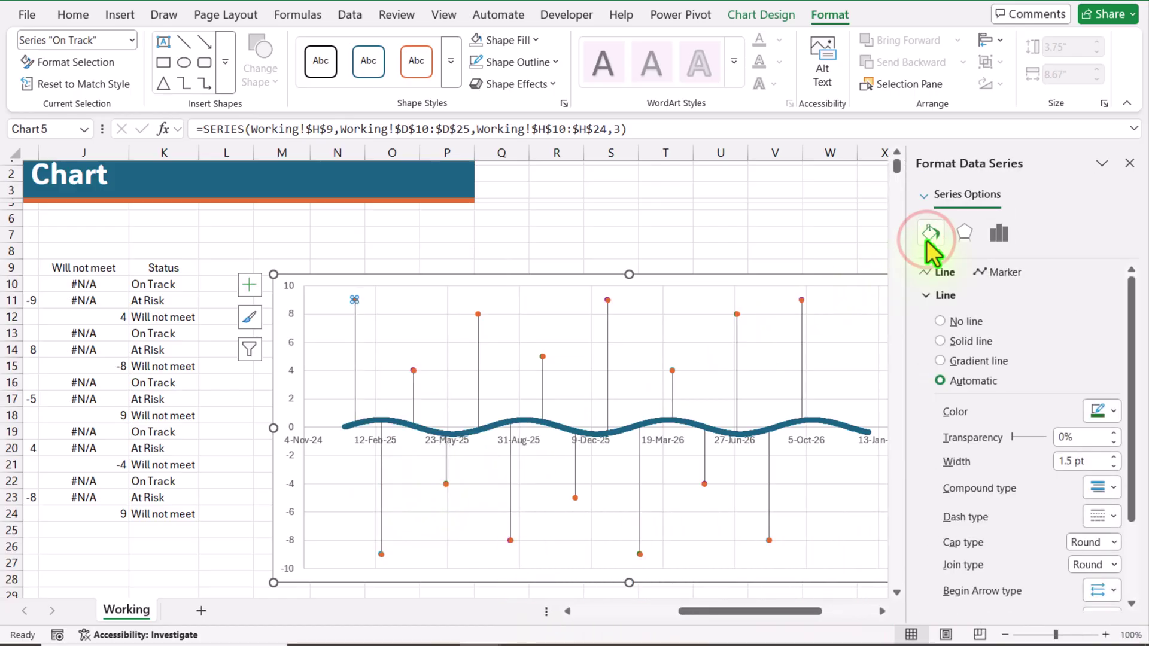
pyautogui.click(1006, 268)
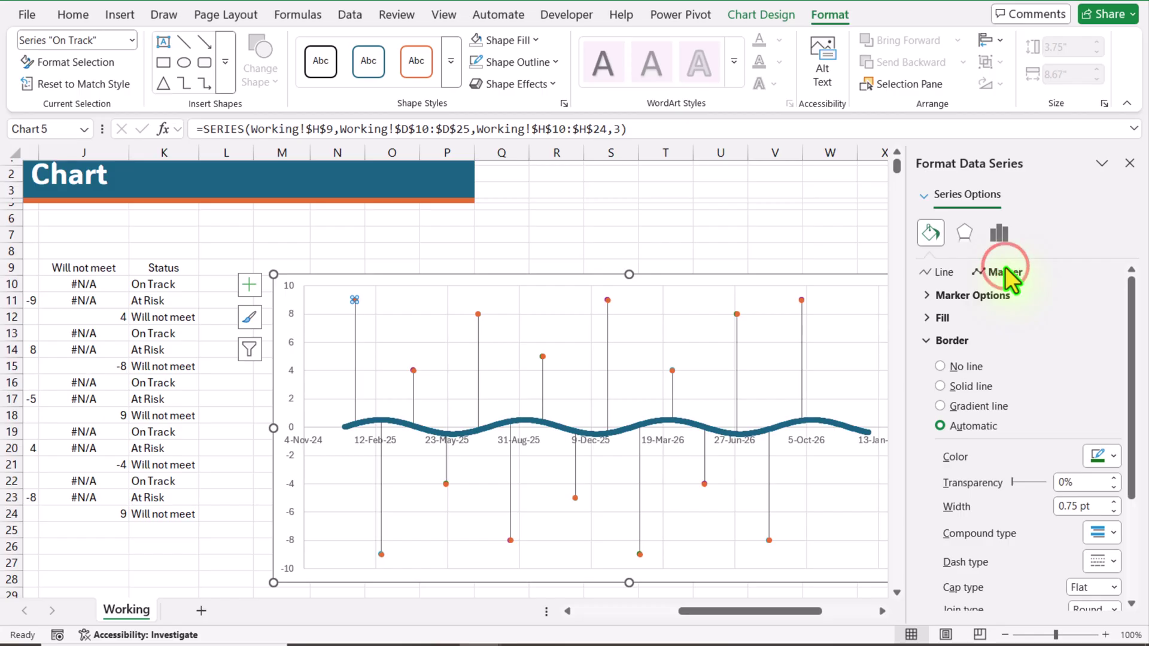
pyautogui.click(990, 297)
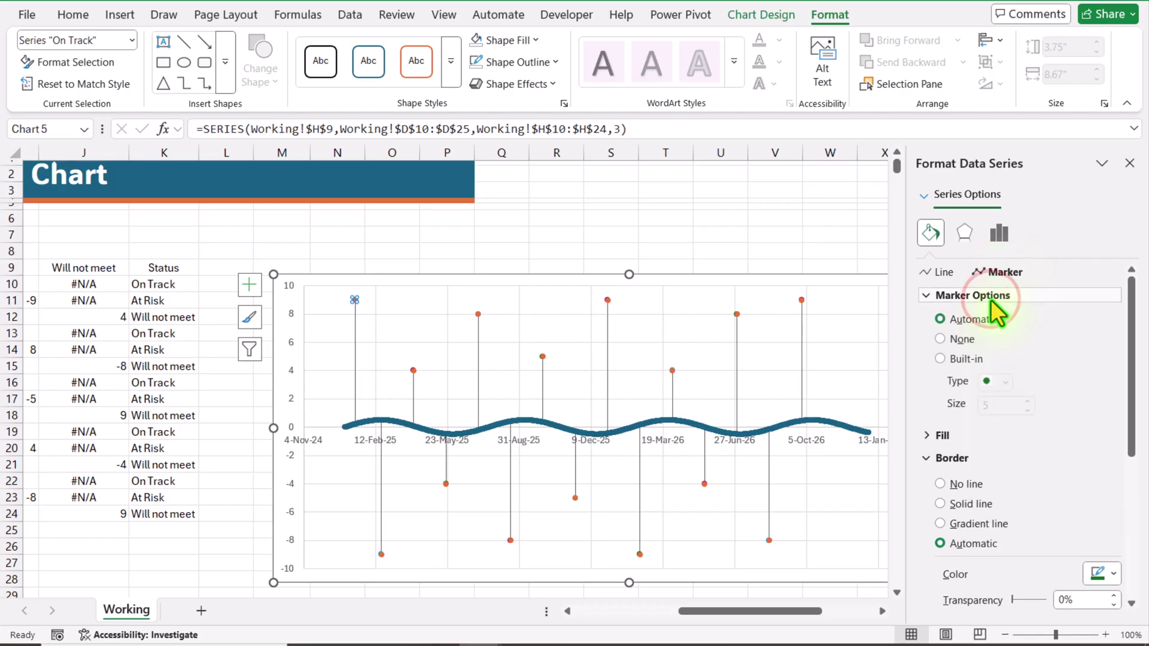
pyautogui.click(957, 360)
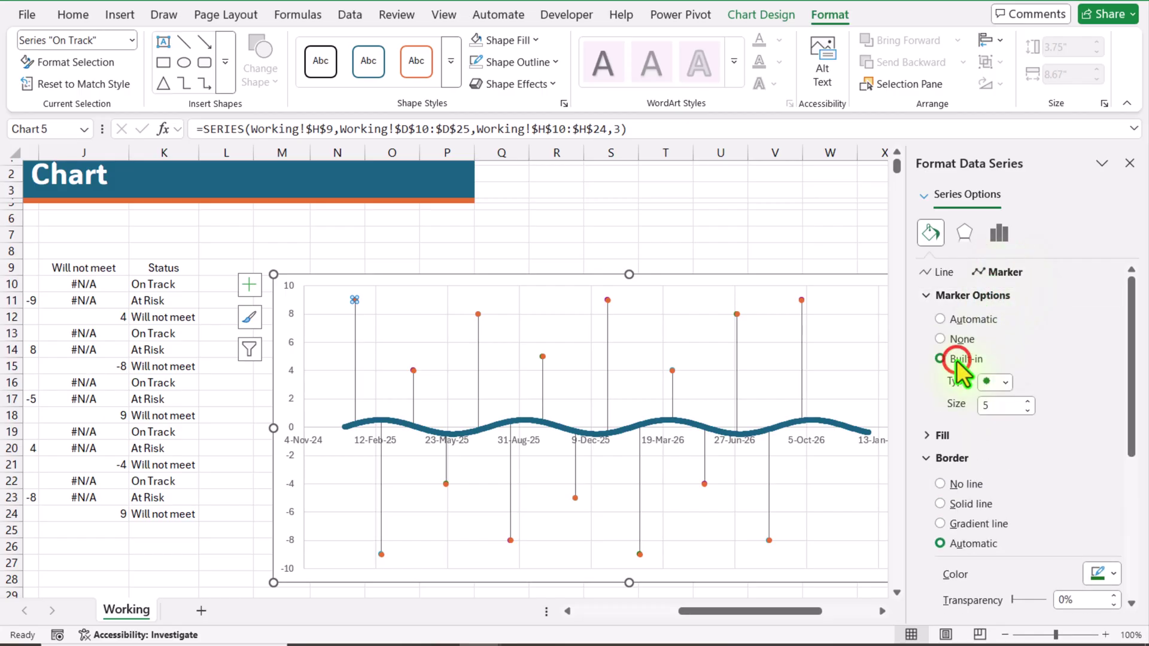
pyautogui.click(1027, 401)
pyautogui.click(1028, 400)
pyautogui.click(1028, 401)
pyautogui.click(1027, 401)
pyautogui.click(1027, 401)
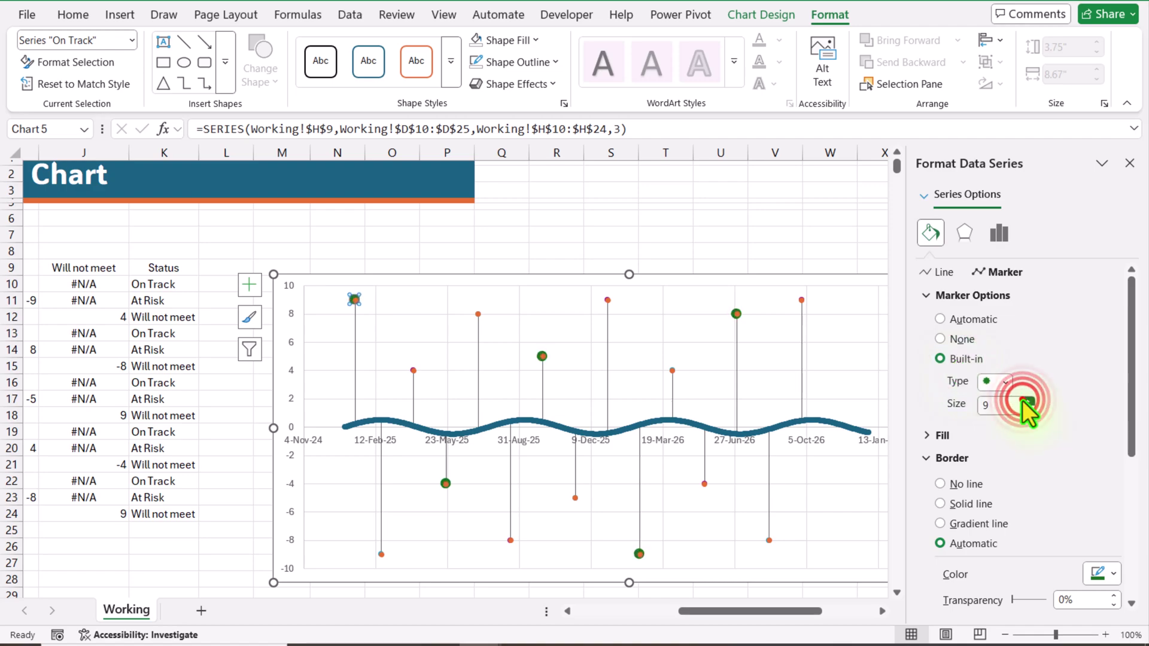
# Step: Fill the On Track markers with solid standard blue and remove their border line
pyautogui.click(928, 435)
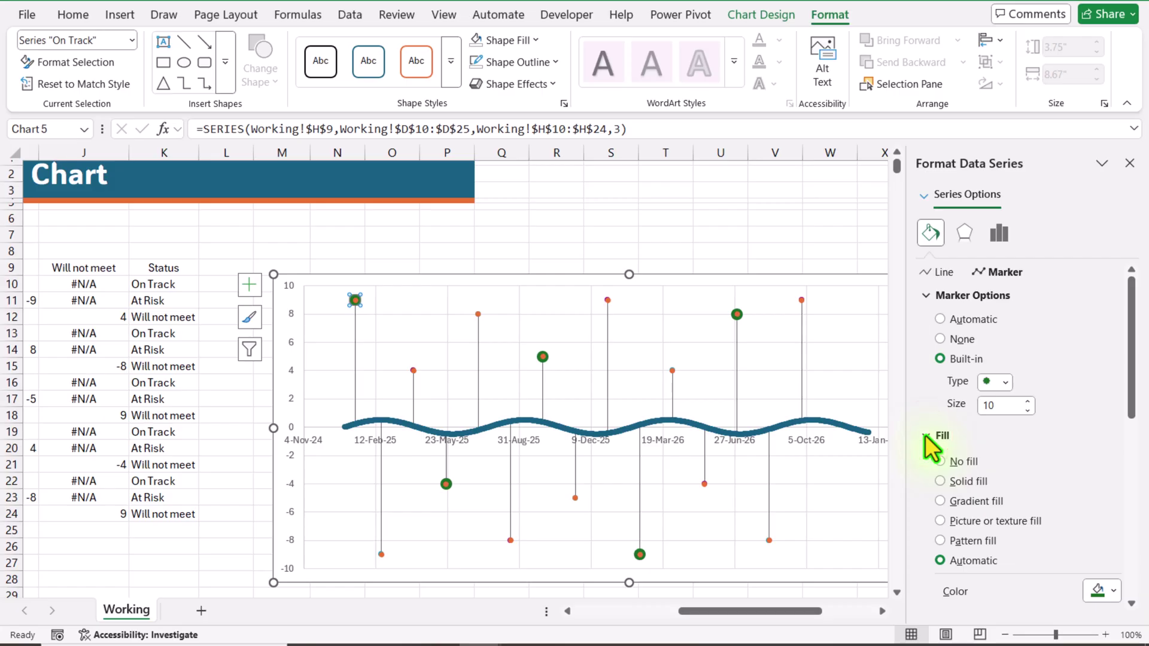
pyautogui.click(952, 480)
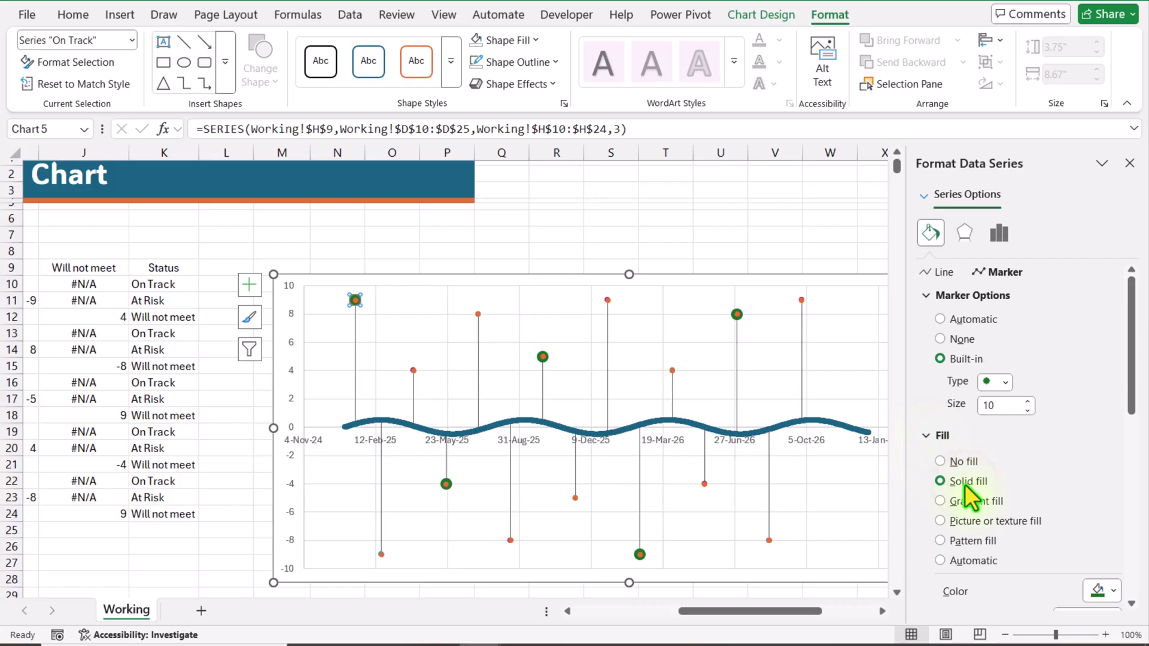
pyautogui.click(1104, 591)
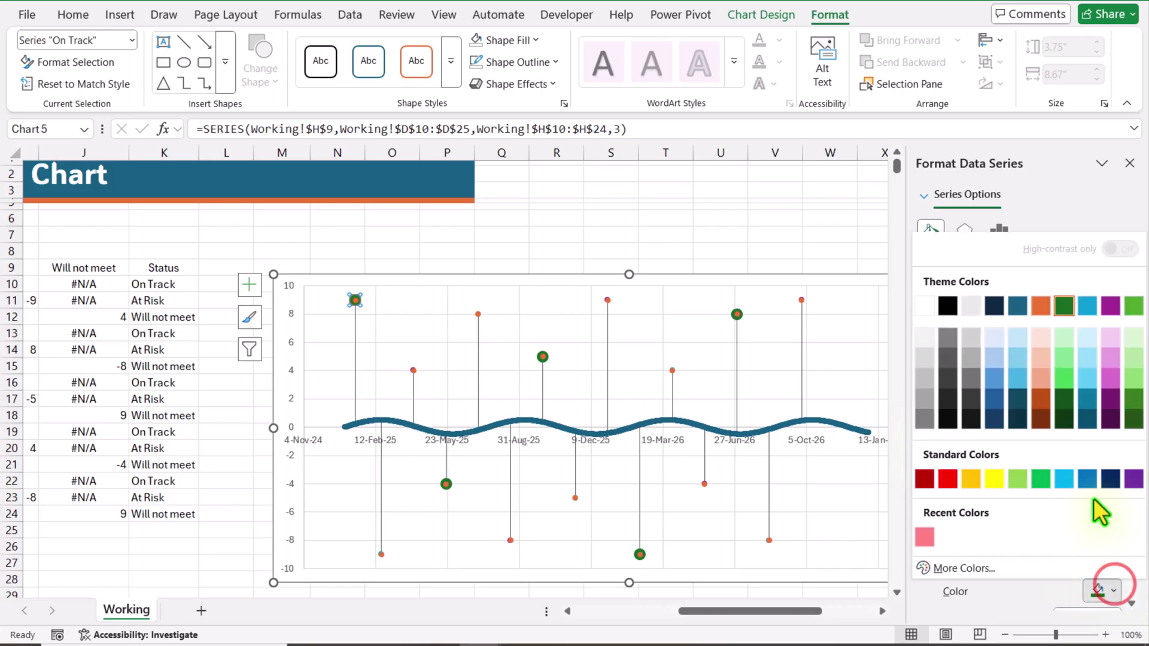
pyautogui.click(1087, 479)
pyautogui.scroll(-4, 1097, 500)
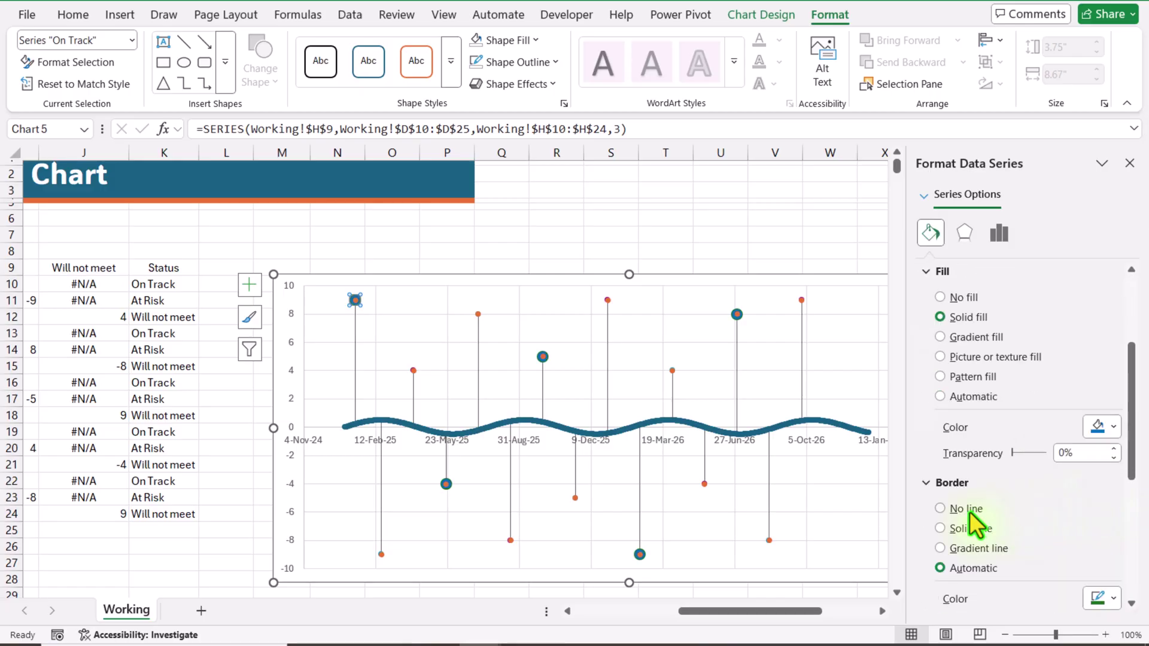
pyautogui.click(969, 511)
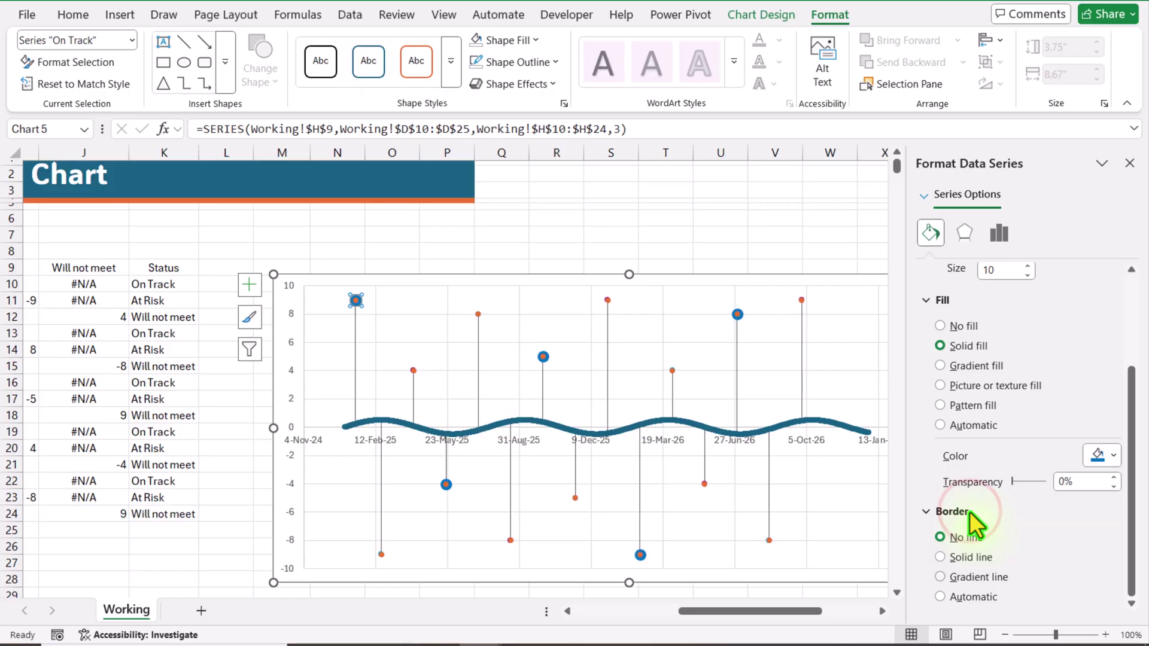
# Step: Switch to the At Risk series and give it built-in circle markers of size 10
pyautogui.click(132, 42)
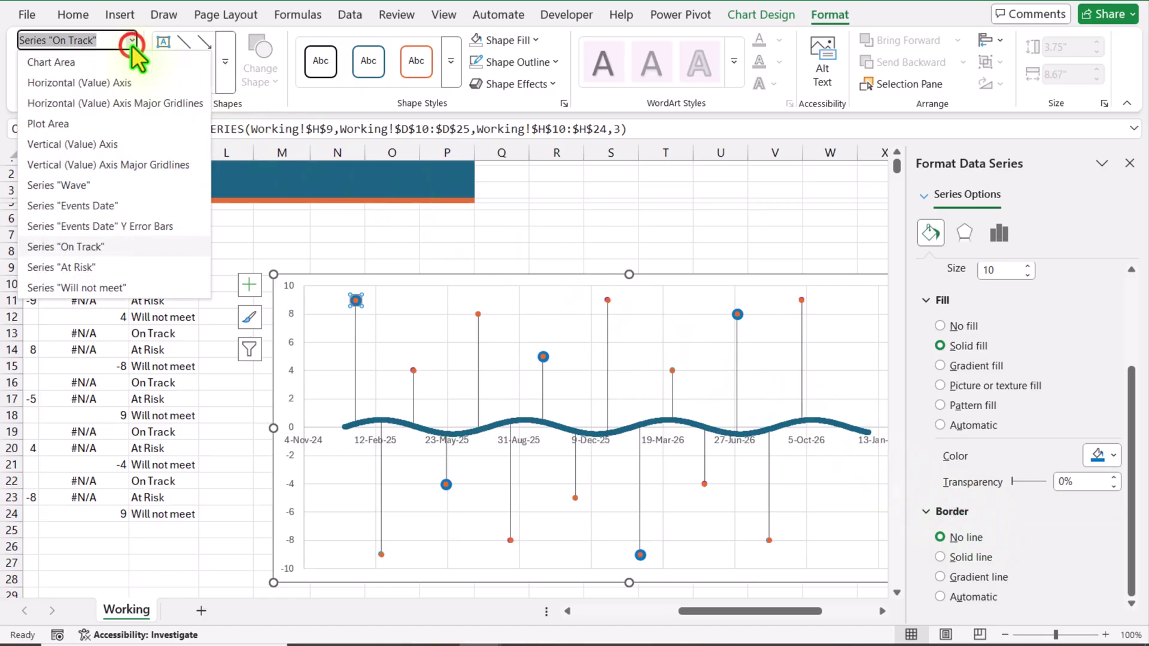
pyautogui.click(122, 268)
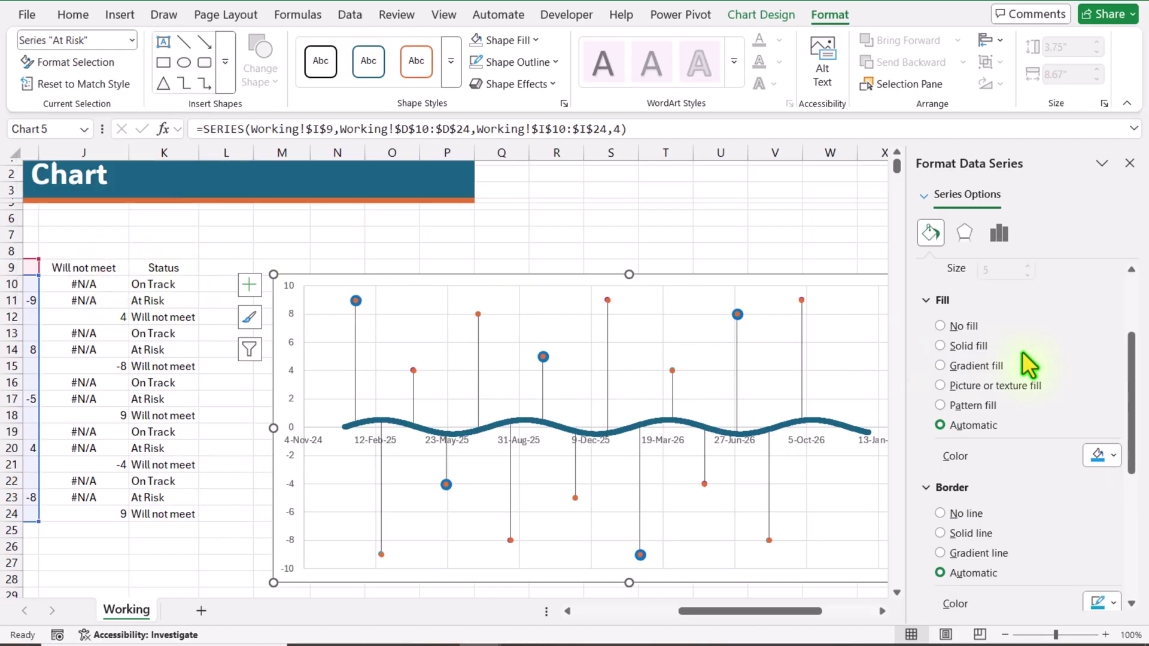
pyautogui.scroll(2, 1022, 350)
pyautogui.click(961, 347)
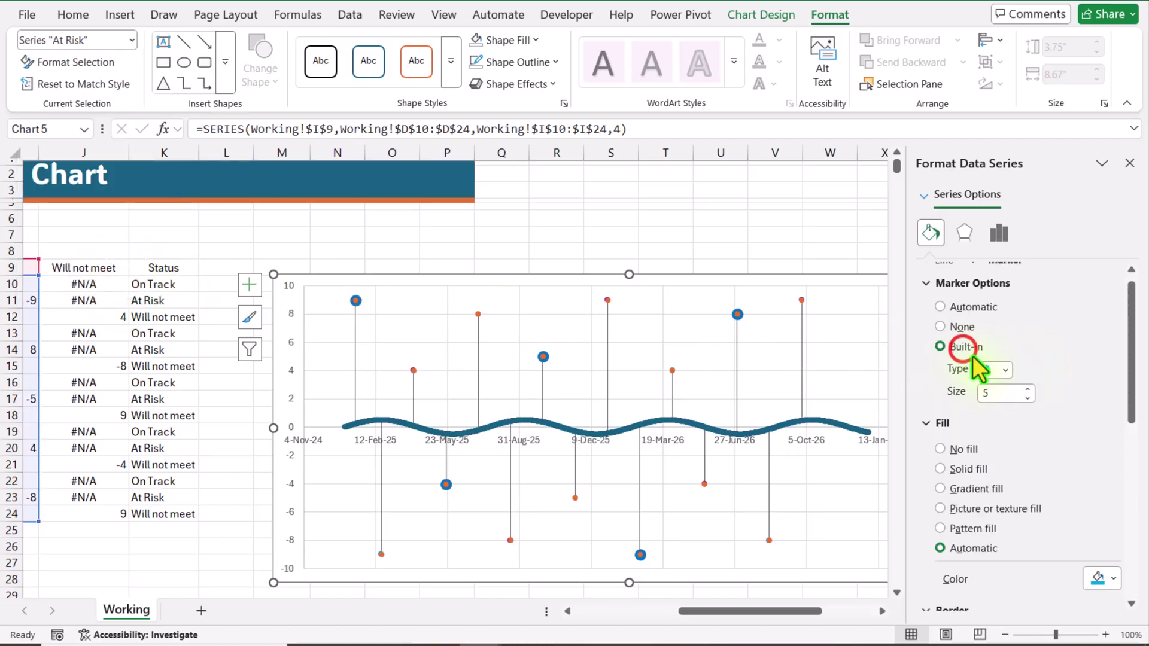
pyautogui.click(1028, 390)
pyautogui.click(1028, 391)
pyautogui.click(1028, 390)
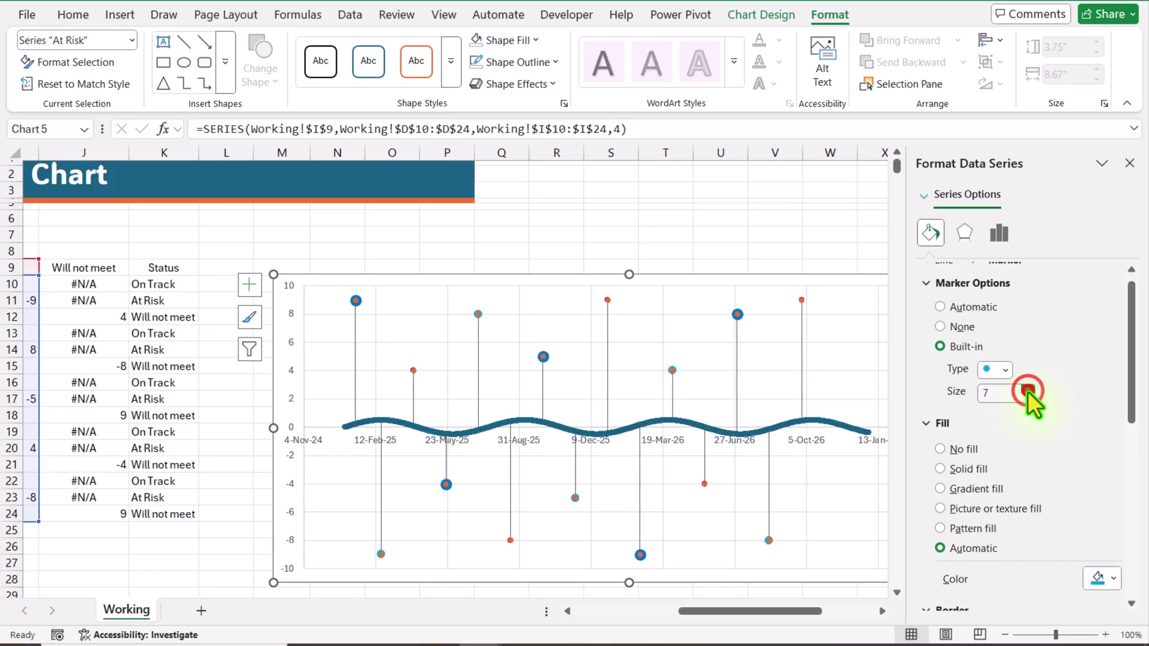
pyautogui.click(1028, 391)
pyautogui.click(1028, 390)
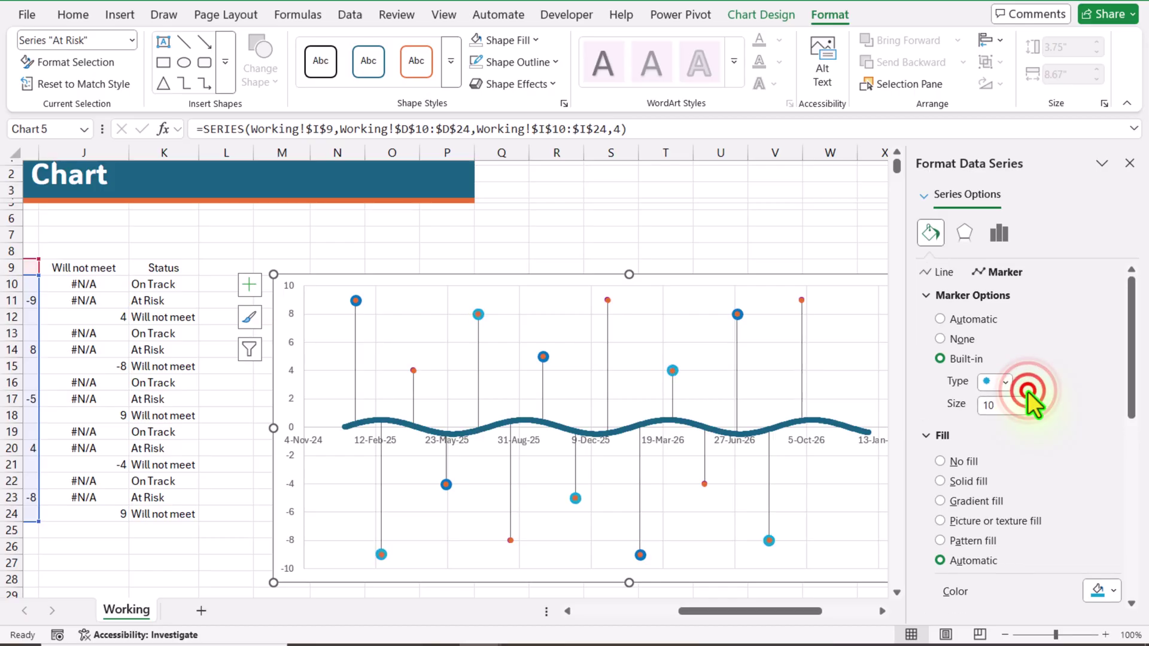
# Step: Fill the At Risk markers with the recently used solid pink and give them a solid red border
pyautogui.click(976, 470)
pyautogui.click(1111, 510)
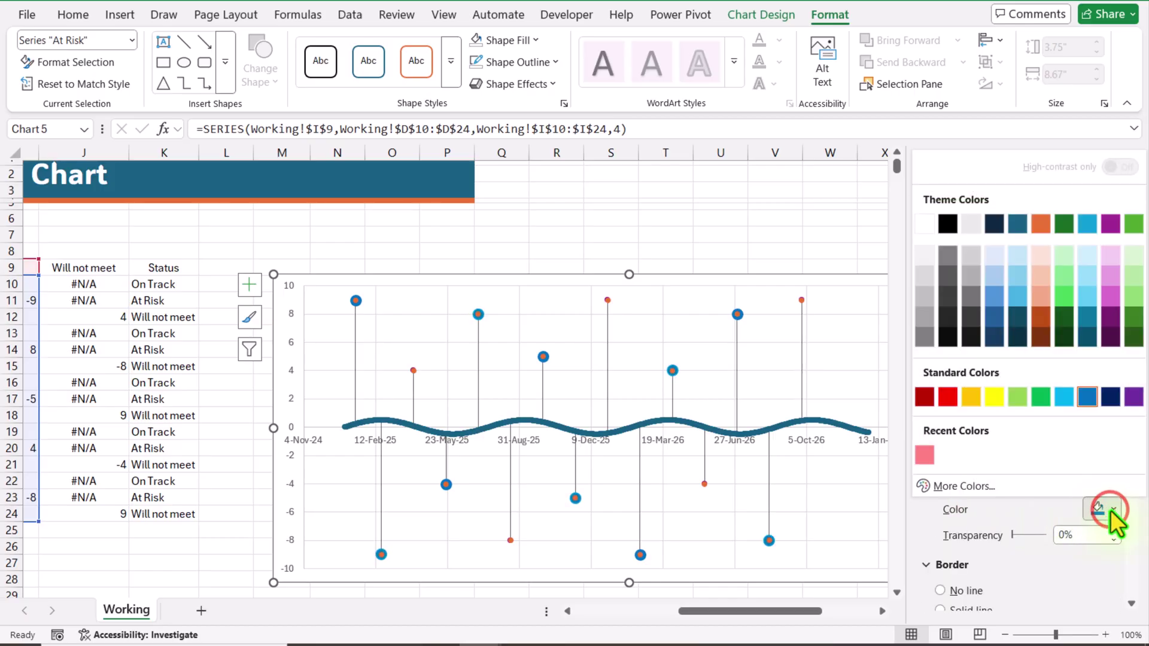
pyautogui.click(925, 455)
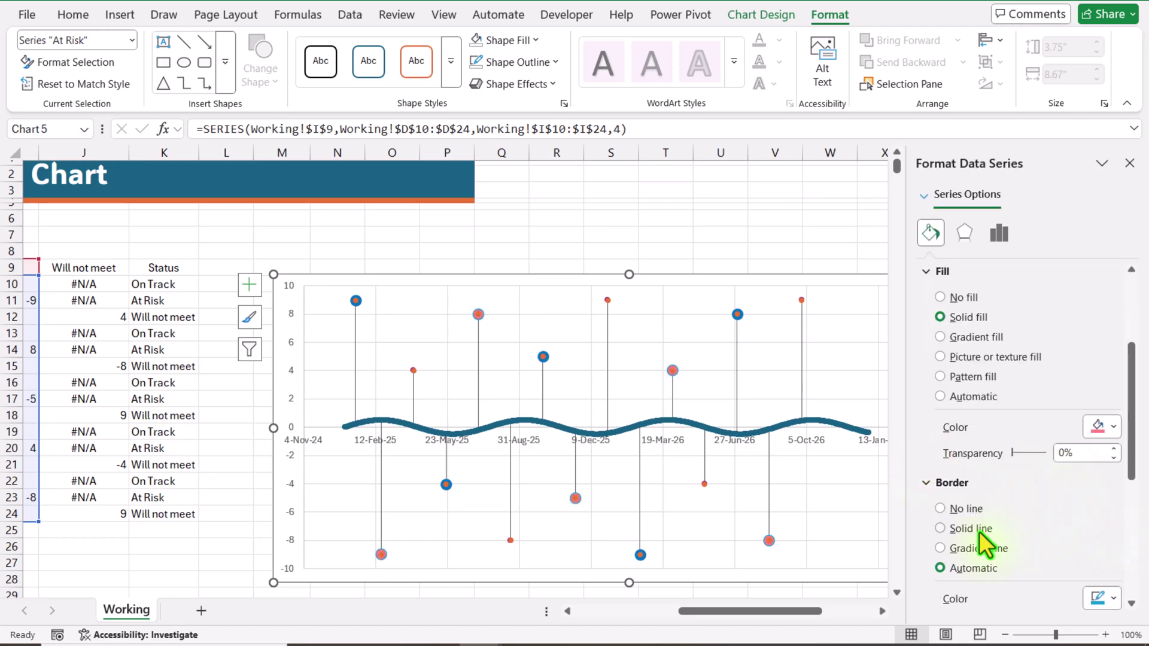
pyautogui.click(979, 529)
pyautogui.press('Return')
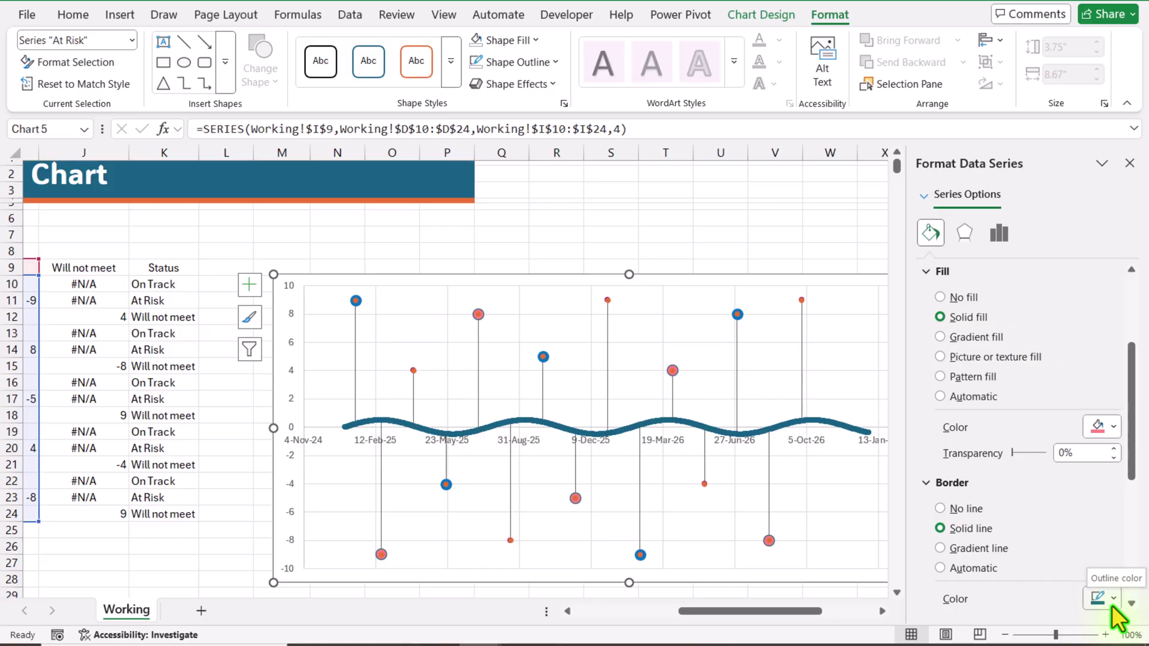
pyautogui.click(1113, 599)
pyautogui.click(948, 492)
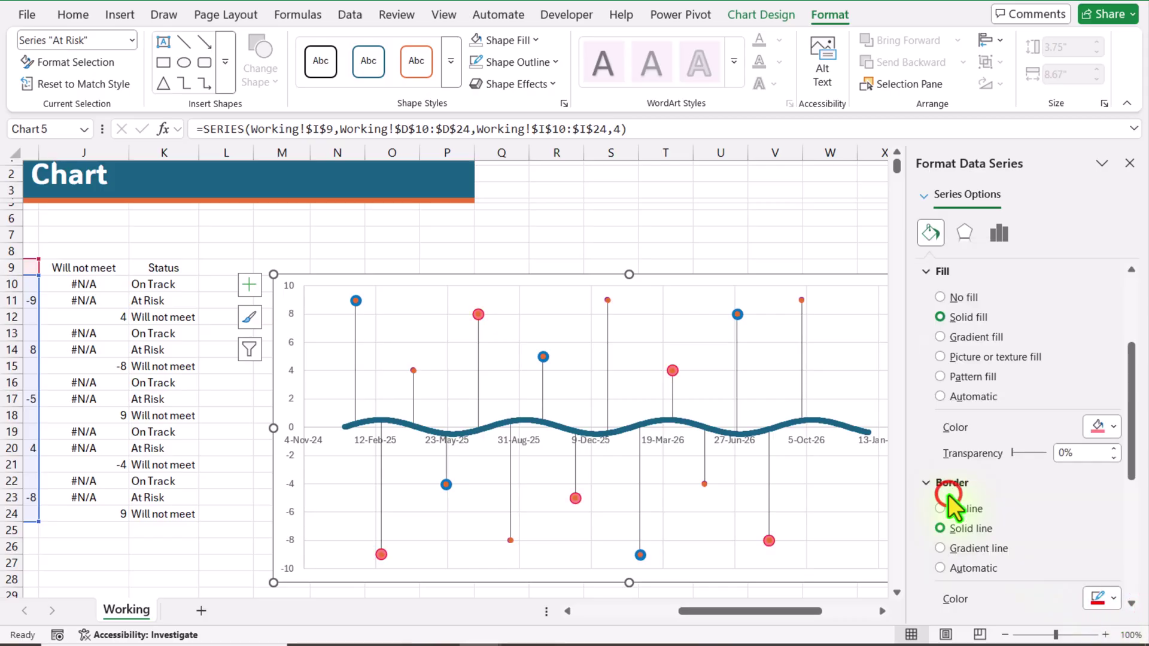
# Step: Switch to the Will not meet series and increase its built-in circle marker size to 10
pyautogui.click(123, 43)
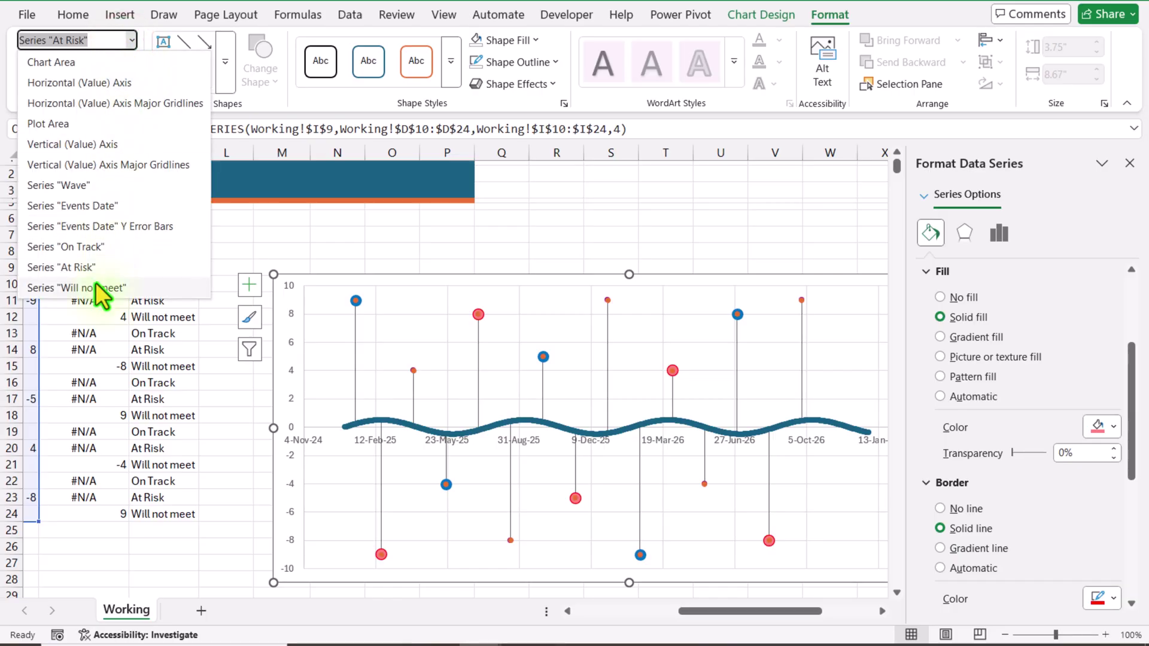
pyautogui.click(95, 281)
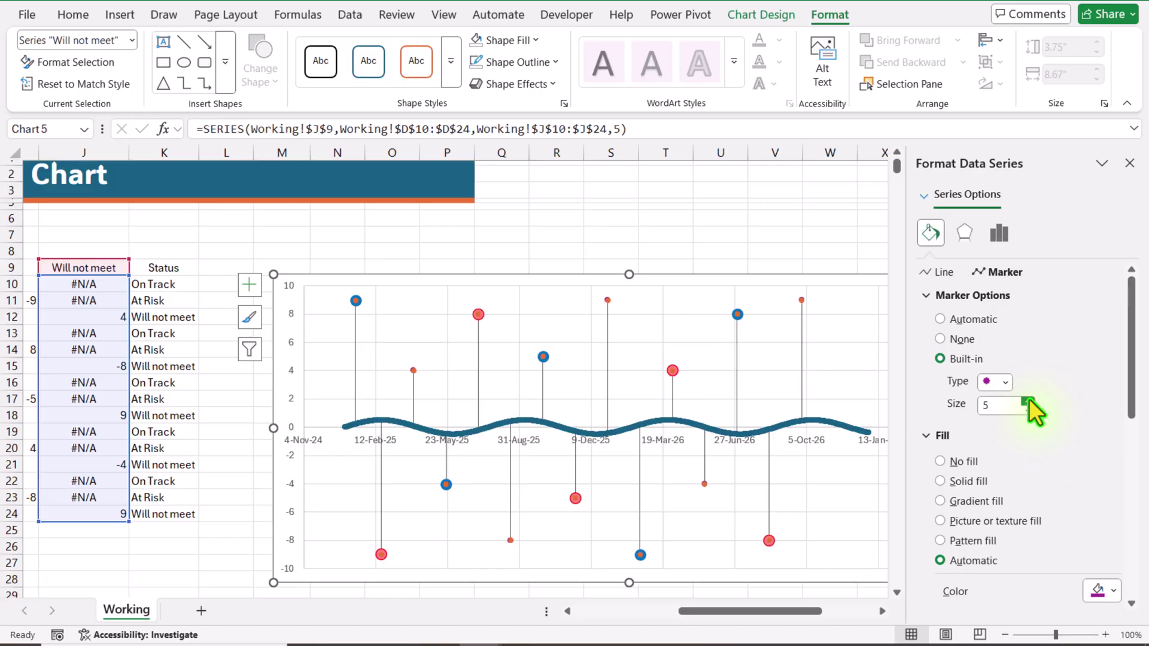
pyautogui.click(1028, 400)
pyautogui.click(1029, 400)
pyautogui.click(1029, 400)
pyautogui.click(1029, 400)
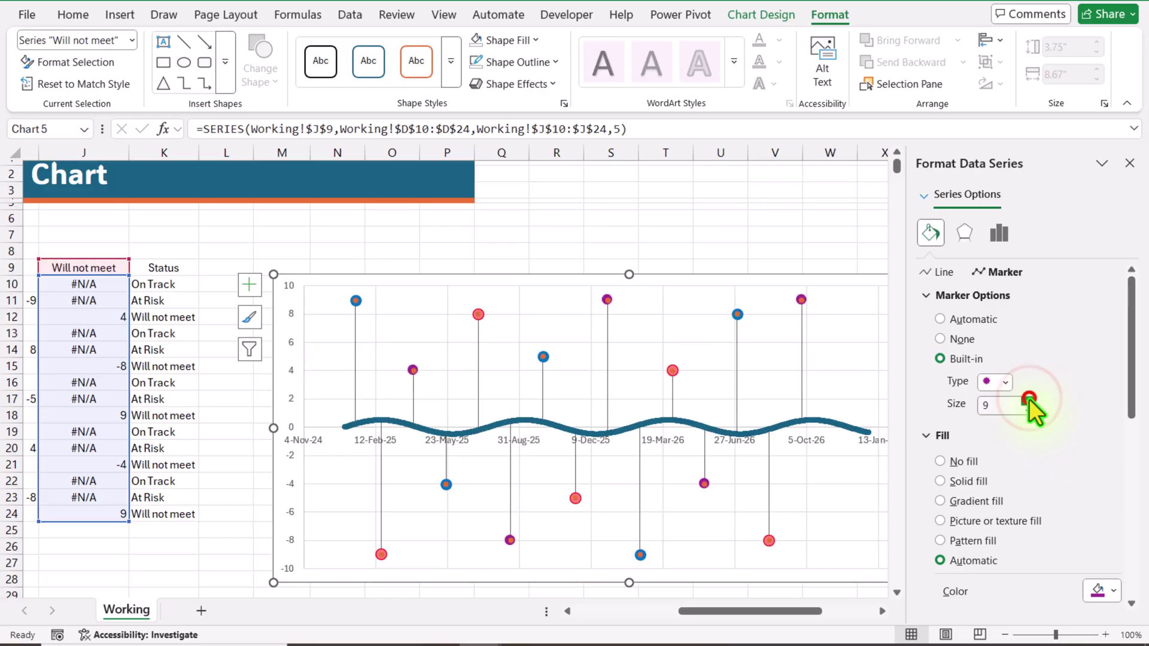
pyautogui.click(1029, 400)
# Step: Fill the Will not meet markers with solid standard red and remove their border line
pyautogui.scroll(-1, 996, 430)
pyautogui.click(974, 440)
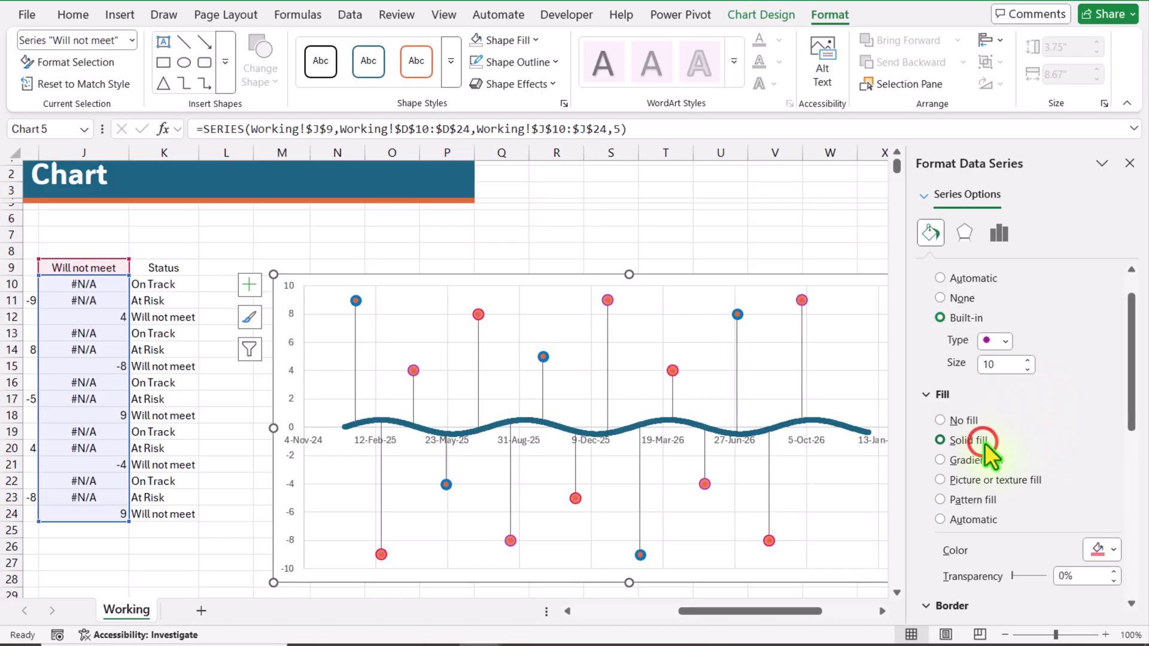
pyautogui.scroll(-2, 1006, 443)
pyautogui.click(1113, 469)
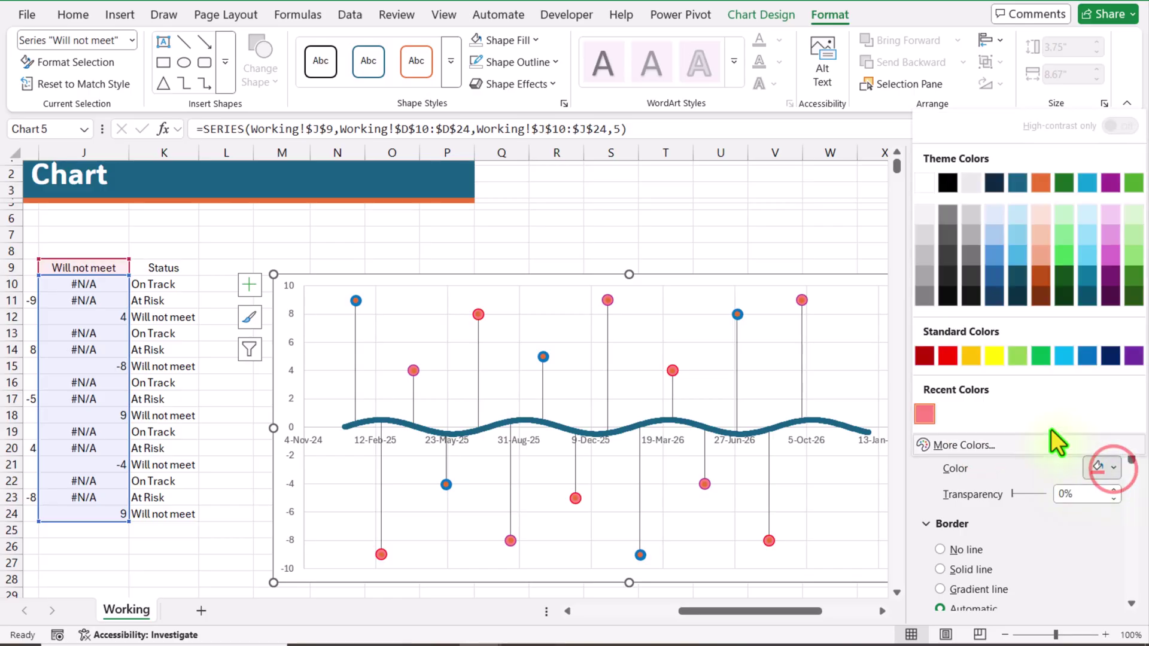
pyautogui.click(948, 360)
pyautogui.scroll(-2, 957, 413)
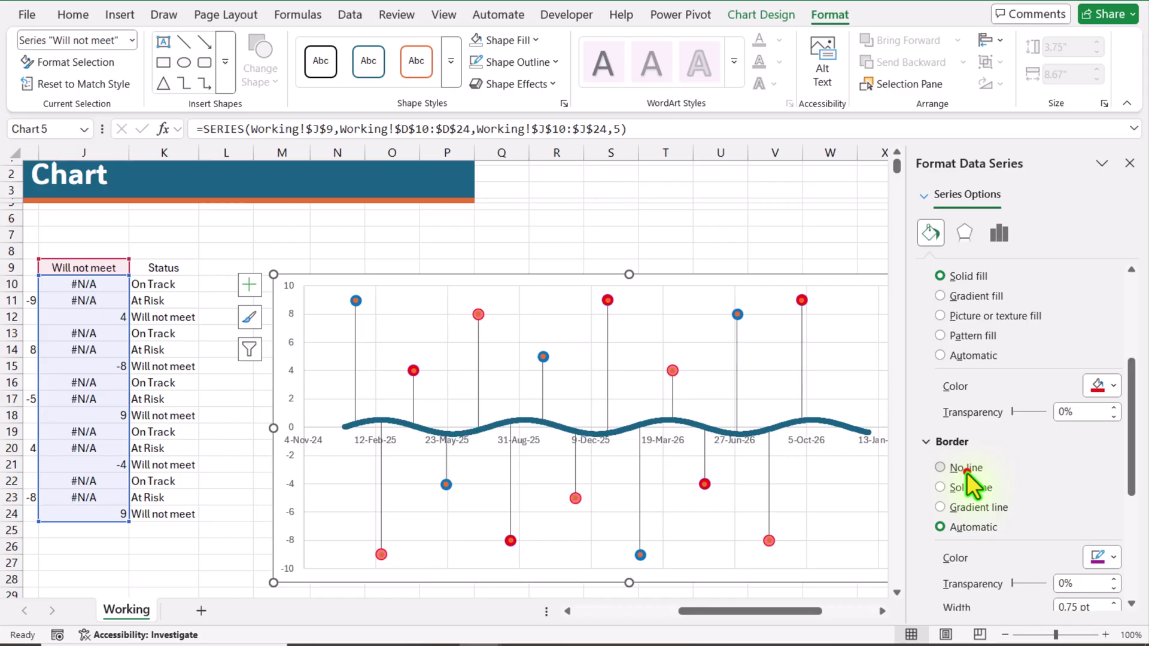
pyautogui.click(967, 472)
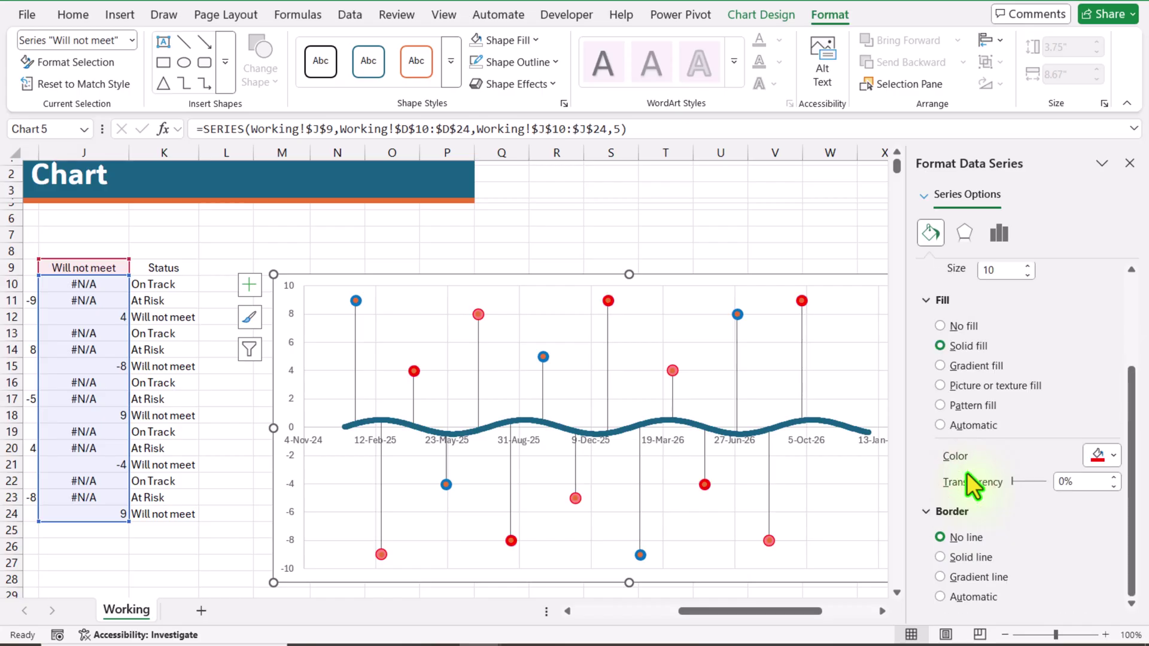
# Step: Set the Events Date series markers to None and close the series formatting pane
pyautogui.click(133, 43)
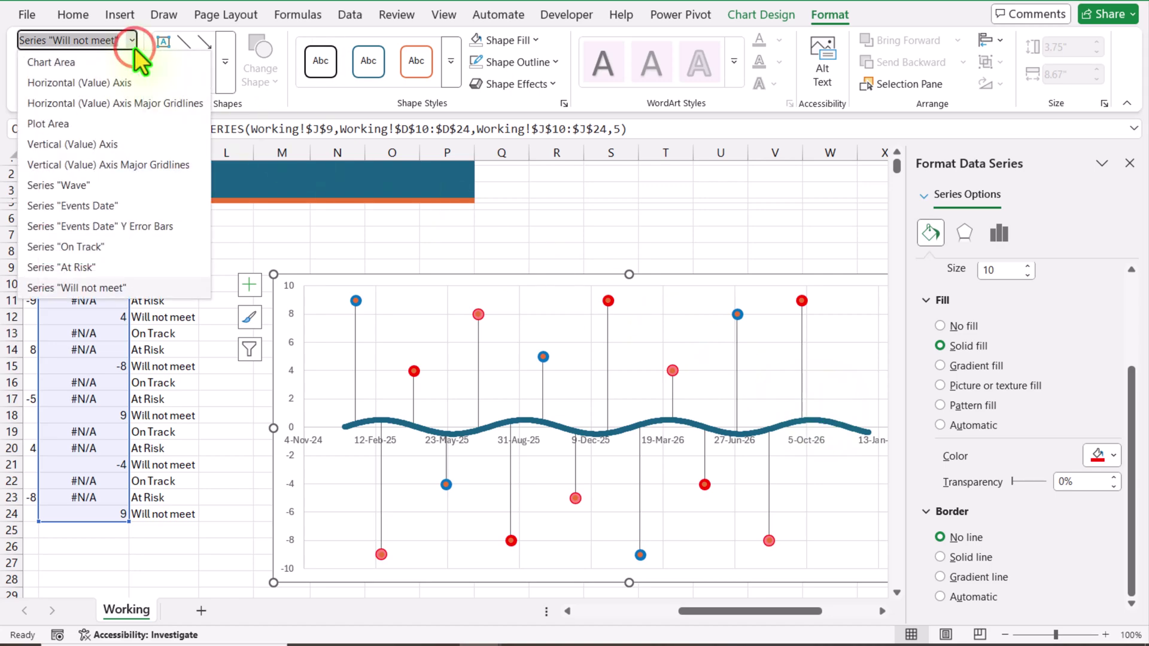
pyautogui.click(104, 206)
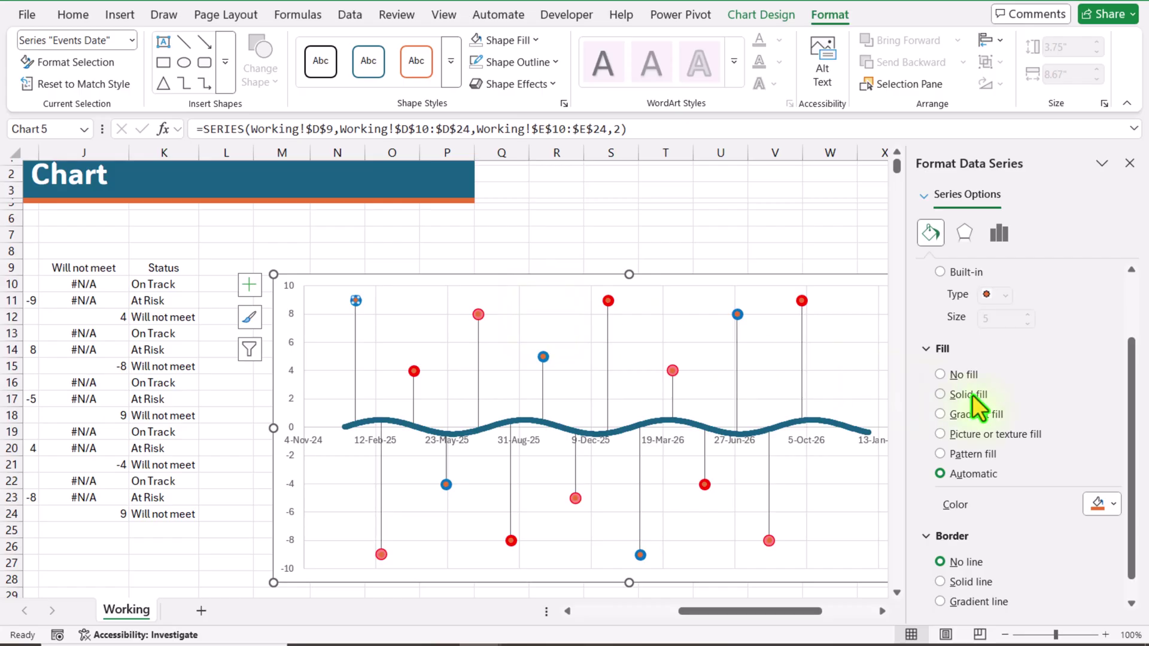
pyautogui.scroll(2, 972, 394)
pyautogui.scroll(2, 972, 396)
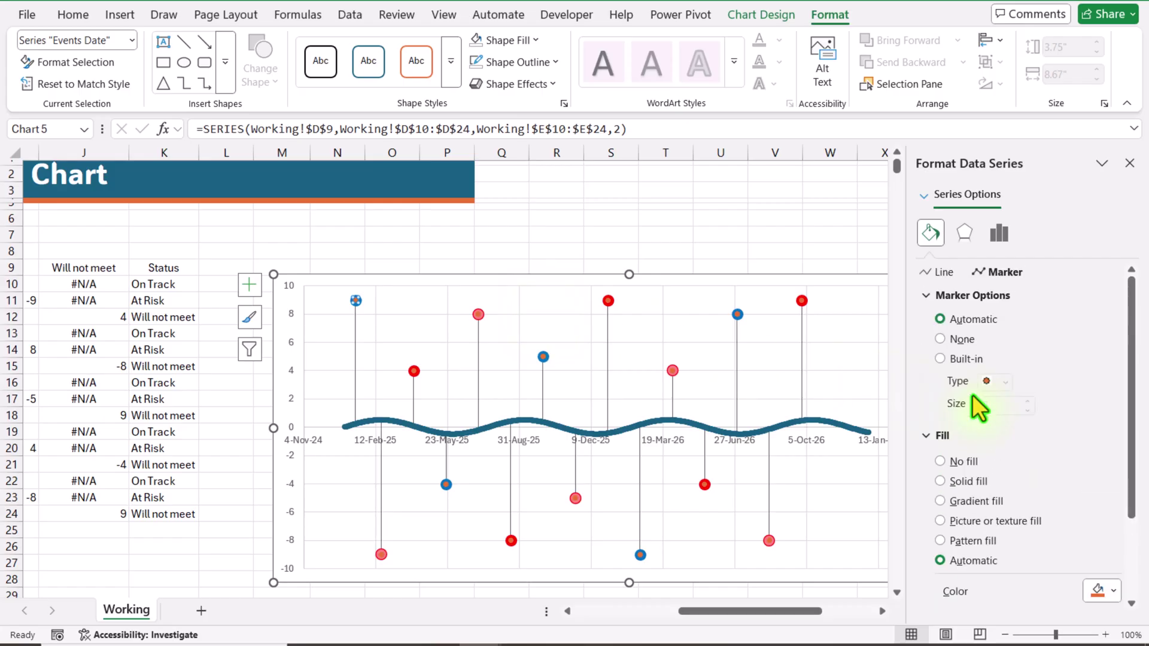
pyautogui.click(942, 342)
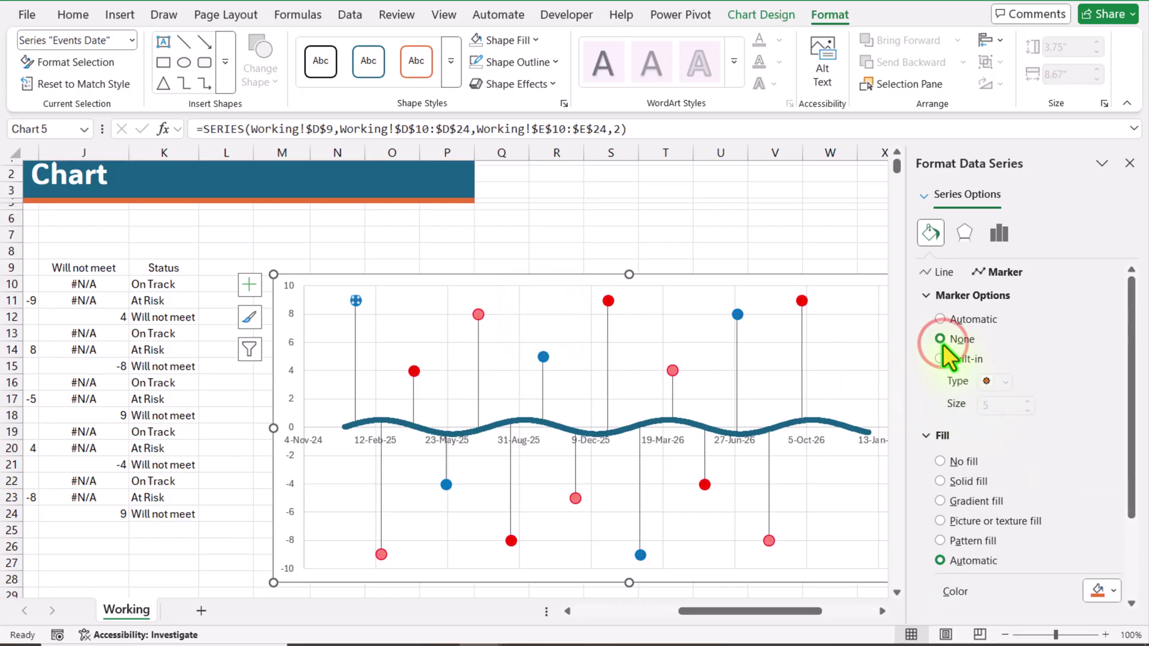
pyautogui.click(715, 213)
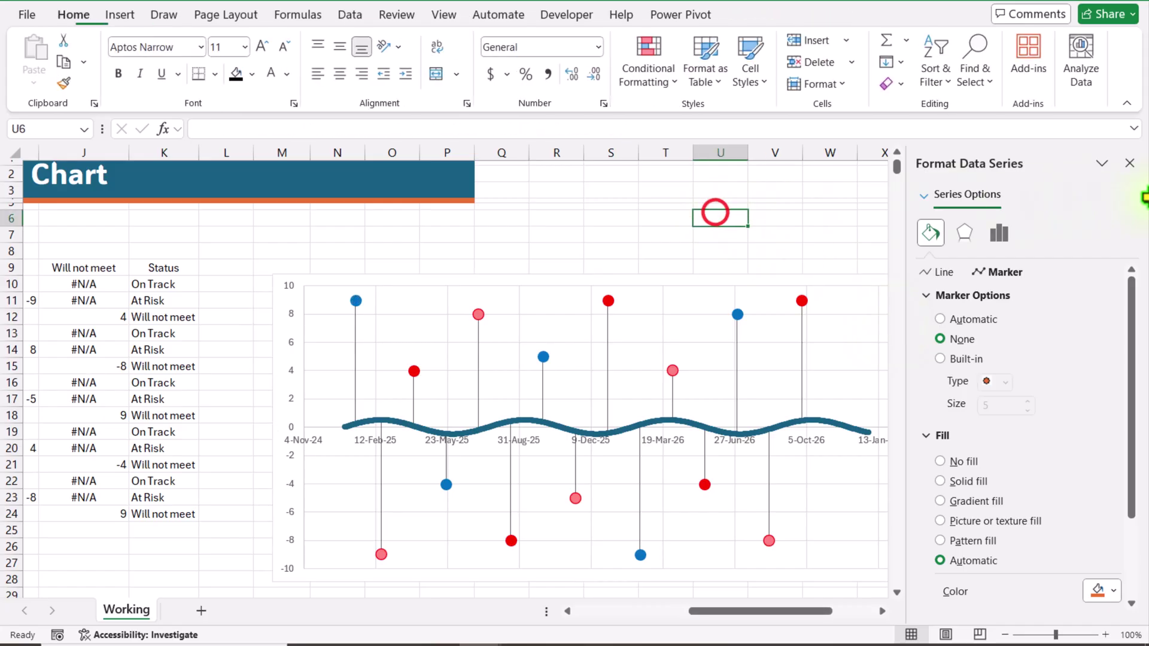
pyautogui.click(1129, 164)
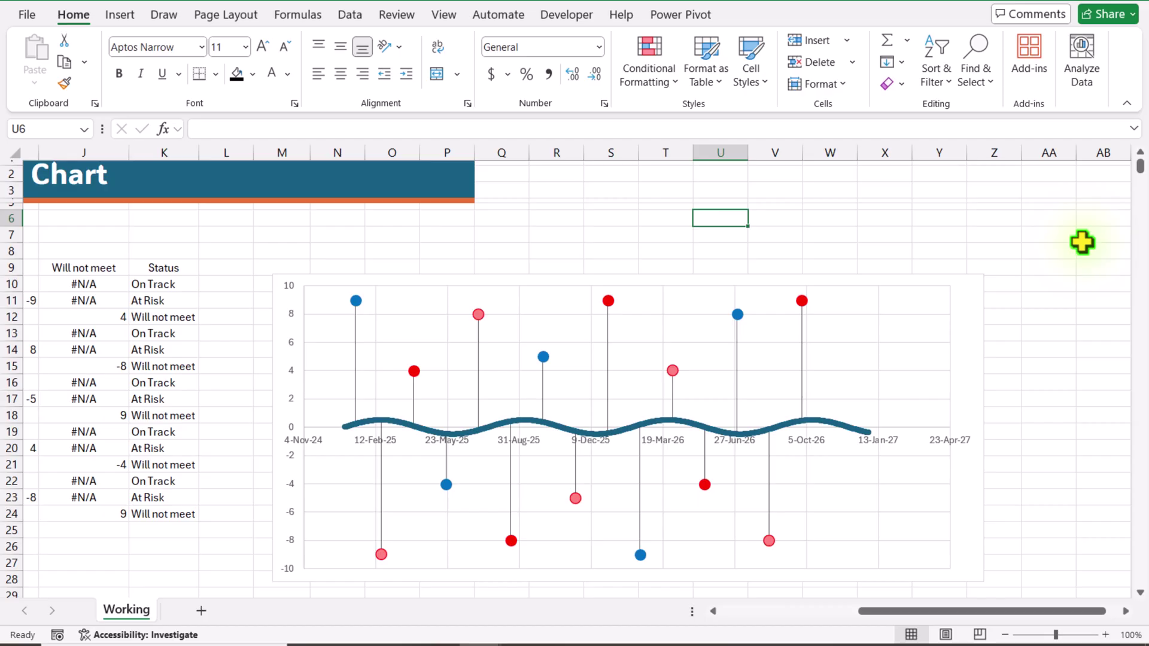
# Step: Remove the axes and gridlines from the timeline chart
pyautogui.click(979, 305)
pyautogui.click(1000, 293)
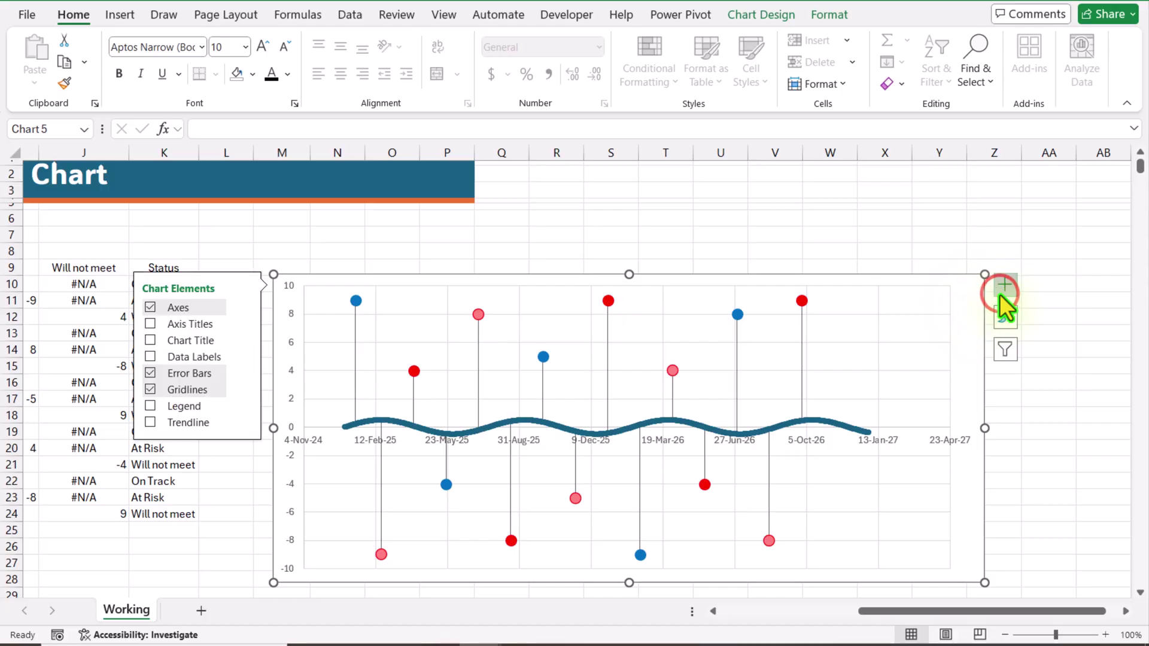
pyautogui.click(151, 307)
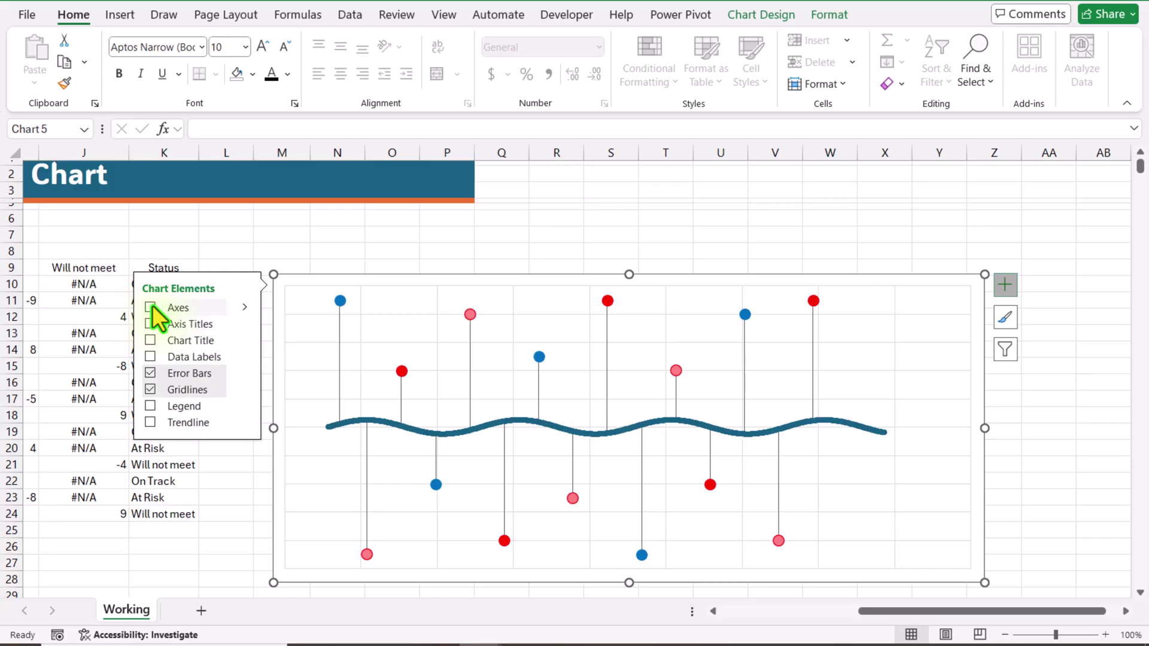
pyautogui.click(150, 389)
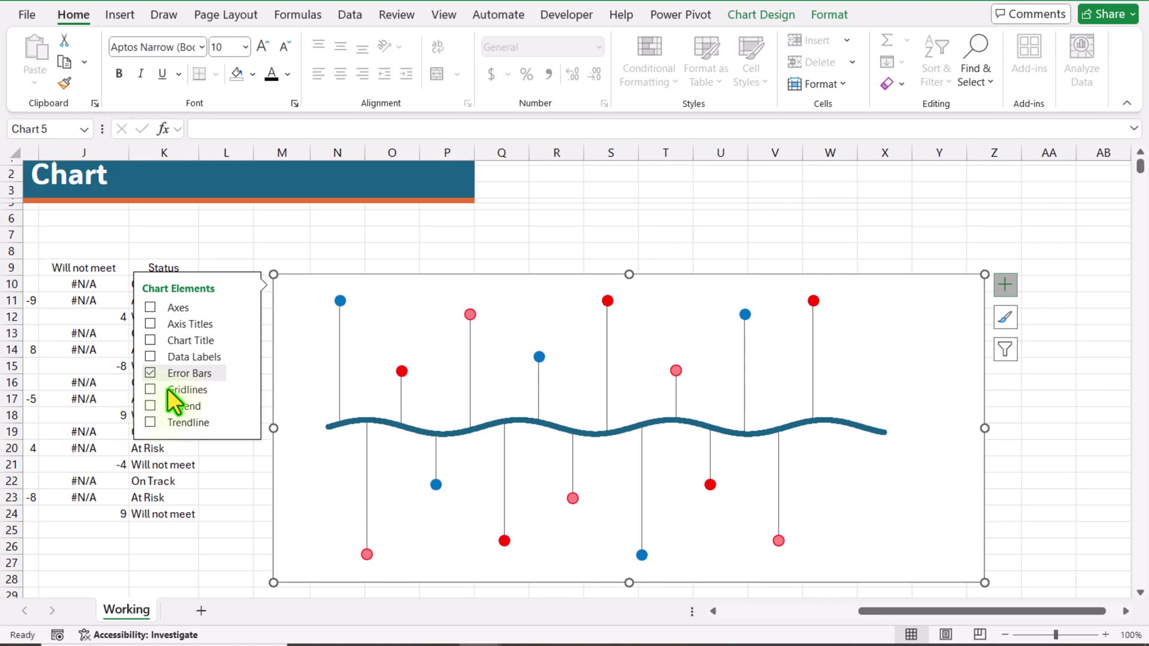
pyautogui.click(1006, 286)
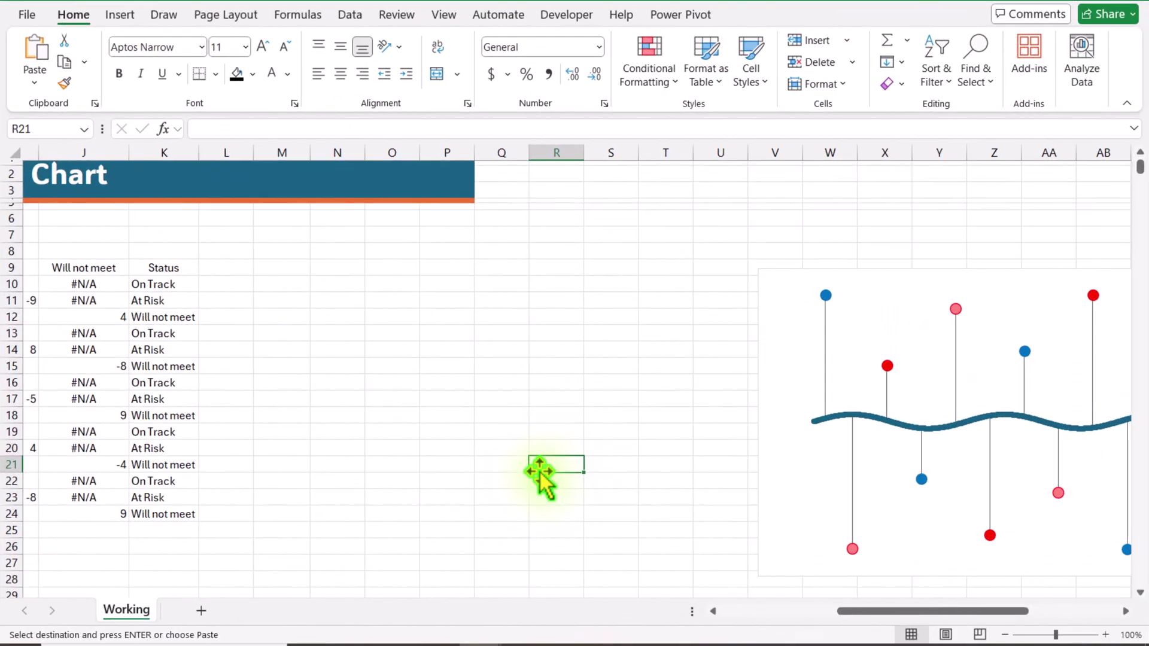
# Step: Enter the column headers Event Details in L9 and Combine Details in M9
pyautogui.click(229, 267)
pyautogui.press('Return')
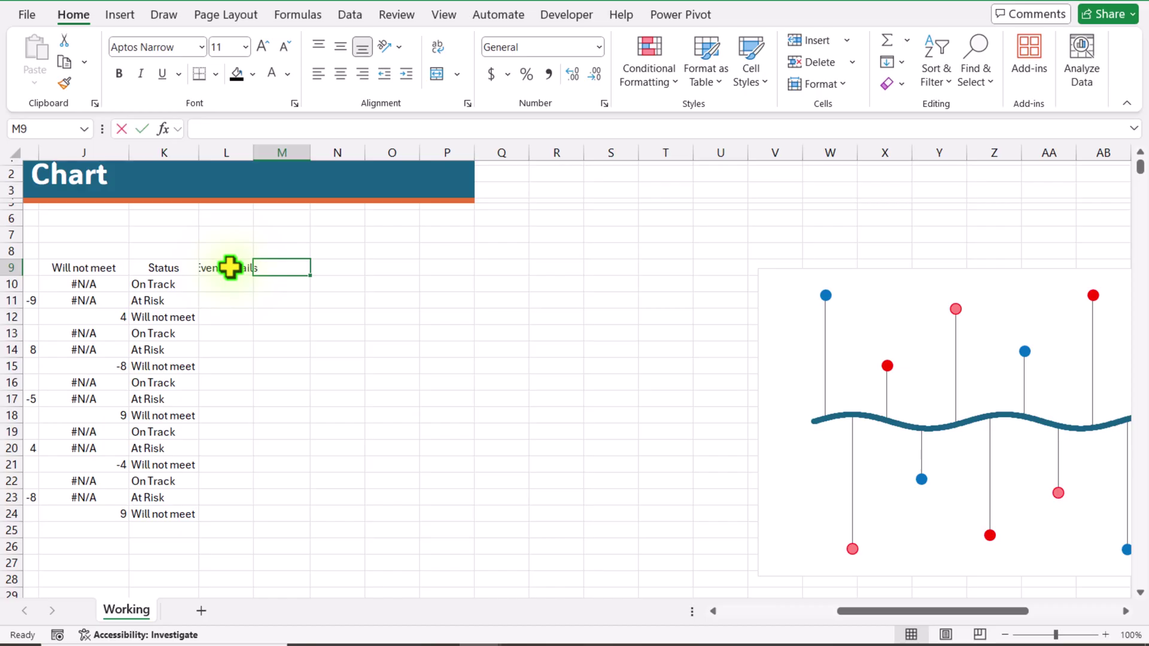
pyautogui.write('Combine Details')
pyautogui.press('Return')
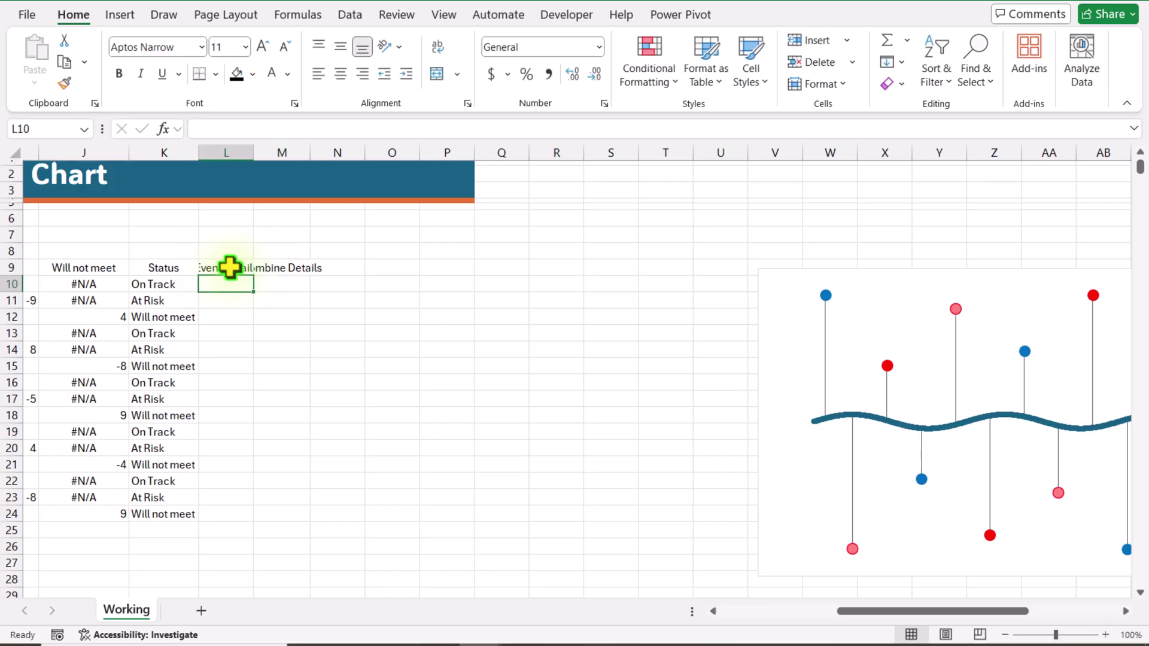
# Step: Copy the event descriptions in A1:A15 of Sheet4 in the other workbook and paste them as values from L10 on the Working sheet
pyautogui.click(449, 629)
pyautogui.moveTo(56, 170); pyautogui.dragTo(84, 399)
pyautogui.hotkey('ctrl', 'c')
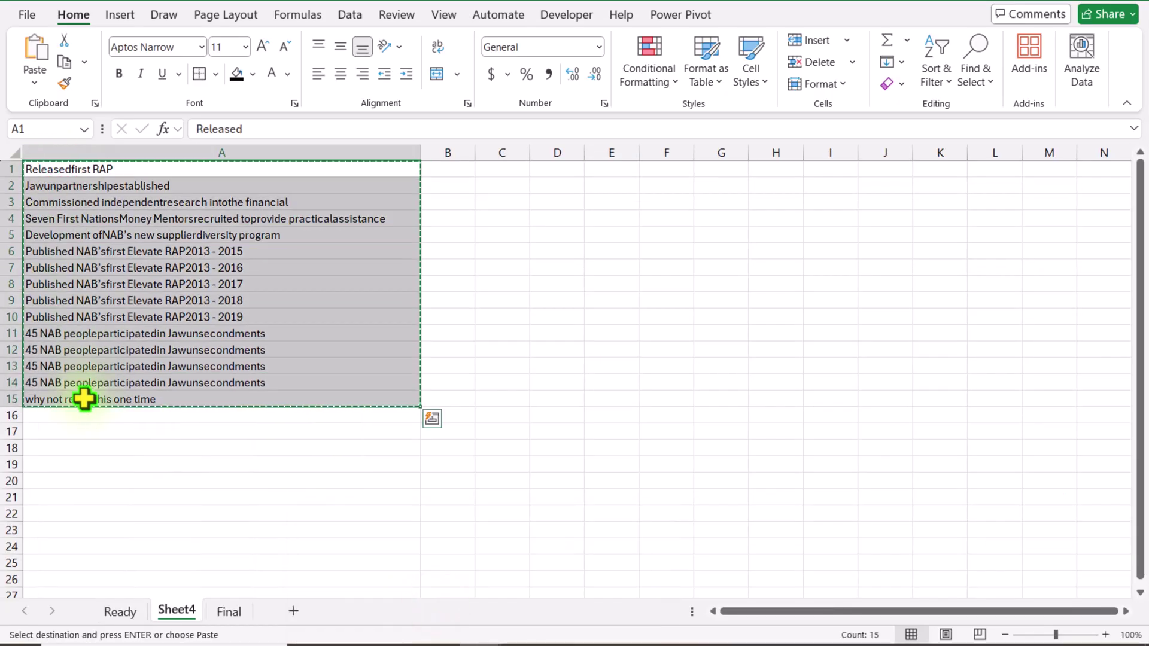
pyautogui.moveTo(473, 645)
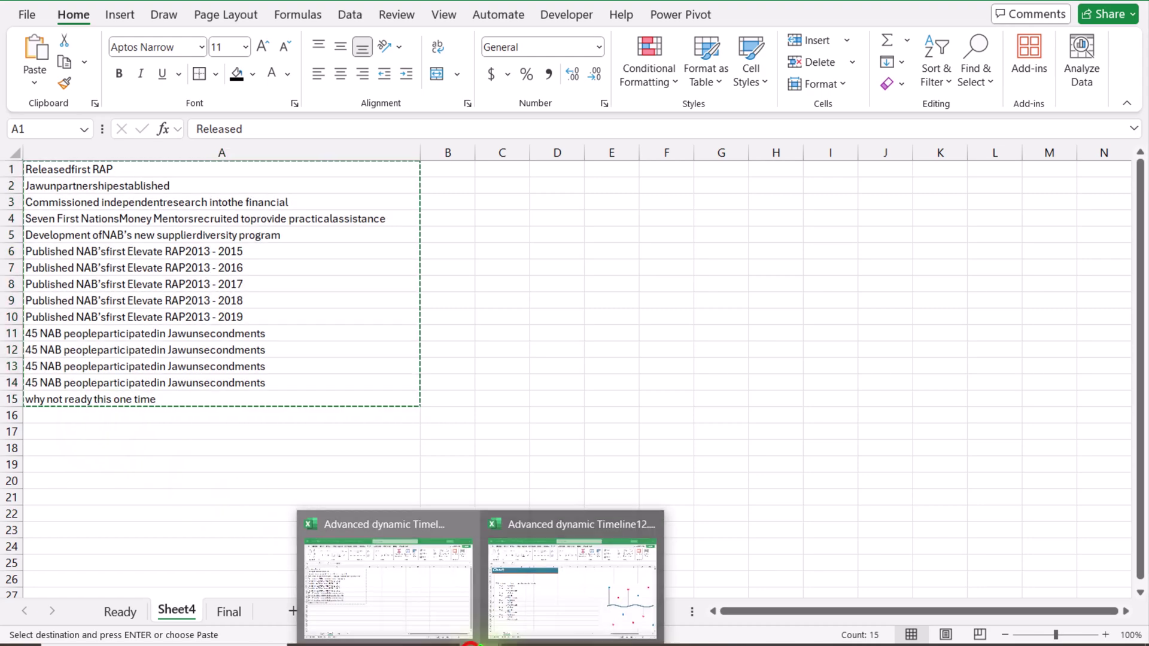
pyautogui.click(526, 608)
pyautogui.rightClick(234, 285)
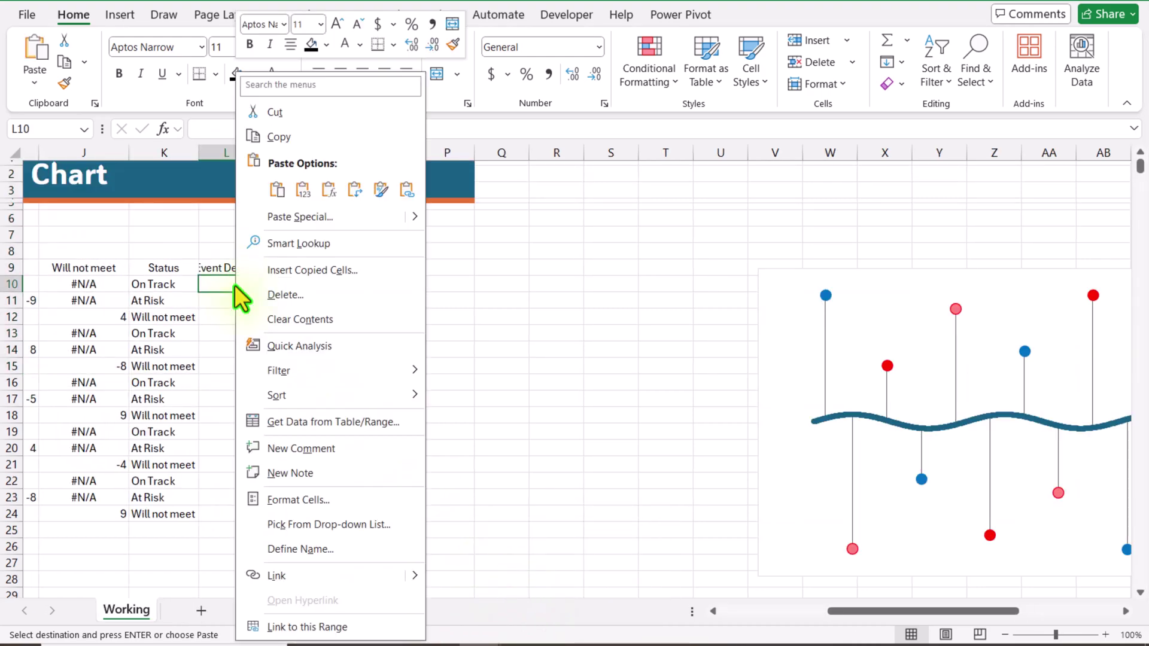
pyautogui.click(300, 191)
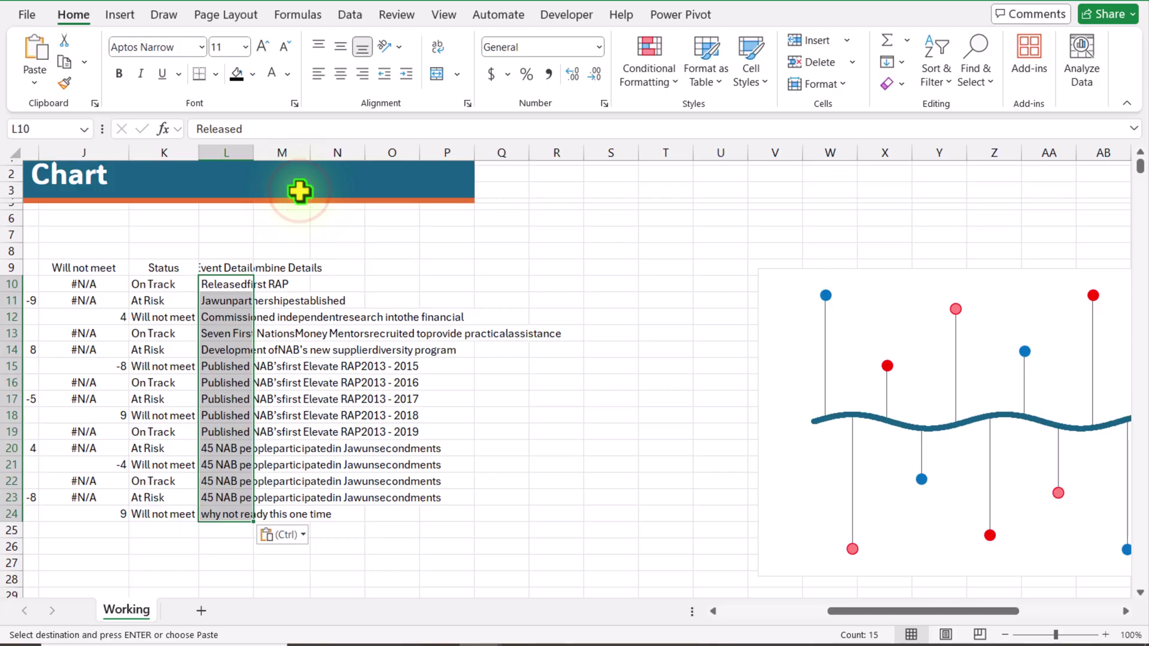
# Step: Start a TEXTJOIN formula in M10 with CHAR(10) as the delimiter and TRUE for ignoring empty cells
pyautogui.click(289, 283)
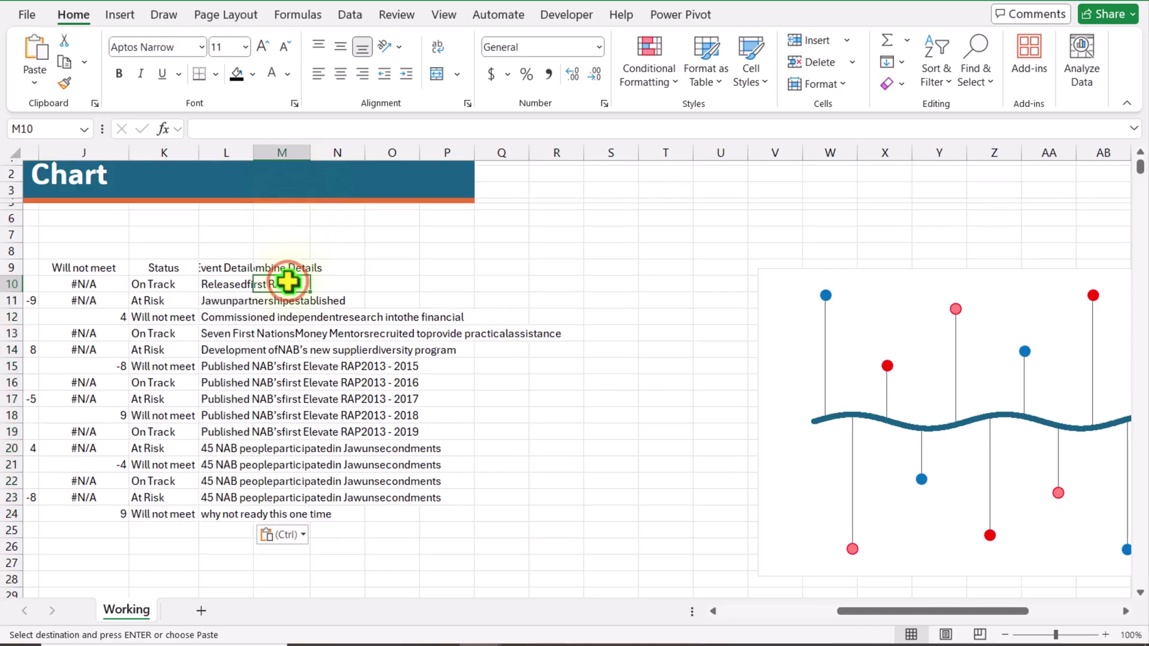
pyautogui.write('=')
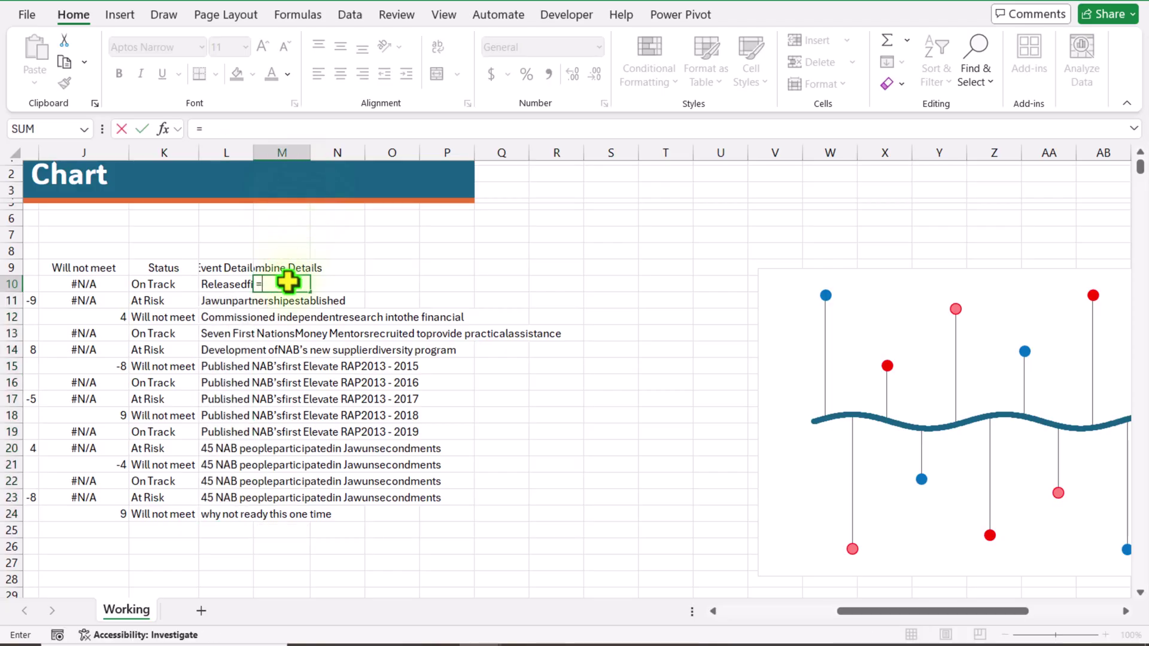
pyautogui.write('textjoi')
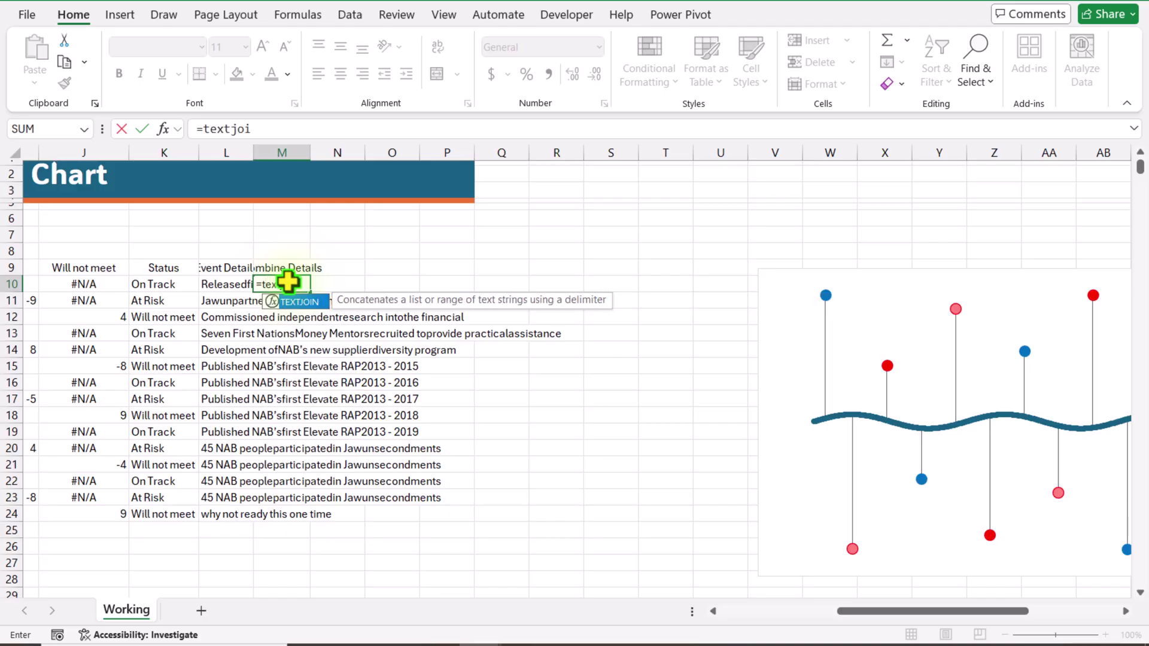
pyautogui.write('n(')
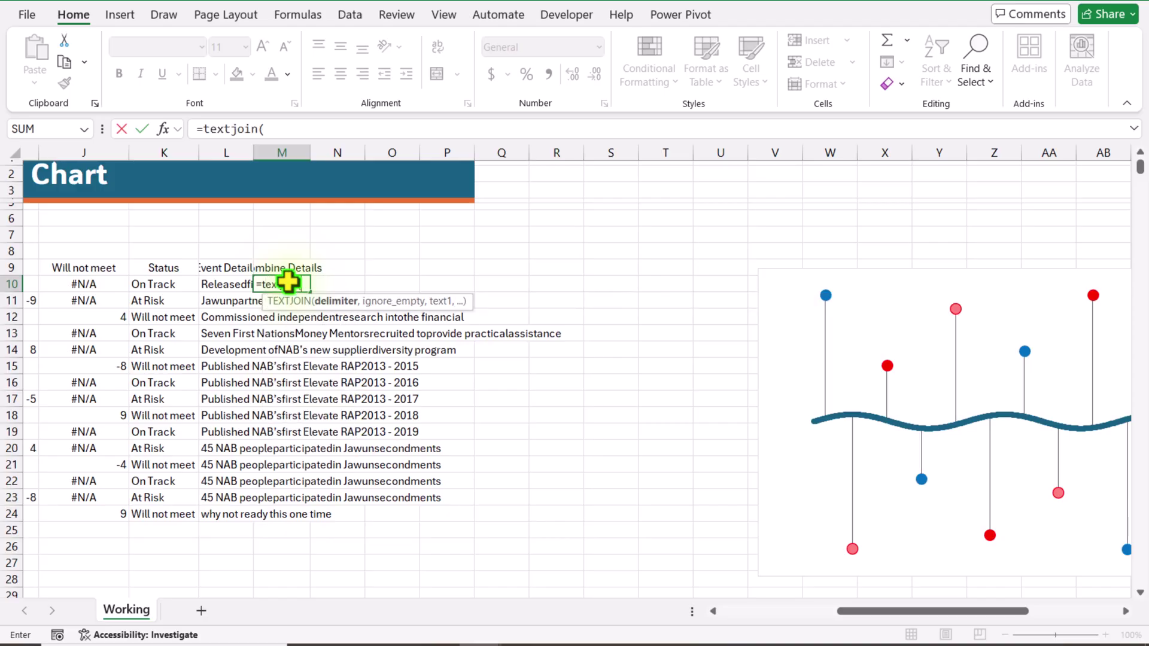
pyautogui.write('c')
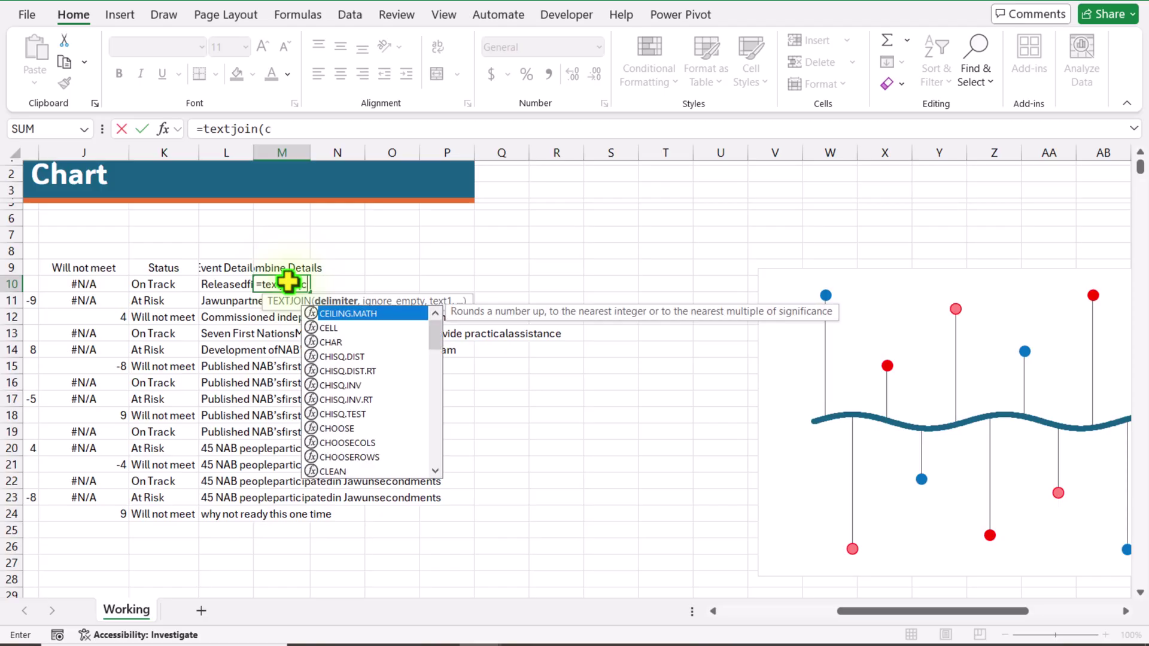
pyautogui.write('har(1')
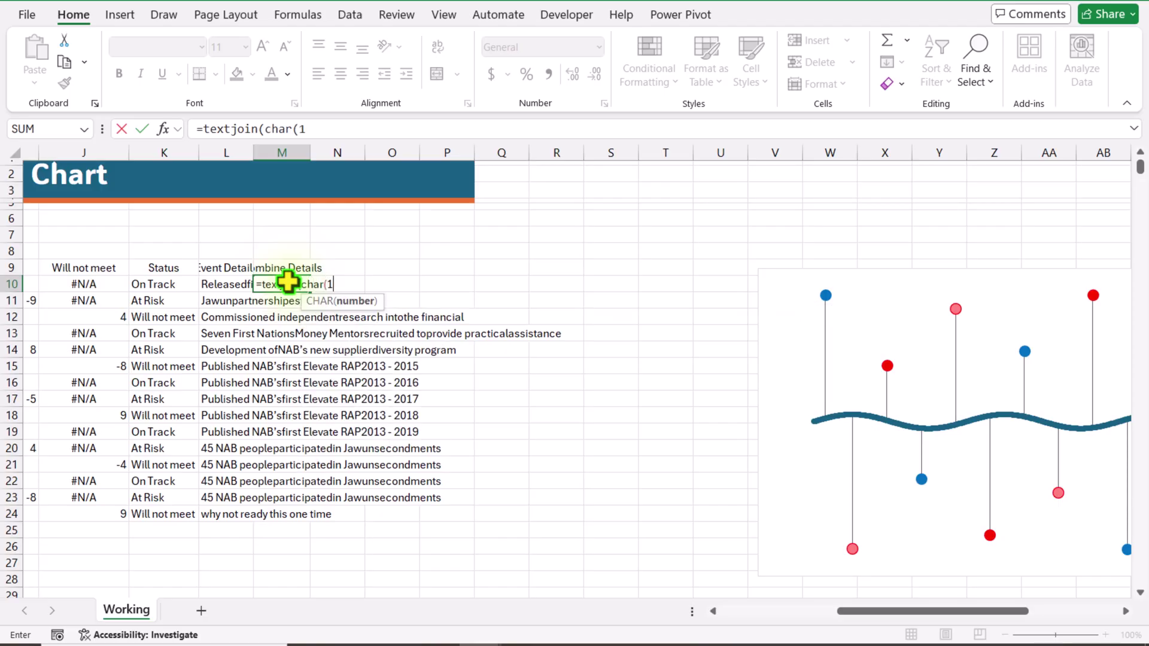
pyautogui.write('0)')
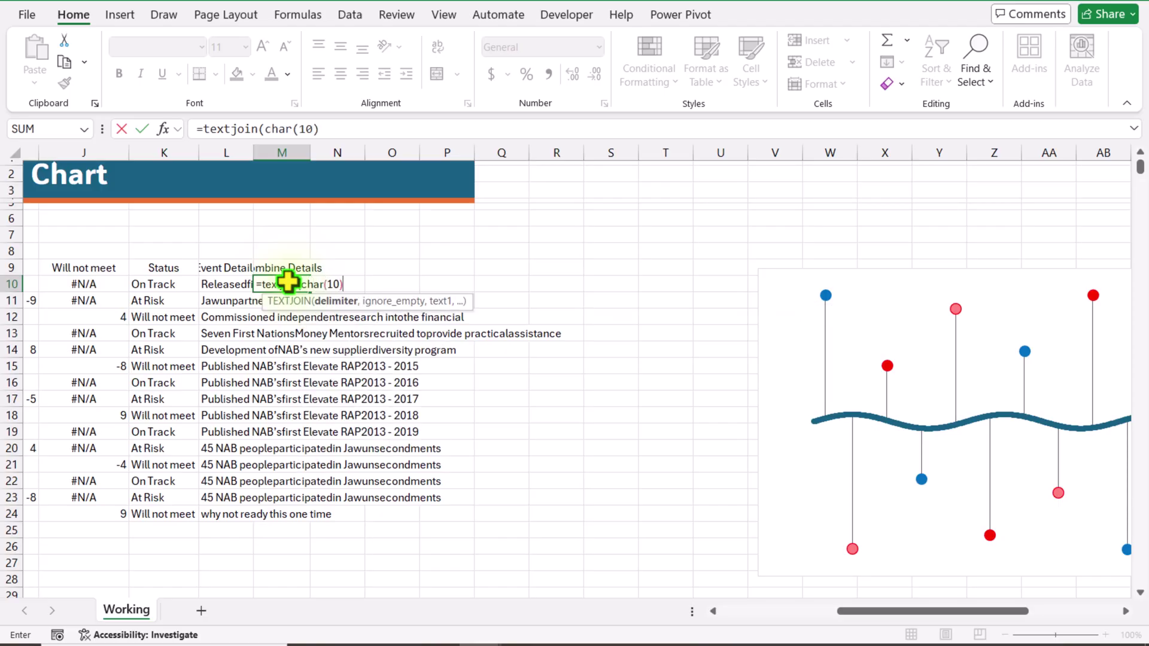
pyautogui.write(',')
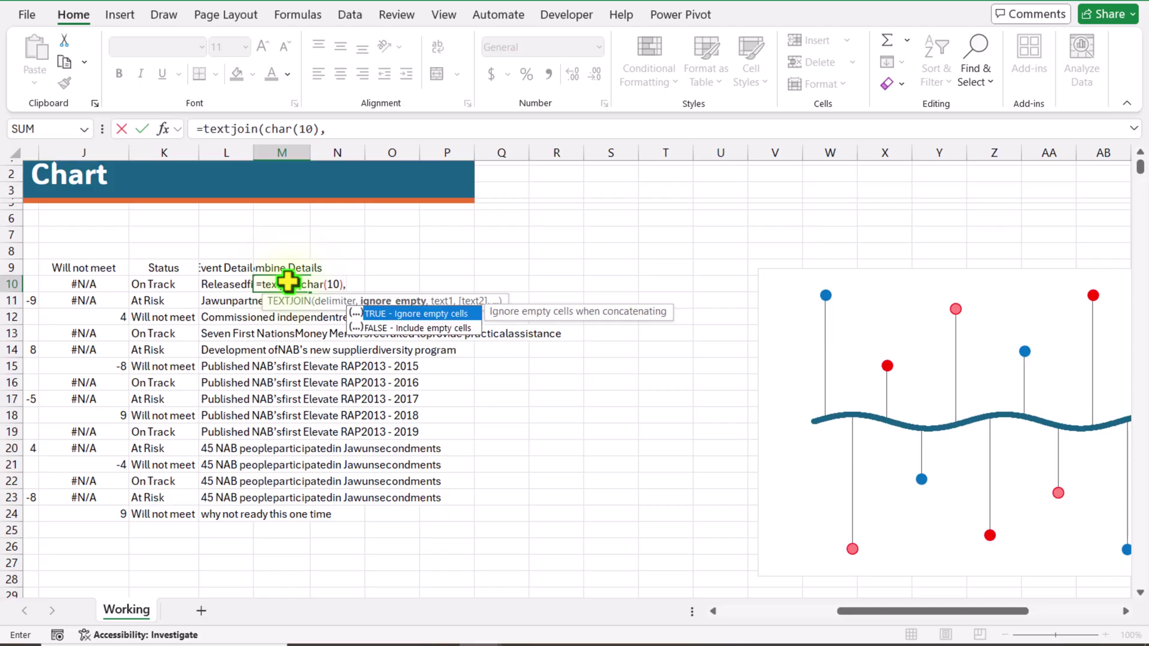
pyautogui.write('true,')
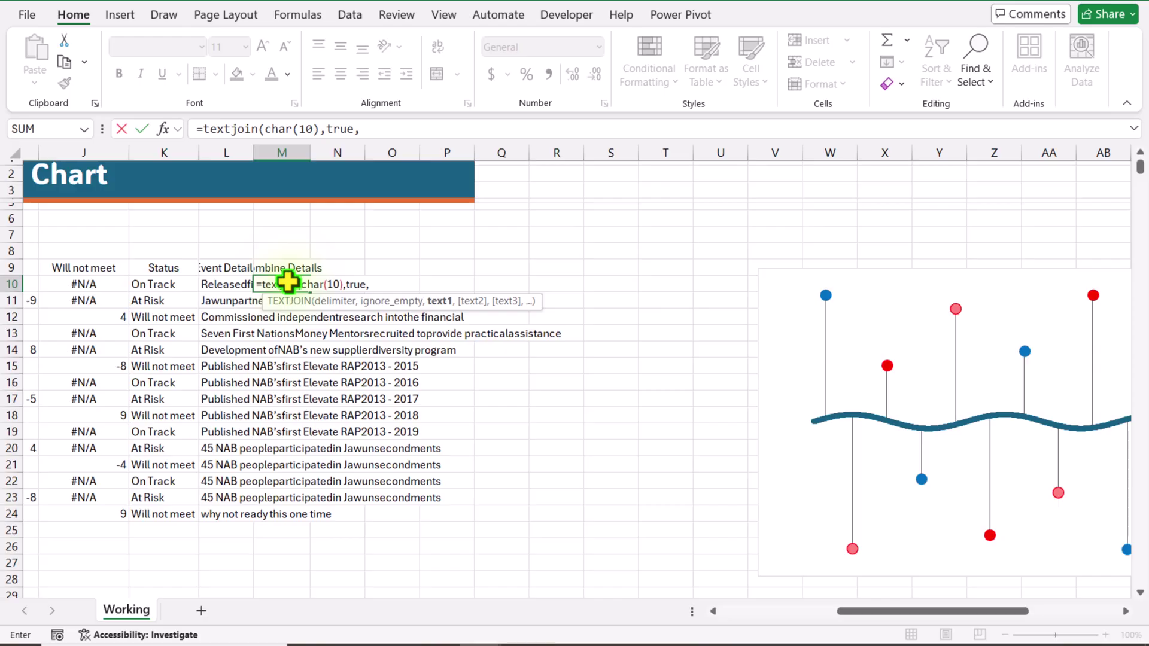
# Step: Add the event date in D10 as the formula's first text item, formatted with TEXT as "dd-mmm-yy"
pyautogui.write('Text(')
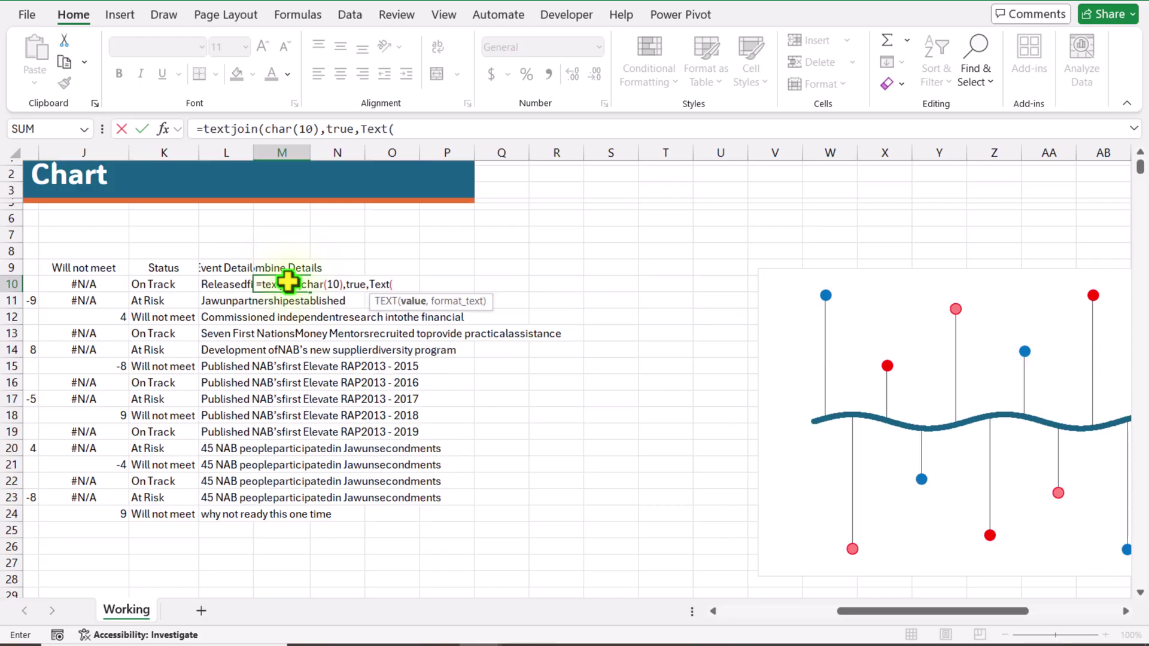
pyautogui.moveTo(900, 610); pyautogui.dragTo(764, 618)
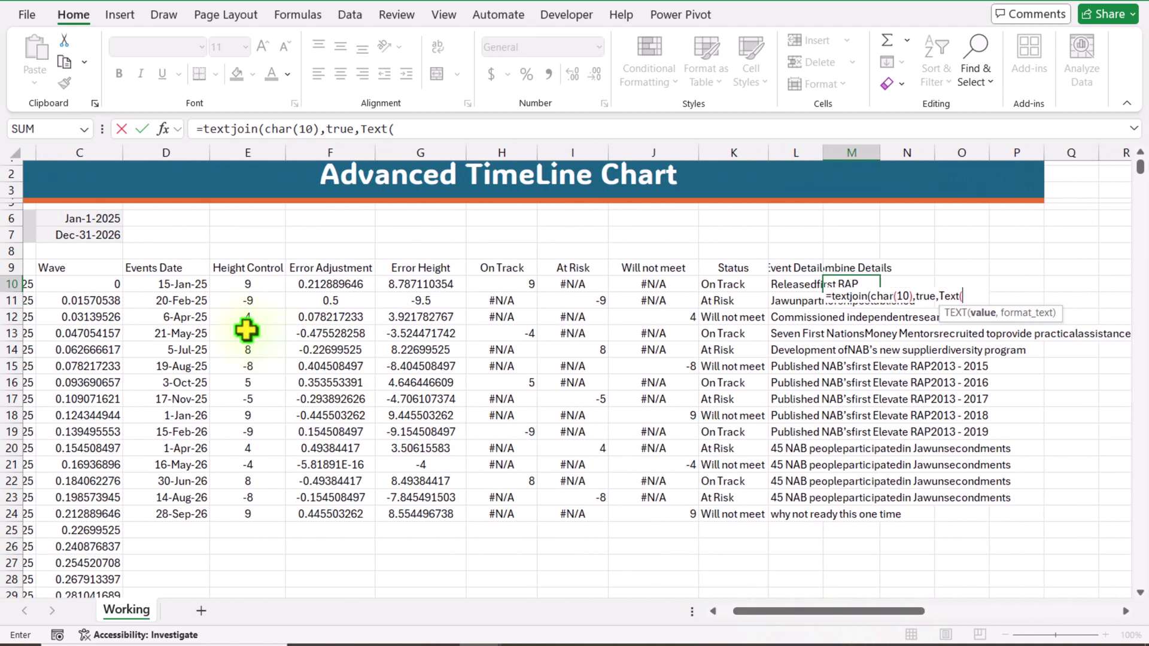
pyautogui.click(185, 287)
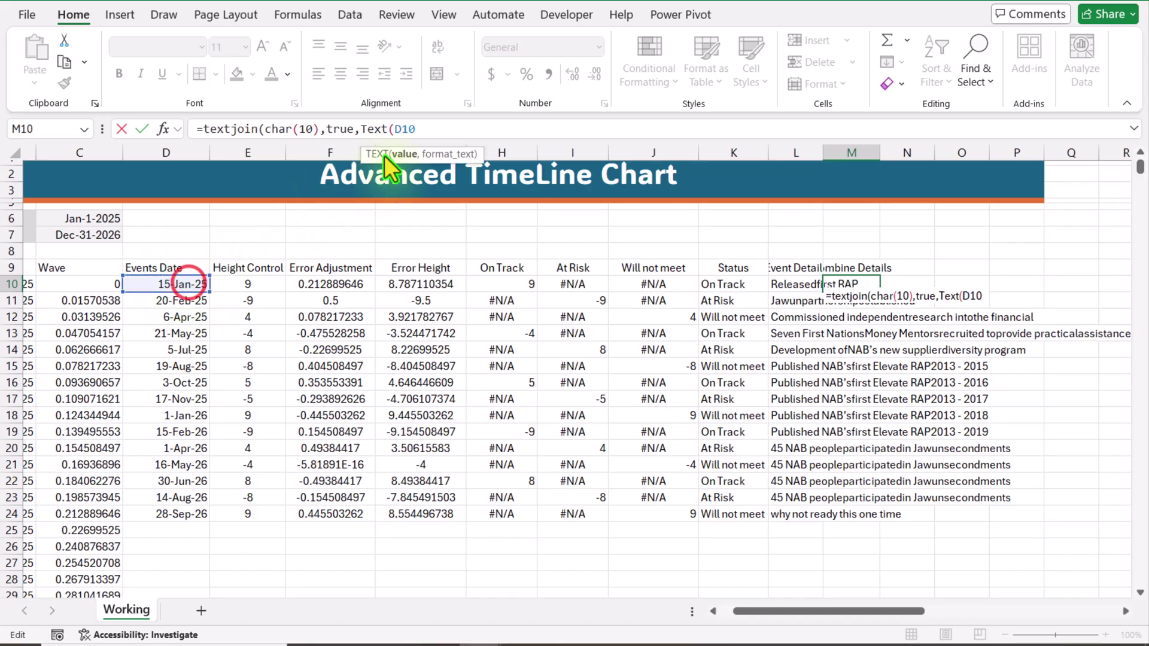
pyautogui.write(',"dd-mmm-yy')
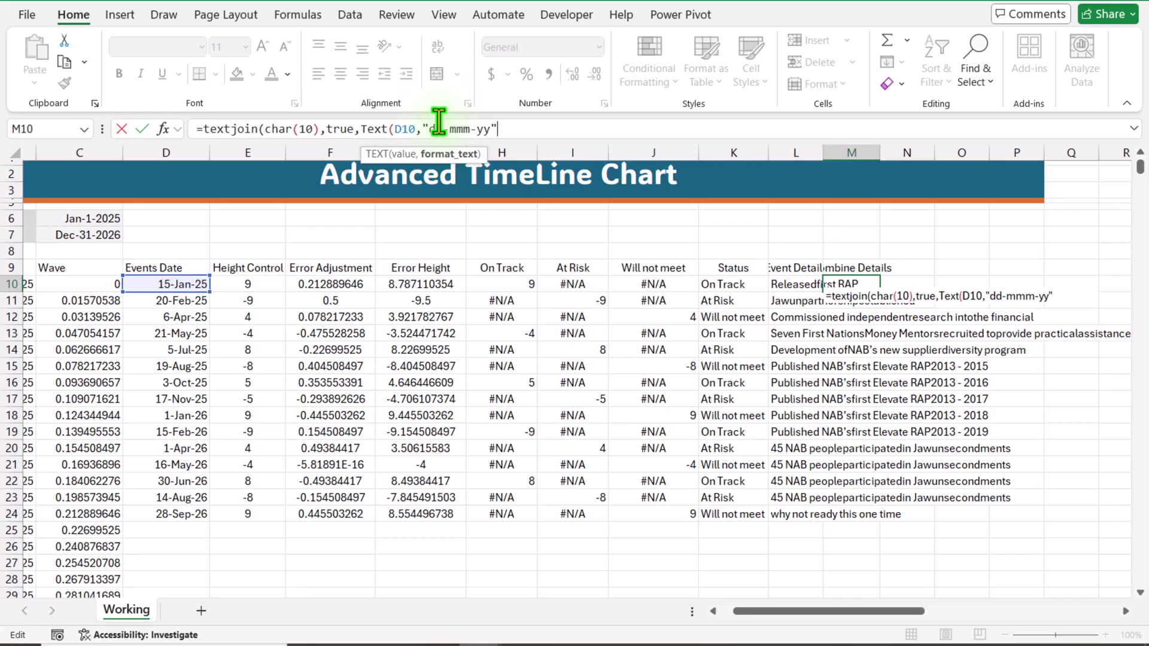
pyautogui.write('),')
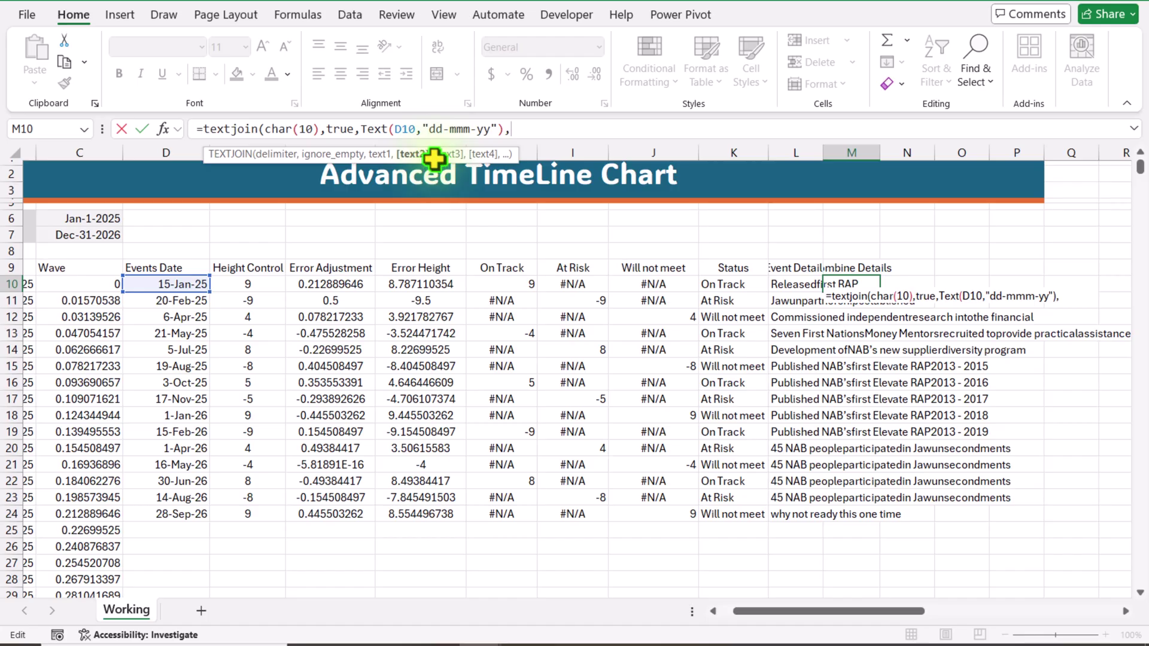
# Step: Complete the TEXTJOIN formula with L9 as the second text item and fill it from M10 down to M24
pyautogui.click(784, 275)
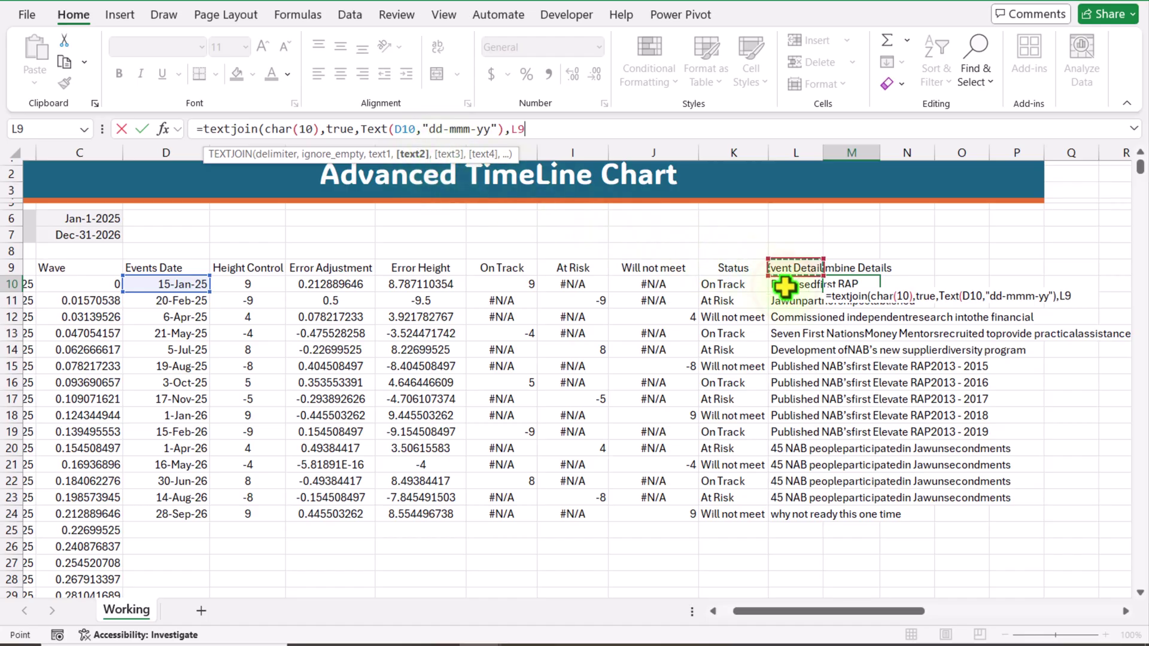
pyautogui.write(')')
pyautogui.press('Return')
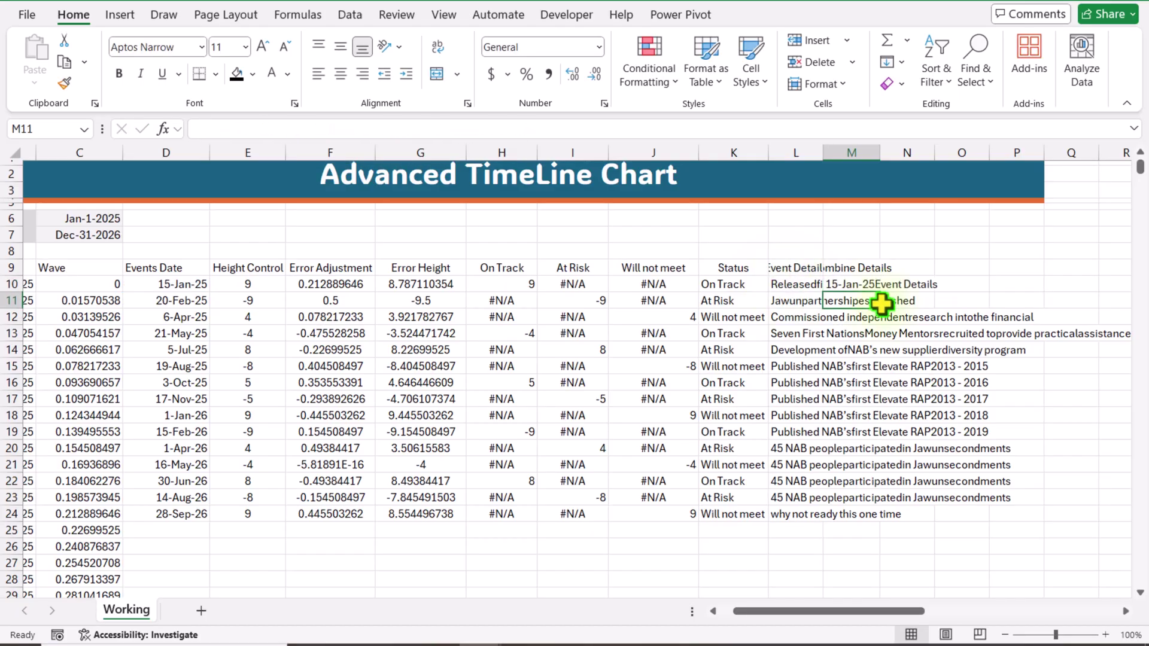
pyautogui.click(868, 285)
pyautogui.moveTo(879, 292); pyautogui.dragTo(866, 522)
# Step: Add data labels to the Events Date series of the timeline chart and open their detailed formatting options
pyautogui.moveTo(850, 613); pyautogui.dragTo(1044, 611)
pyautogui.click(899, 280)
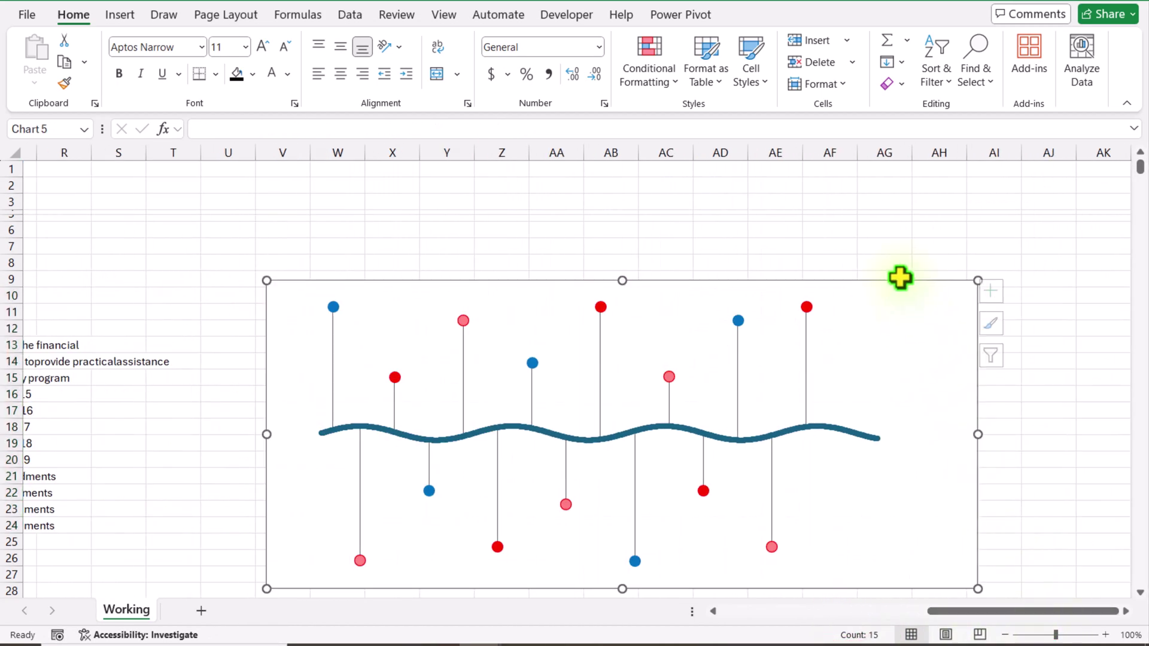
pyautogui.click(819, 17)
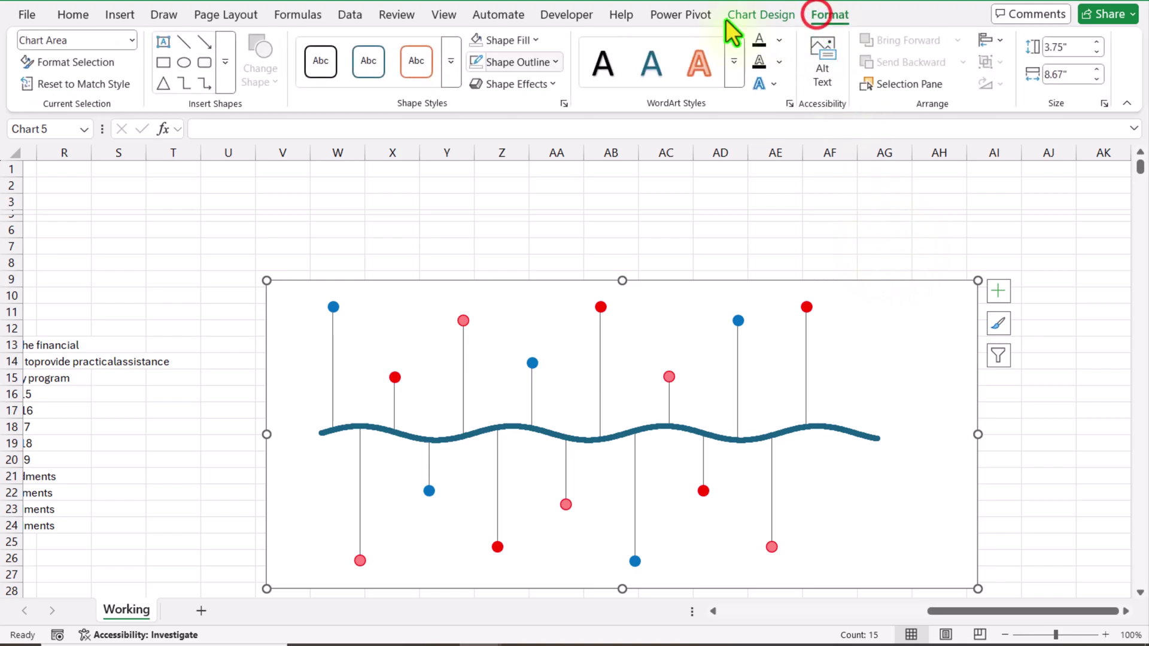
pyautogui.click(131, 40)
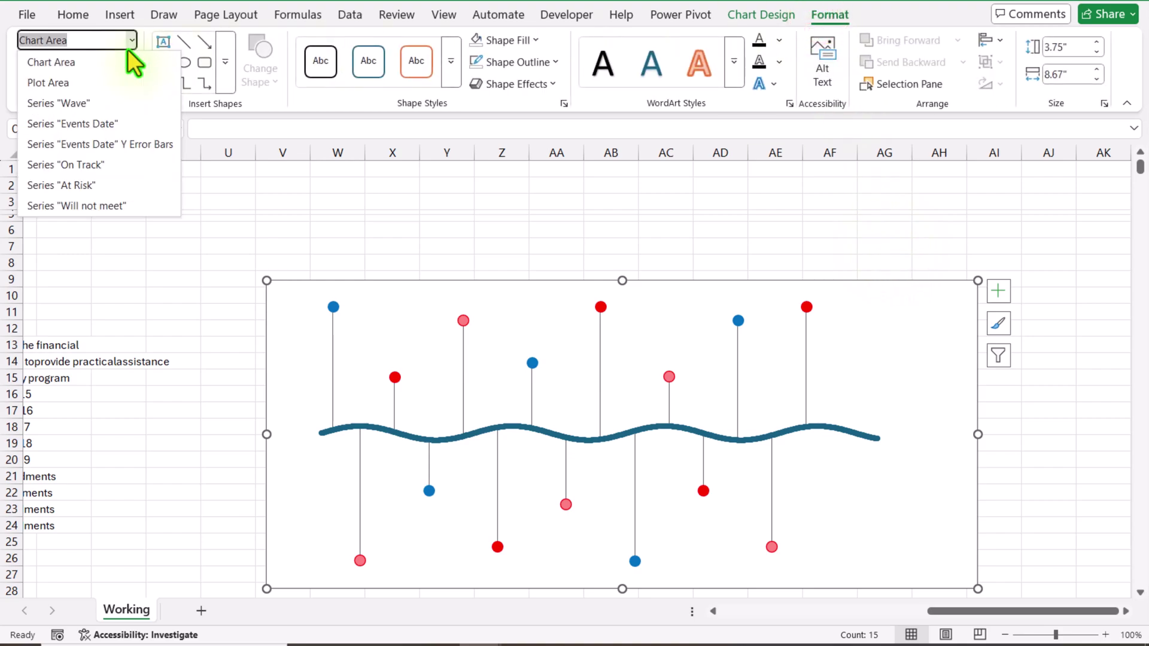
pyautogui.click(112, 123)
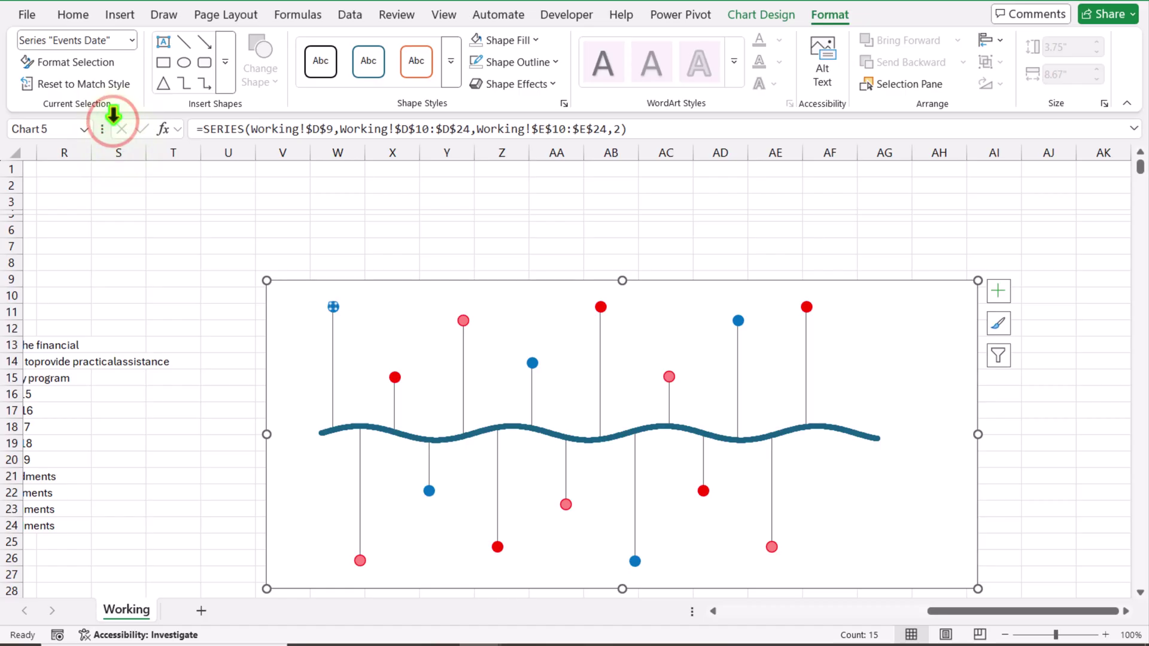
pyautogui.click(993, 295)
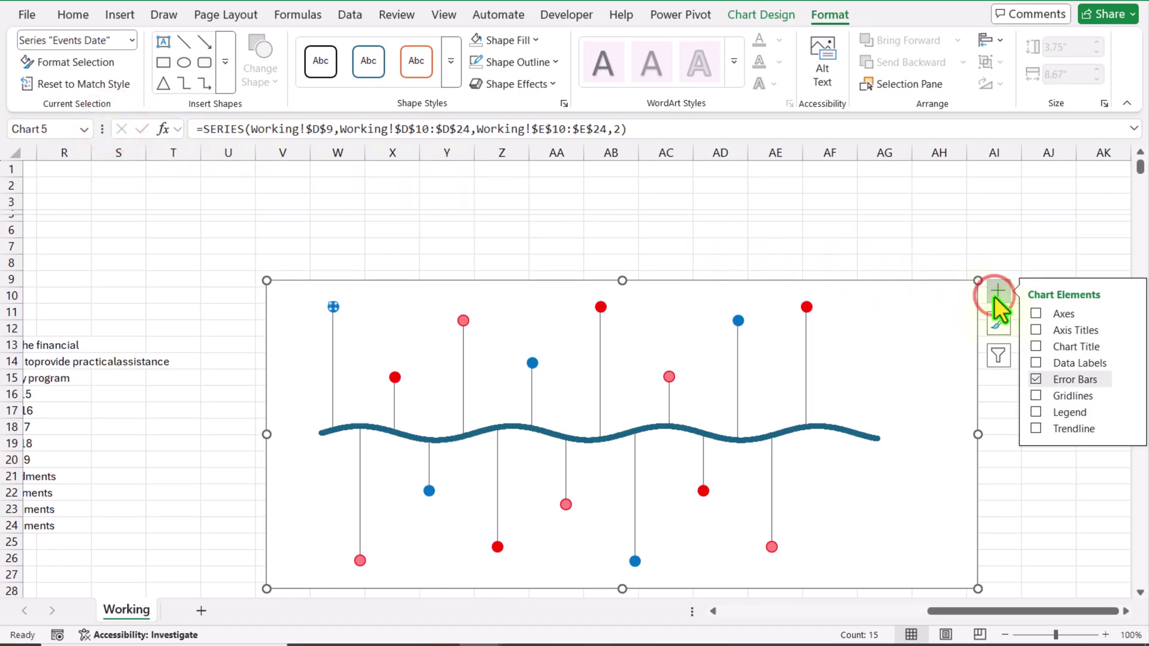
pyautogui.click(1036, 363)
pyautogui.click(1130, 364)
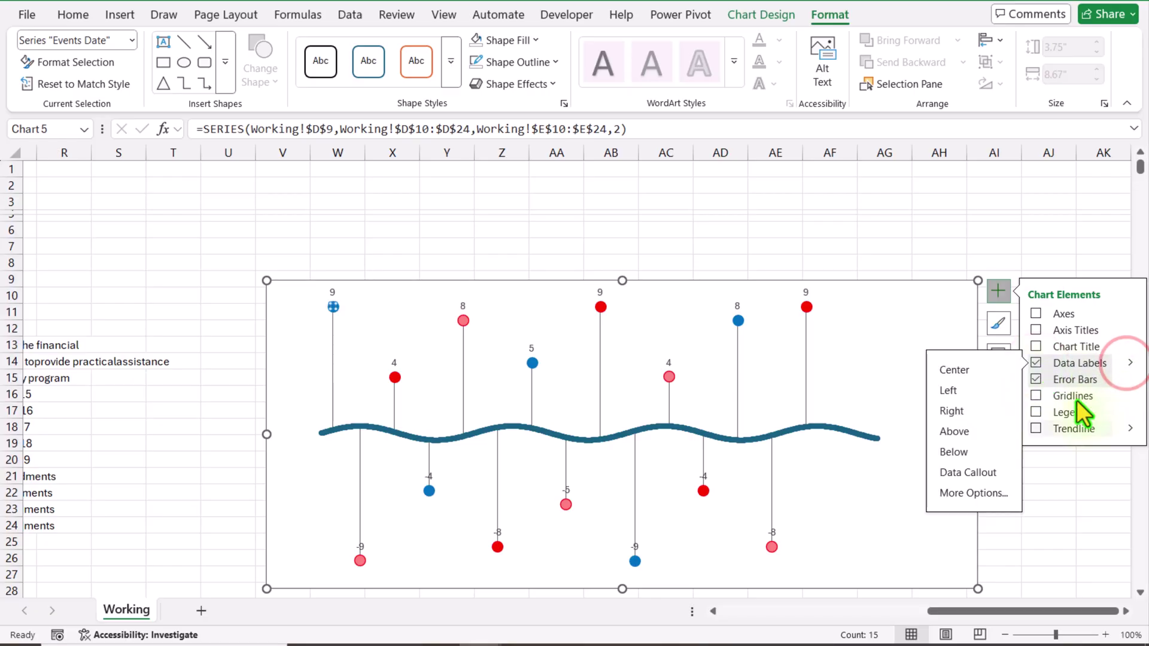
pyautogui.click(962, 490)
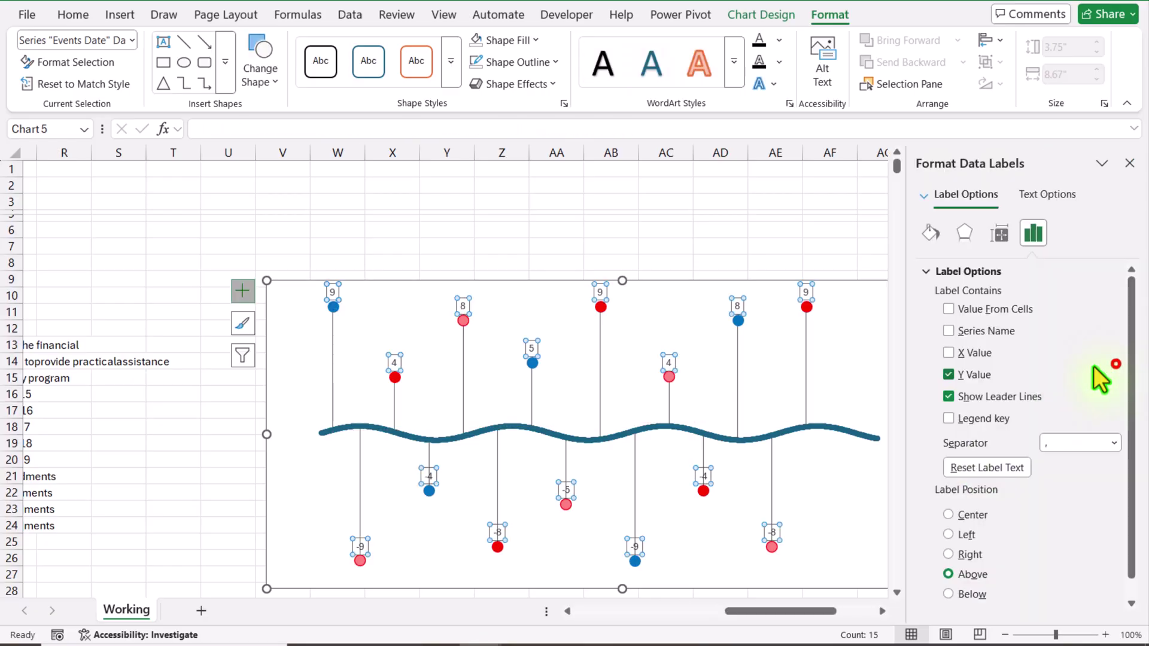
# Step: Replace the labels' Y Value with Value From Cells, using the Combine Details range M10:M24
pyautogui.click(949, 374)
pyautogui.click(948, 310)
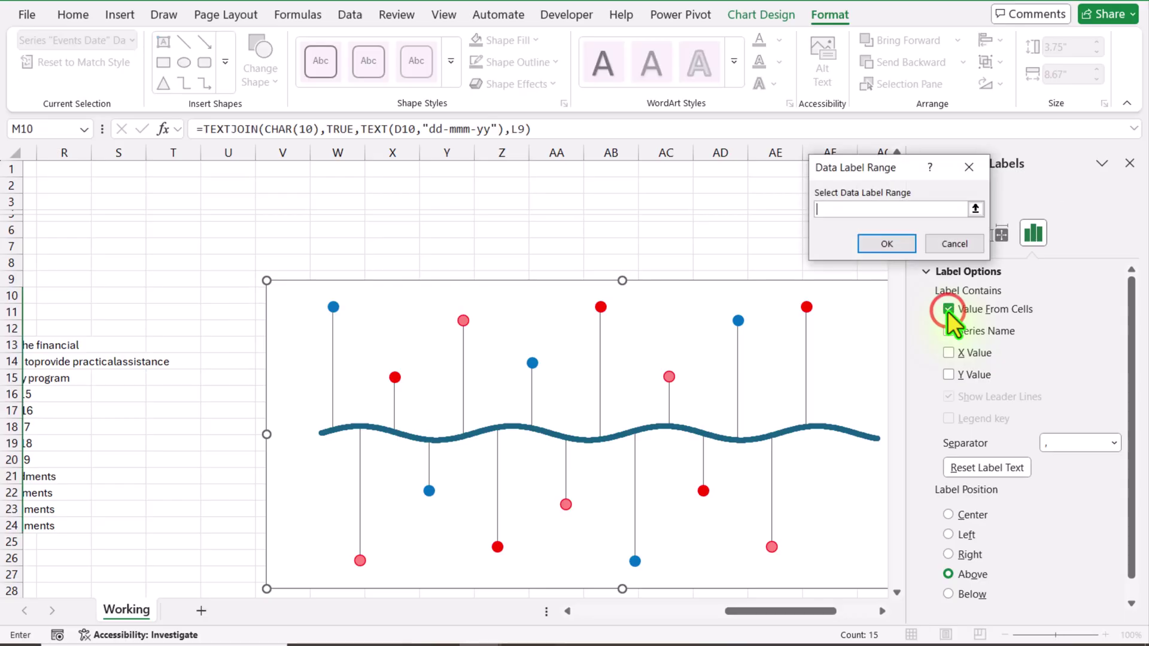
pyautogui.moveTo(806, 609); pyautogui.dragTo(756, 610)
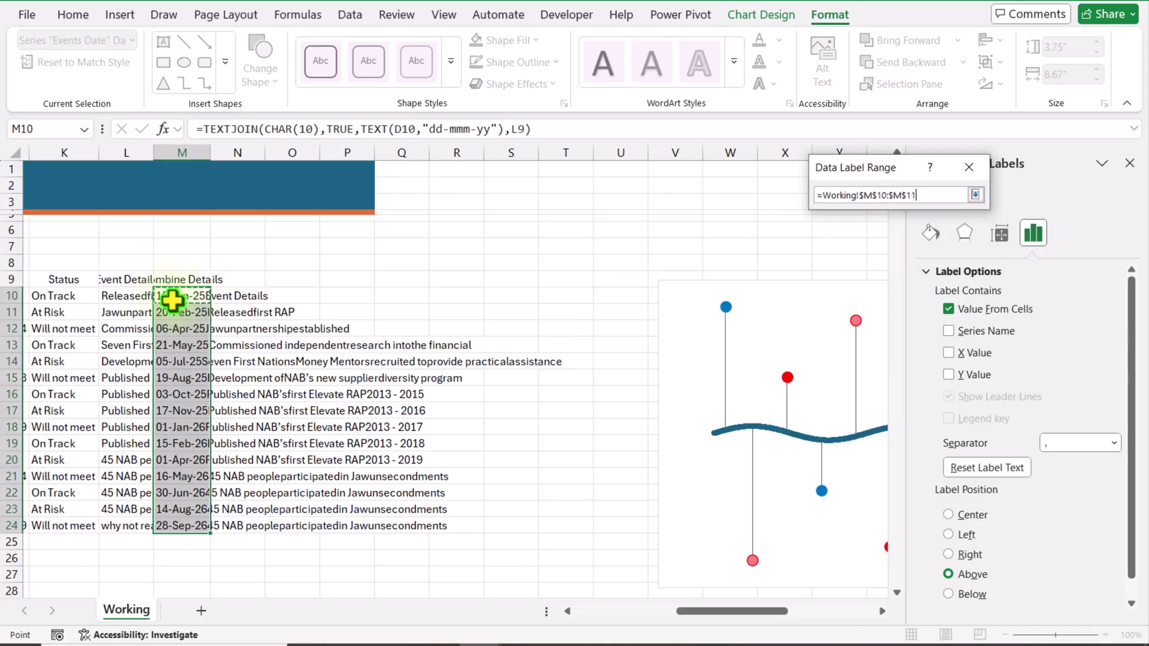
pyautogui.click(886, 243)
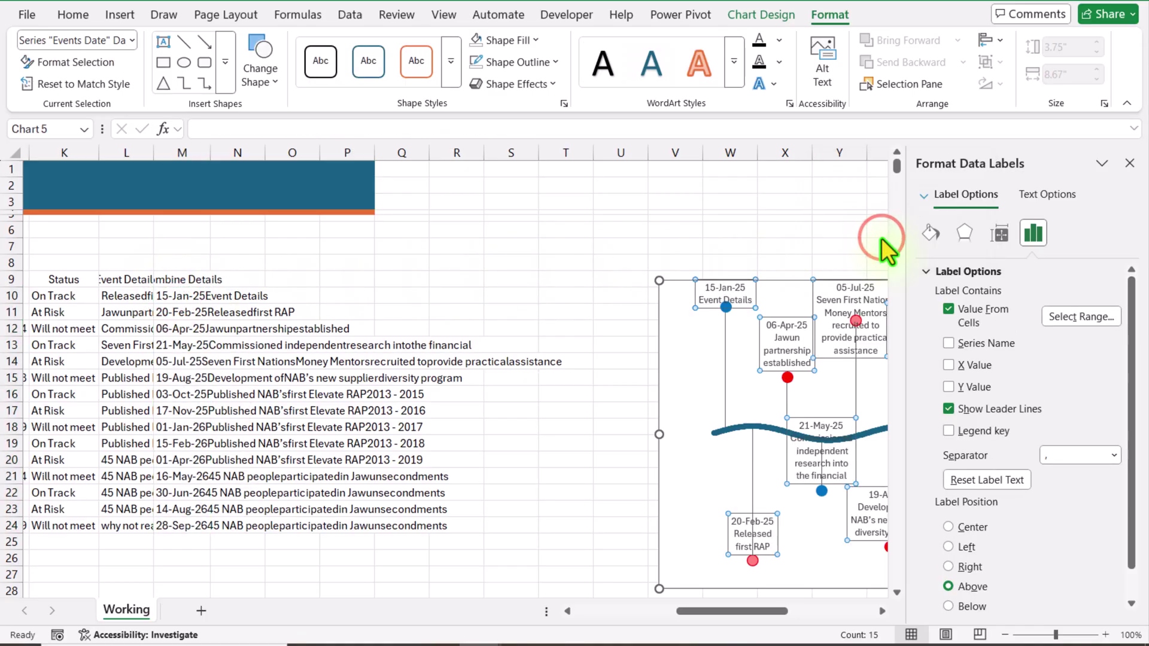
# Step: Set the data labels' position to Right, close the label formatting pane and deselect the chart
pyautogui.click(968, 568)
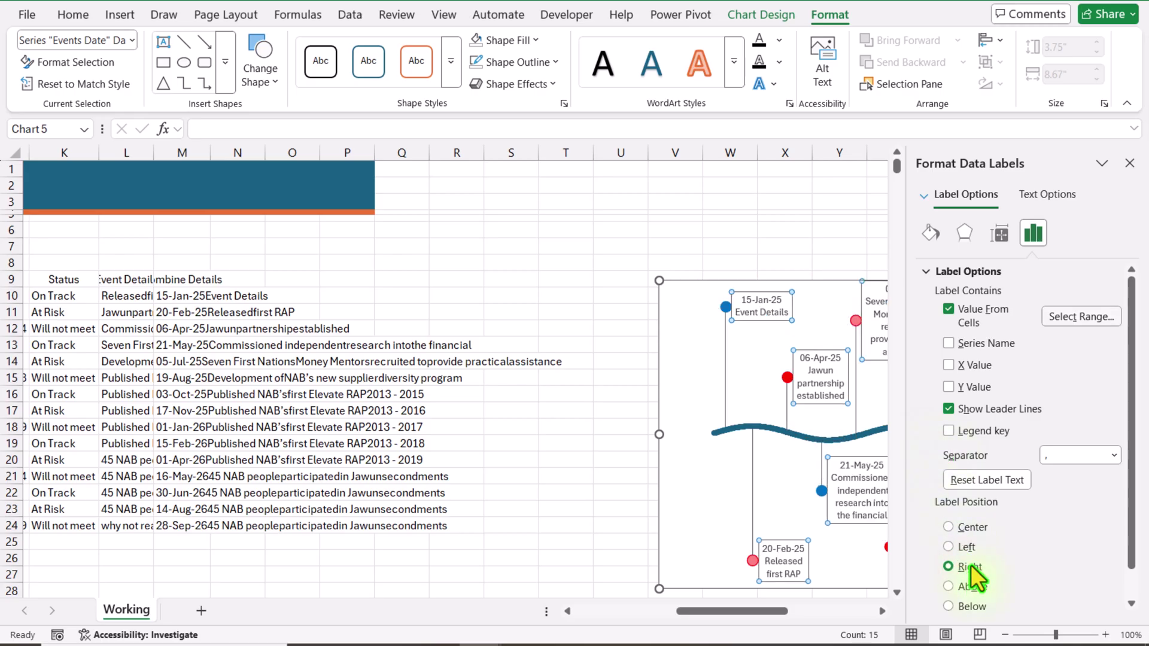
pyautogui.click(1130, 163)
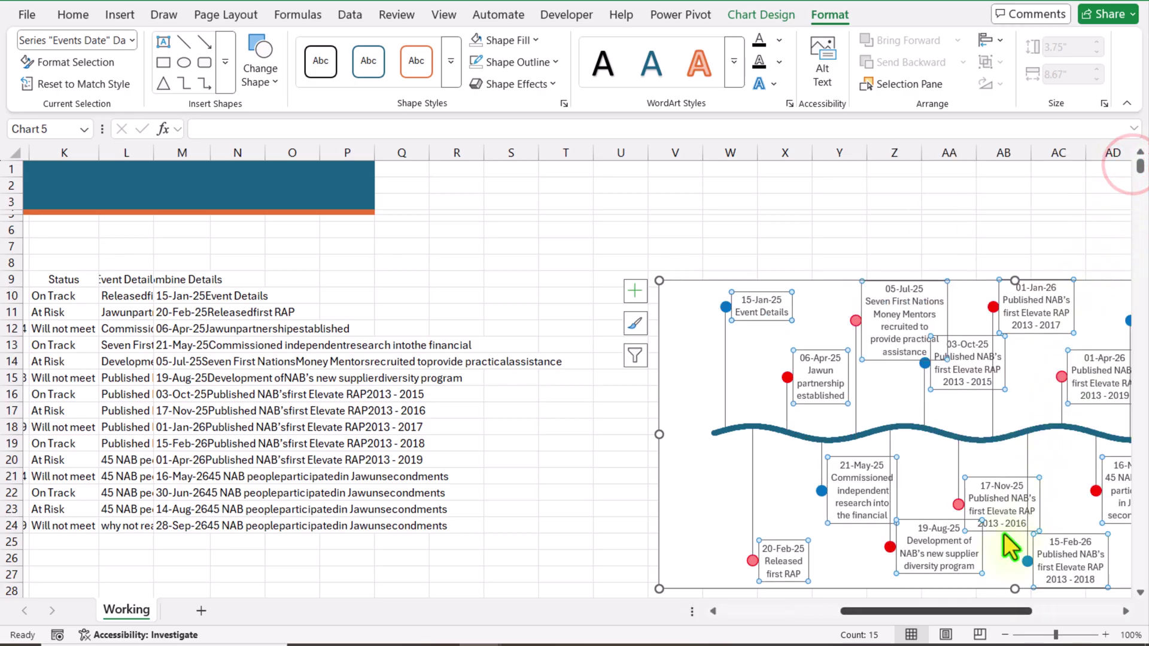
pyautogui.moveTo(976, 613); pyautogui.dragTo(1063, 611)
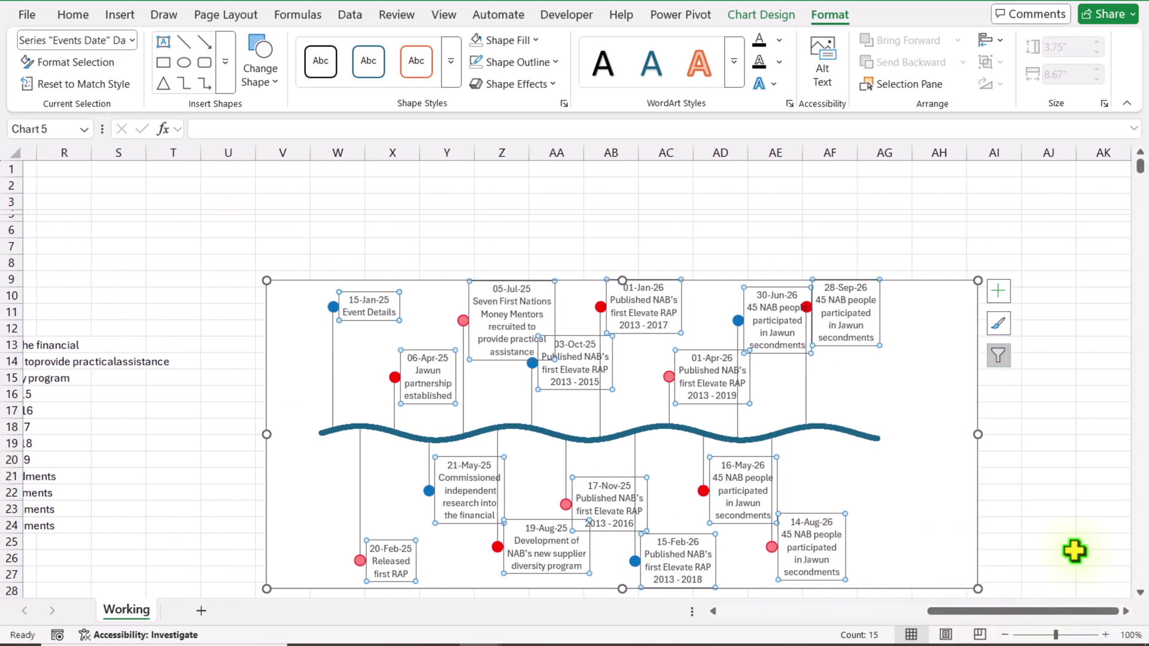
pyautogui.click(938, 229)
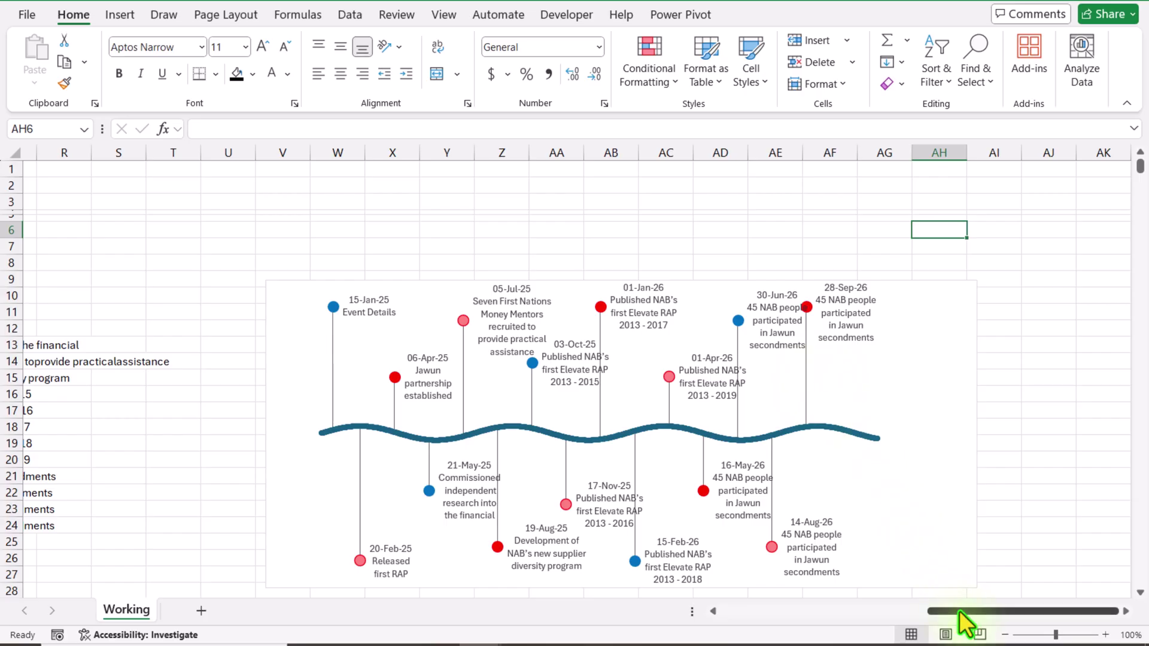
# Step: Set the Height Control of the 28-Sep-26 event in E24 to 4
pyautogui.moveTo(960, 610); pyautogui.dragTo(709, 611)
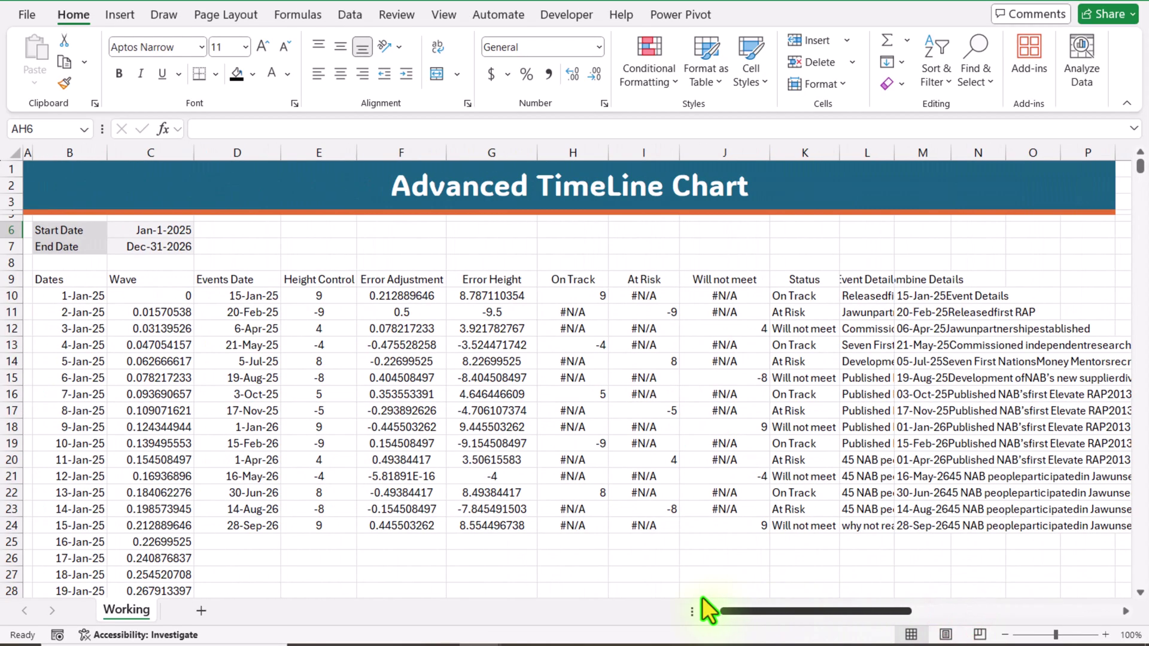
pyautogui.click(320, 526)
pyautogui.write('4')
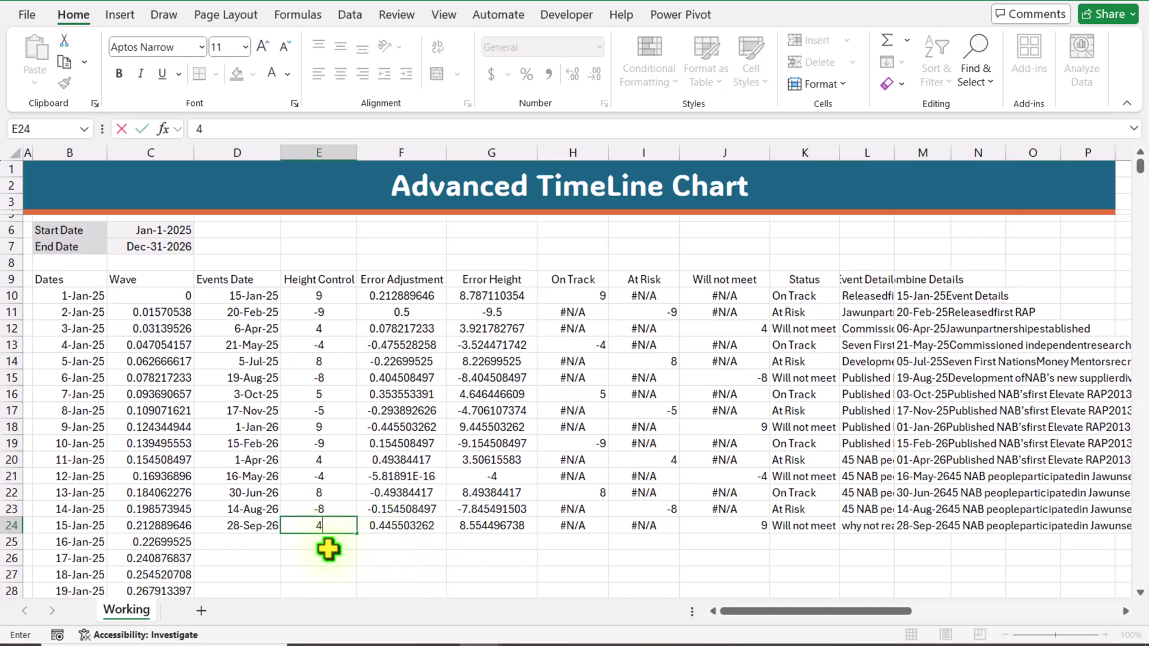
pyautogui.press('Return')
pyautogui.moveTo(738, 611); pyautogui.dragTo(995, 623)
# Step: Widen the timeline chart by extending its right edge to about column AK
pyautogui.click(1040, 409)
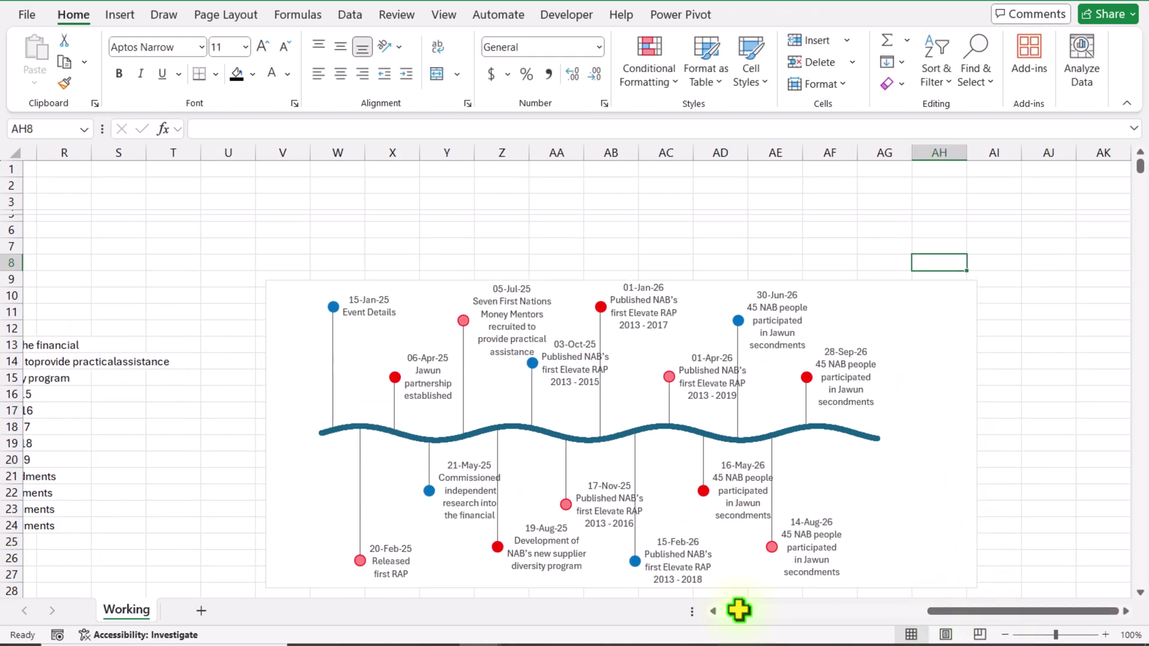
pyautogui.click(931, 281)
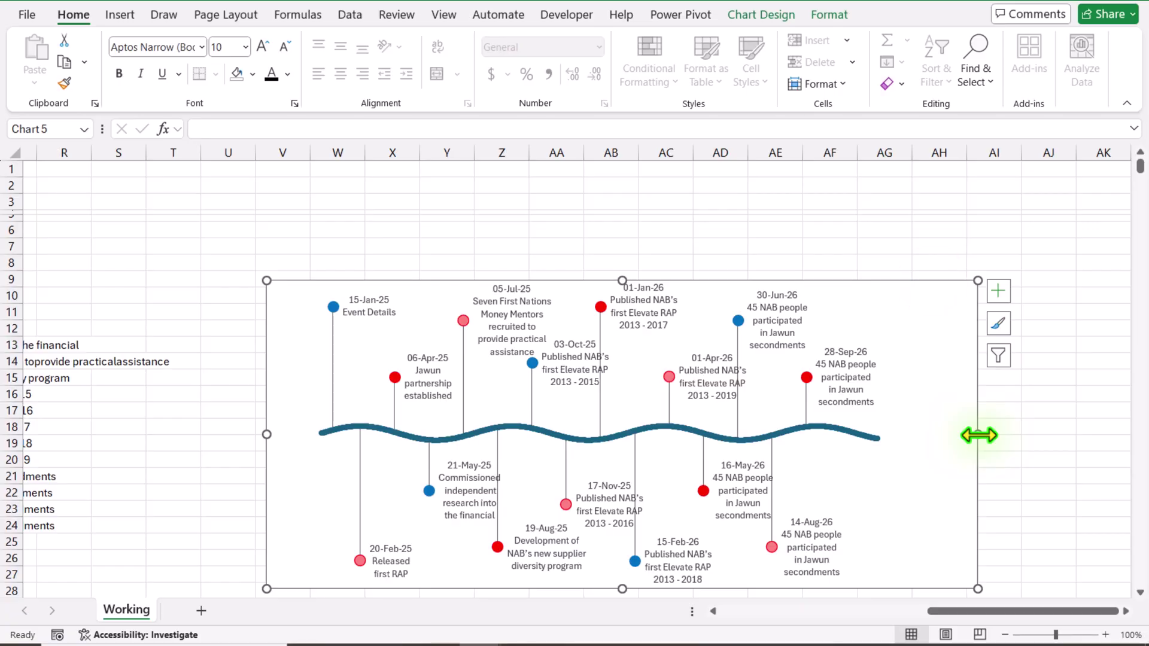
pyautogui.moveTo(979, 436); pyautogui.dragTo(1100, 438)
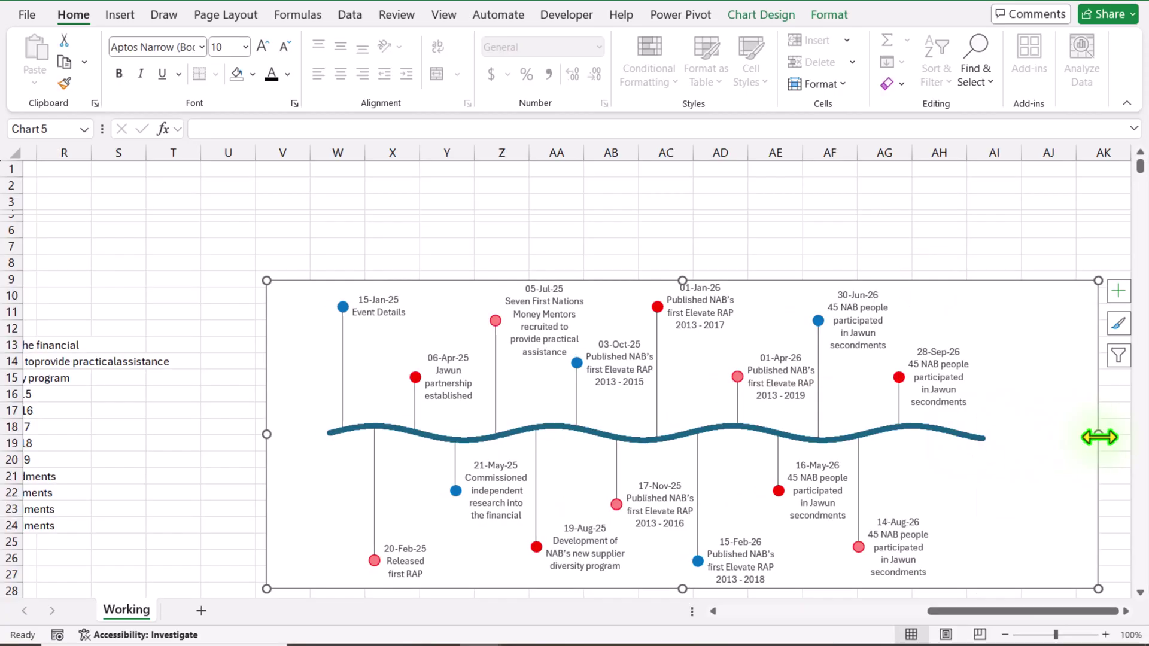
# Step: Left-align the text of the timeline chart's date-and-event data labels and deselect the chart
pyautogui.click(938, 368)
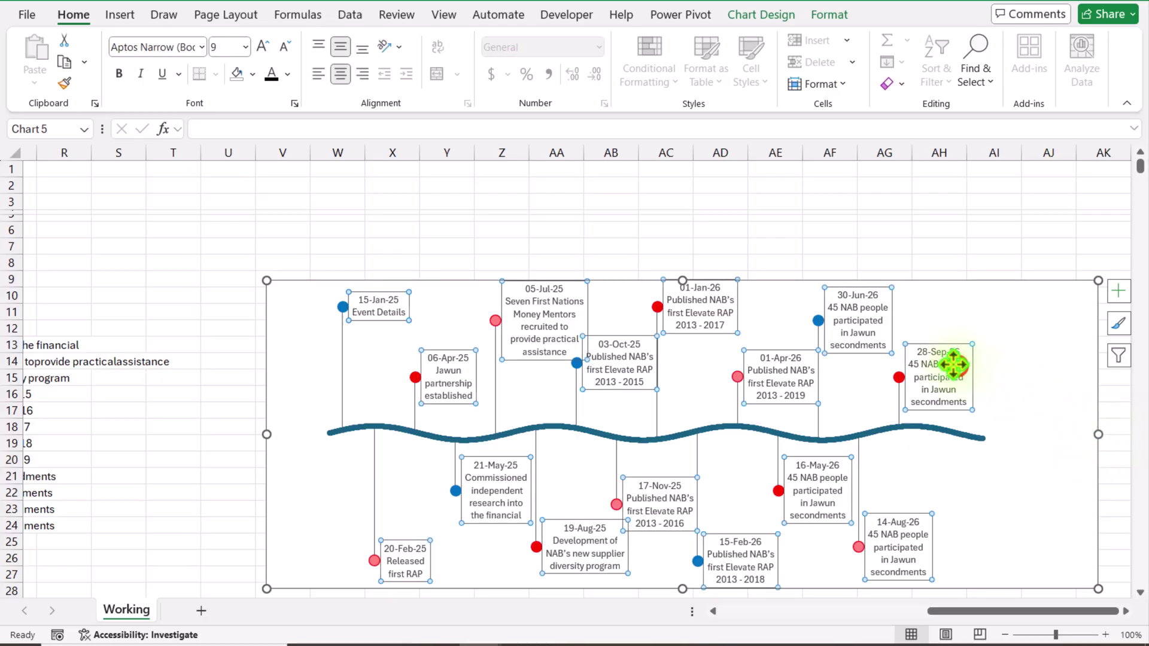
pyautogui.click(317, 74)
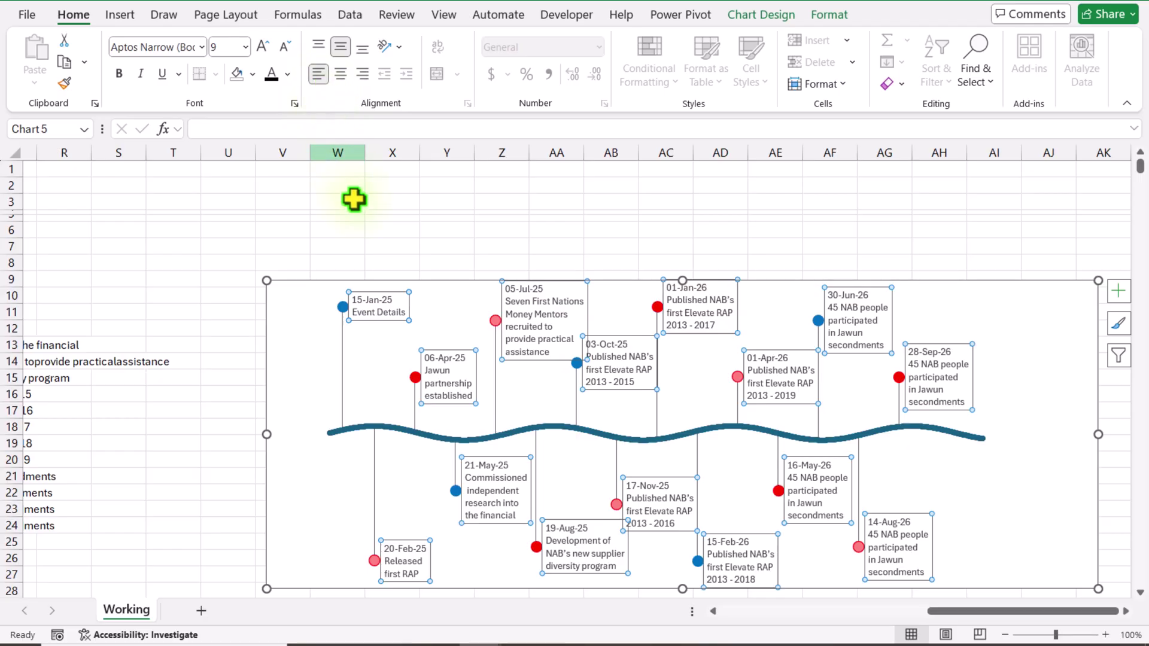
pyautogui.click(359, 230)
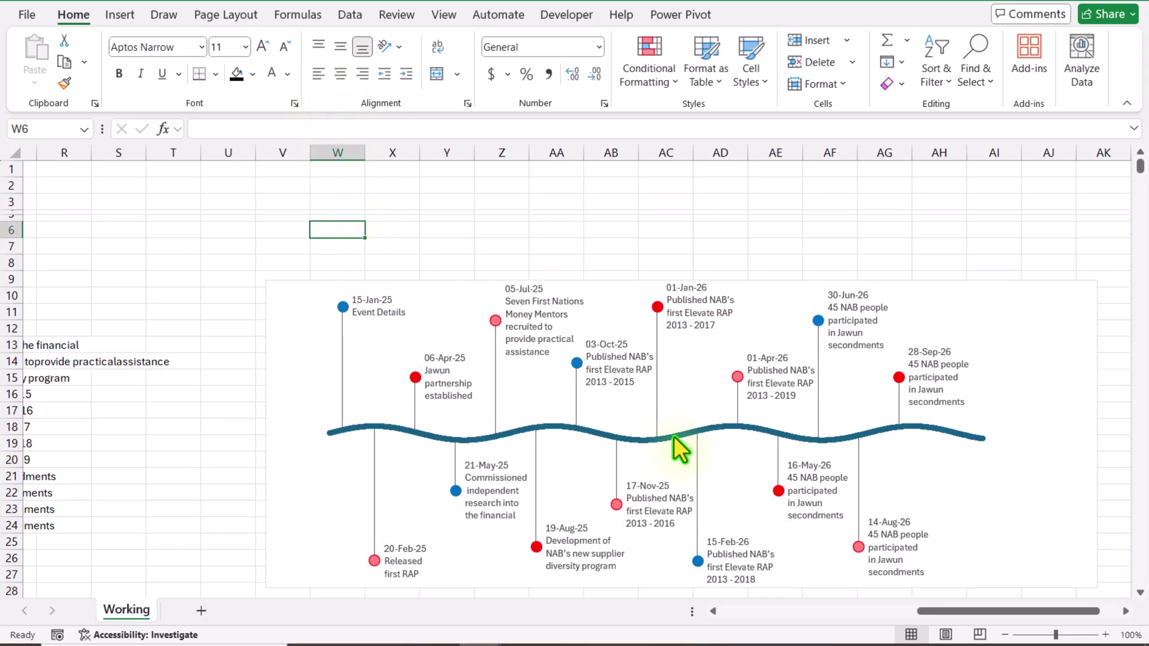
# Step: Change the Status of the 20-Feb-25 event in K11 to On Track
pyautogui.moveTo(935, 608); pyautogui.dragTo(932, 610)
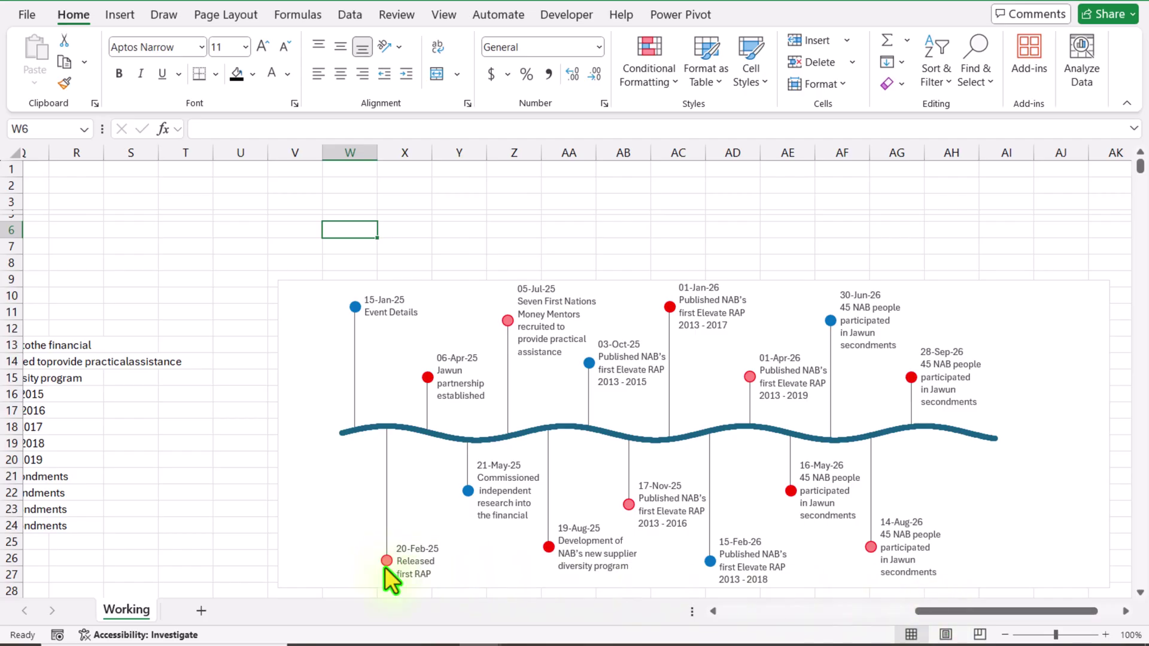
pyautogui.click(916, 612)
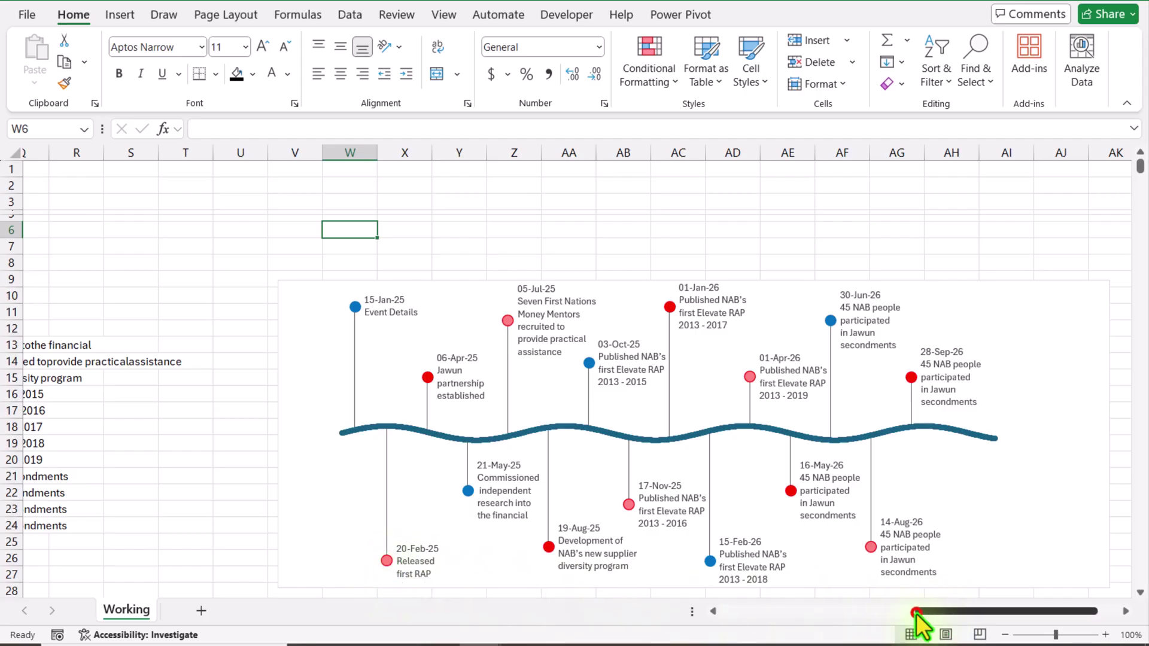
pyautogui.moveTo(916, 612); pyautogui.dragTo(916, 619)
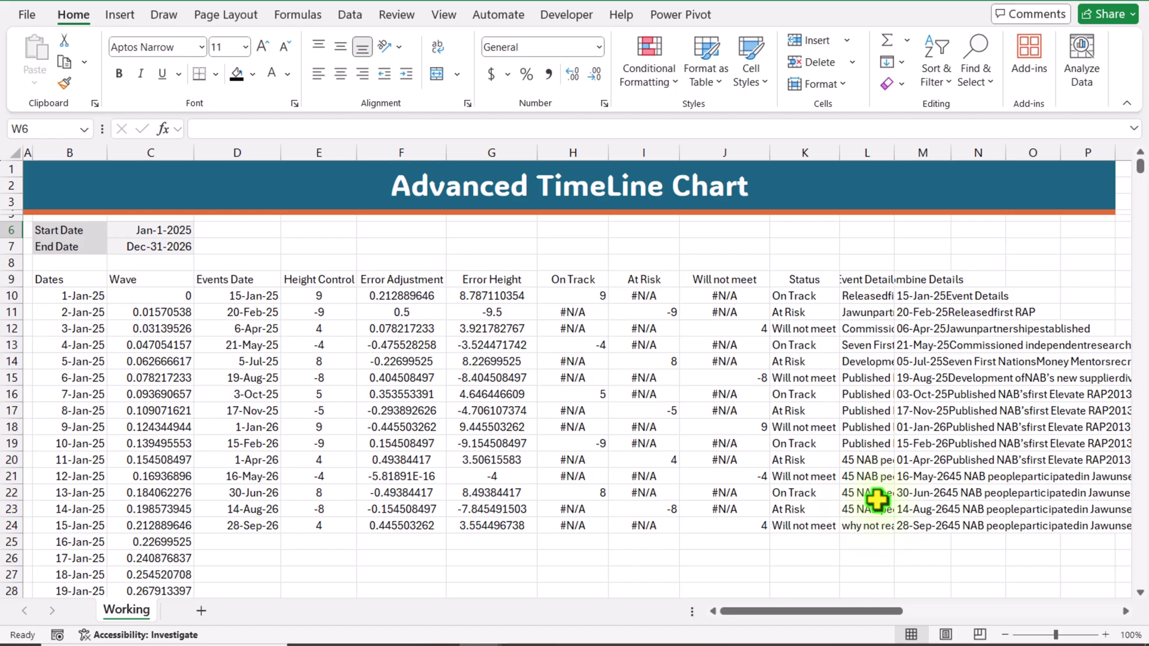
pyautogui.click(813, 316)
pyautogui.click(845, 312)
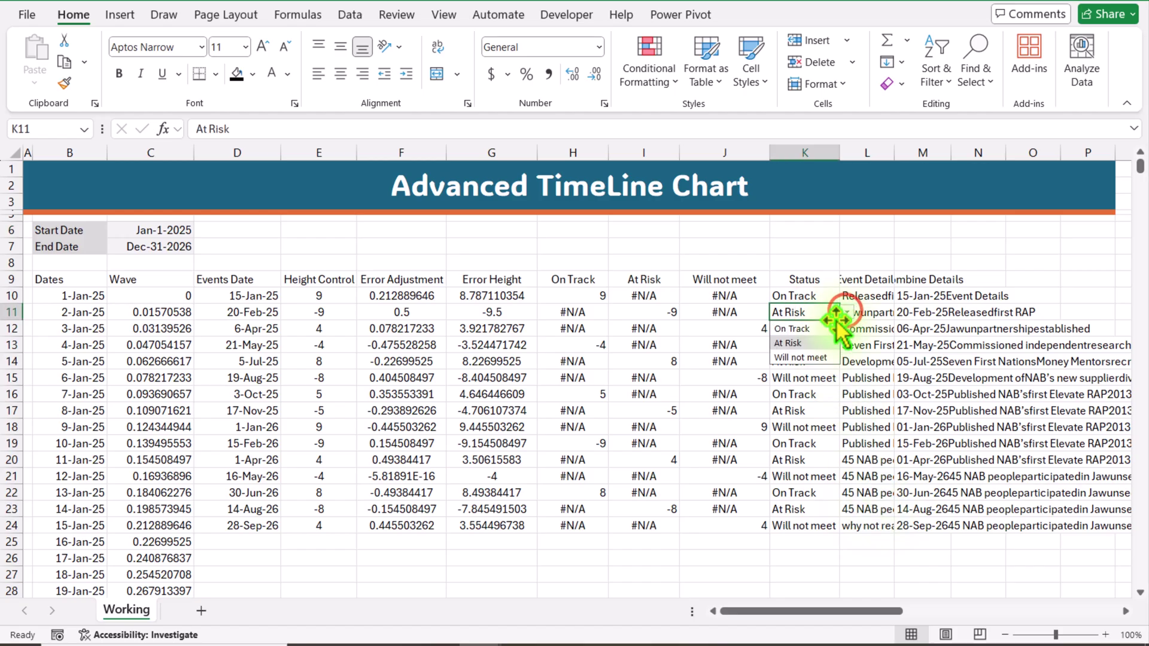
pyautogui.click(814, 329)
# Step: Select the chart's On Track series and set its shape outline to No Outline
pyautogui.moveTo(799, 608); pyautogui.dragTo(1028, 609)
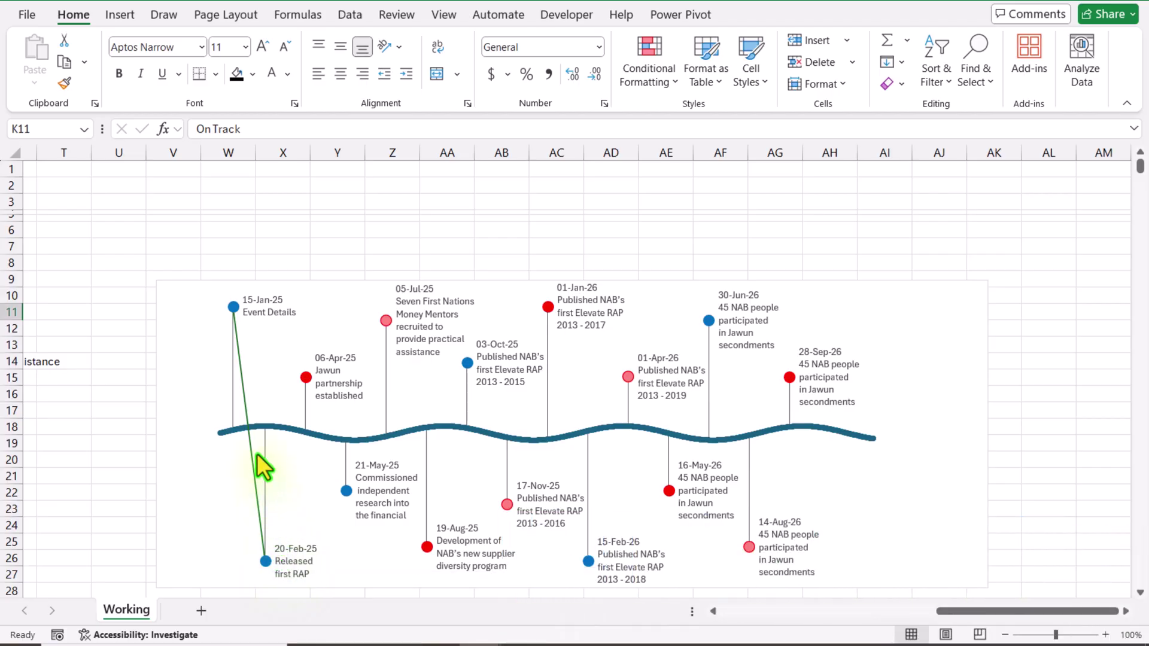
pyautogui.click(339, 290)
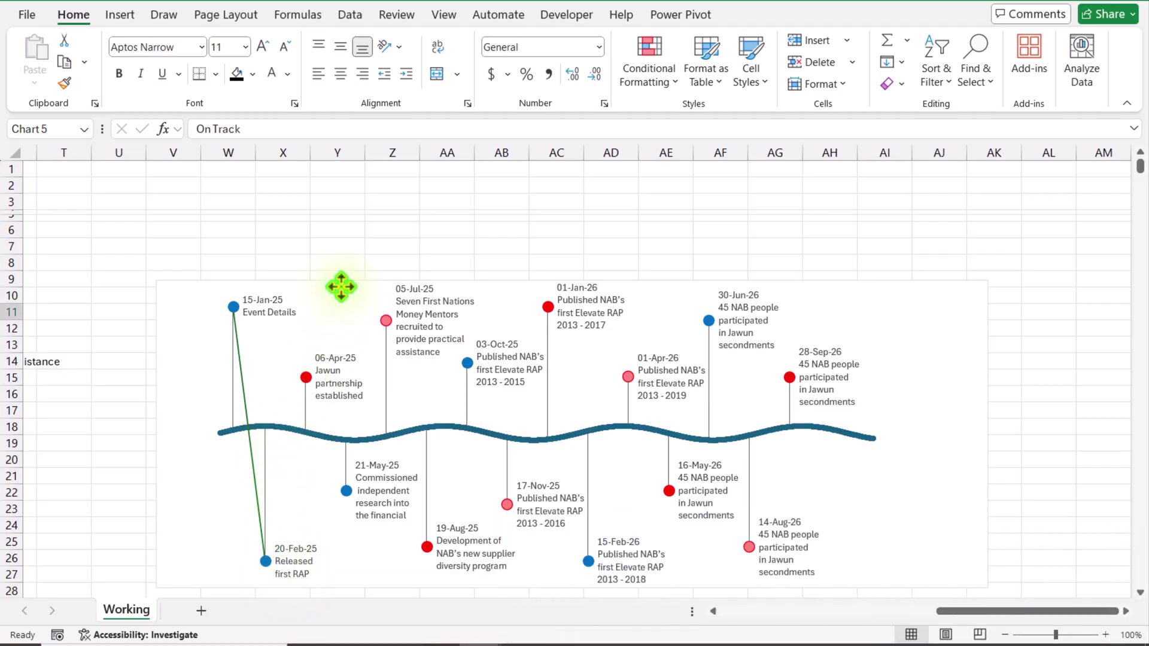
pyautogui.click(827, 16)
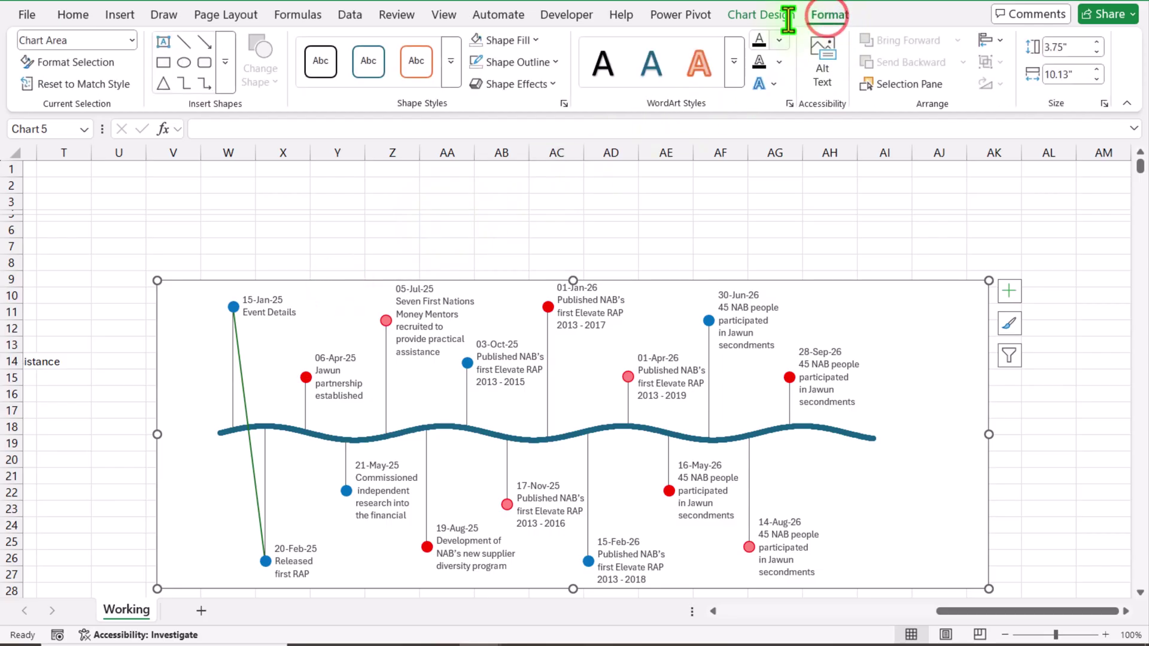
pyautogui.click(132, 42)
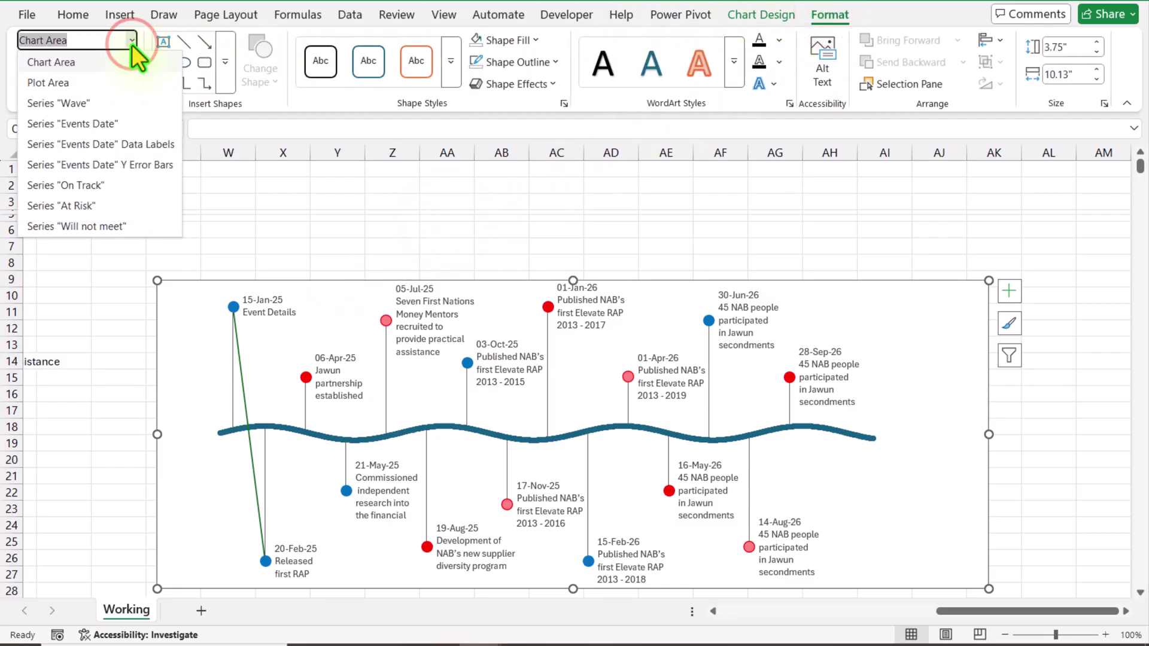
pyautogui.click(100, 186)
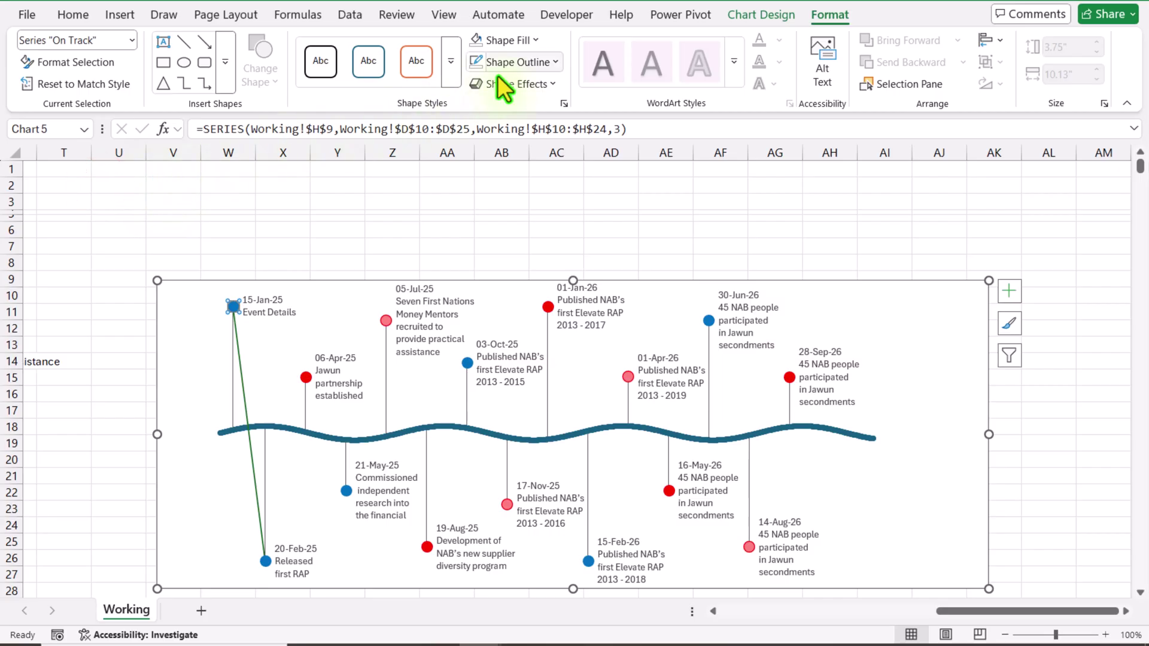
pyautogui.click(556, 62)
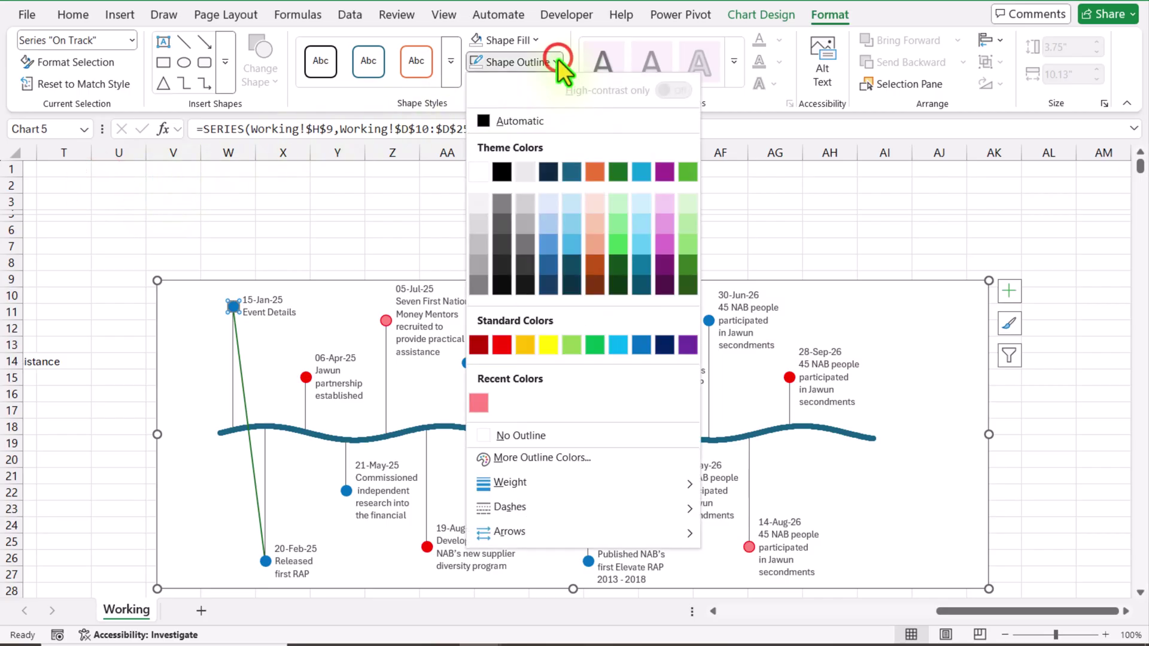
pyautogui.click(540, 435)
# Step: Remove the shape outline from the At Risk series and the Will not meet series of the timeline chart
pyautogui.click(134, 40)
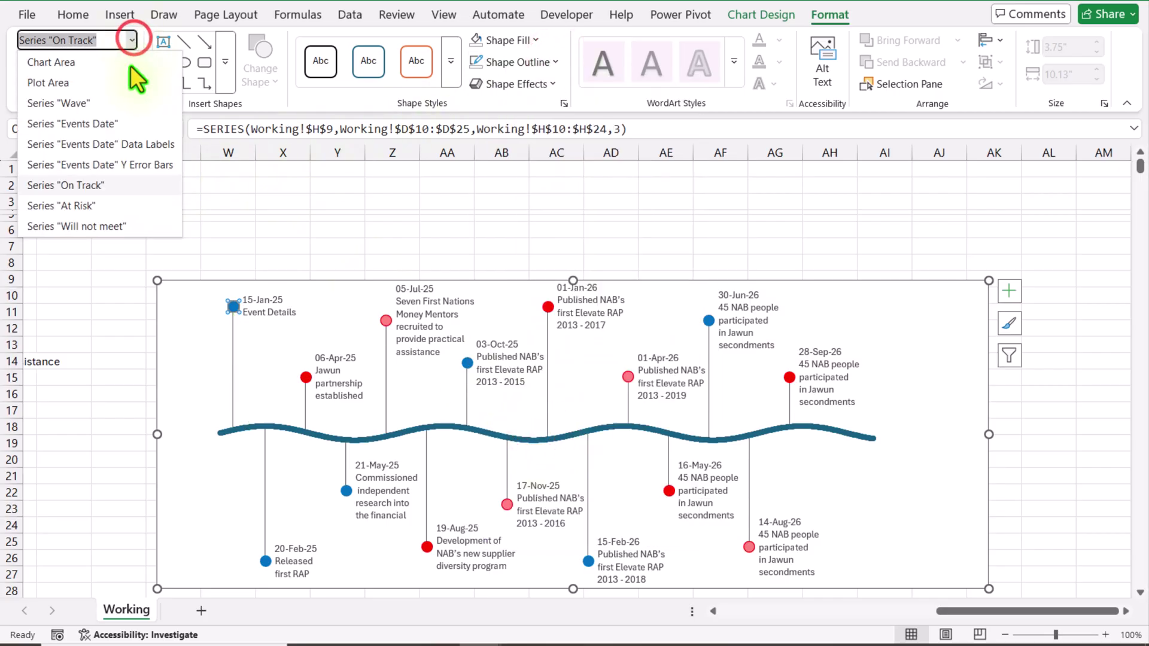
pyautogui.click(113, 205)
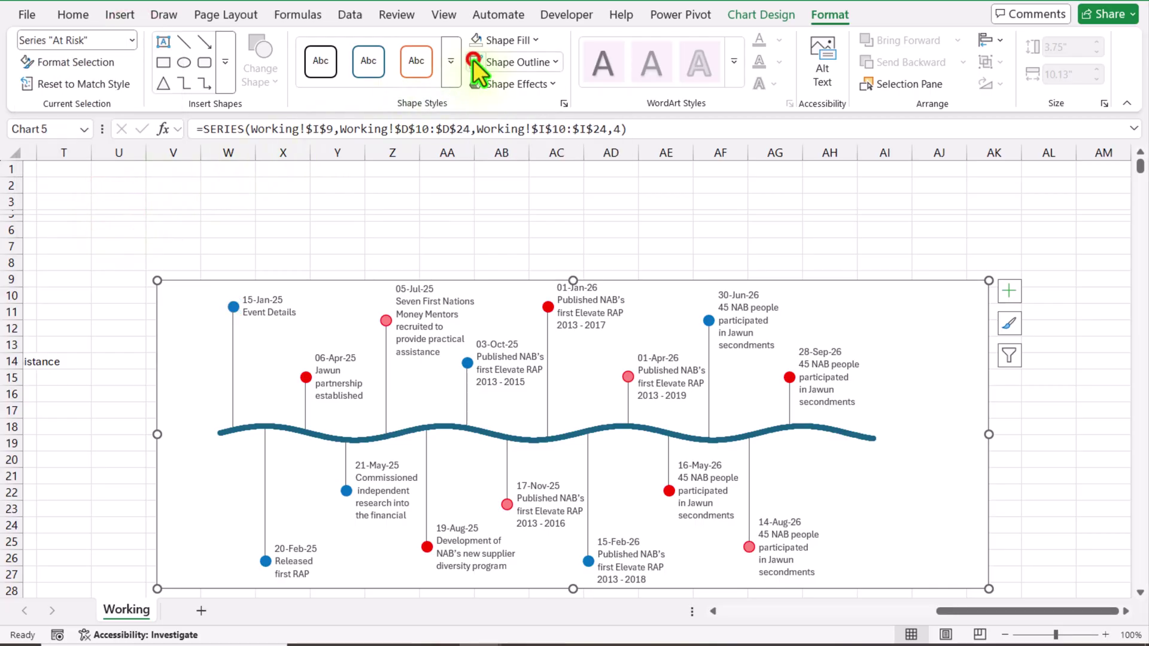
pyautogui.click(132, 40)
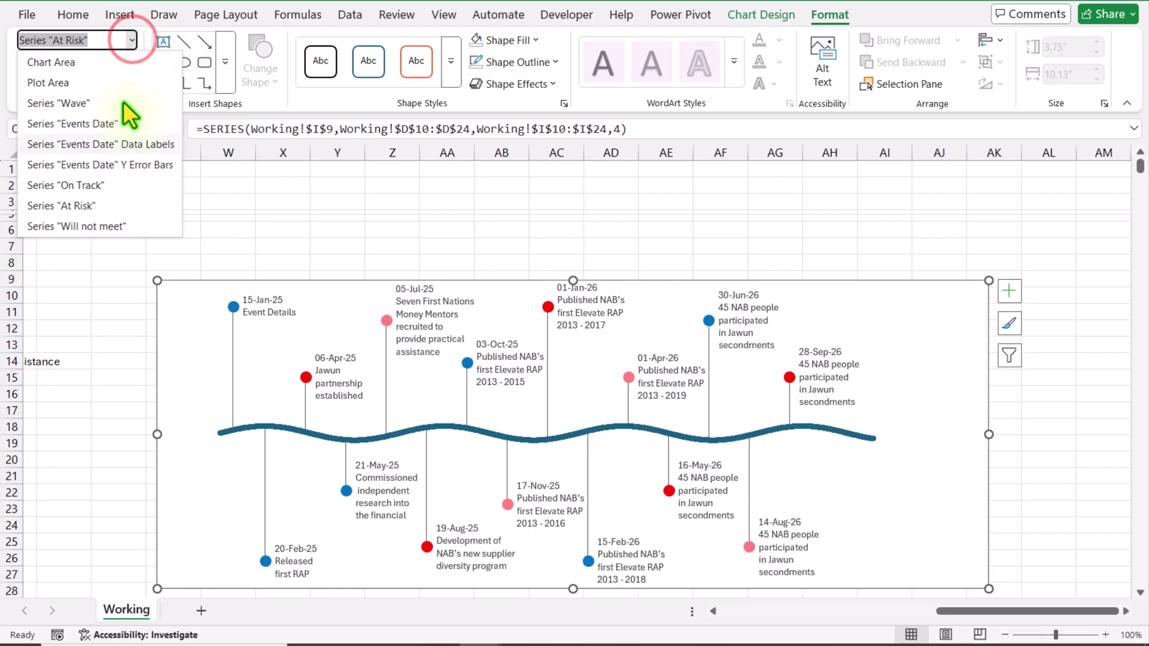
pyautogui.click(104, 226)
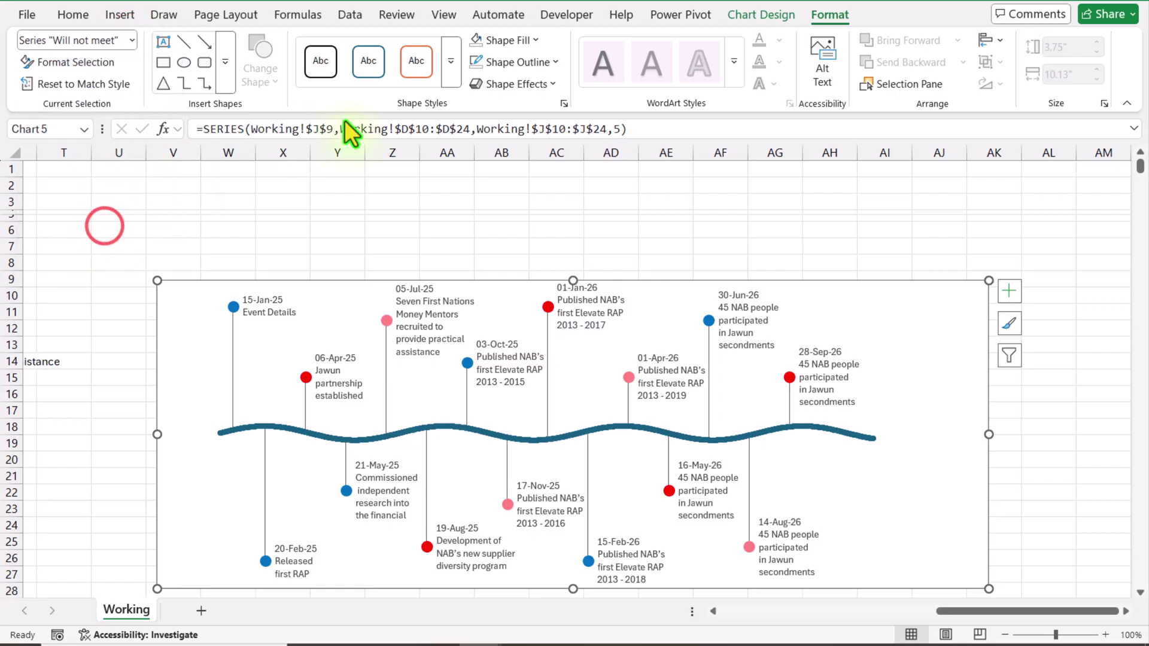
pyautogui.click(476, 61)
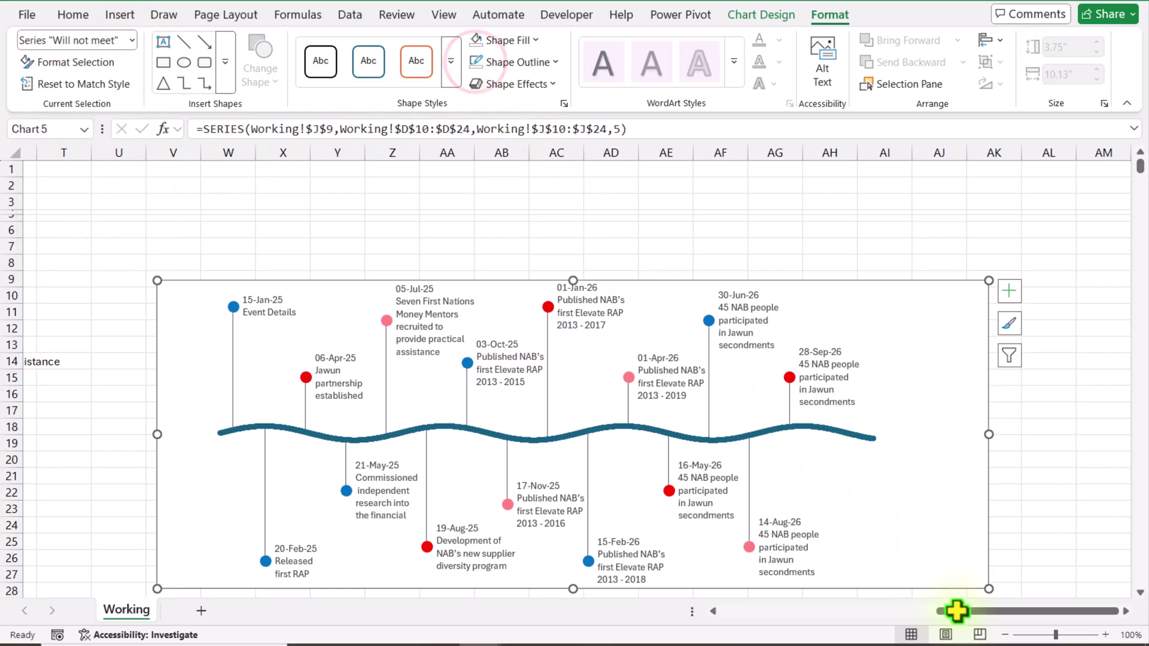
# Step: Fill the On Track status from K10 down through K24 and check the markers on the timeline chart
pyautogui.moveTo(951, 610); pyautogui.dragTo(741, 626)
pyautogui.click(787, 296)
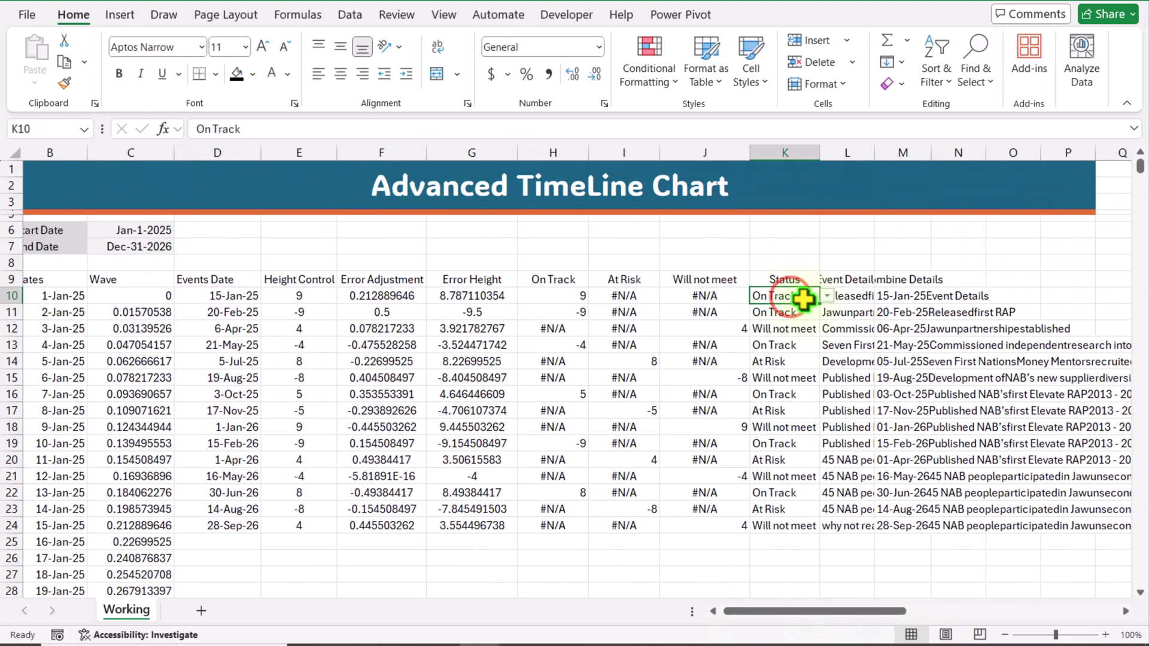
pyautogui.moveTo(818, 302); pyautogui.dragTo(802, 531)
pyautogui.moveTo(760, 611); pyautogui.dragTo(970, 617)
pyautogui.click(724, 232)
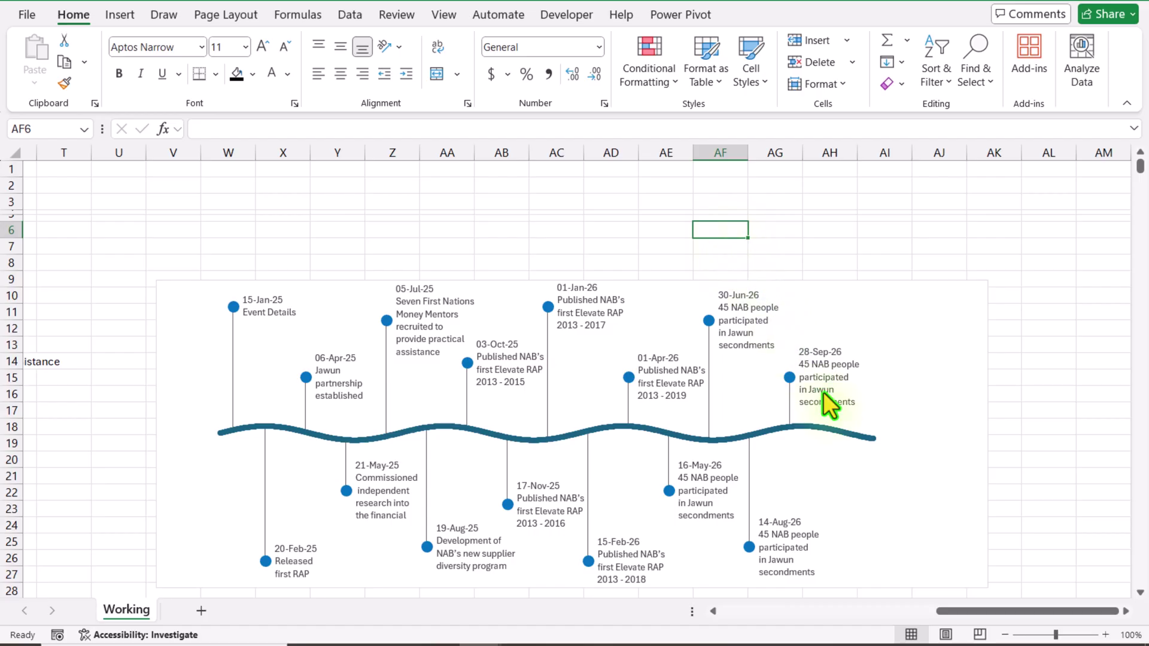
pyautogui.moveTo(957, 609); pyautogui.dragTo(960, 612)
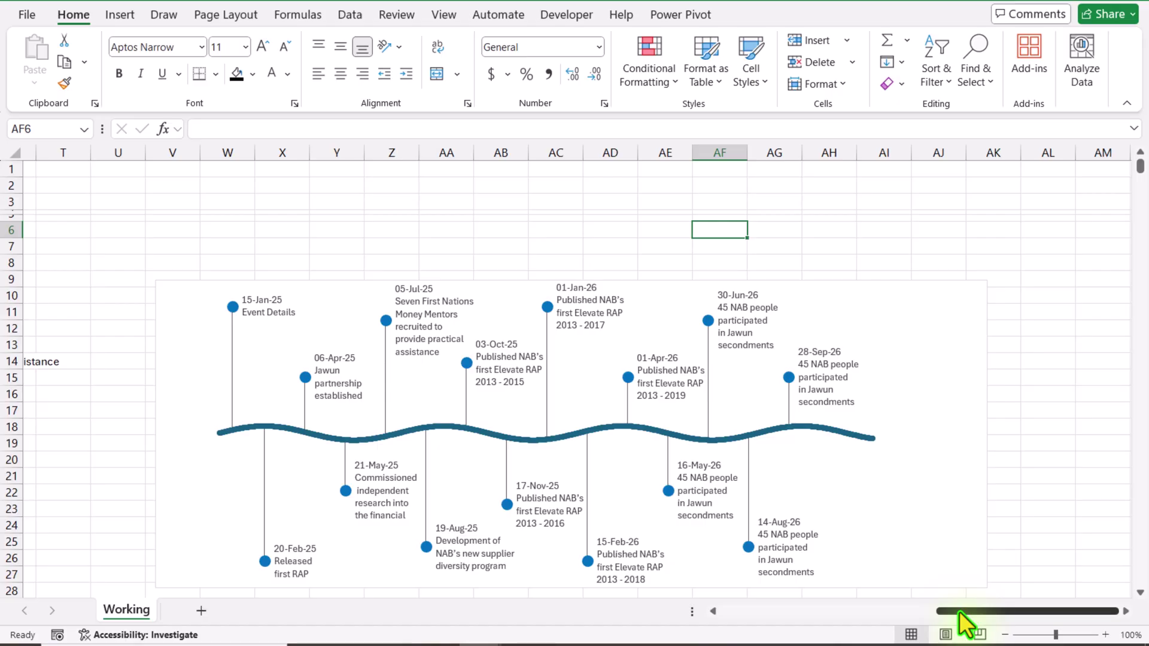
pyautogui.click(931, 217)
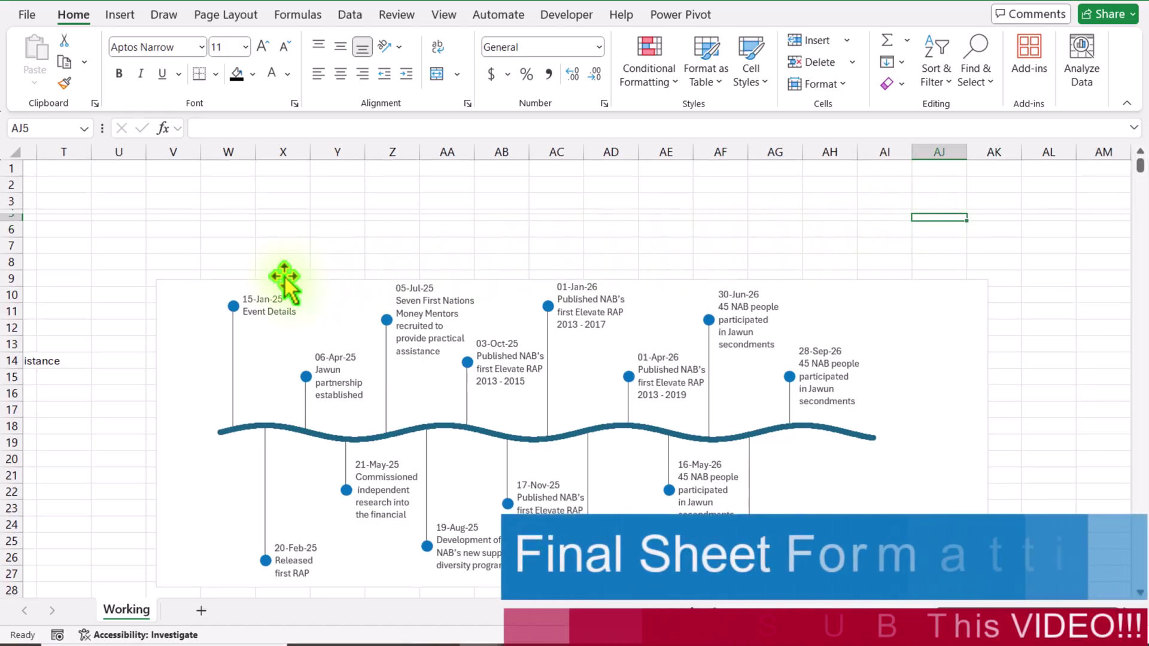
# Step: Enable Show data in hidden rows and columns in the timeline chart's Hidden and Empty Cell Settings and apply it
pyautogui.click(213, 282)
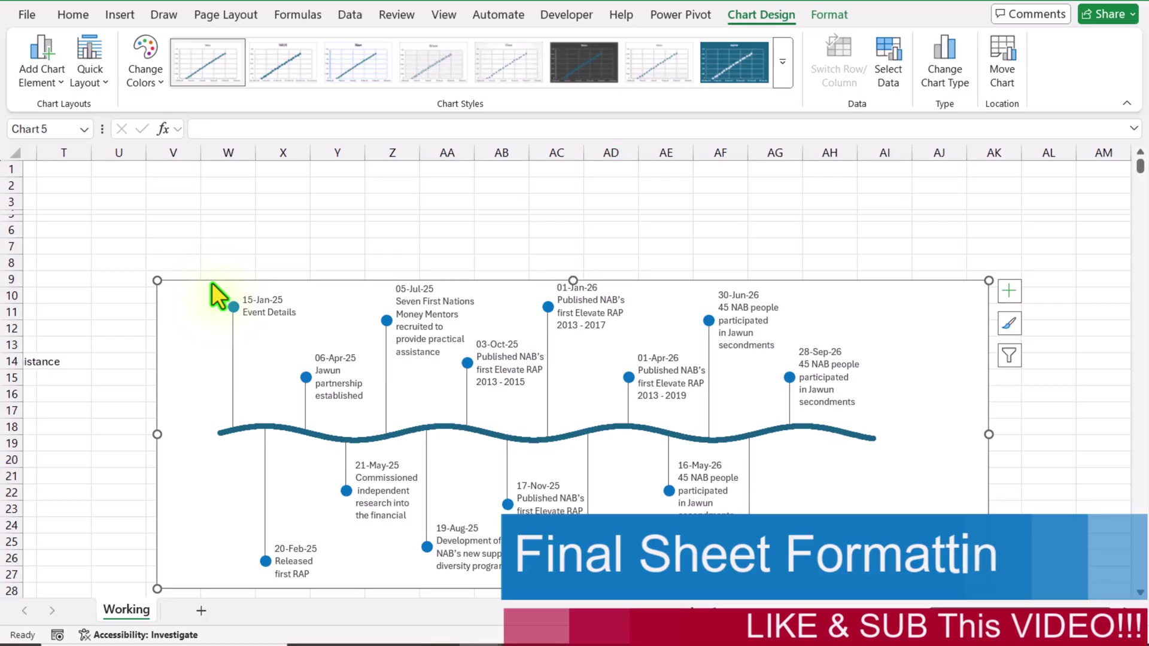
pyautogui.click(895, 81)
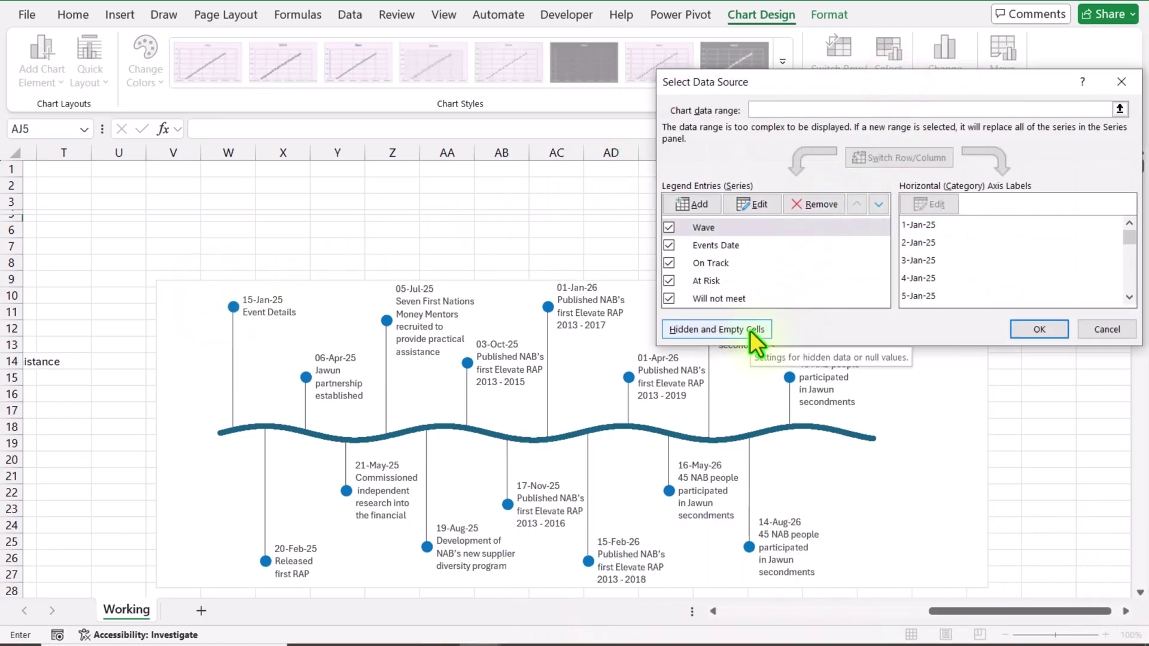
pyautogui.click(750, 331)
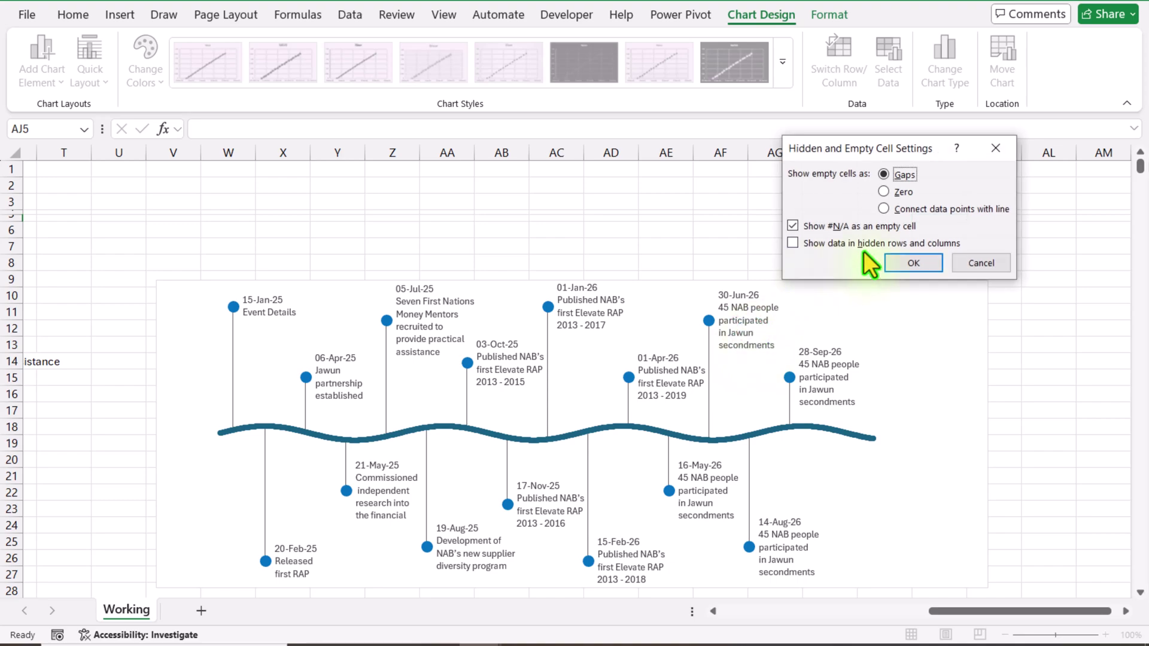
pyautogui.click(792, 243)
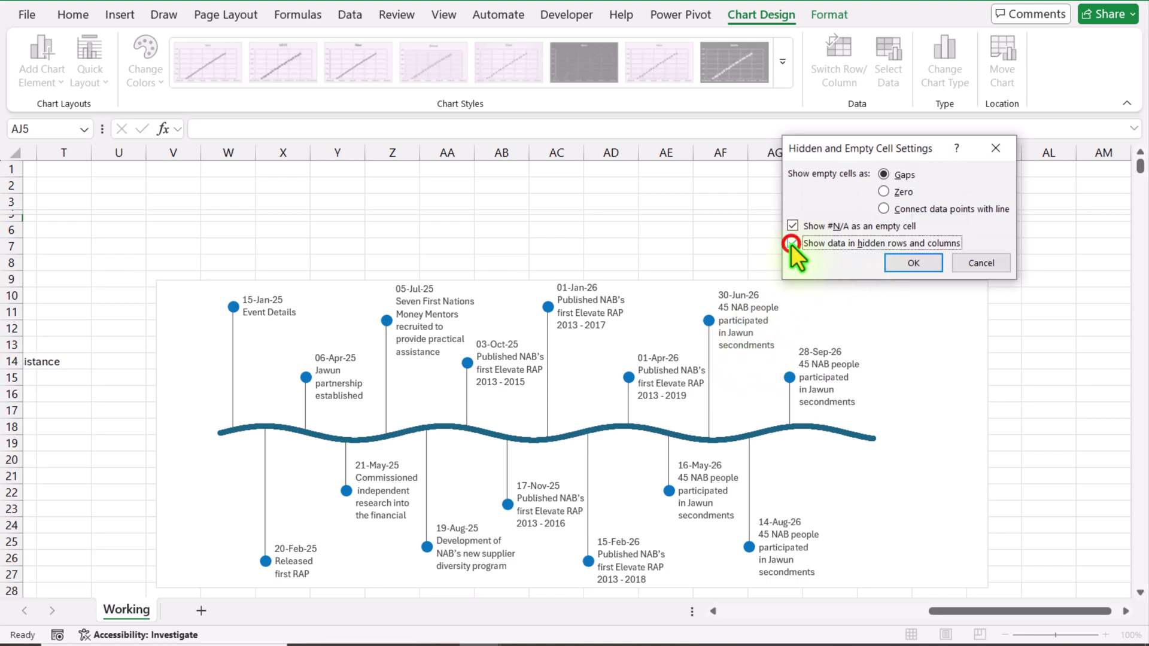
pyautogui.click(892, 266)
pyautogui.click(1052, 331)
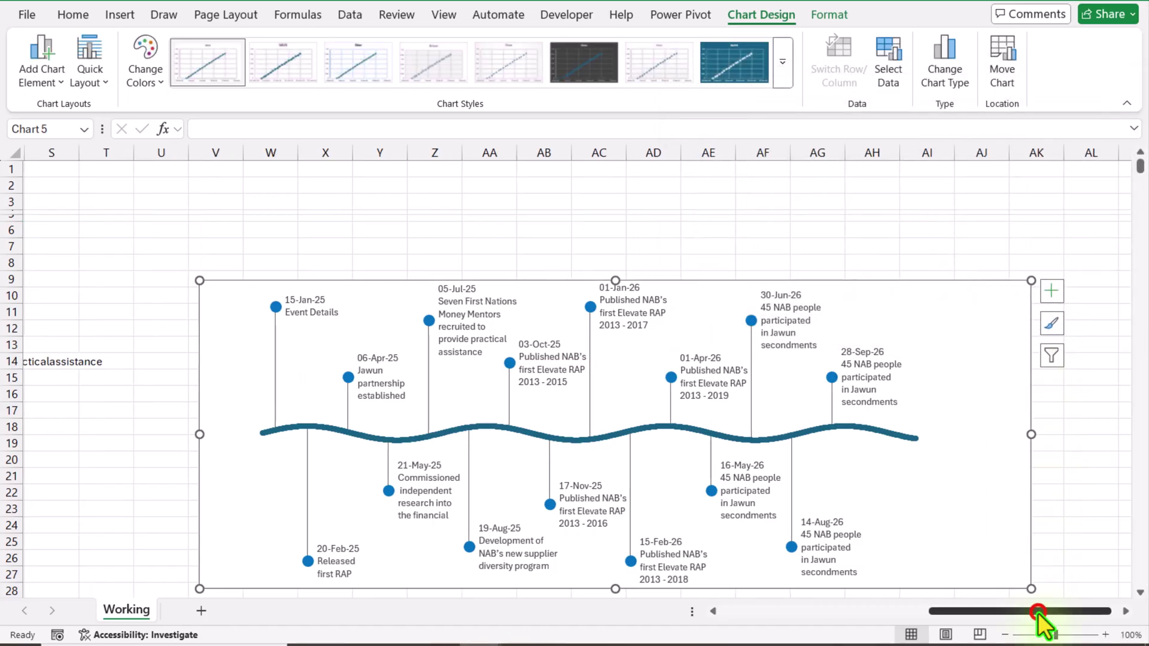
# Step: Move the start and end date values from C6:C7 to D6:D7
pyautogui.moveTo(1038, 612); pyautogui.dragTo(622, 607)
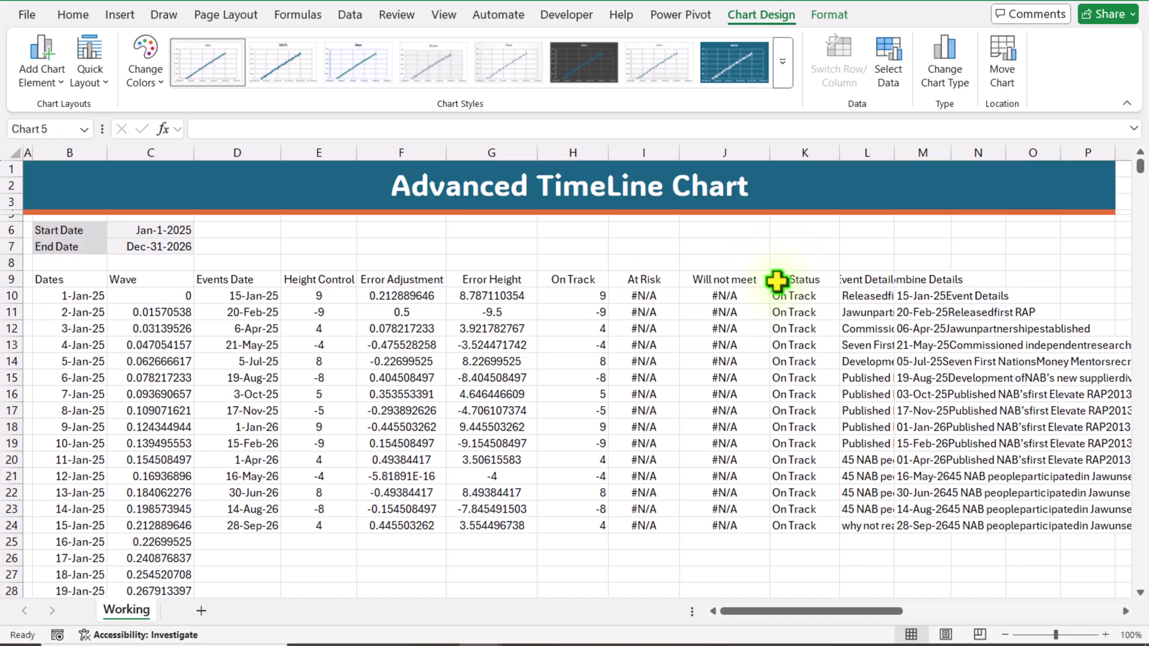
pyautogui.moveTo(171, 228); pyautogui.dragTo(169, 248)
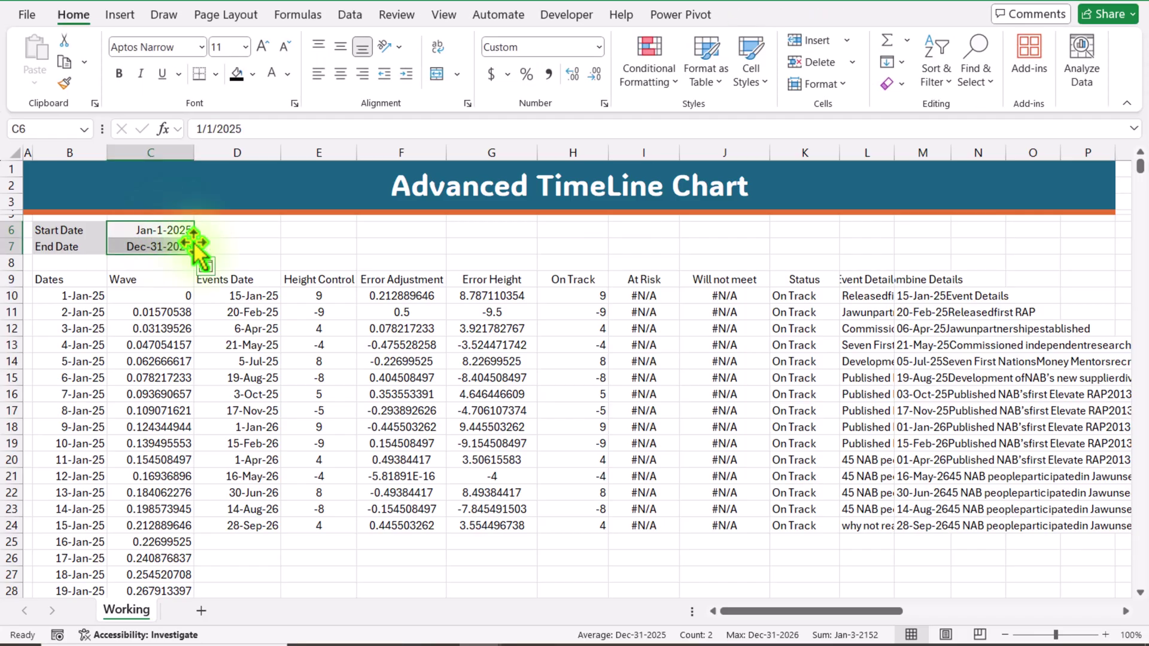
pyautogui.moveTo(193, 243); pyautogui.dragTo(214, 242)
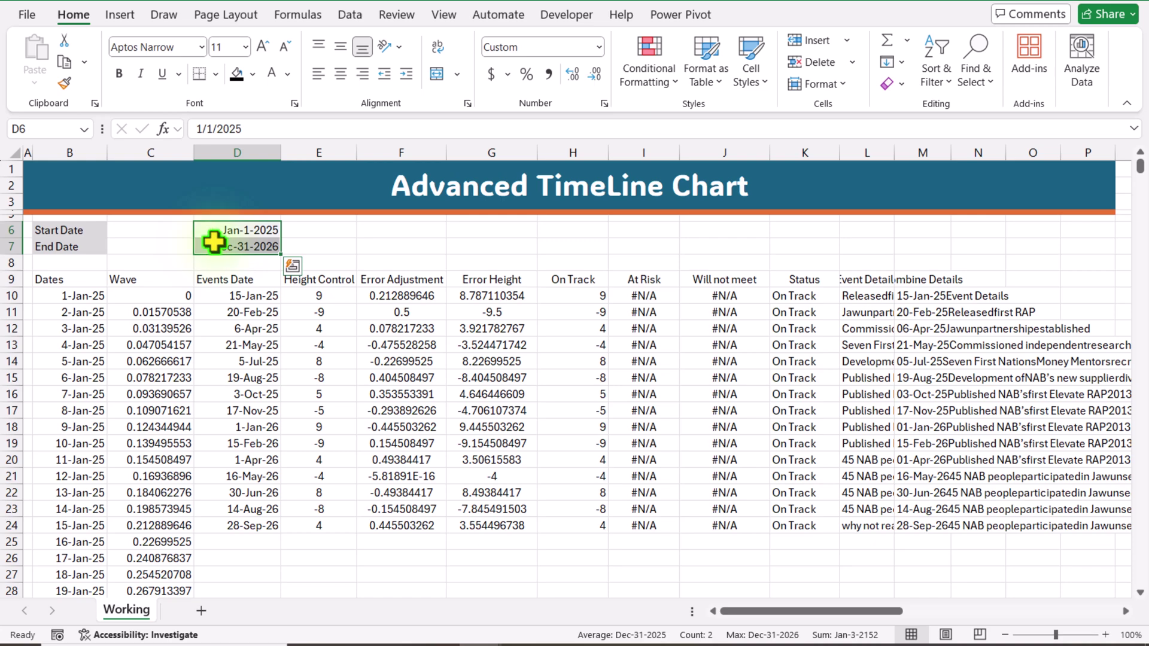
pyautogui.press('Left')
pyautogui.press('Down')
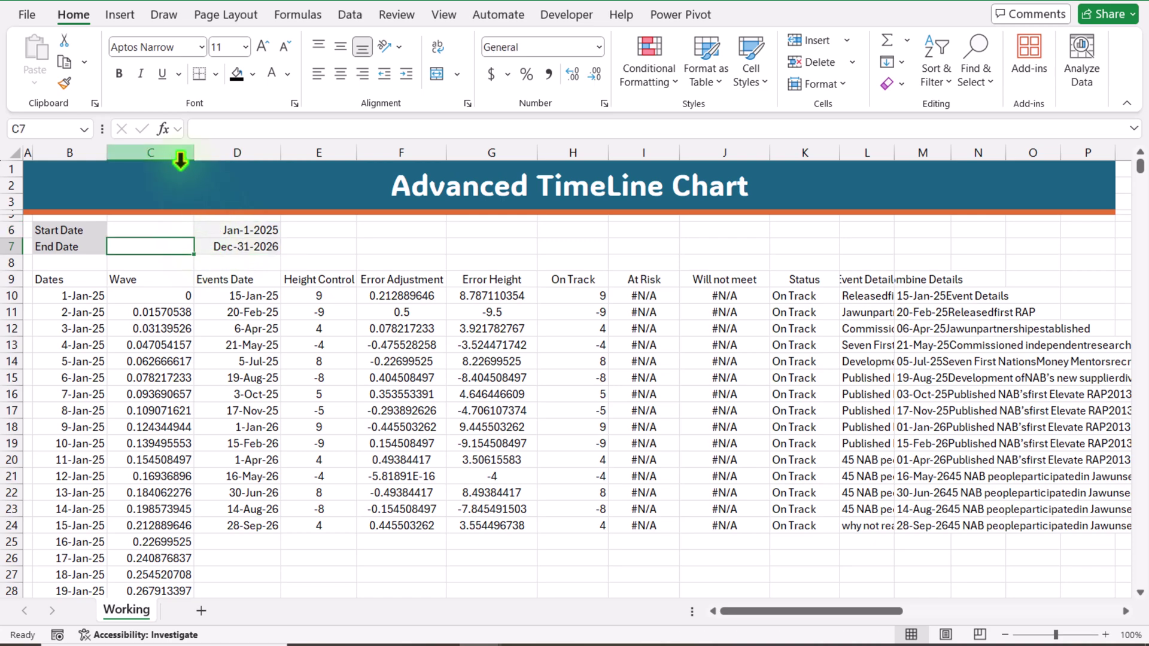
# Step: Hide the Dates and Wave columns, B and C
pyautogui.moveTo(172, 142); pyautogui.dragTo(90, 152)
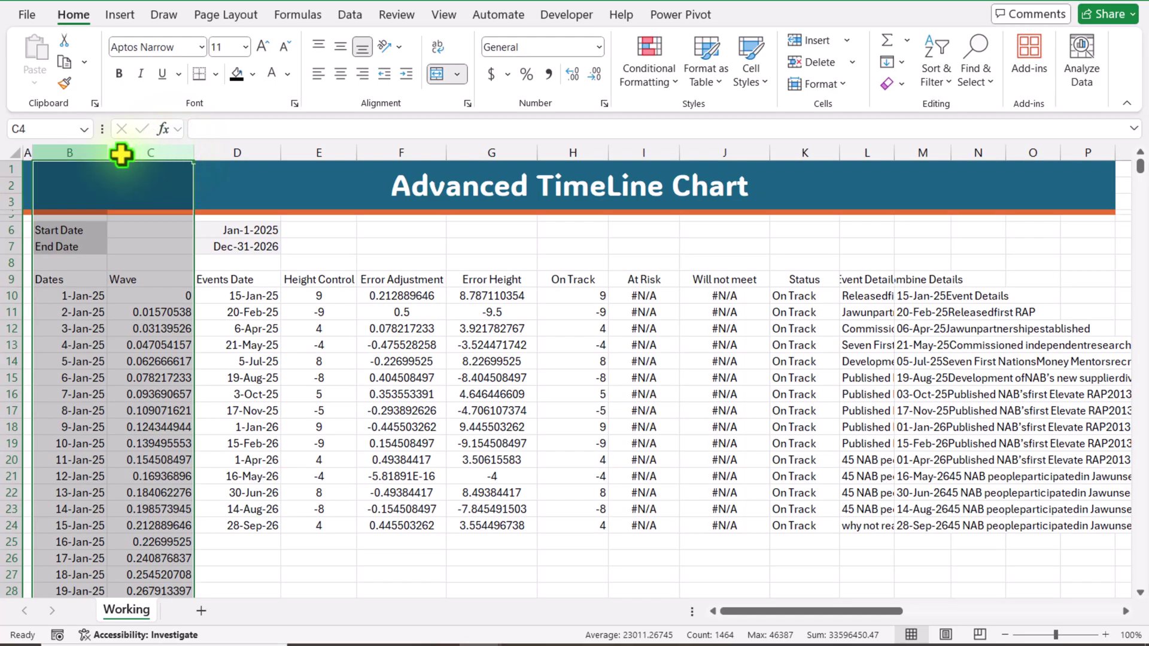
pyautogui.rightClick(87, 153)
pyautogui.click(160, 454)
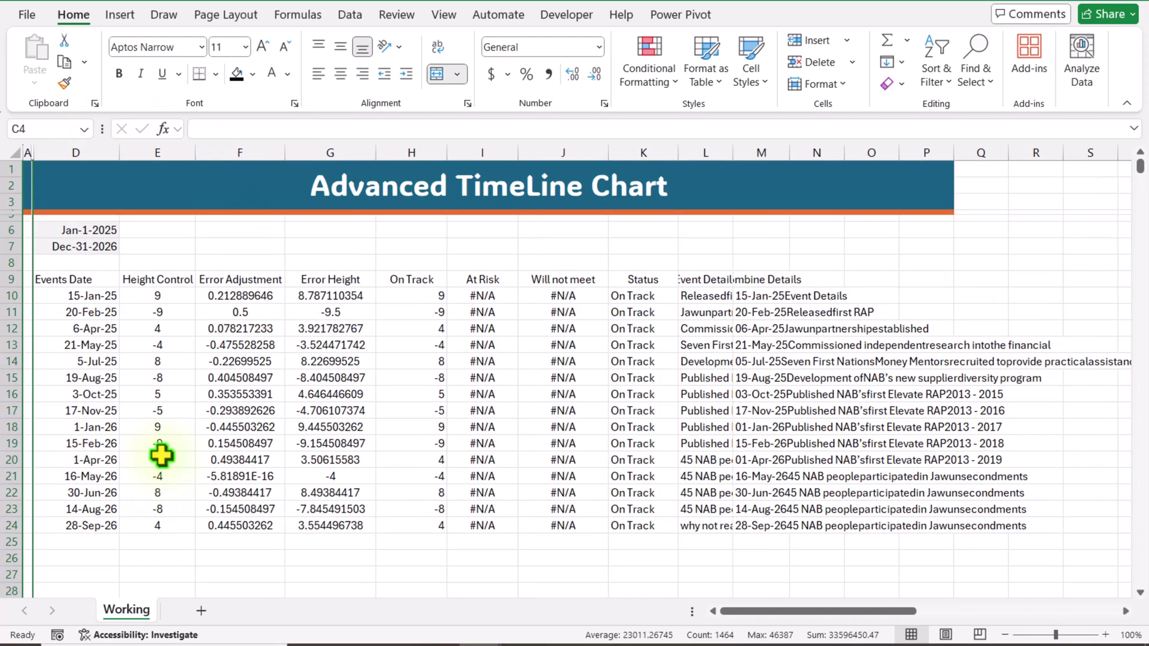
# Step: Hide the helper columns E through J and the Combine Details column M
pyautogui.click(161, 153)
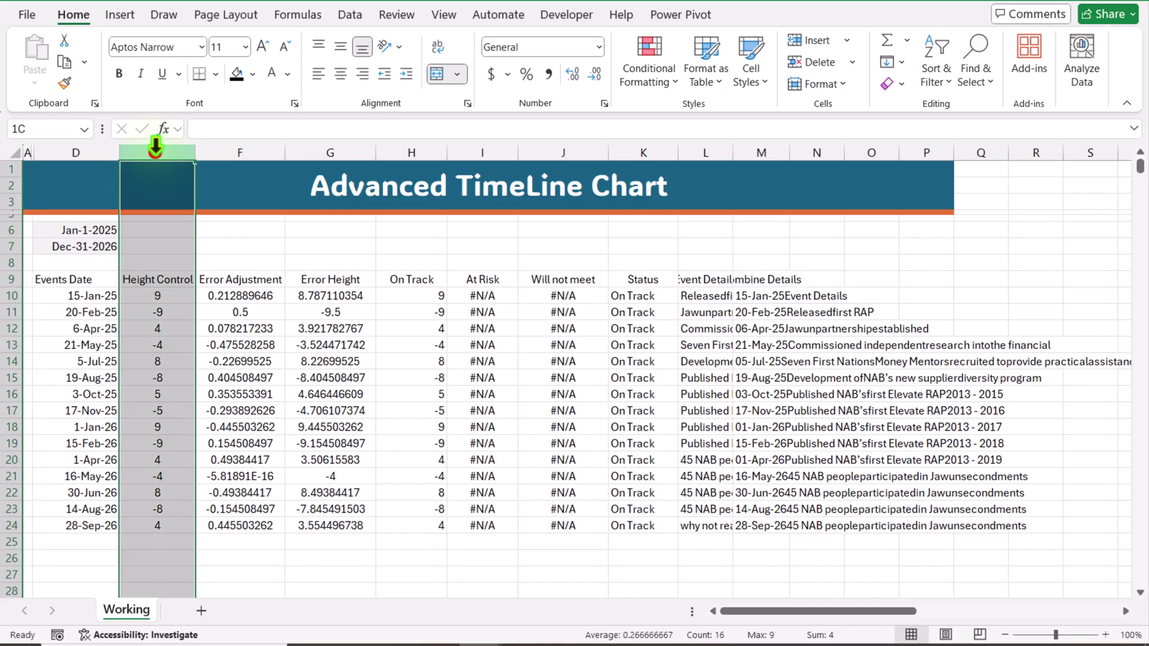
pyautogui.keyDown('ctrl'); pyautogui.click(244, 153); pyautogui.keyUp('ctrl')
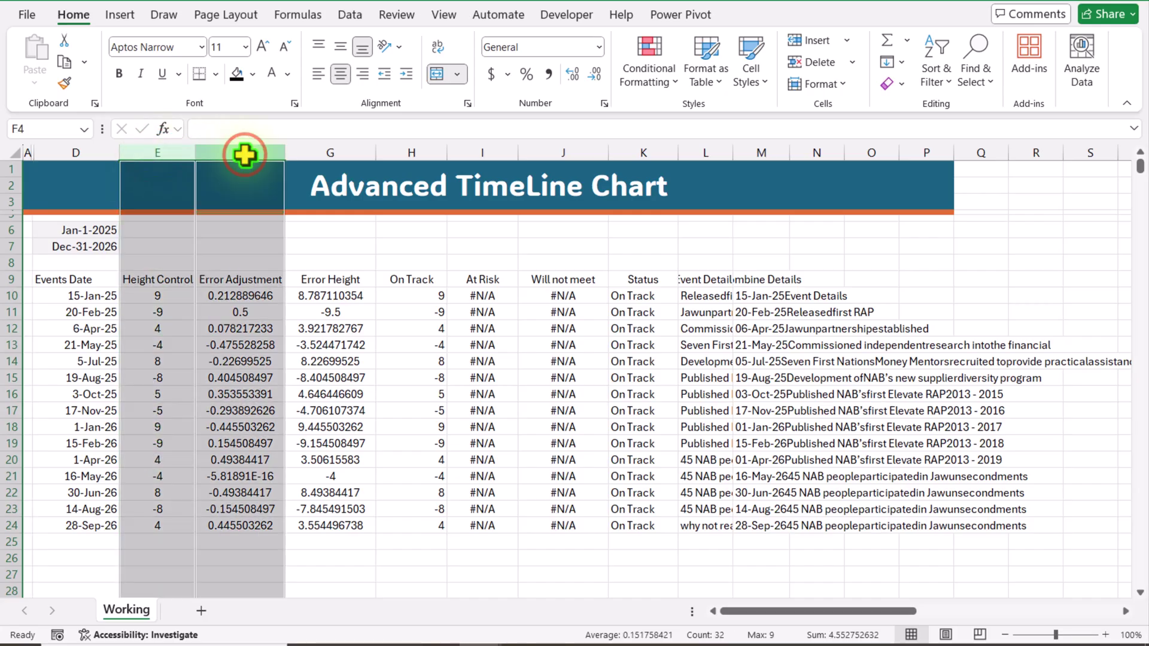
pyautogui.keyDown('ctrl'); pyautogui.click(304, 154); pyautogui.keyUp('ctrl')
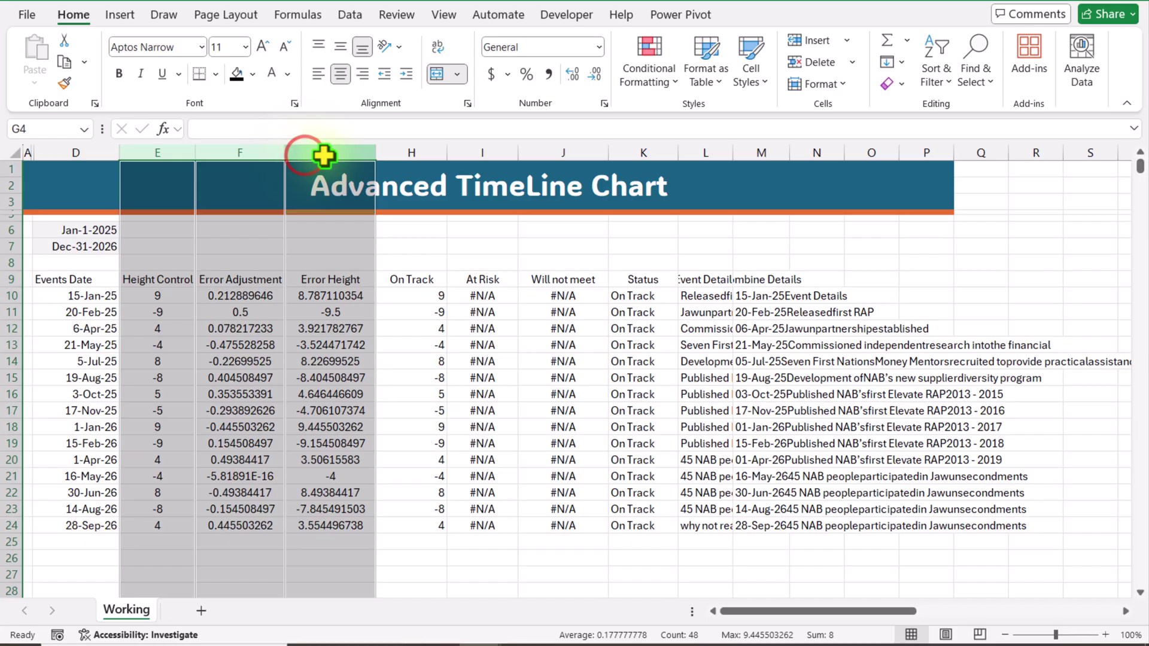
pyautogui.keyDown('ctrl'); pyautogui.click(389, 151); pyautogui.keyUp('ctrl')
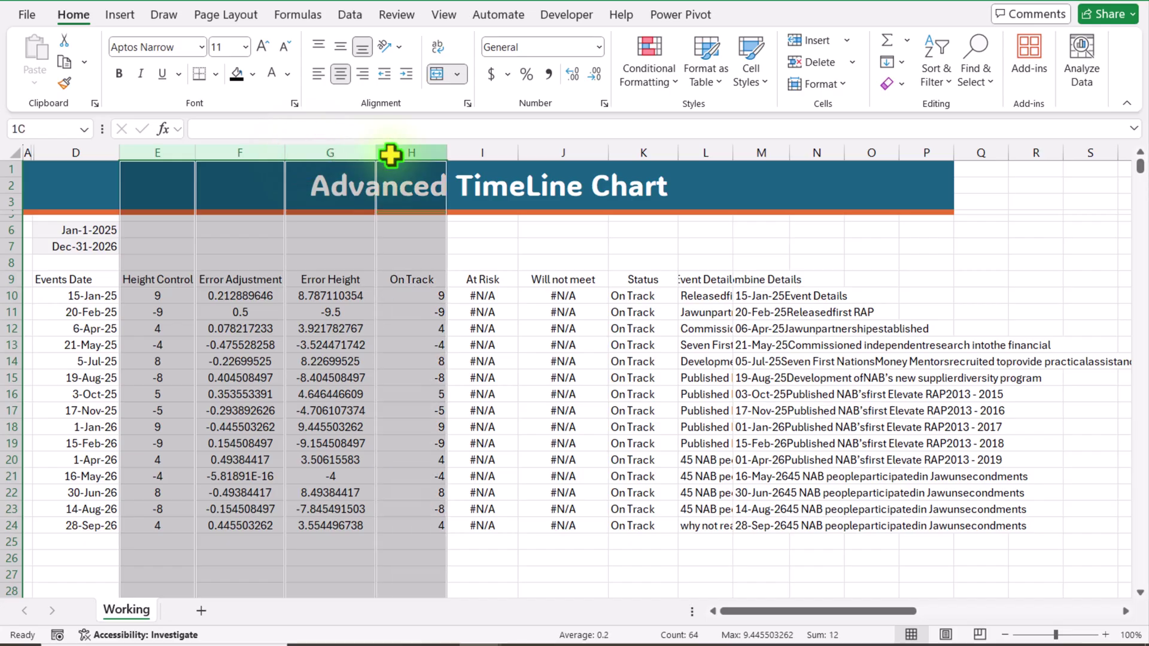
pyautogui.keyDown('ctrl'); pyautogui.click(500, 149); pyautogui.keyUp('ctrl')
pyautogui.keyDown('ctrl'); pyautogui.click(546, 151); pyautogui.keyUp('ctrl')
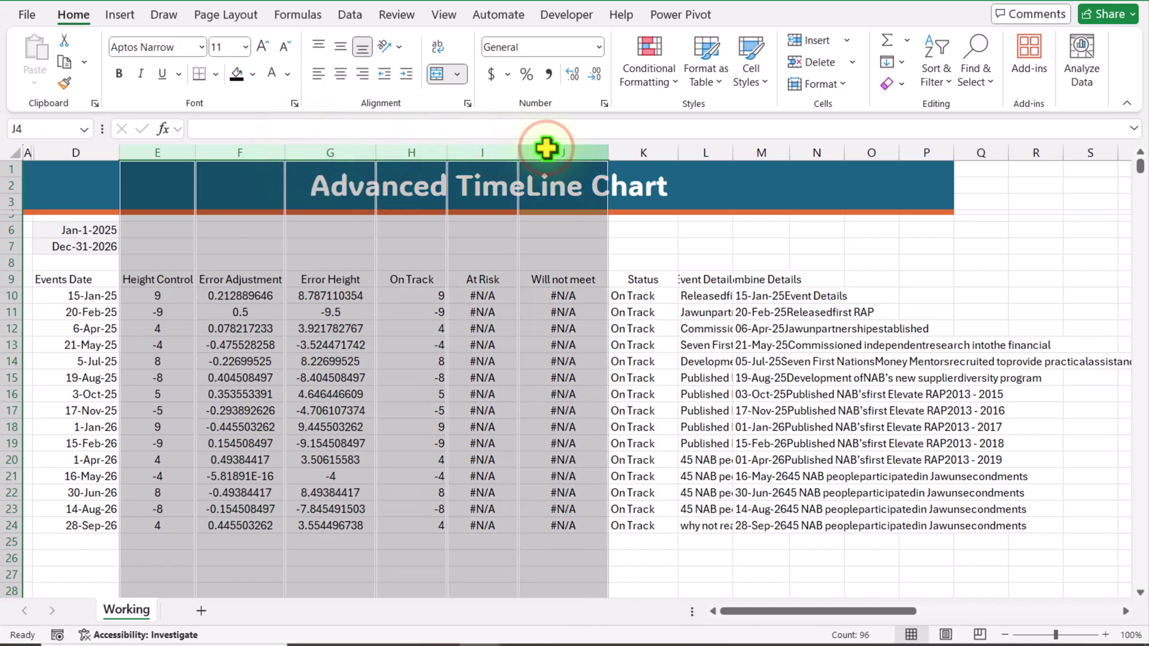
pyautogui.keyDown('ctrl'); pyautogui.click(772, 151); pyautogui.keyUp('ctrl')
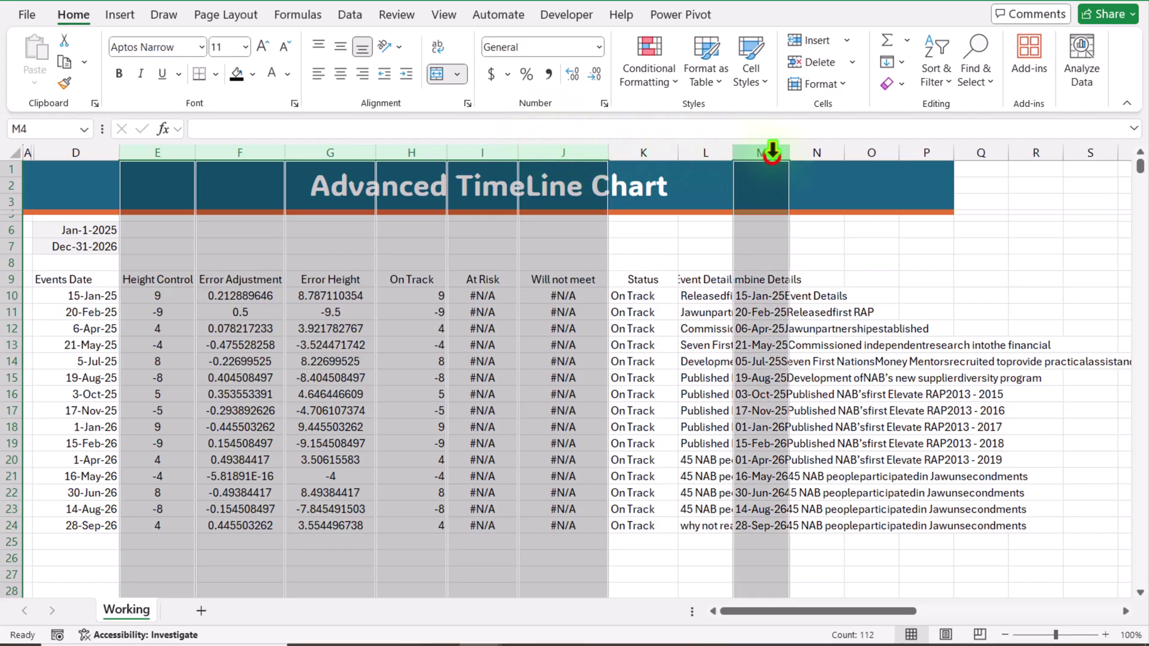
pyautogui.rightClick(772, 150)
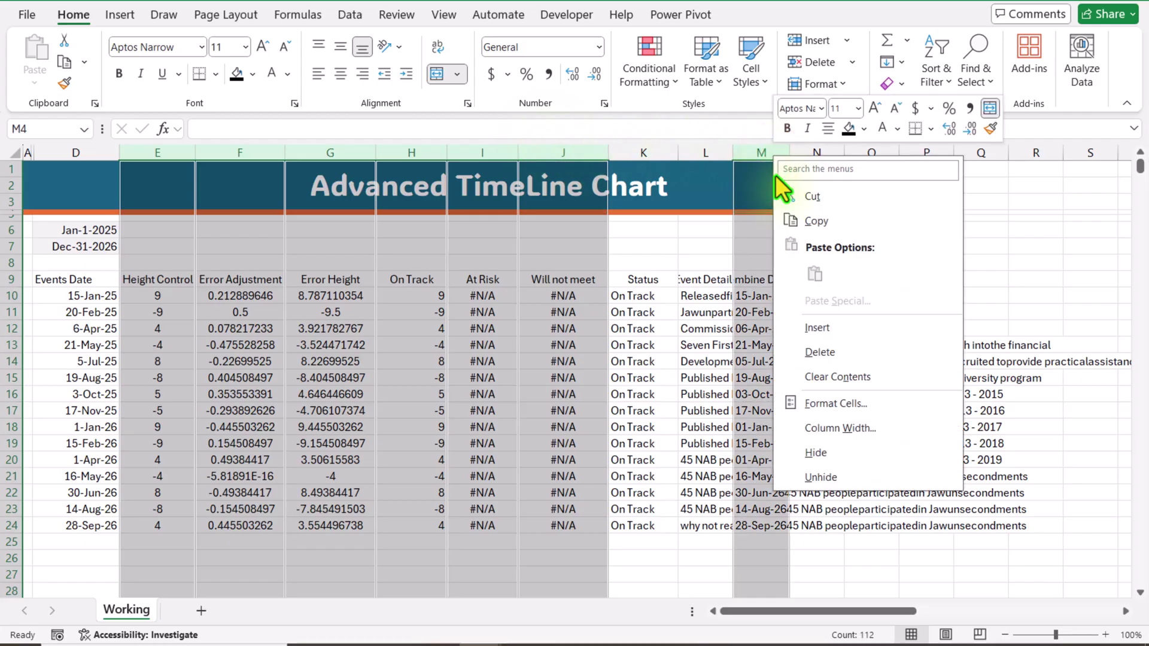
pyautogui.click(844, 452)
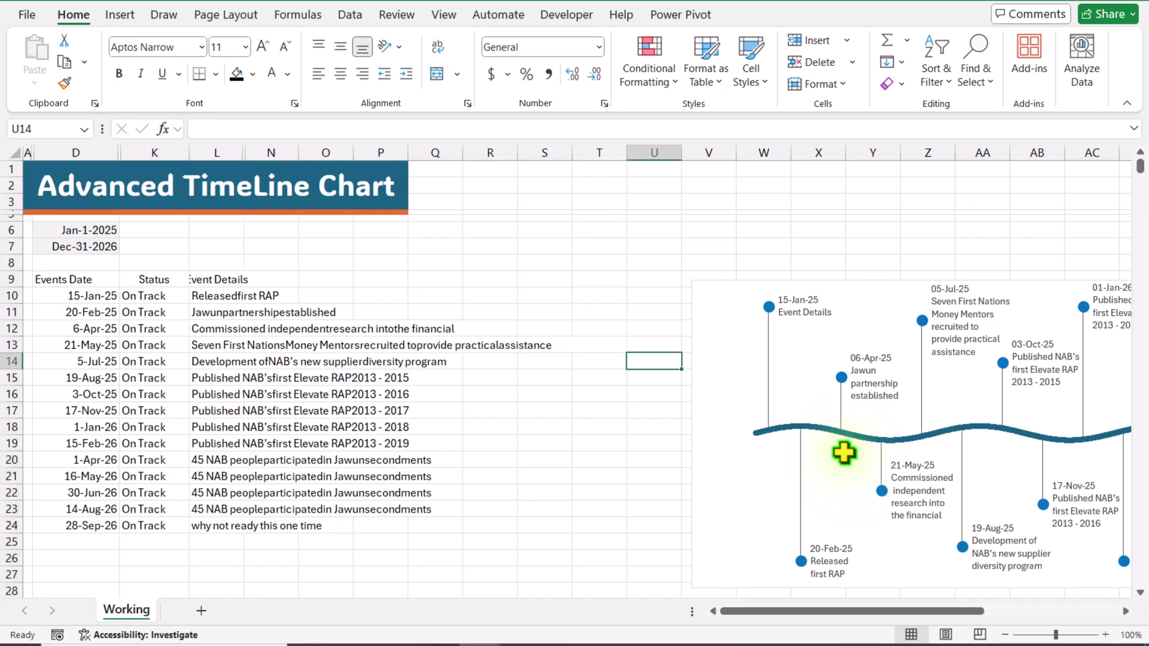
# Step: Widen the Event Details column L to hold its text and give the header row D9:L9 a black fill with white text
pyautogui.moveTo(242, 154); pyautogui.dragTo(801, 159)
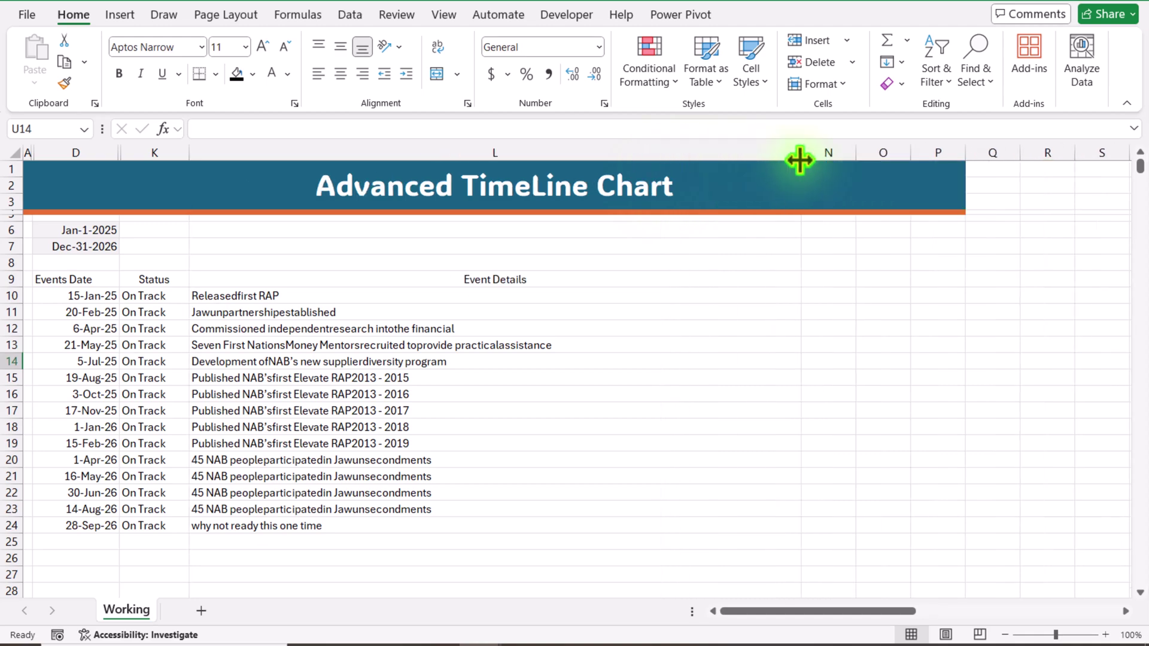
pyautogui.moveTo(84, 279); pyautogui.dragTo(216, 283)
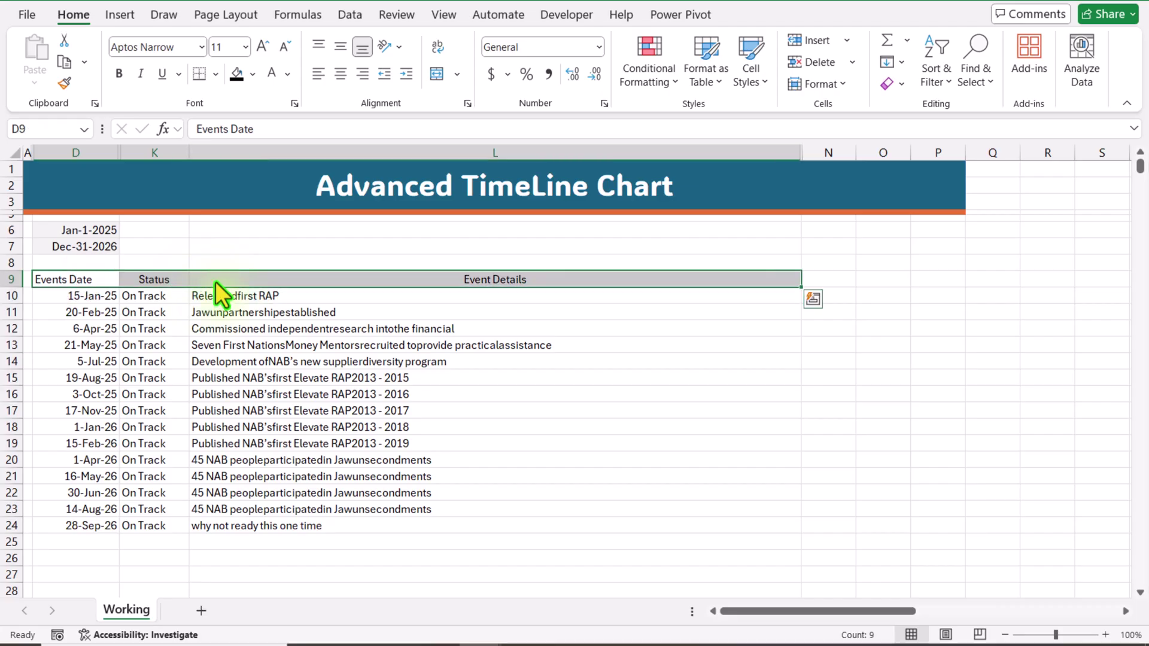
pyautogui.click(240, 74)
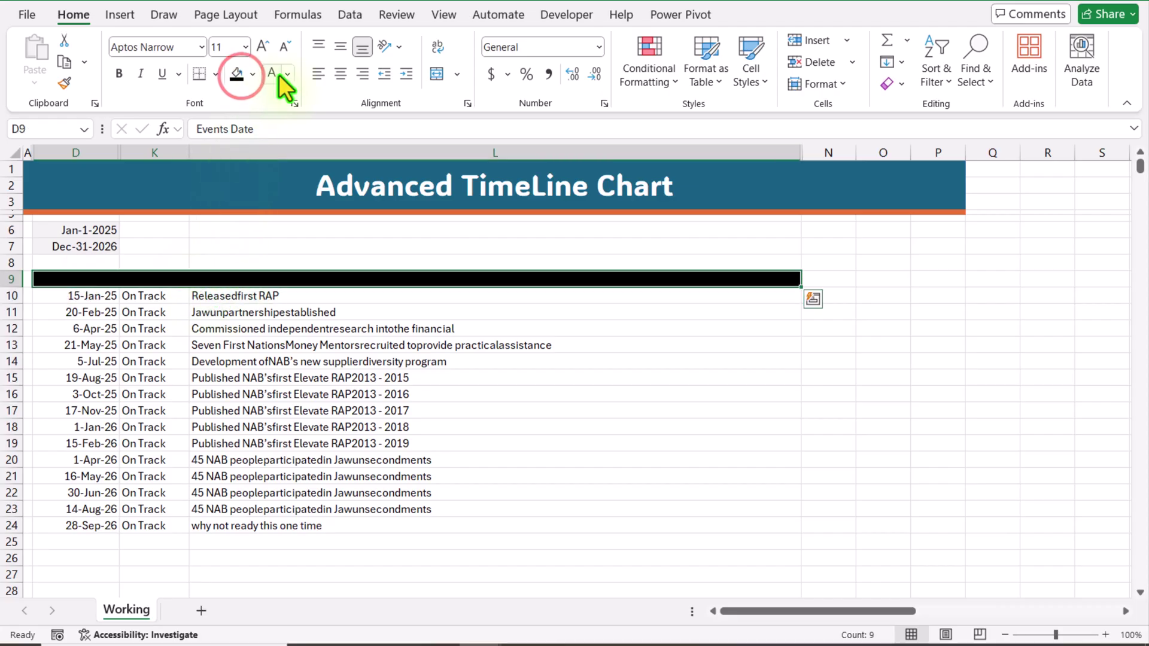
pyautogui.click(279, 75)
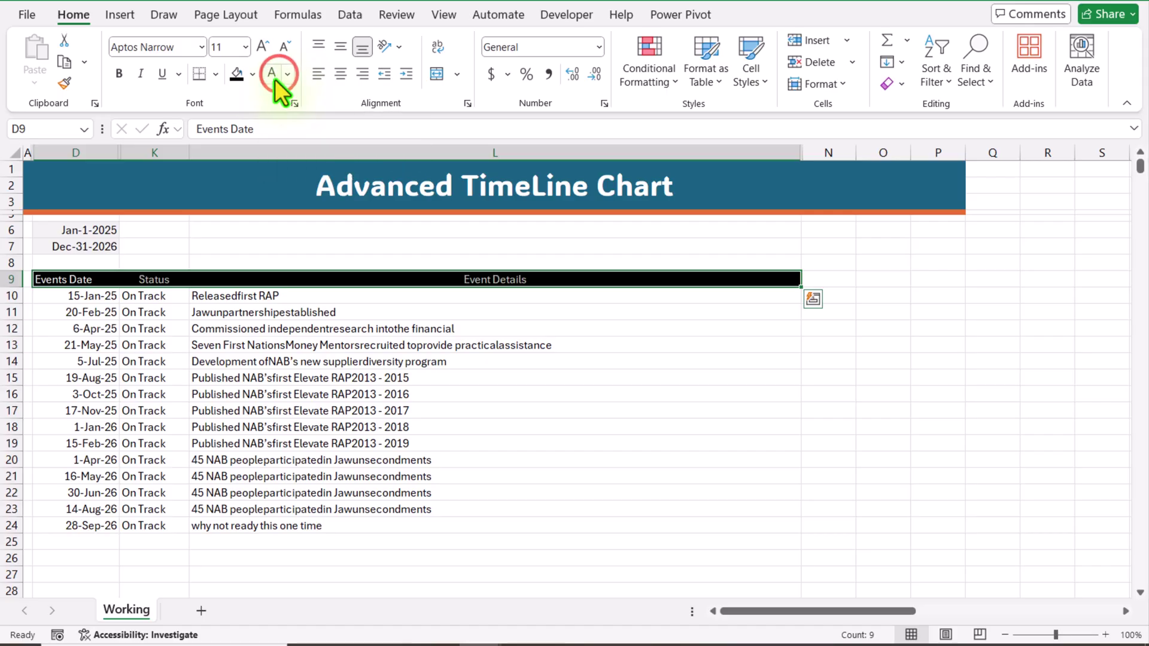
# Step: Apply grey borders to all cells of the event table D10:L24
pyautogui.moveTo(77, 295); pyautogui.dragTo(778, 526)
pyautogui.click(216, 74)
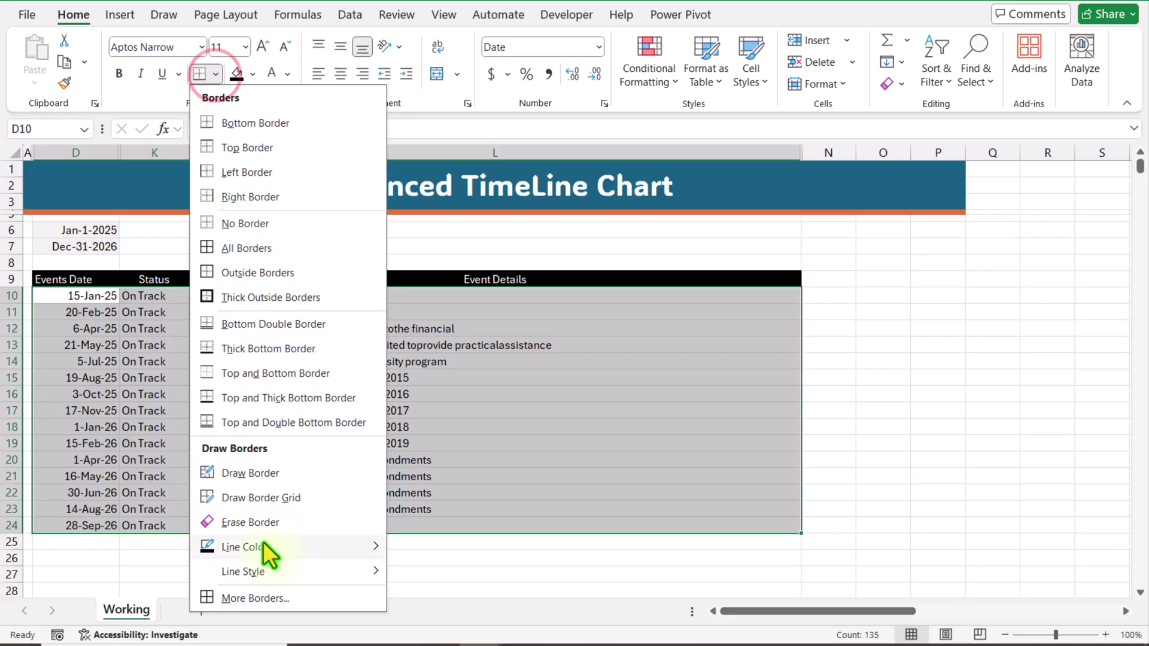
pyautogui.moveTo(263, 544)
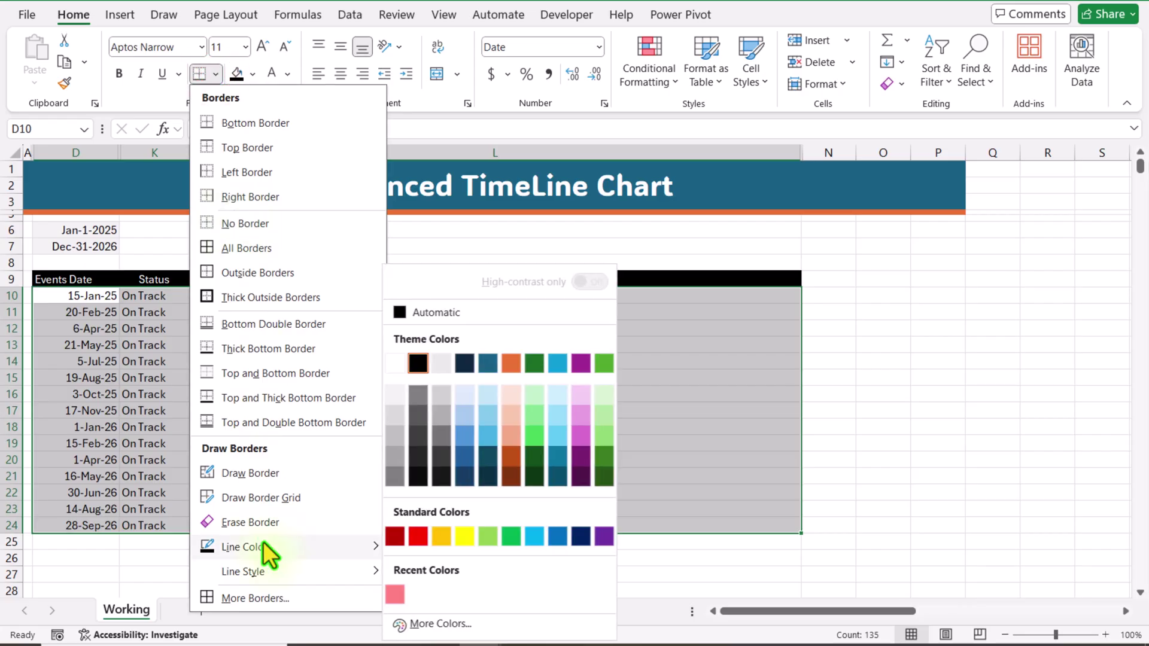
pyautogui.click(398, 461)
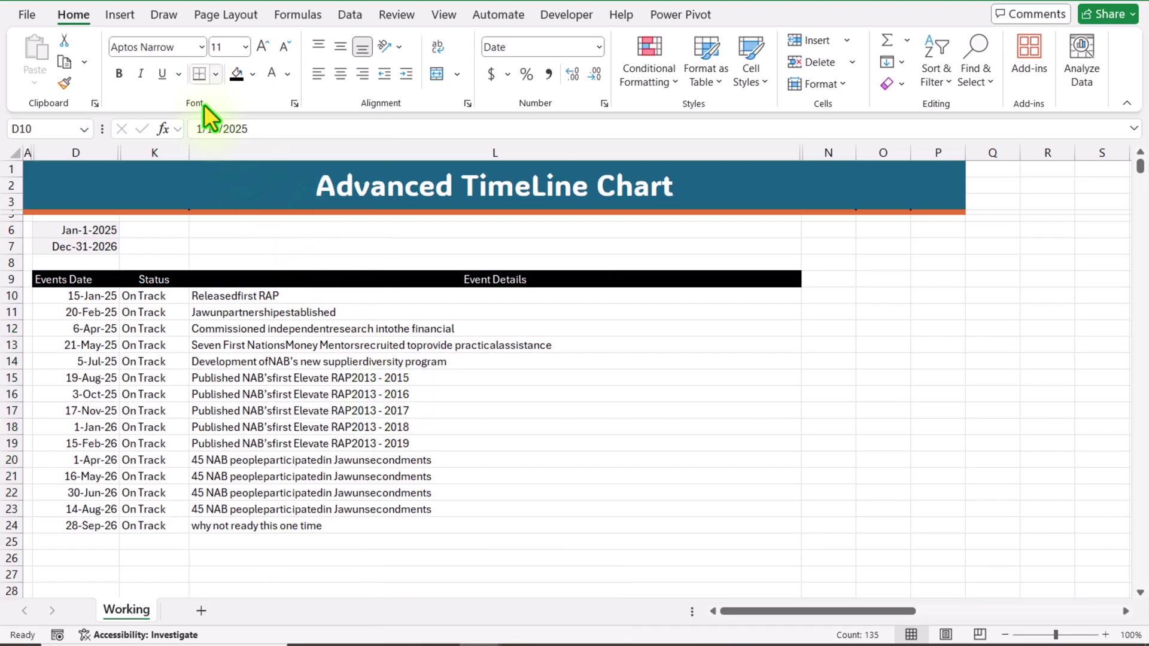
pyautogui.click(216, 74)
# Step: Move the timeline chart directly beneath the event table, starting at row 25
pyautogui.click(1048, 377)
pyautogui.moveTo(826, 612); pyautogui.dragTo(1018, 626)
pyautogui.click(110, 301)
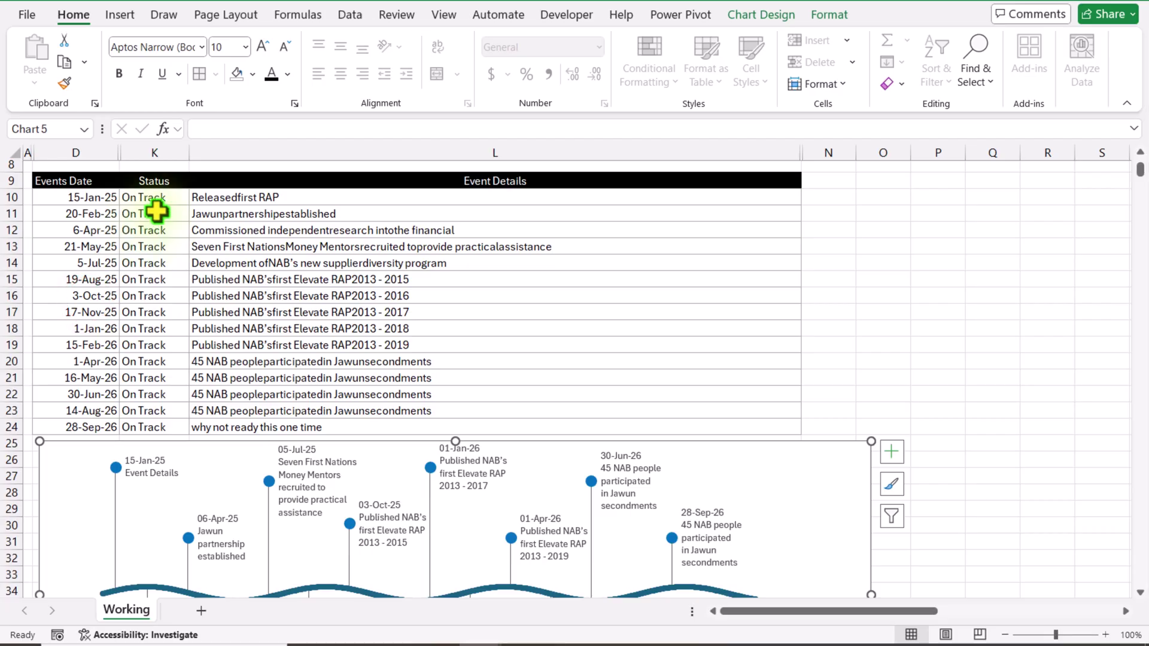
# Step: Set the status in K11 to At Risk, fill it down through K16, and check the chart's marker colours
pyautogui.click(157, 214)
pyautogui.click(195, 214)
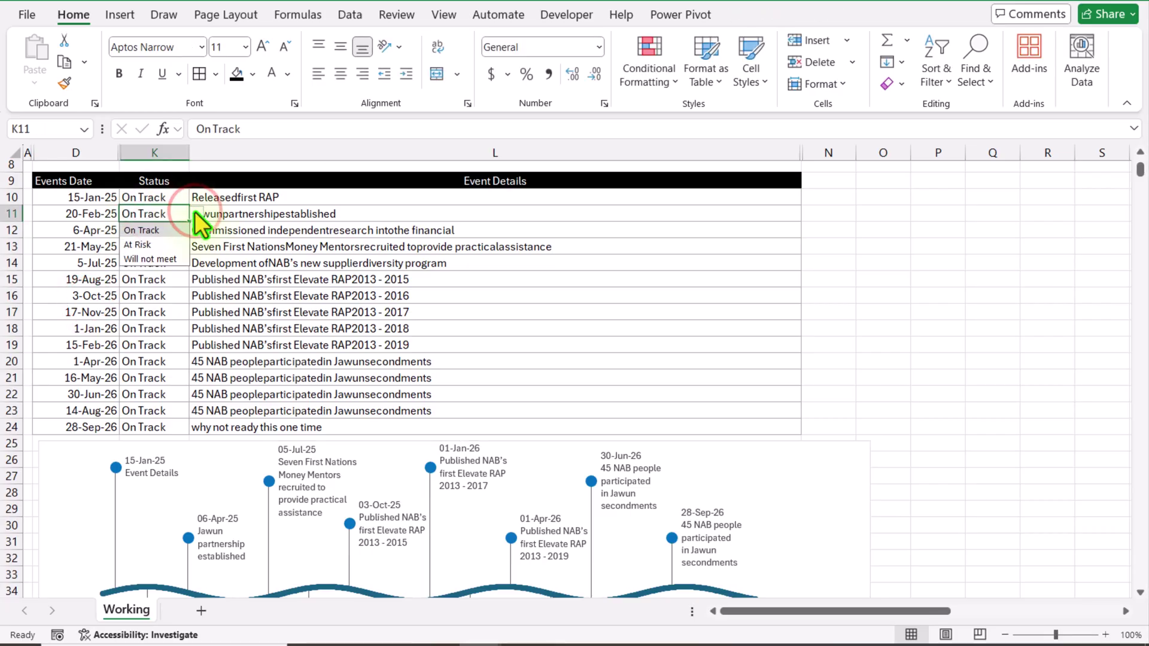
pyautogui.click(170, 246)
pyautogui.moveTo(185, 222); pyautogui.dragTo(192, 298)
pyautogui.scroll(-1, 363, 303)
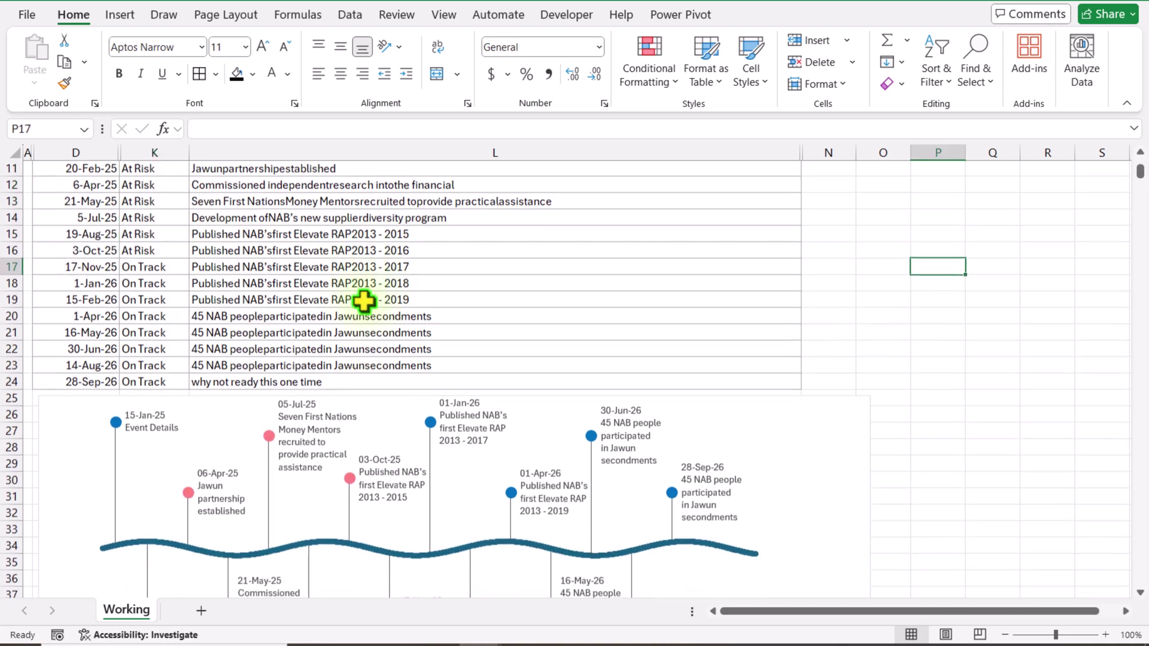
pyautogui.scroll(-1, 738, 370)
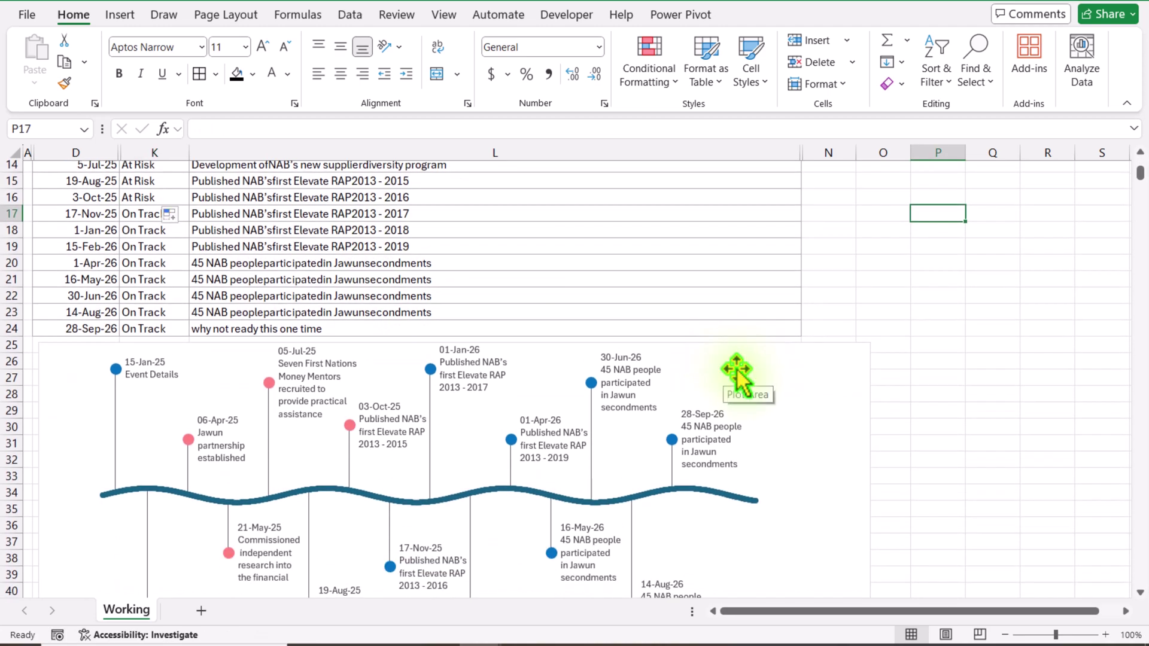
# Step: Replace the event details in L20 with "Label 1" and L21 with "Label 2", and check the chart labels
pyautogui.click(381, 267)
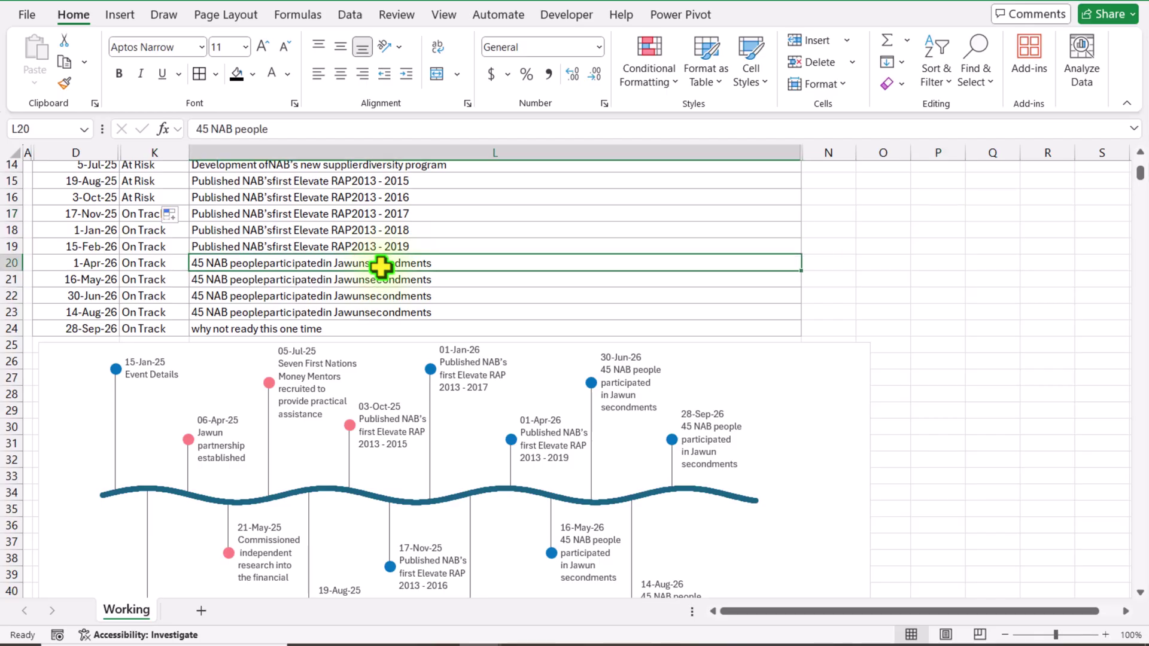
pyautogui.write('Label 1')
pyautogui.press('Return')
pyautogui.write('Label 2')
pyautogui.press('Return')
pyautogui.scroll(-2, 528, 374)
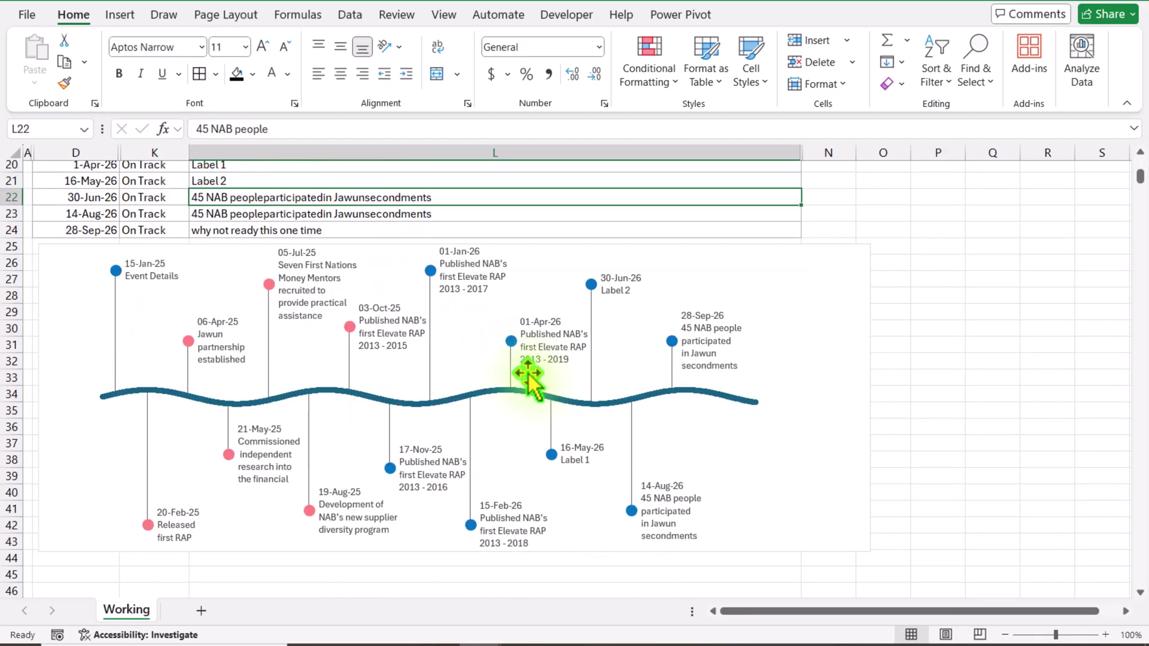